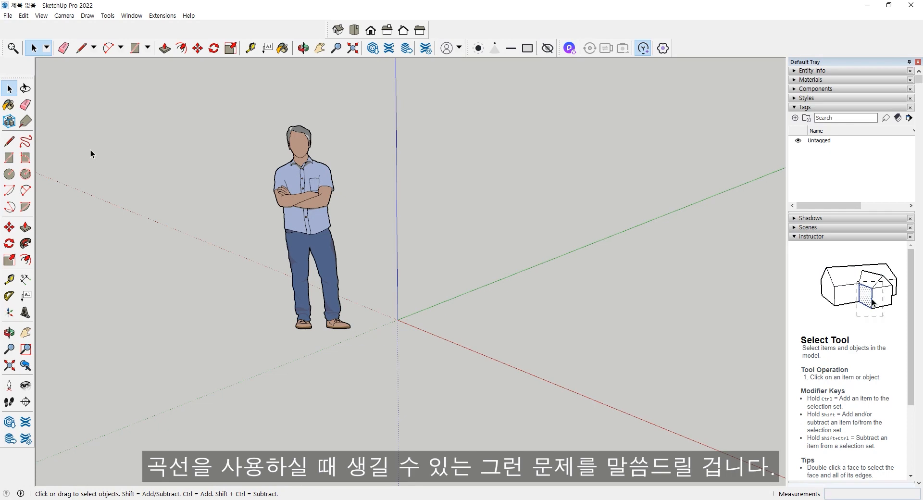
Step: Draw a rectangle on the ground plane beside the red axis
click(14, 163)
click(477, 336)
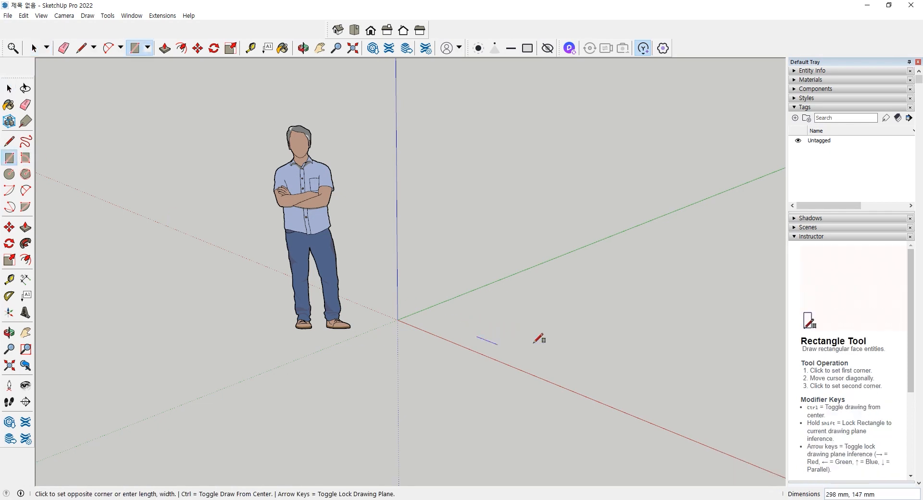
click(727, 307)
middle_drag(719, 360, 567, 376)
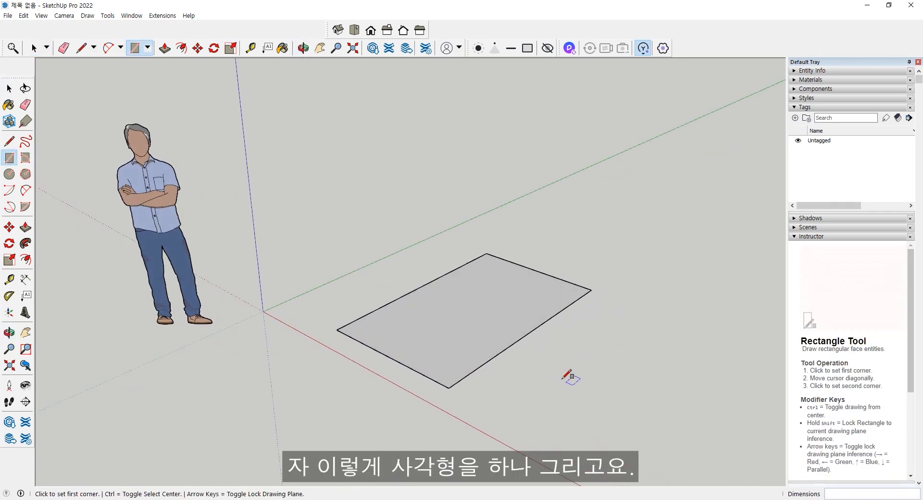
Step: Draw a 2-point arc from the rectangle's front-left edge onto its face with a bulge of about 174 mm
click(27, 193)
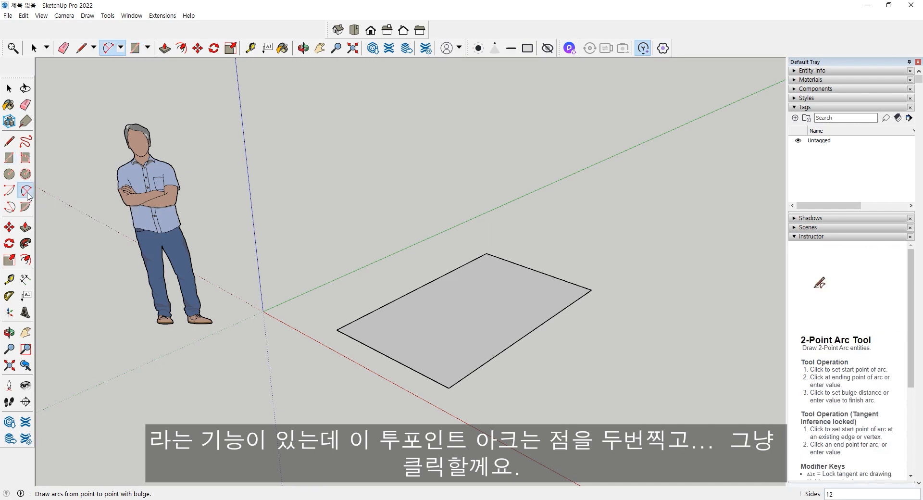
click(365, 344)
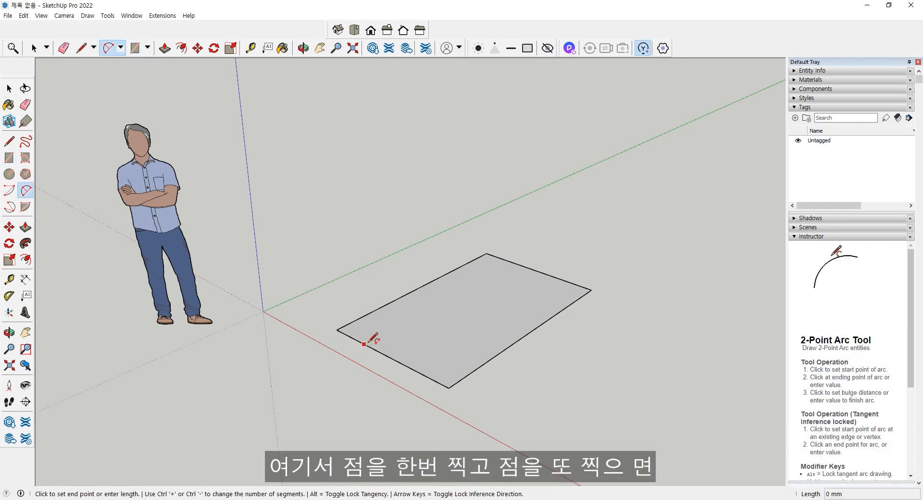
click(410, 319)
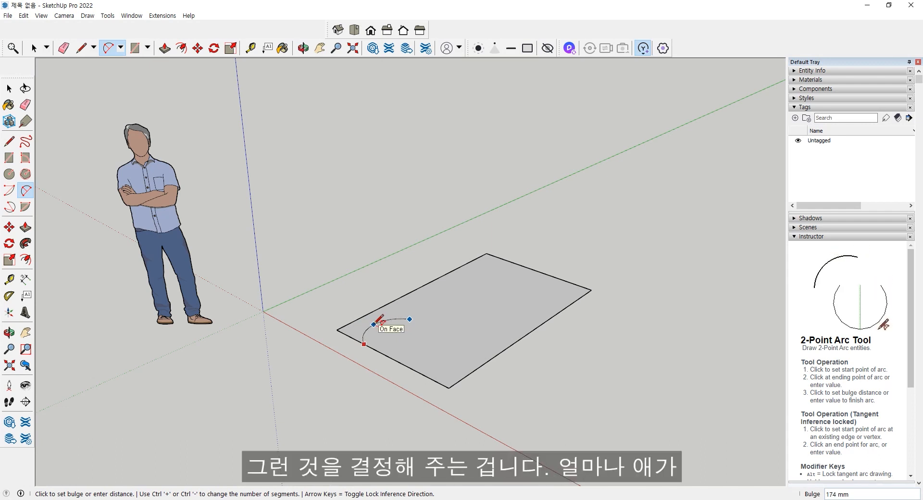
click(377, 321)
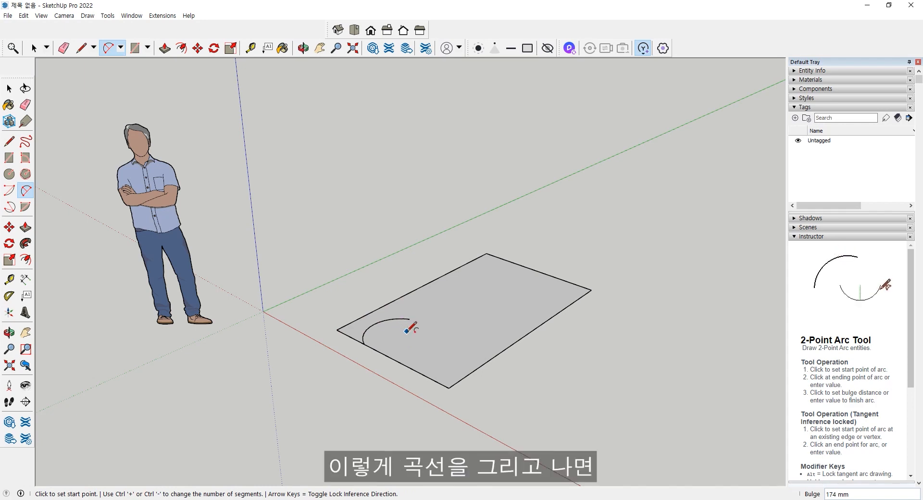
Step: Continue the curve across the face with two more 2-point arcs bulging in opposite directions, the last bulge about 138 mm
mouse_move(412, 325)
middle_down()
mouse_move(411, 336)
mouse_move(420, 324)
middle_up()
scroll(417, 324, up, 3)
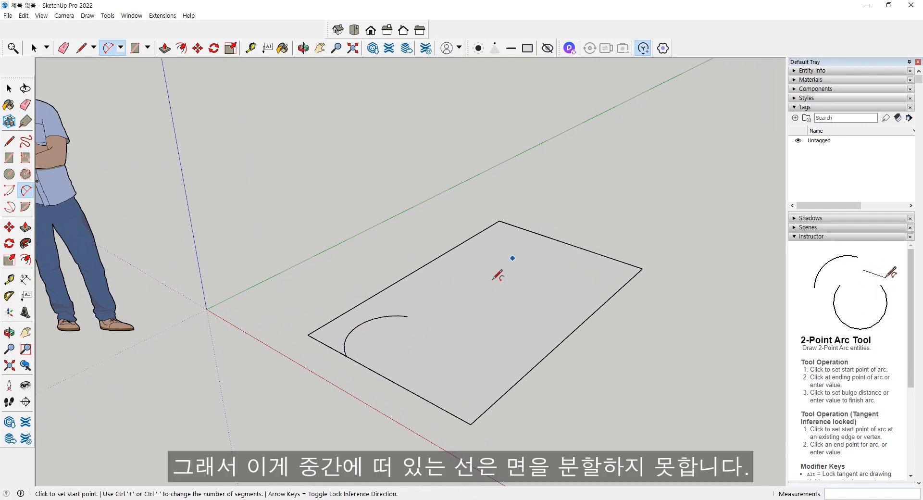
click(407, 316)
click(454, 285)
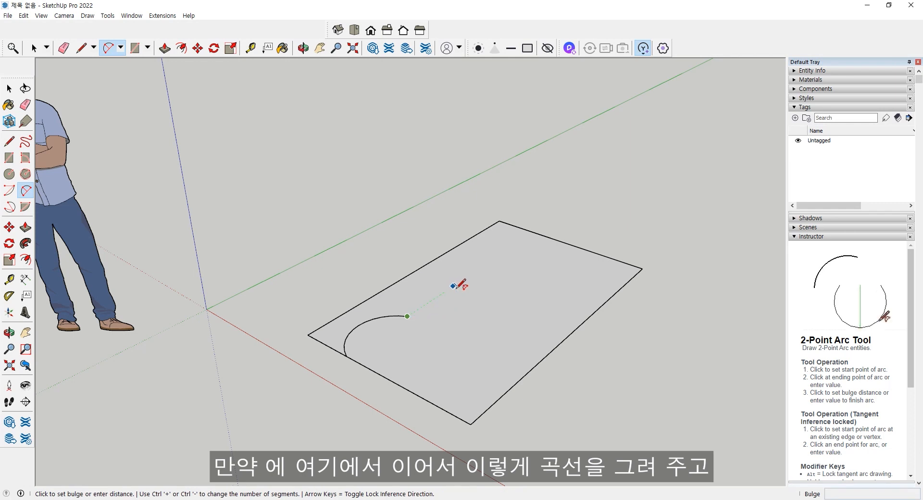
click(462, 301)
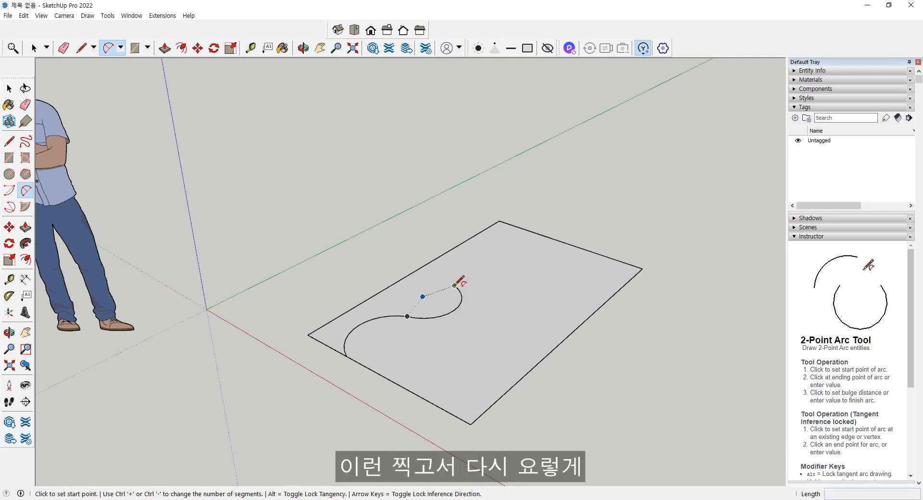
click(454, 286)
click(491, 262)
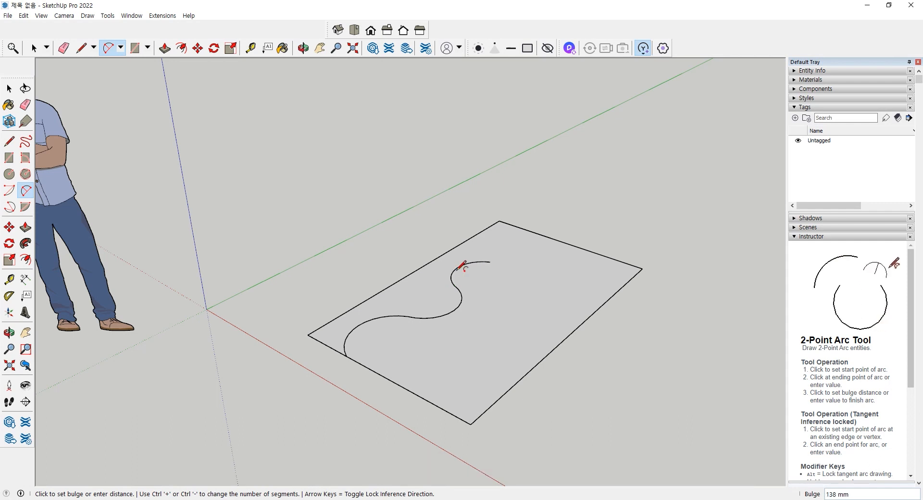
click(463, 266)
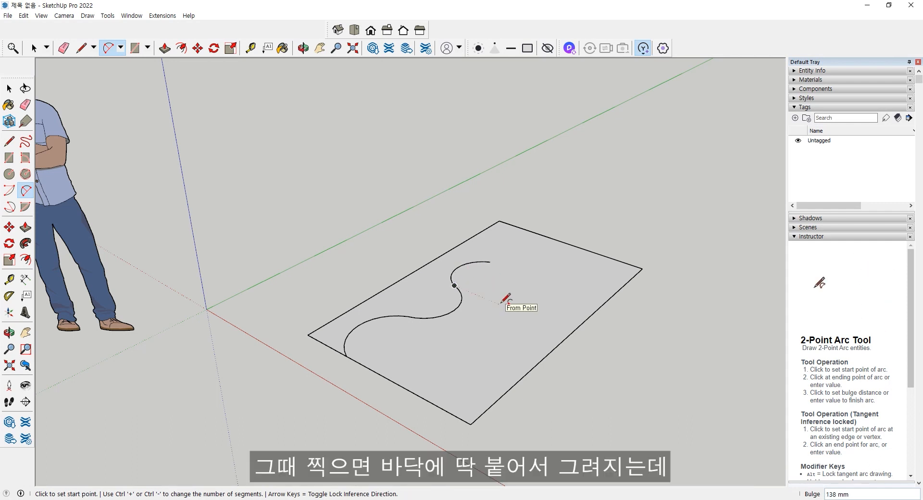
Step: Draw a 2-point arc from the curve's free end, bulging upright off the face by about 126 mm, and inspect it from a low angle
click(490, 262)
click(529, 278)
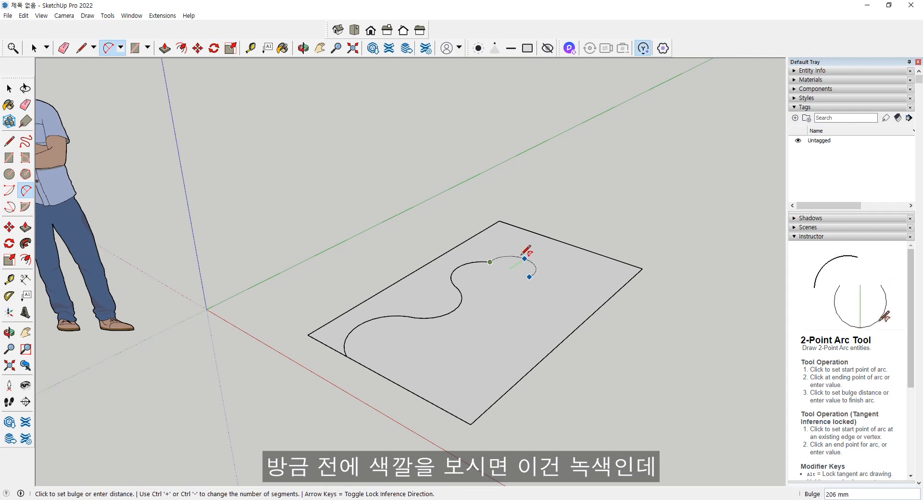
click(498, 246)
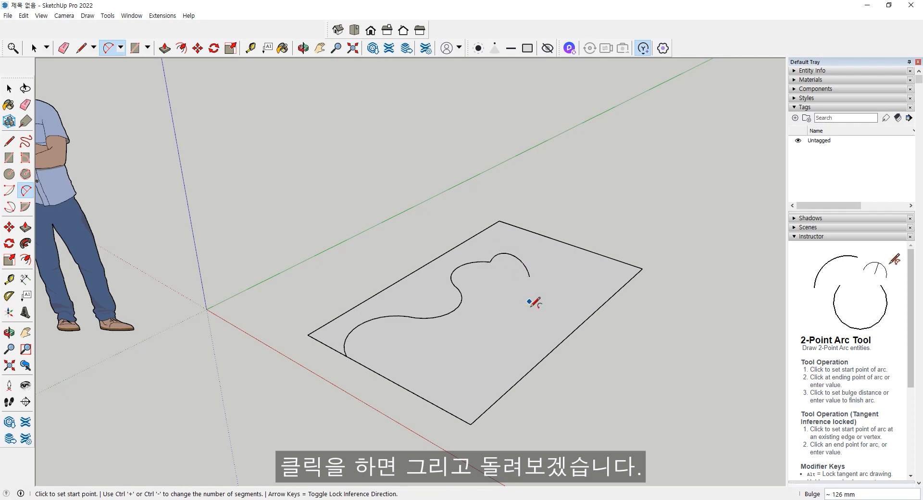
key(o)
drag(530, 302, 523, 204)
middle_drag(523, 205, 525, 182)
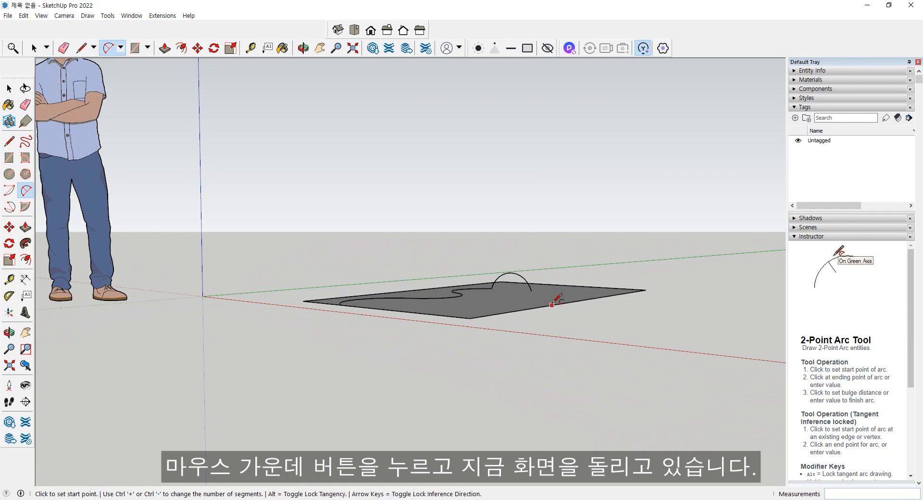
middle_drag(549, 291, 552, 322)
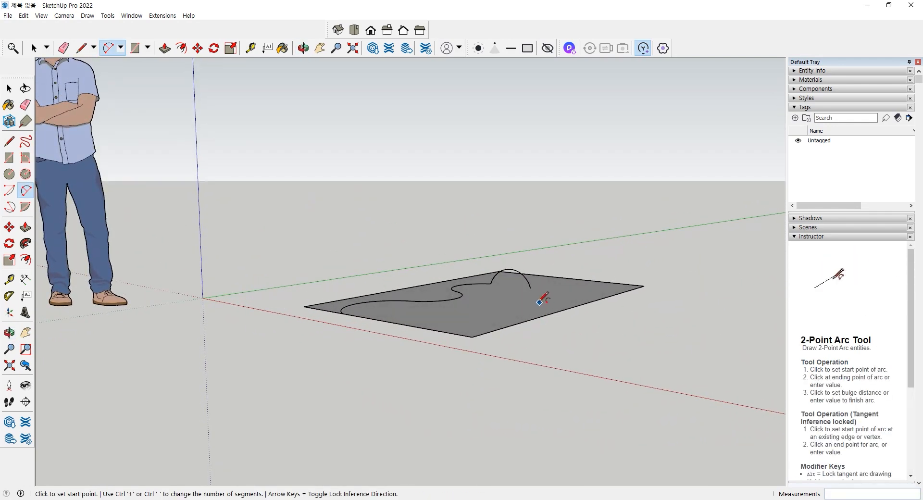
Step: Delete the upright arc at the end of the curve
click(9, 90)
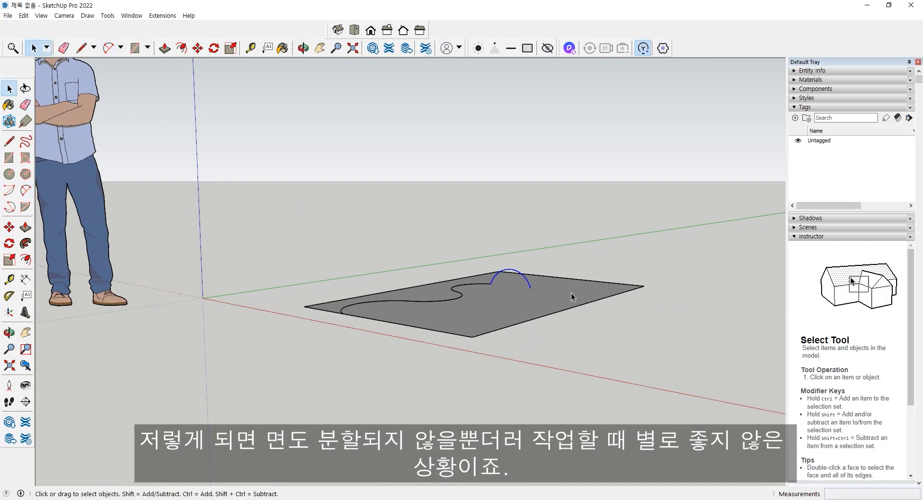
key(Delete)
middle_drag(557, 296, 512, 370)
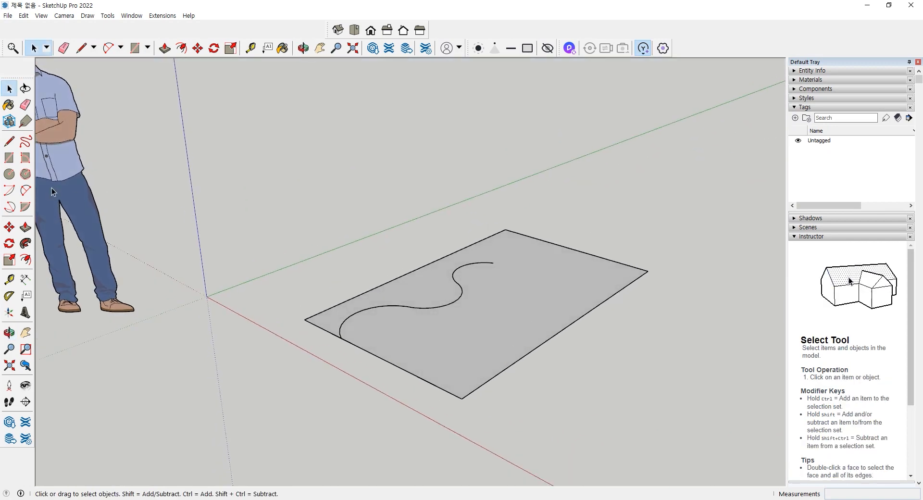
Step: Extend the curve from its free end with a 2-point arc lying on the face, bulging about 179 mm
click(25, 191)
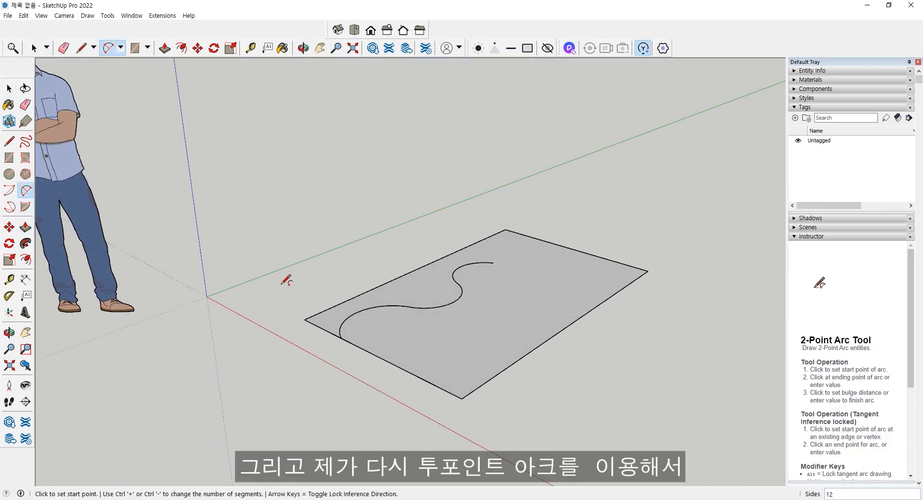
click(493, 263)
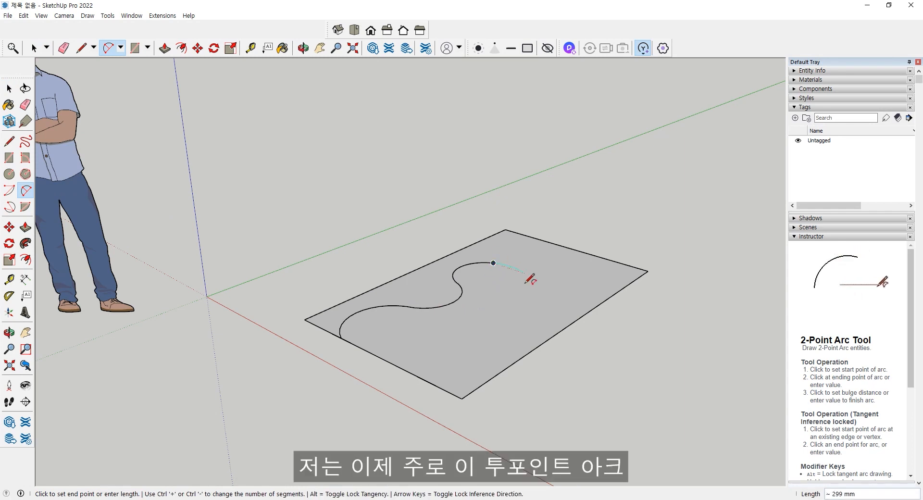
click(534, 276)
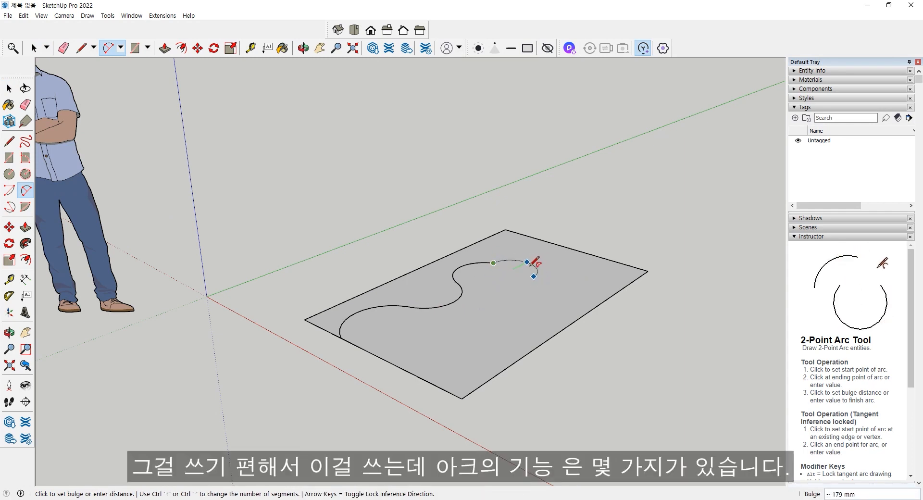
click(533, 264)
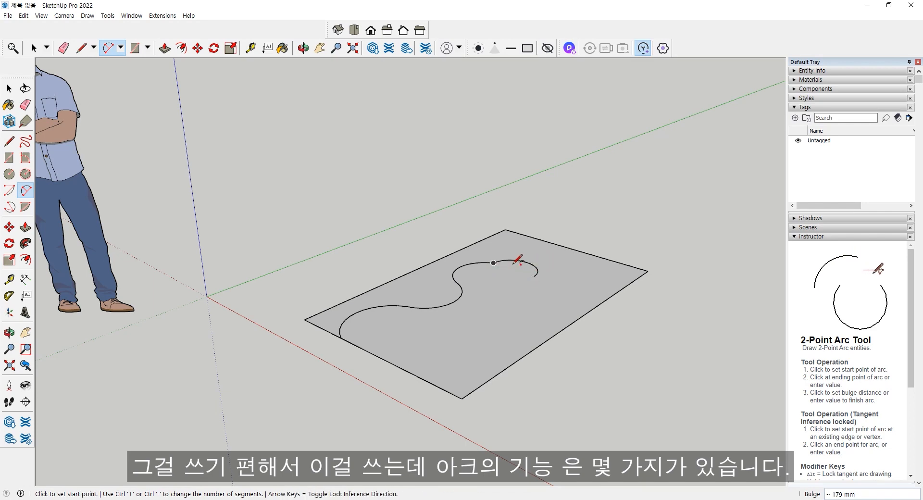
Step: Try the center-based Arc tool with its center at the curve's free end and a radius of about 298 mm
click(9, 191)
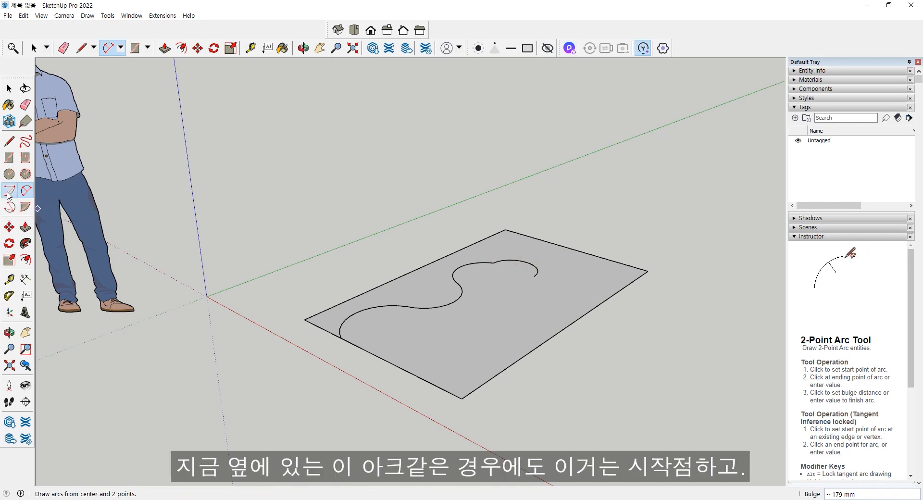
click(537, 274)
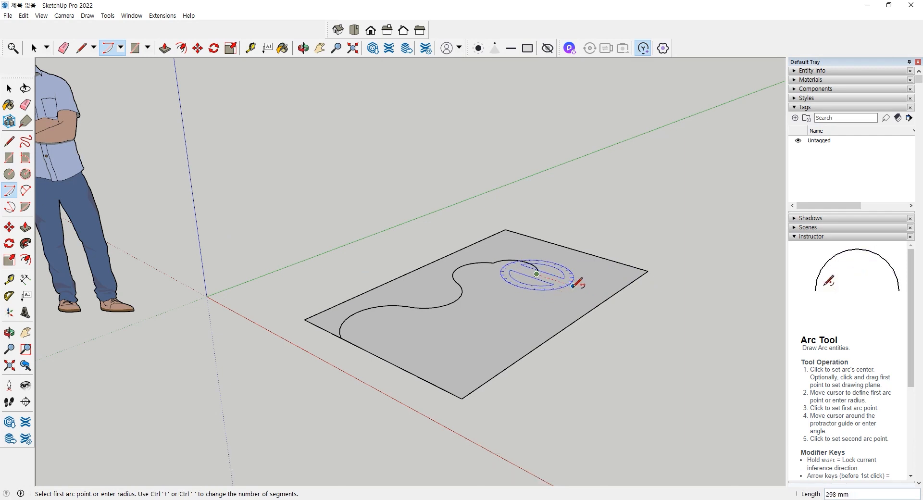
click(574, 285)
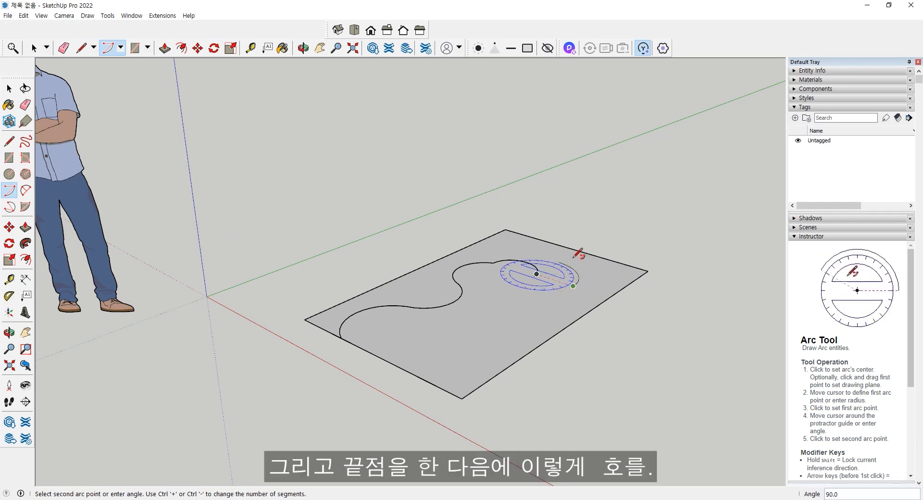
click(580, 283)
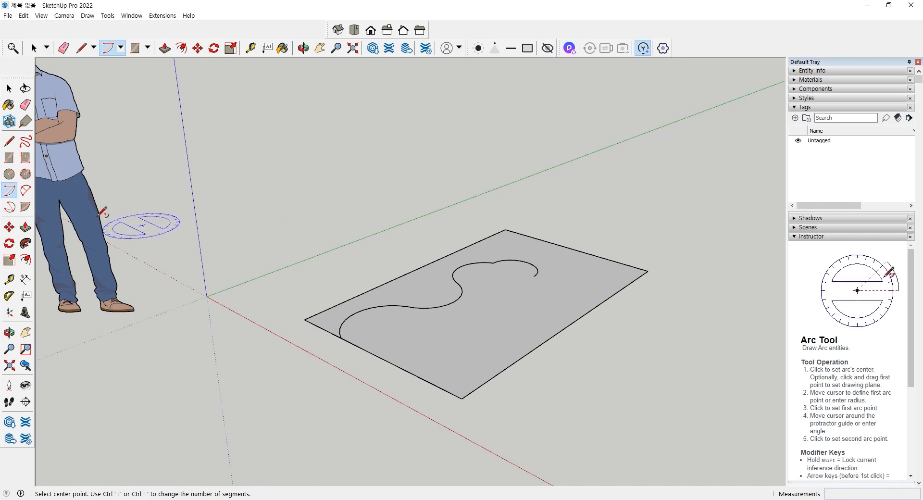
Step: Try a 3-point arc starting from the curve's free end on the face
click(10, 208)
click(537, 274)
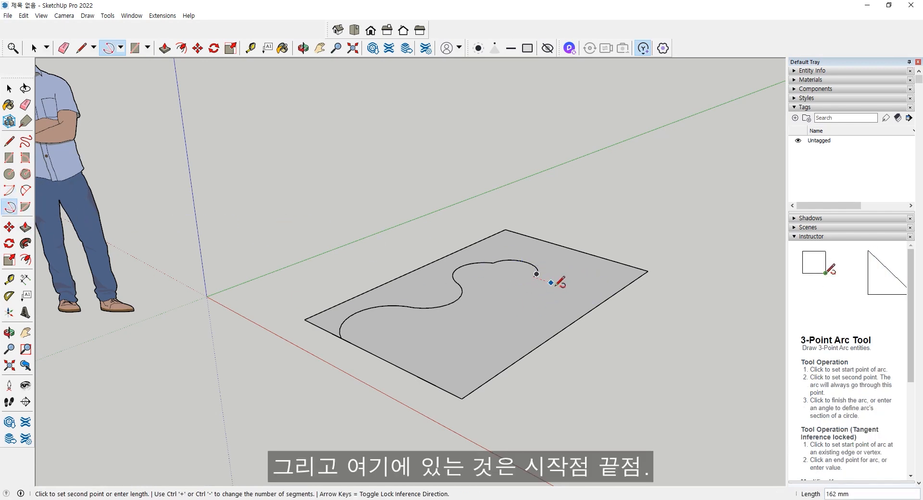
click(579, 291)
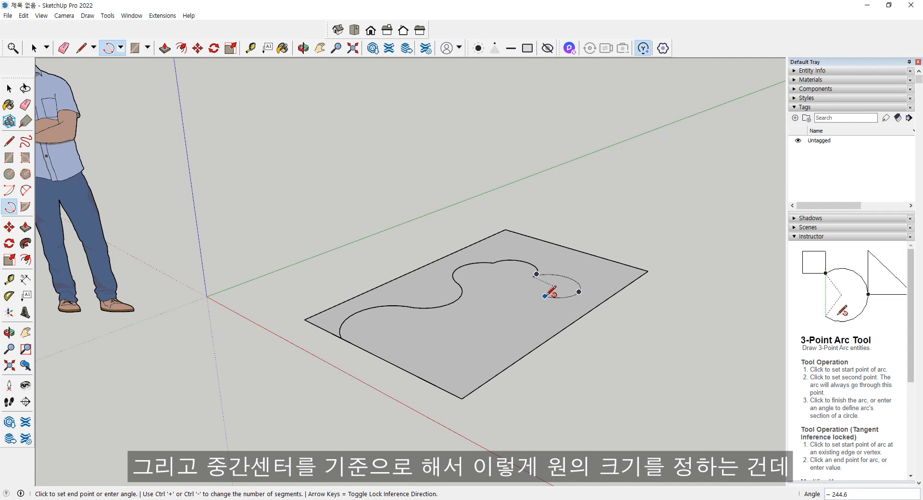
key(Escape)
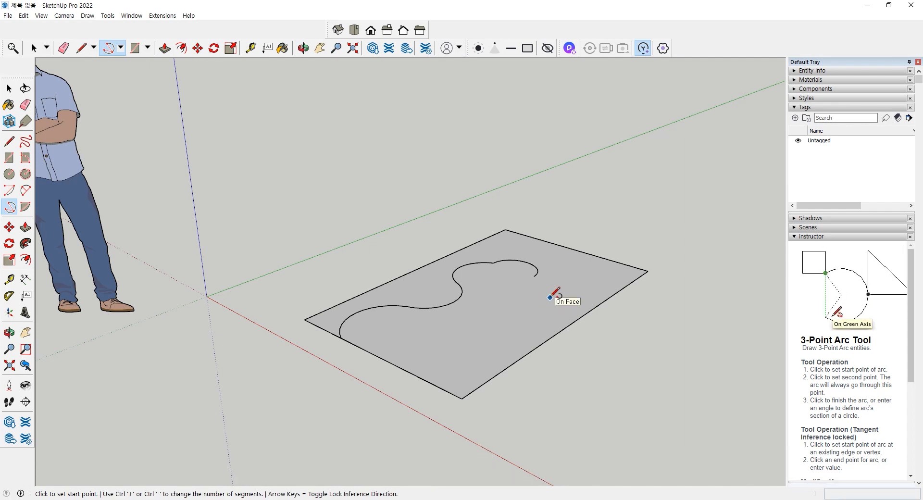
Step: Draw a separate 2-point arc on the ground outside the rectangle with a bulge of about 196 mm
click(26, 191)
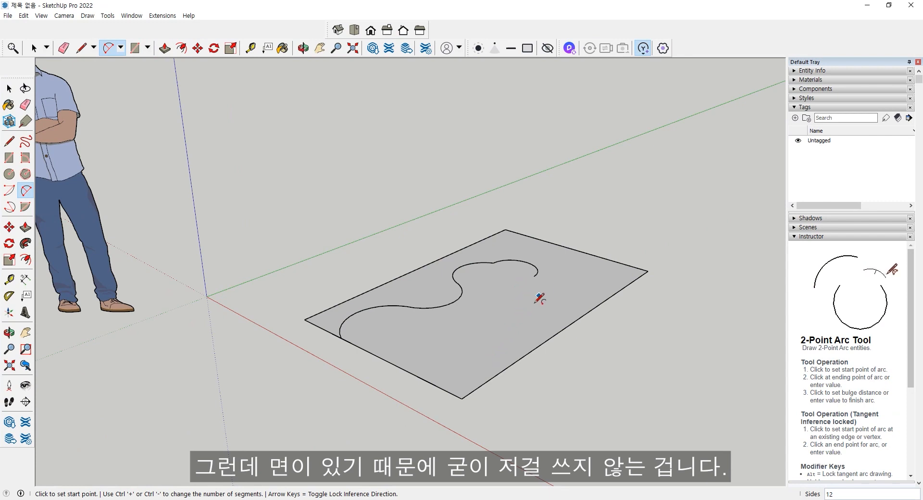
click(641, 383)
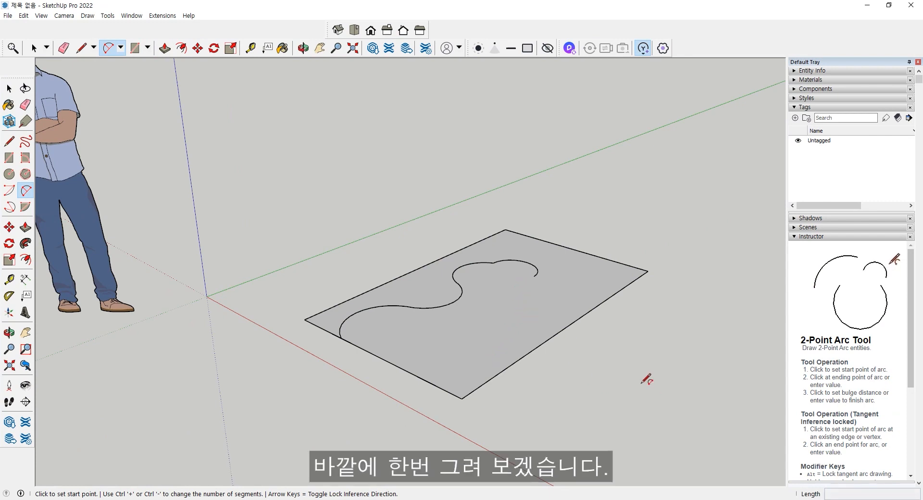
click(685, 401)
click(678, 377)
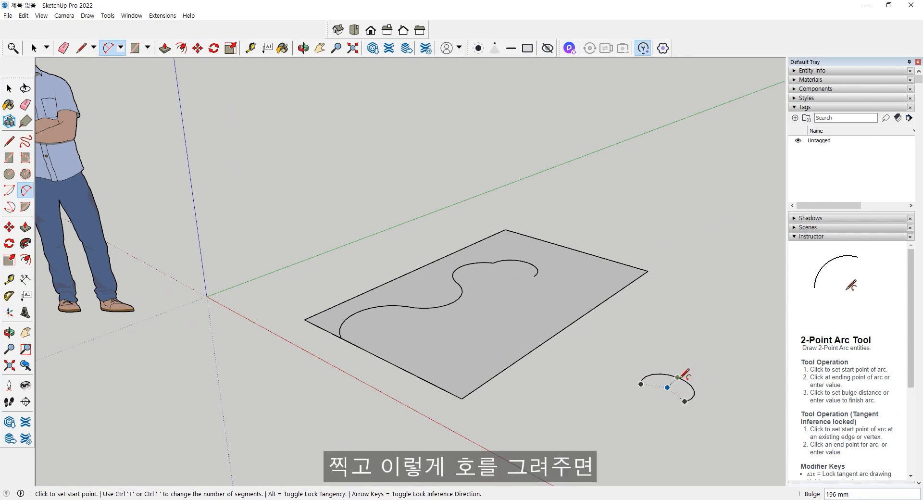
click(650, 402)
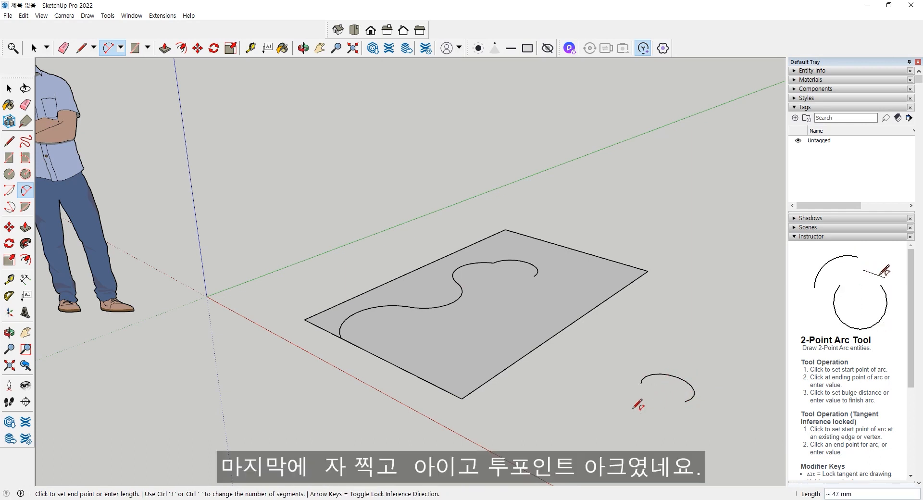
key(Escape)
click(598, 397)
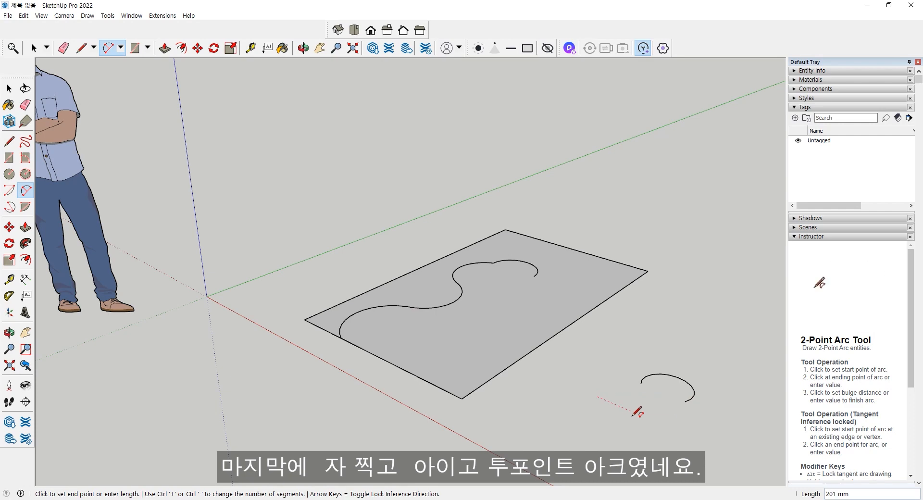
key(Escape)
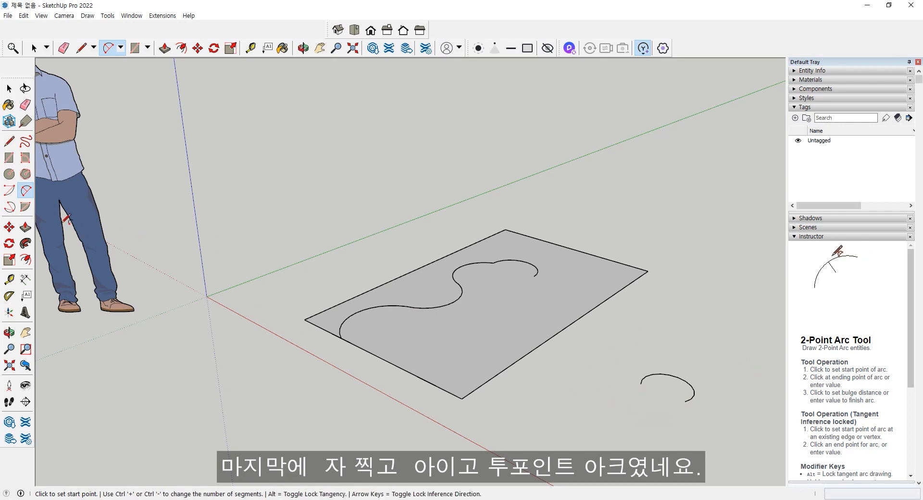
Step: Draw a 90° pie on the ground outside the rectangle, beside the separate arc
click(26, 207)
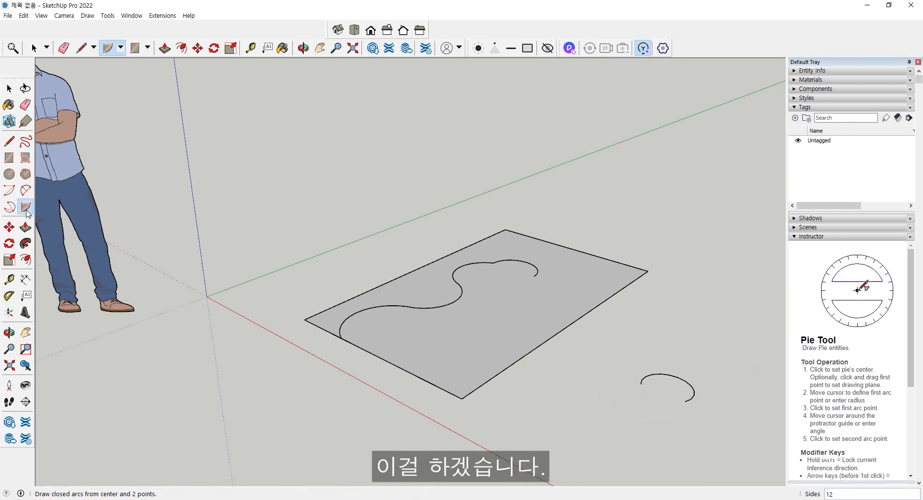
click(597, 410)
click(638, 428)
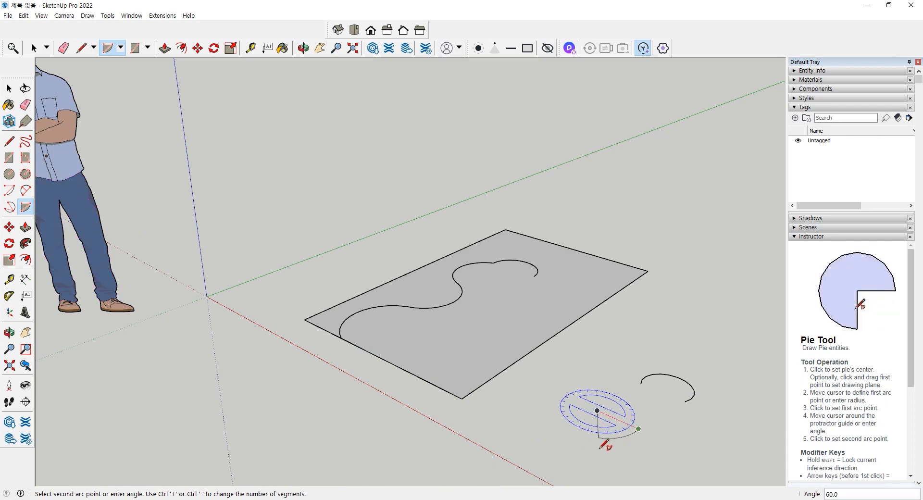
click(575, 440)
click(636, 427)
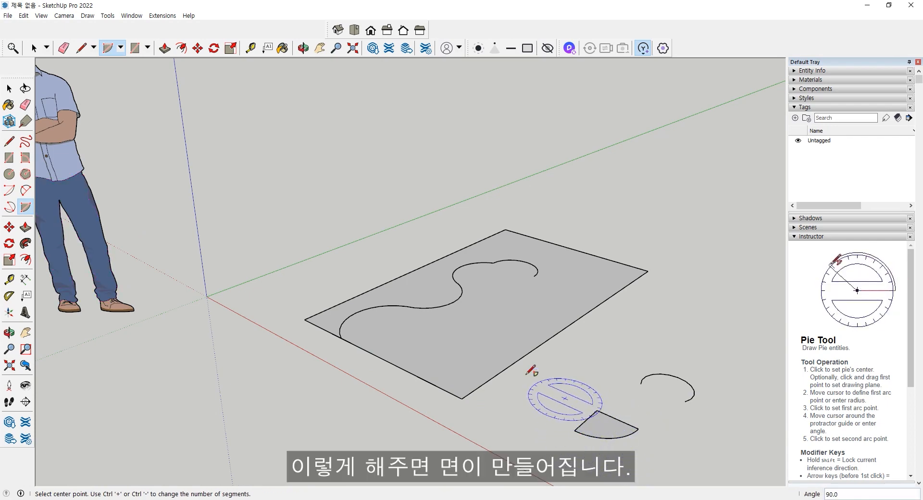
Step: Delete the pie and the separate arc on the ground outside the rectangle
key(space)
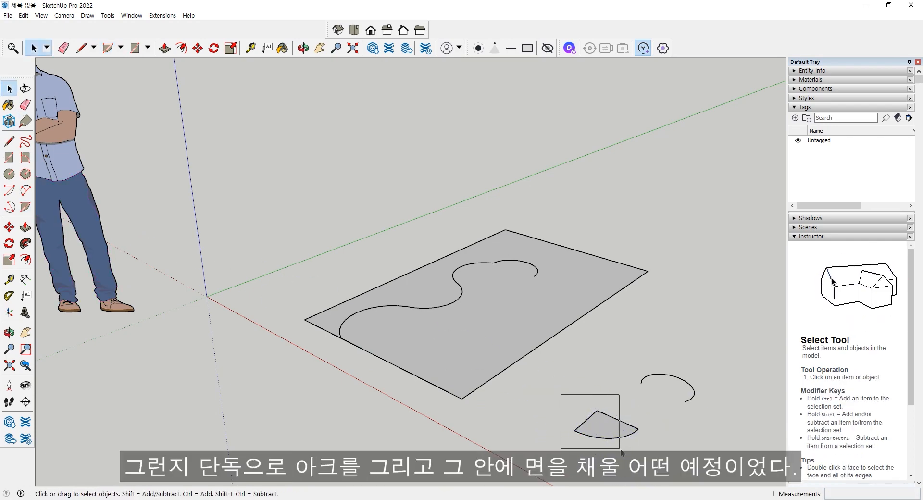
drag(621, 450, 623, 451)
key(Delete)
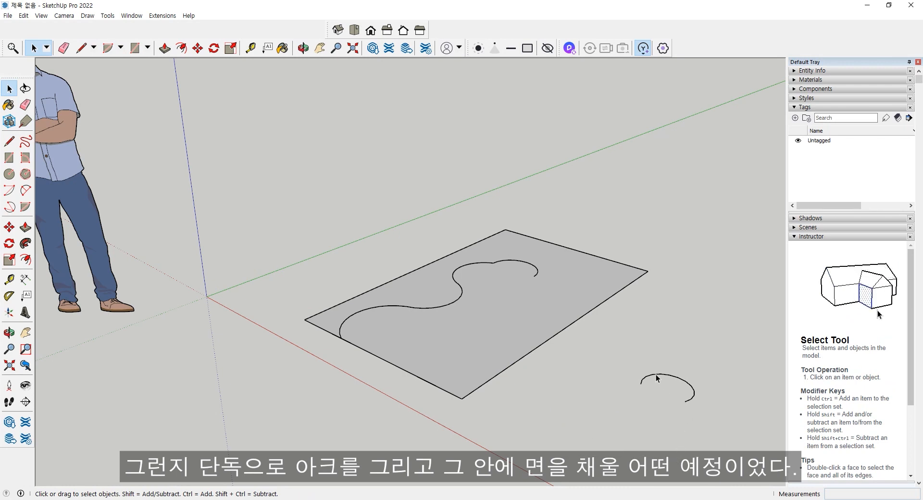
drag(635, 362, 720, 421)
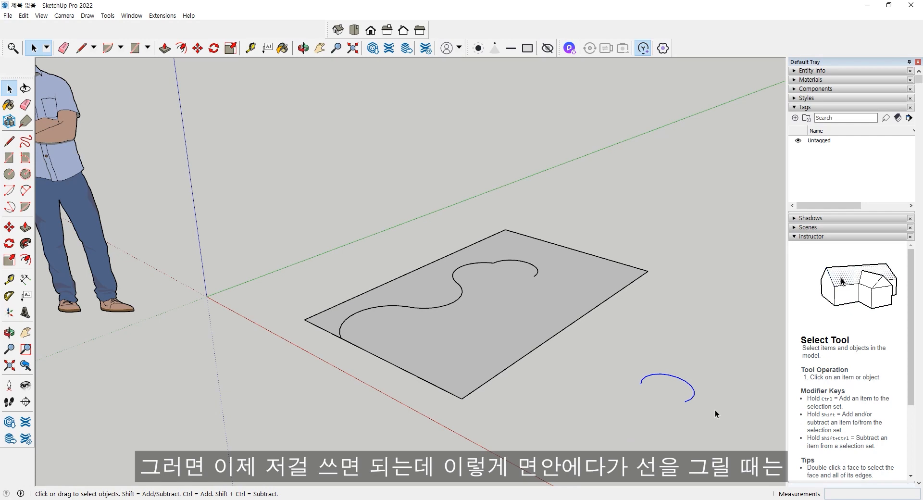
key(Delete)
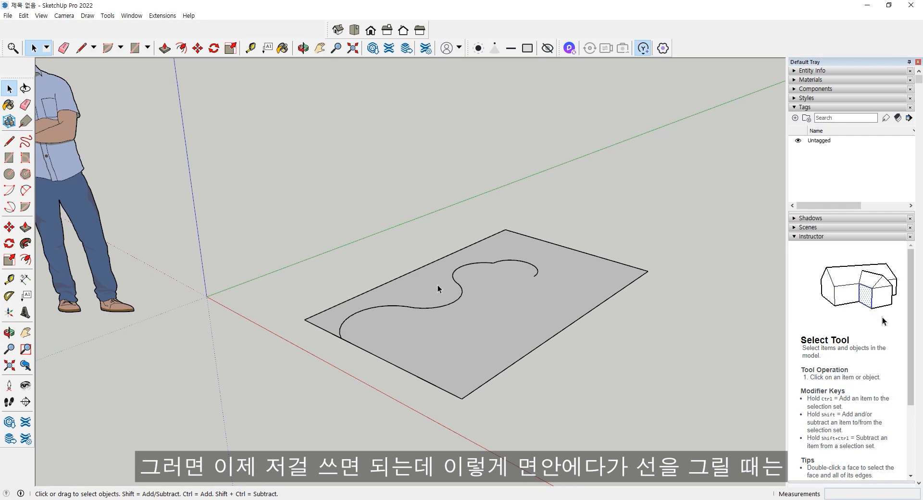
Step: Try rounding the kink between the last two arcs on the face with a tangent 2-point arc, and undo it
click(26, 191)
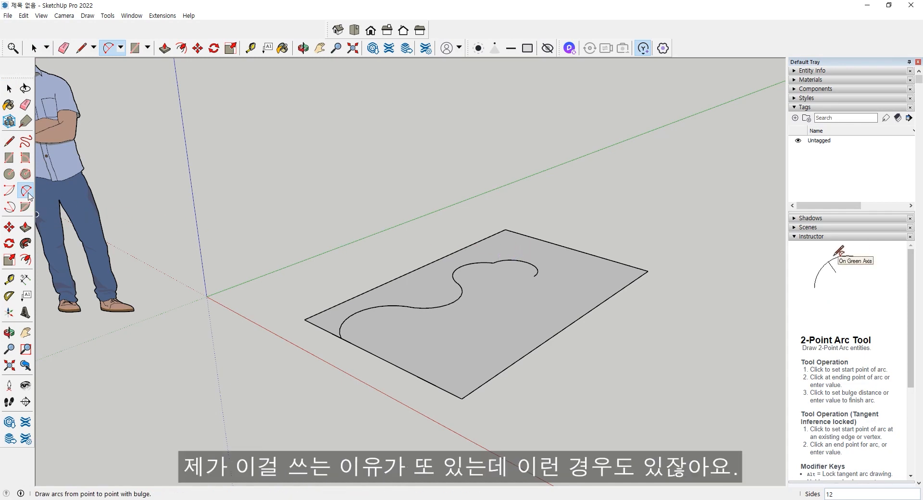
middle_drag(477, 279, 479, 305)
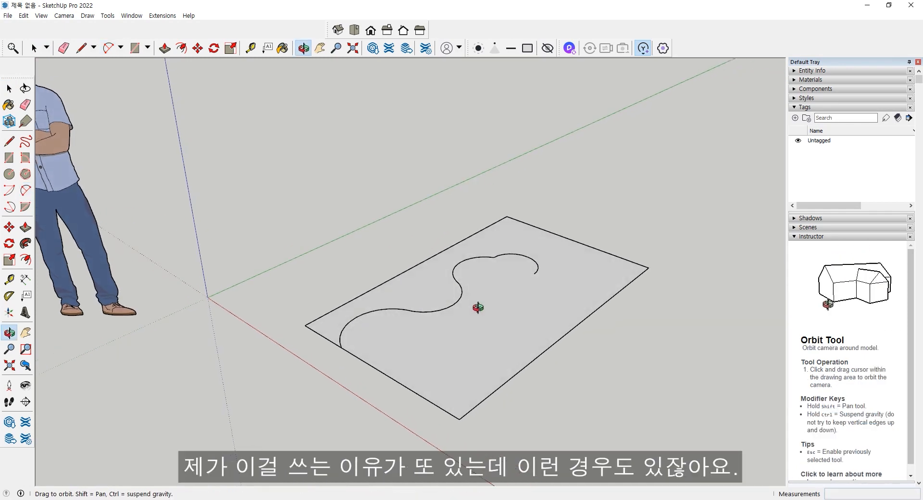
scroll(498, 250, up, 8)
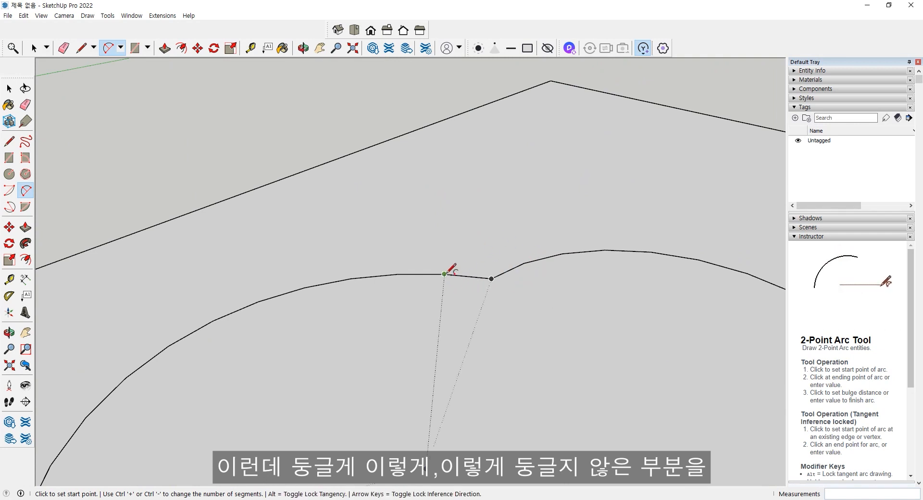
click(430, 274)
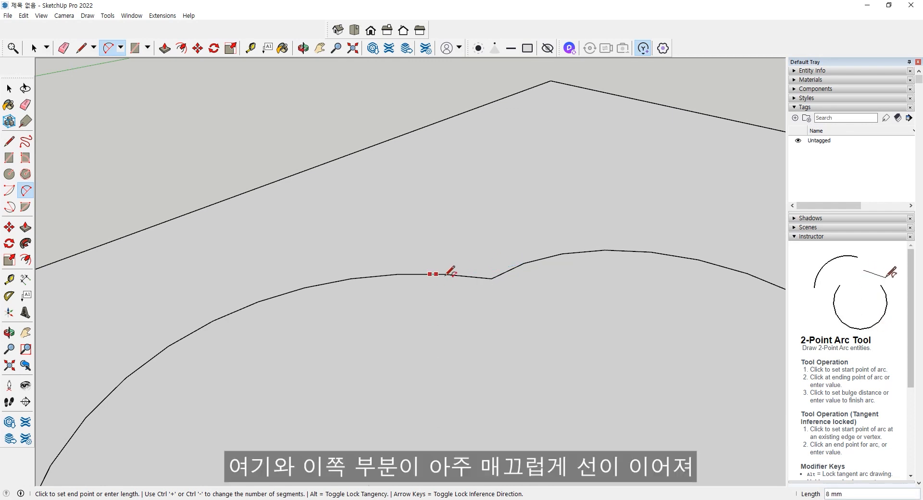
double_click(524, 263)
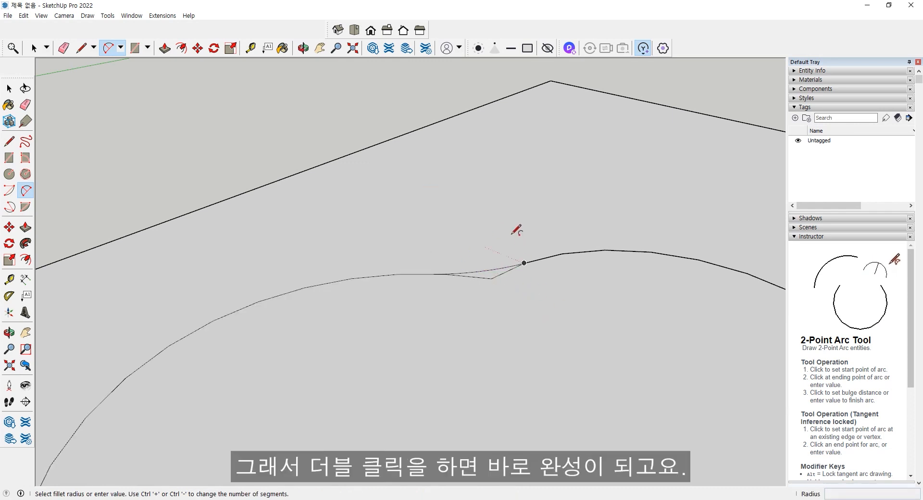
key(ctrl+z)
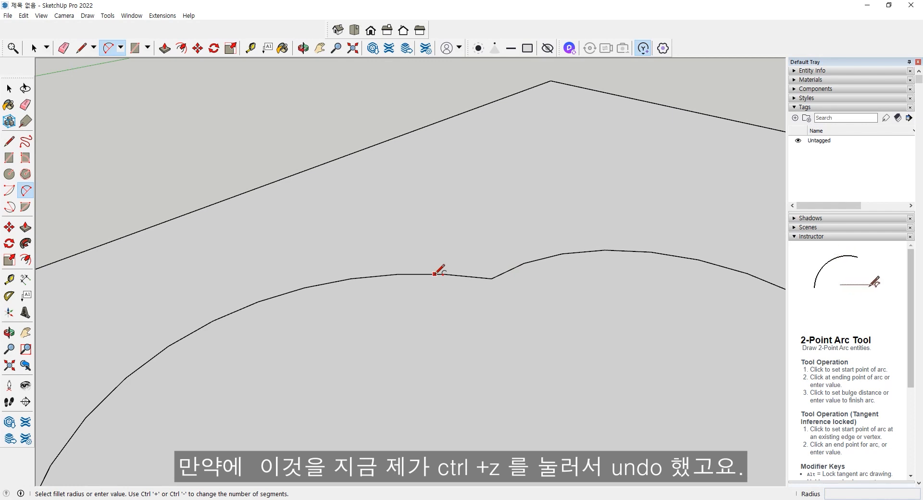
click(434, 274)
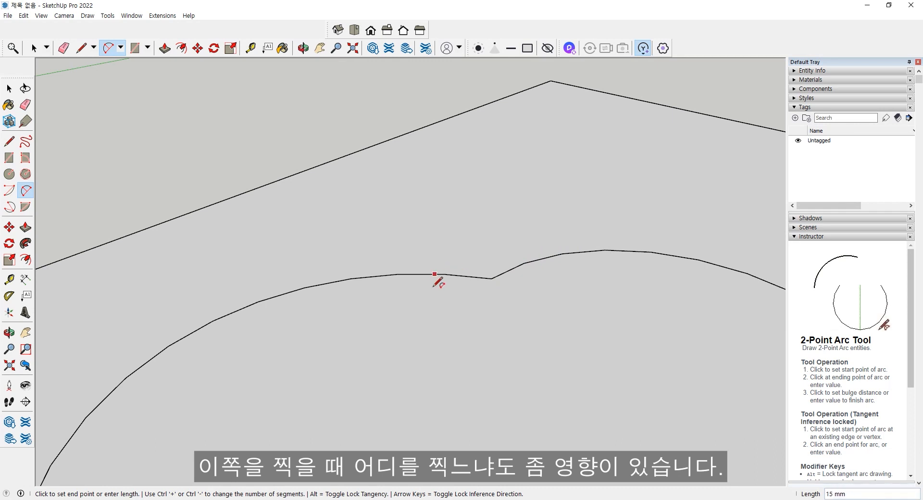
key(Escape)
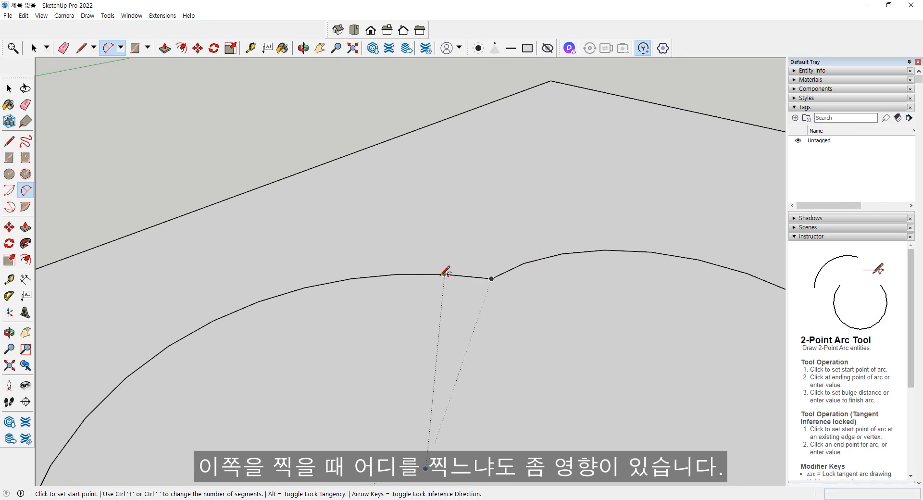
click(444, 274)
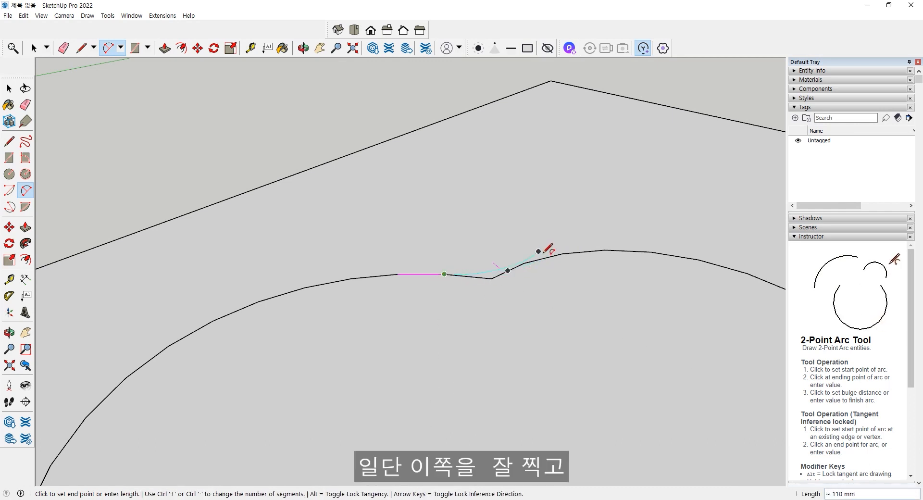
key(Escape)
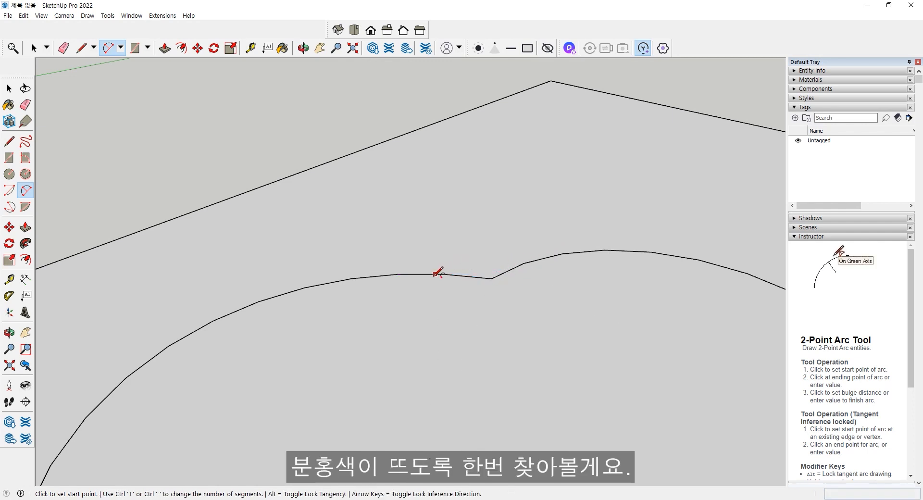
click(434, 273)
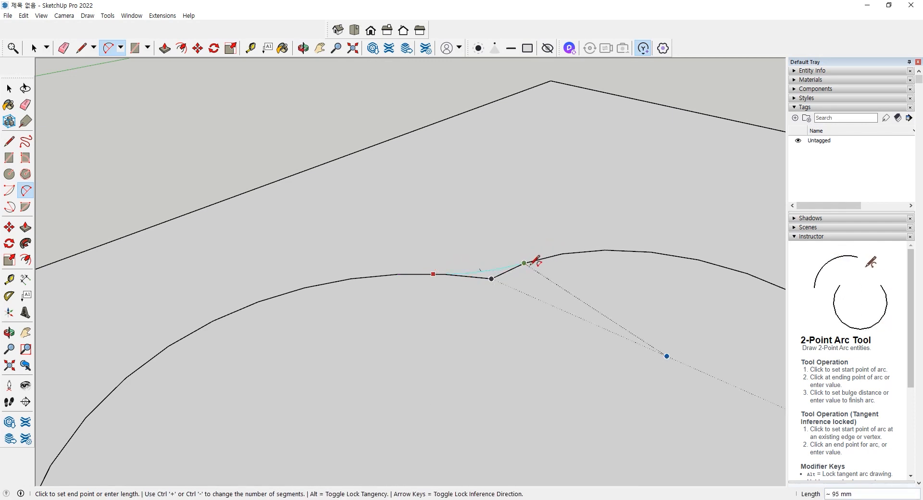
mouse_move(534, 261)
middle_down()
mouse_move(525, 278)
mouse_move(547, 249)
middle_up()
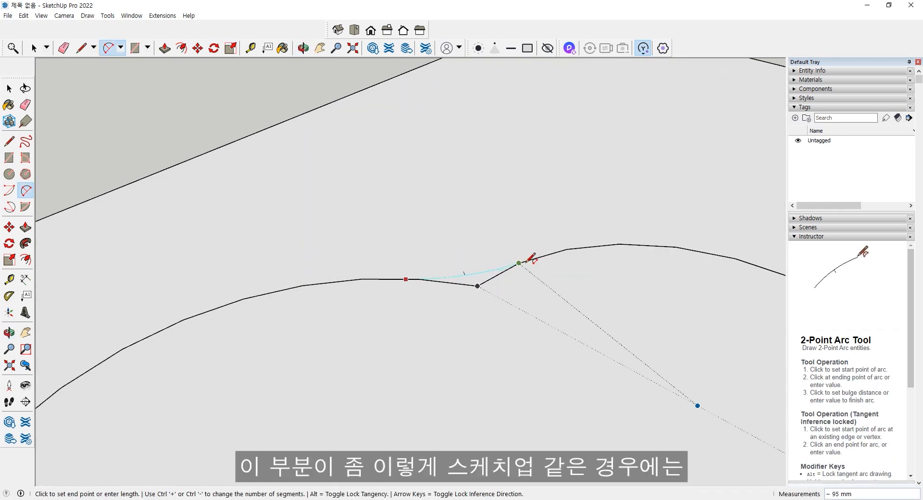
key(Escape)
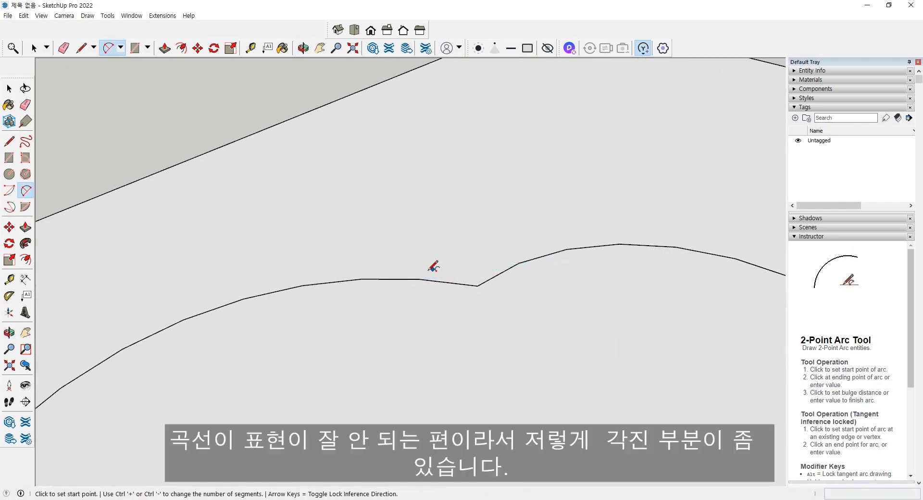
Step: Try a tangent 2-point arc across the kink from one point on each adjoining curve, cancelling before its radius is set
click(427, 280)
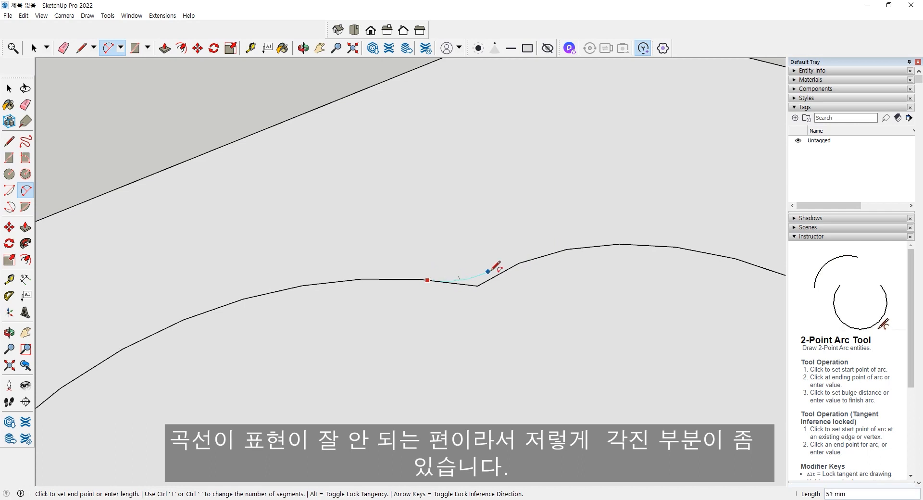
middle_drag(515, 264, 494, 256)
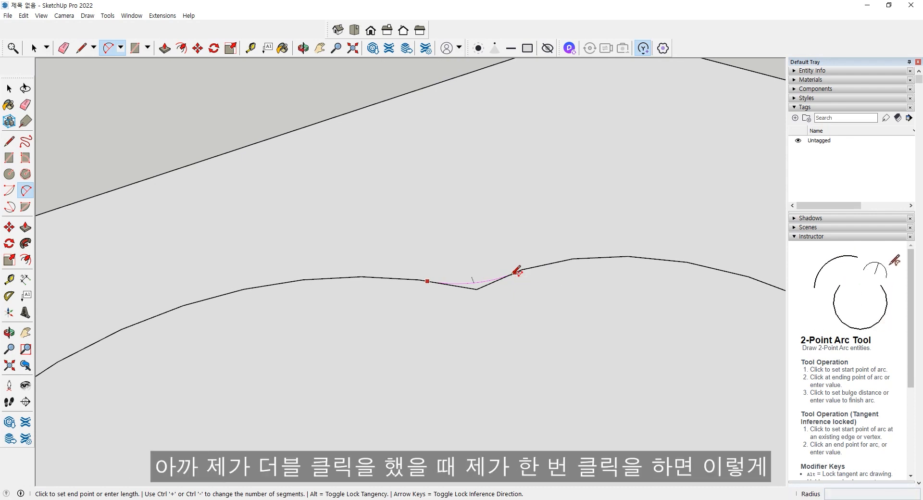
click(515, 273)
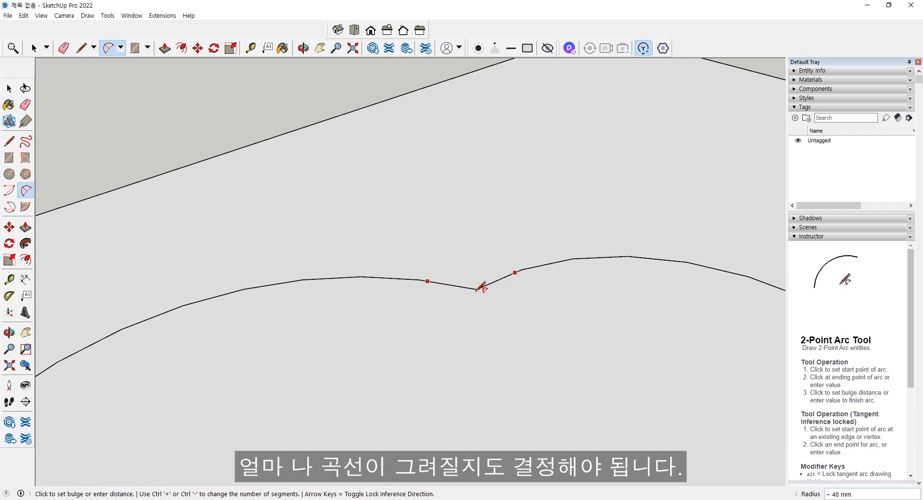
key(Escape)
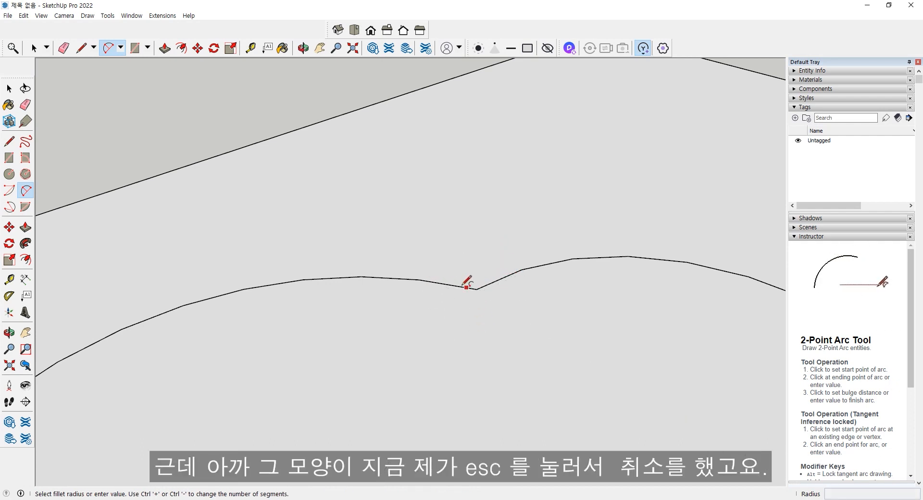
Step: Fillet the kink between the two arcs with a tangent 2-point arc that trims away the old corner
click(428, 280)
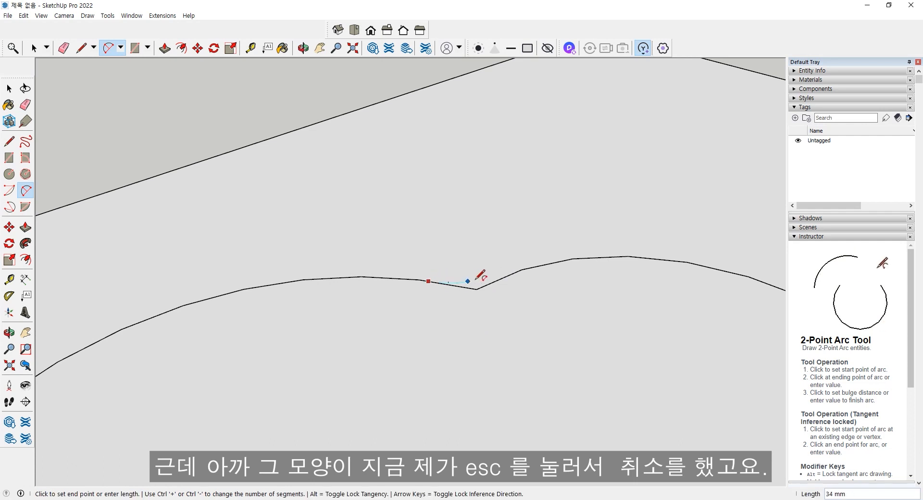
click(515, 273)
double_click(515, 272)
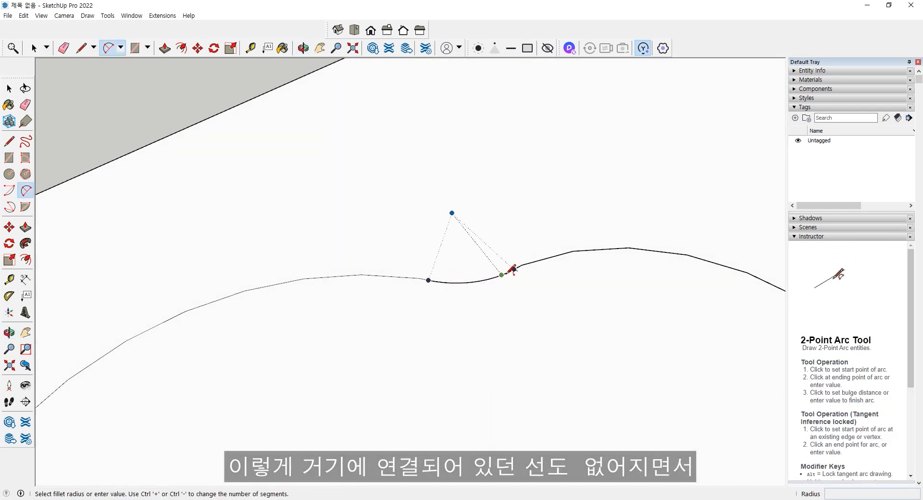
click(513, 270)
Step: Extend the curve from its free end with a 2-point arc on the face, about 150 mm long and bulging about 58 mm
middle_drag(511, 321, 544, 295)
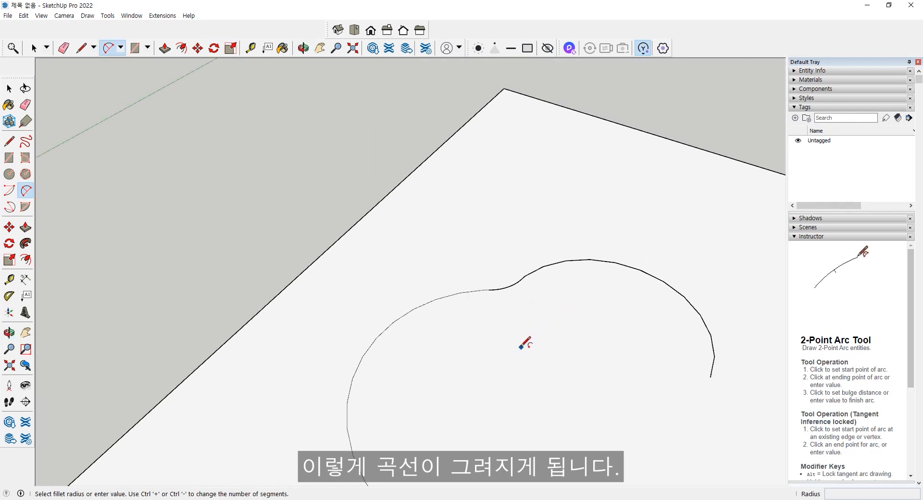
scroll(515, 265, down, 6)
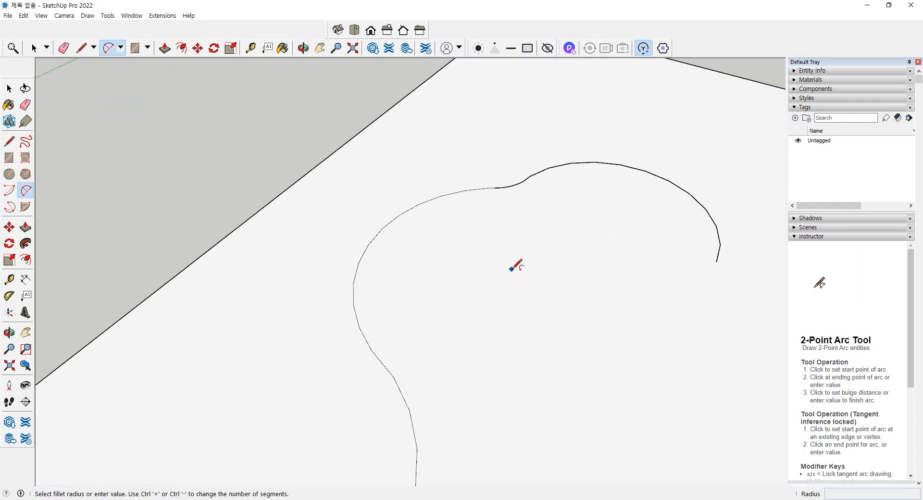
middle_drag(515, 270, 464, 202)
scroll(526, 227, up, 5)
middle_drag(604, 256, 620, 312)
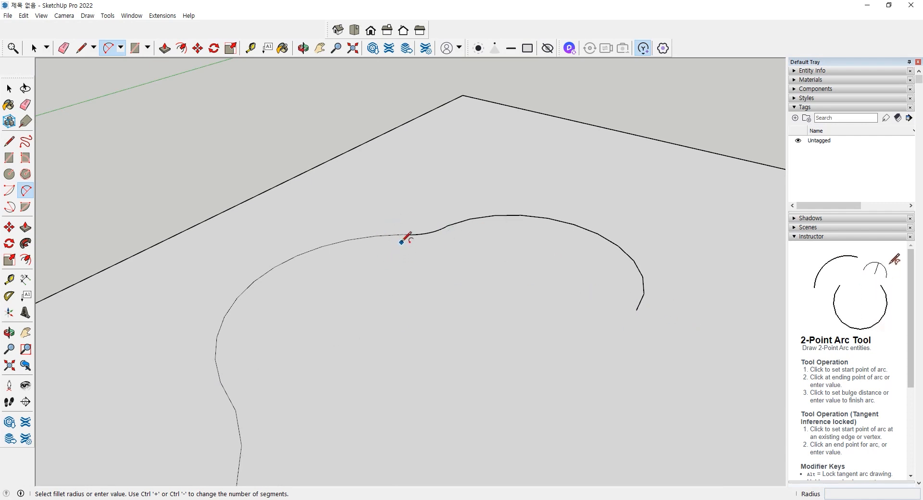
click(636, 310)
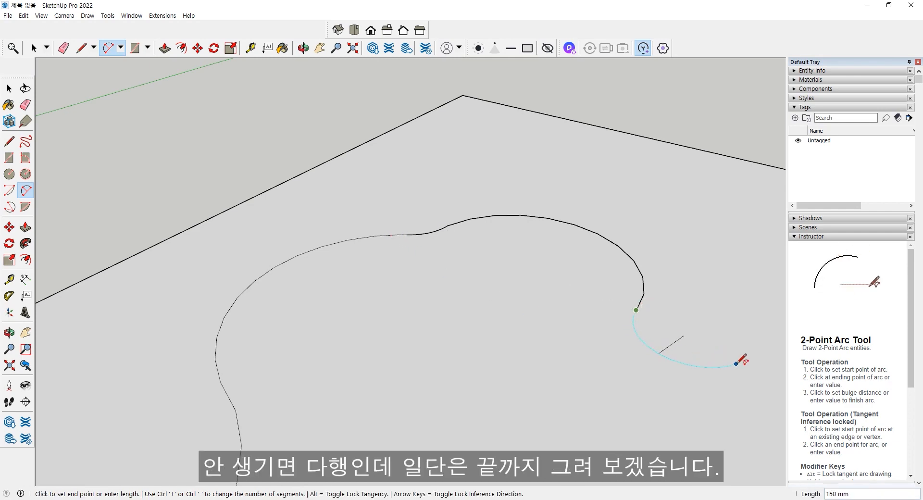
click(736, 364)
scroll(727, 364, down, 2)
middle_drag(728, 365, 507, 365)
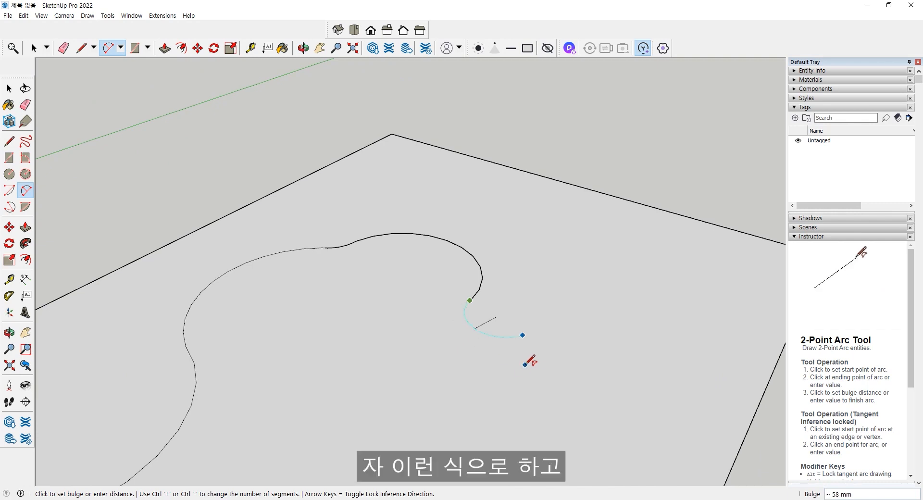
click(525, 365)
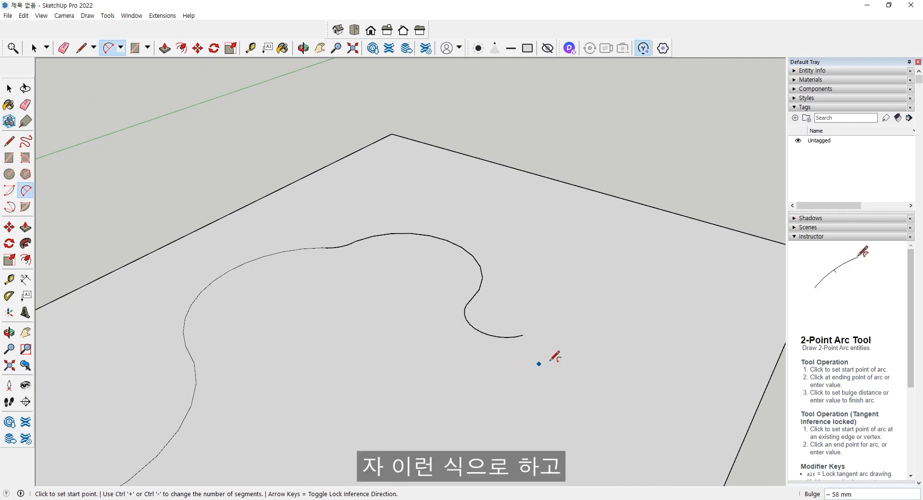
Step: Complete the curve with a 2-point arc from its free end to the rectangle's nearby edge, bulging about 99 mm
click(754, 415)
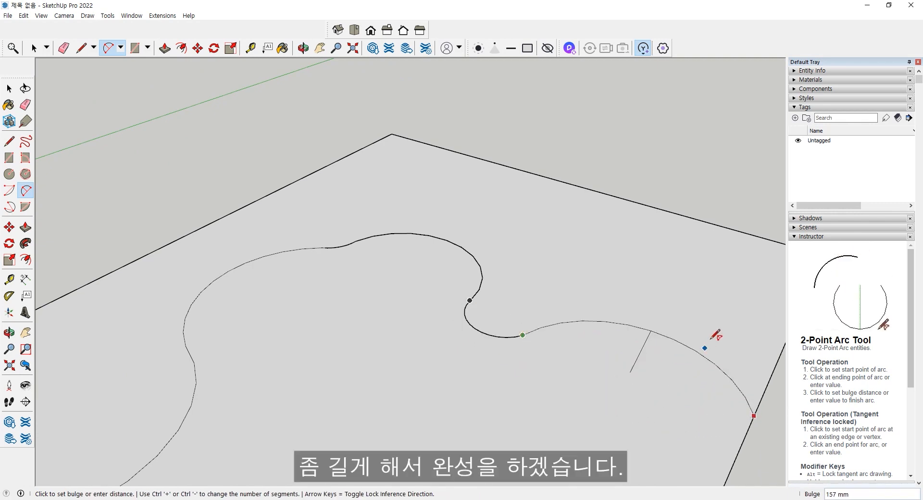
double_click(712, 361)
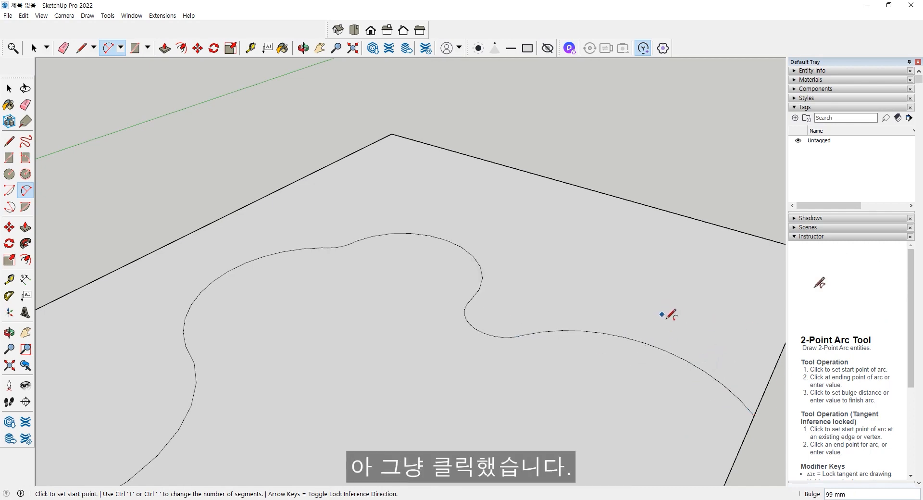
middle_drag(687, 318, 535, 362)
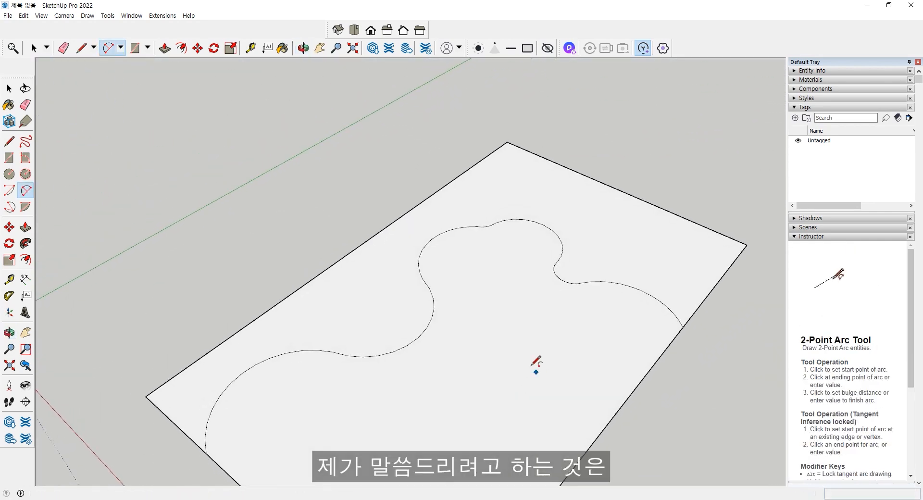
Step: Delete the two faces on either side of the curve, leaving only the edges
key(space)
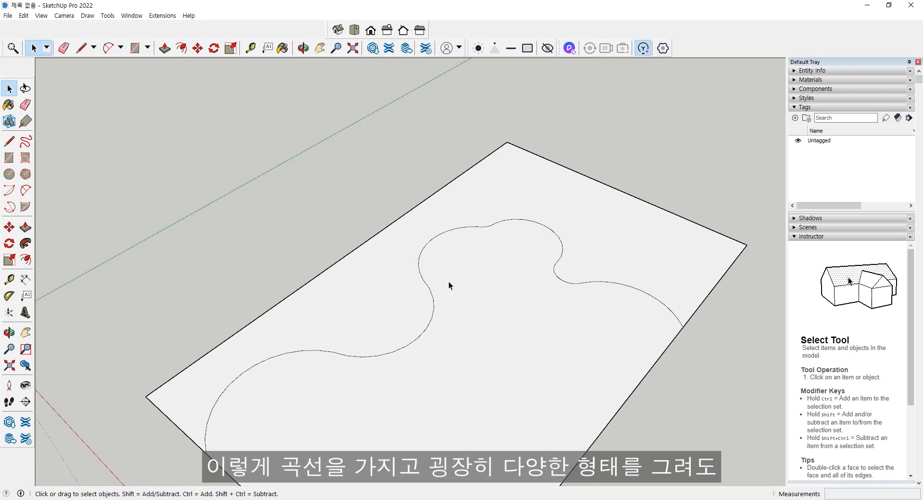
click(621, 229)
key(Delete)
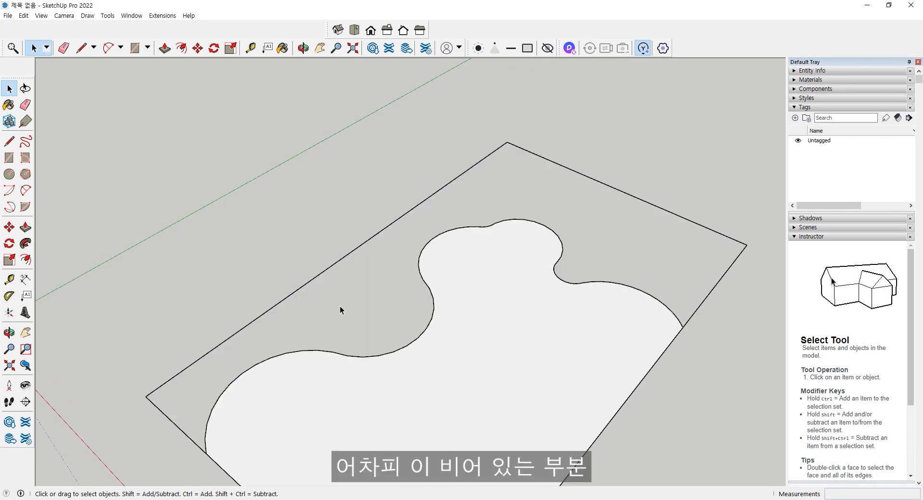
click(500, 373)
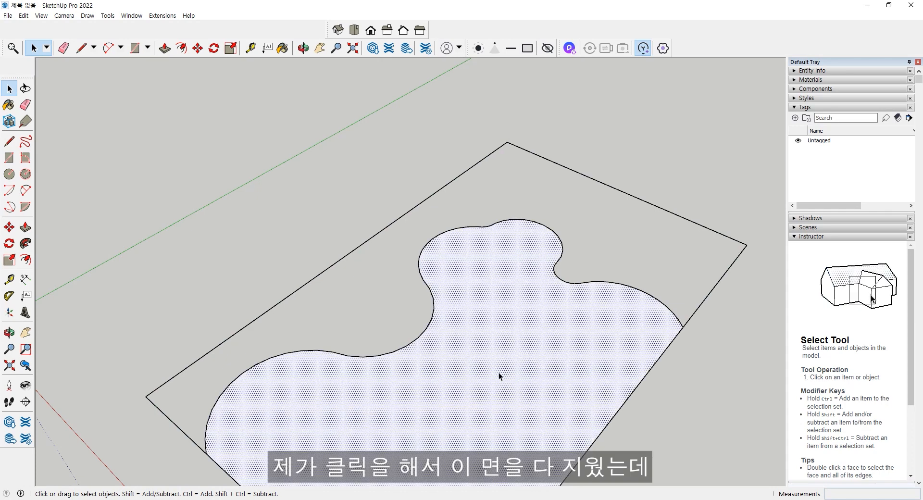
key(Delete)
Step: Trace the rectangle's short edge with a line between its two near corners to refill the faces
middle_drag(485, 350, 538, 202)
click(9, 141)
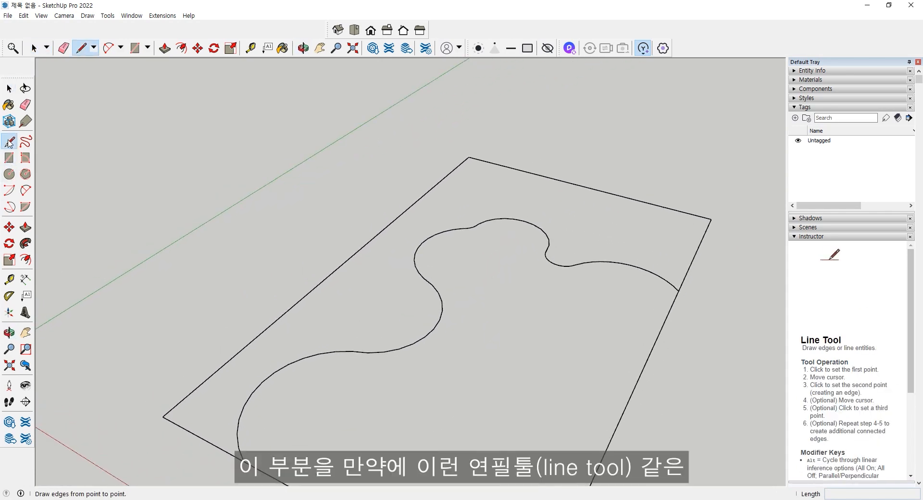
middle_drag(299, 402, 347, 356)
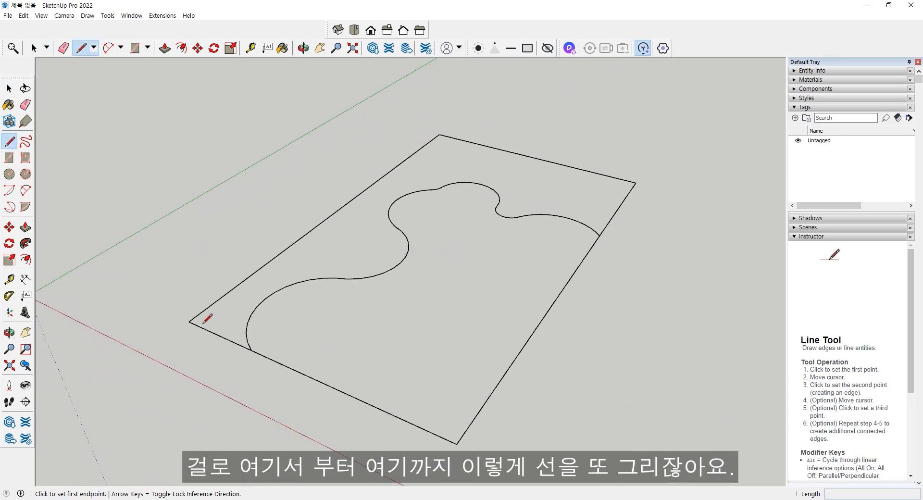
click(189, 321)
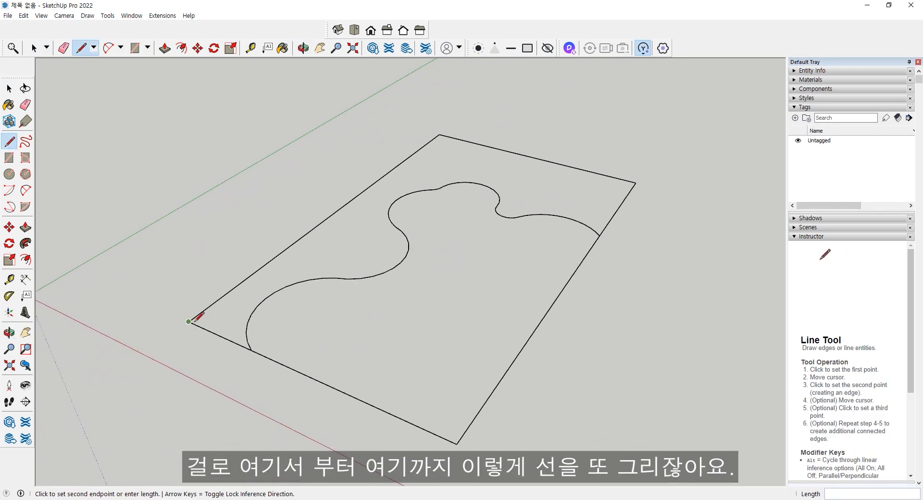
click(457, 443)
key(space)
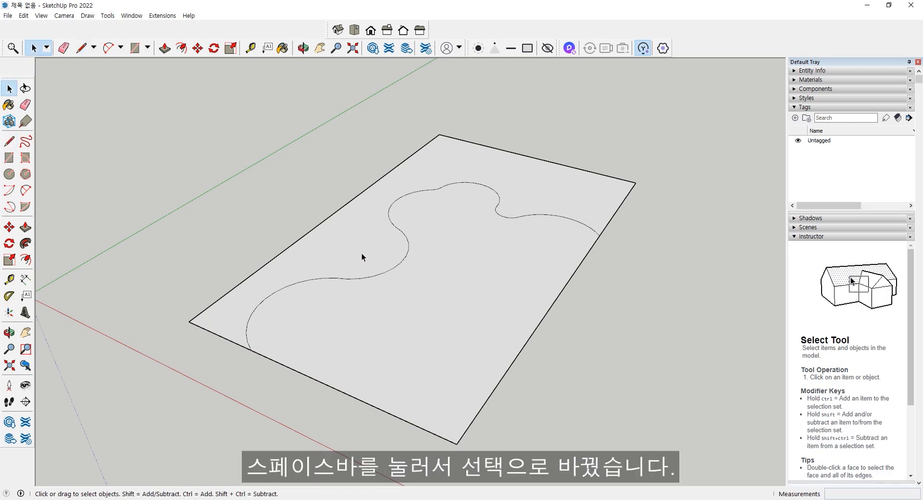
Step: Select the faces on each side of the curve in turn and delete the larger one on the near side
click(361, 253)
click(404, 411)
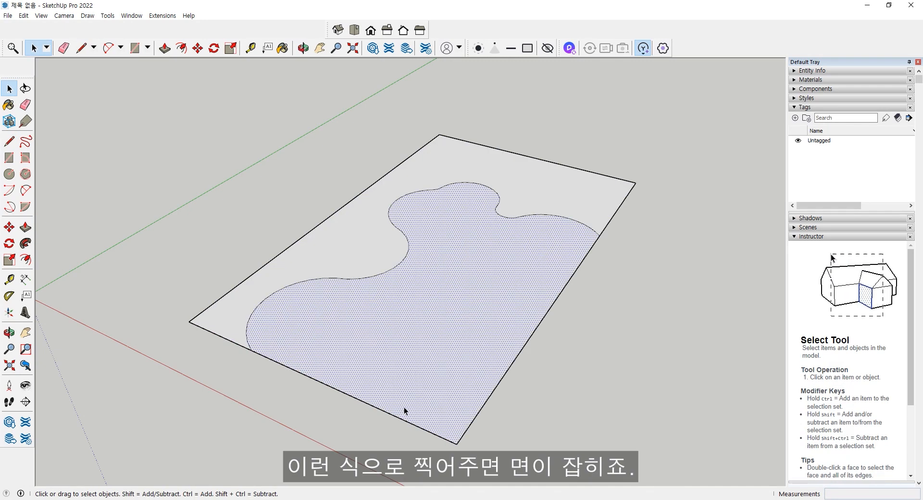
click(353, 249)
click(443, 350)
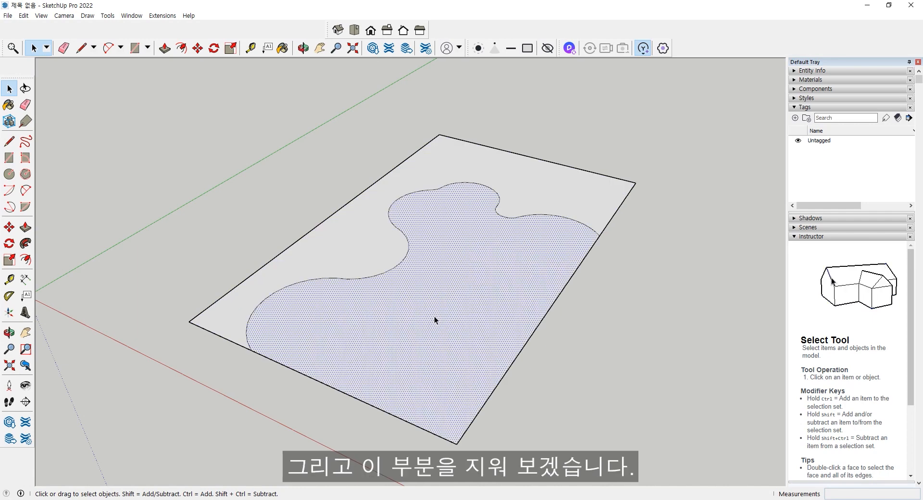
key(Delete)
Step: Refill the missing face with a line about 738 mm long from the curve to the rectangle's long edge, then delete that line
key(l)
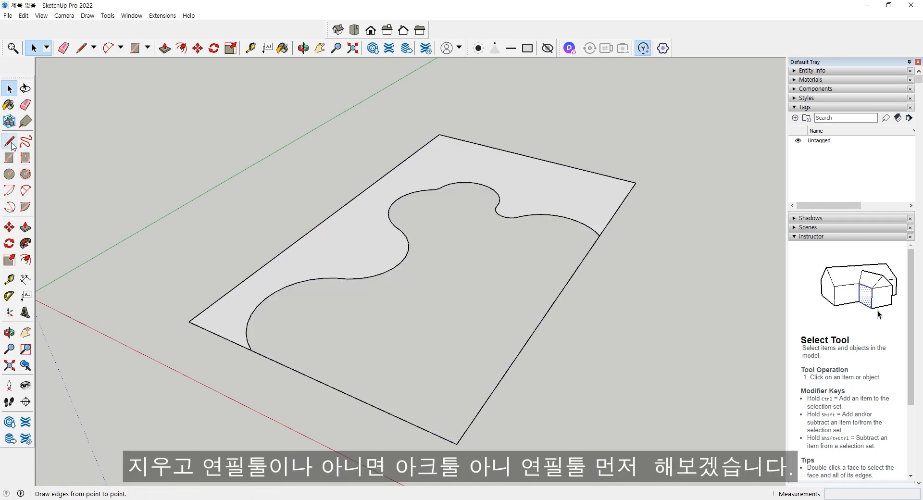
click(26, 190)
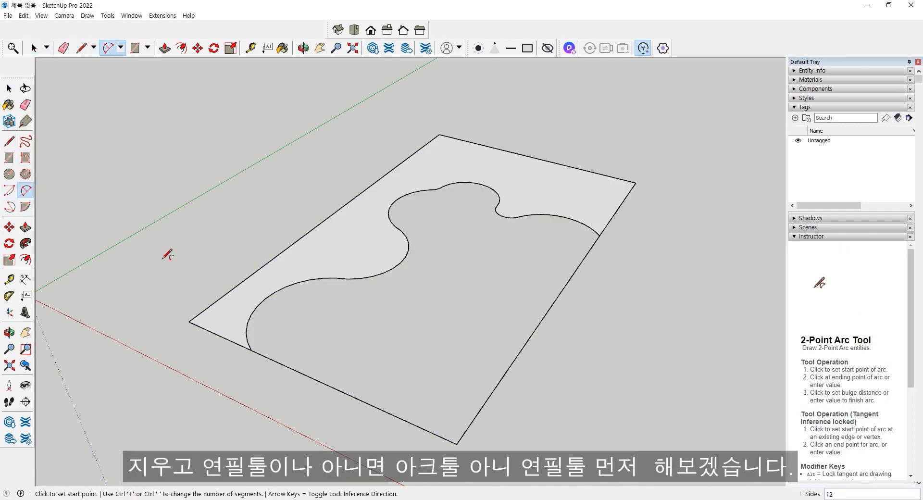
click(8, 144)
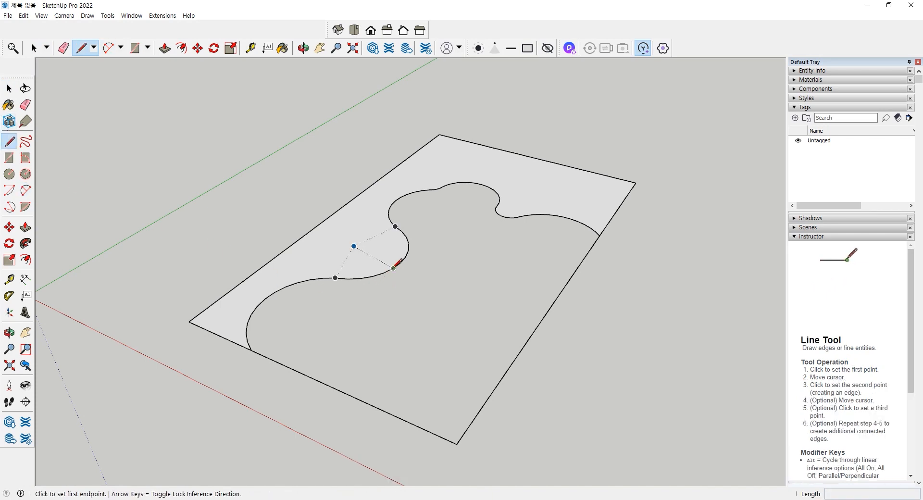
click(393, 268)
click(542, 319)
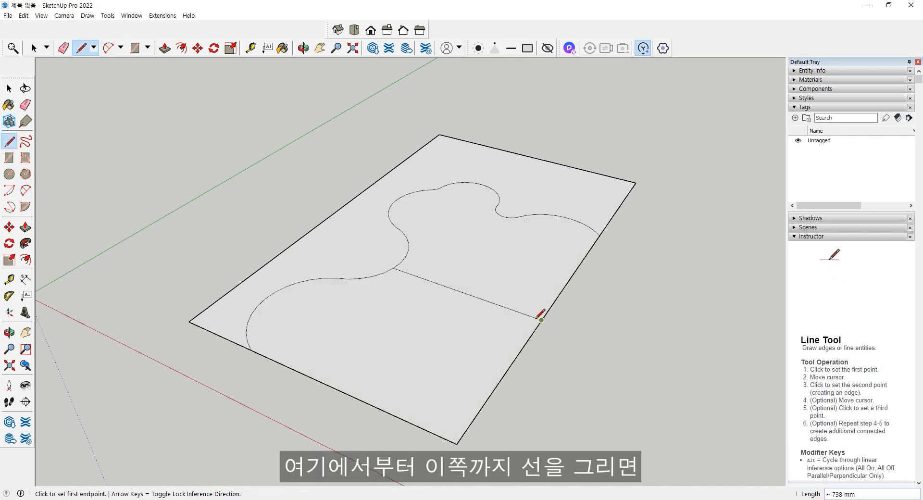
key(space)
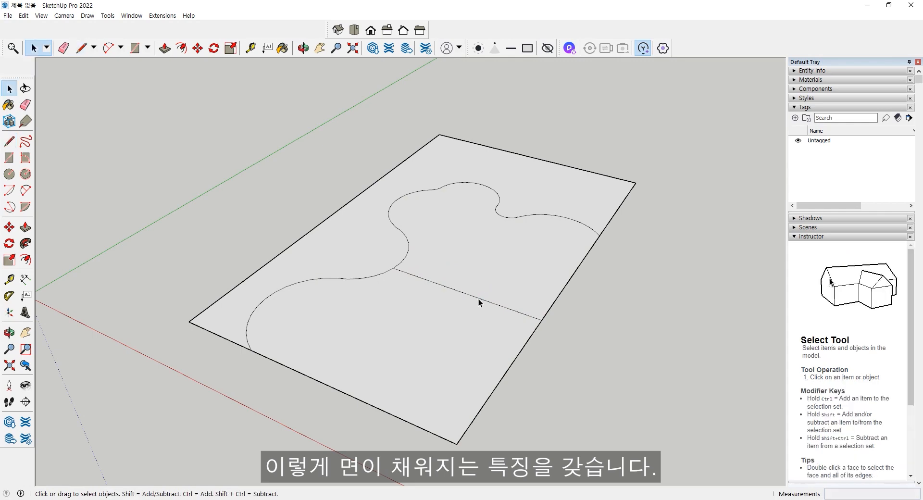
click(478, 298)
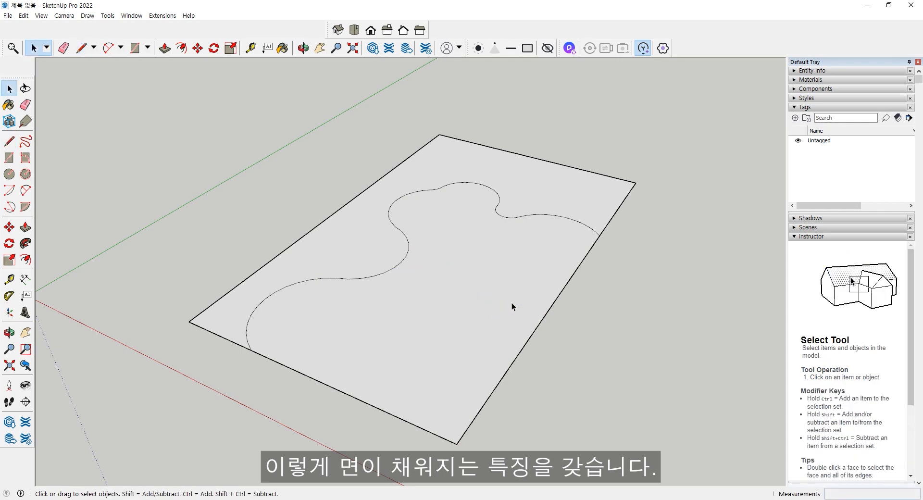
Step: Try to raise the face on the near side of the curve about 173 mm with Push/Pull
click(30, 231)
click(455, 350)
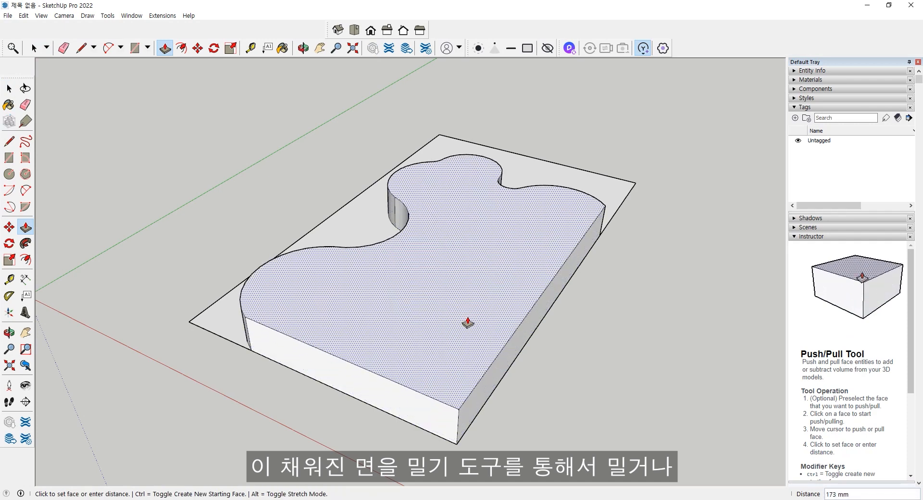
key(Escape)
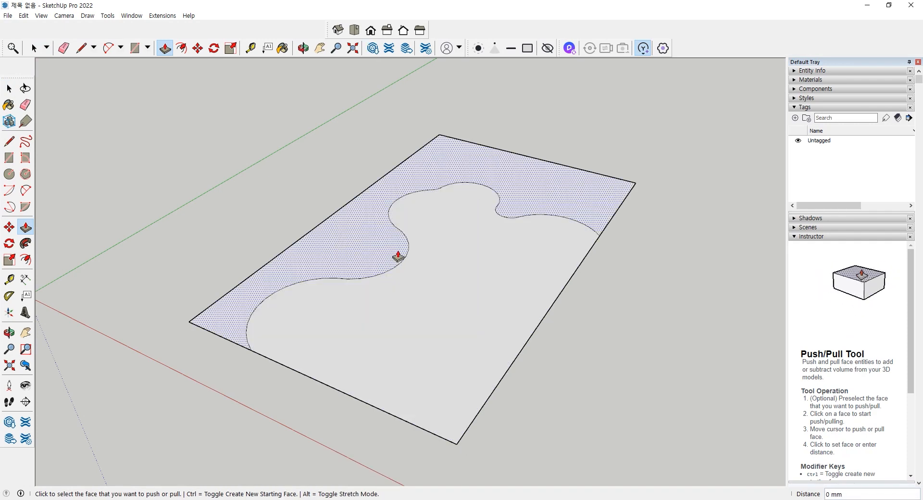
key(space)
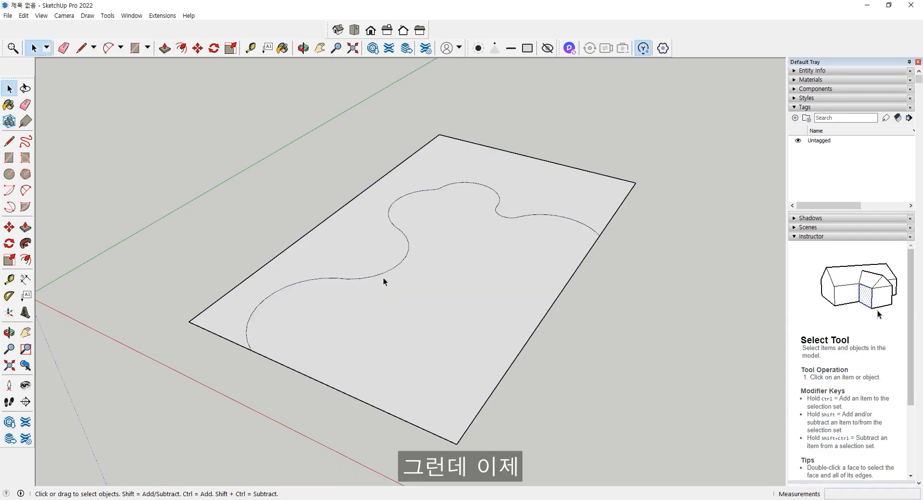
Step: Draw a tiny two-line notch from a vertex on the curve's lower bend back onto the curve, with segments about 7 mm and 5 mm long
scroll(365, 272, up, 6)
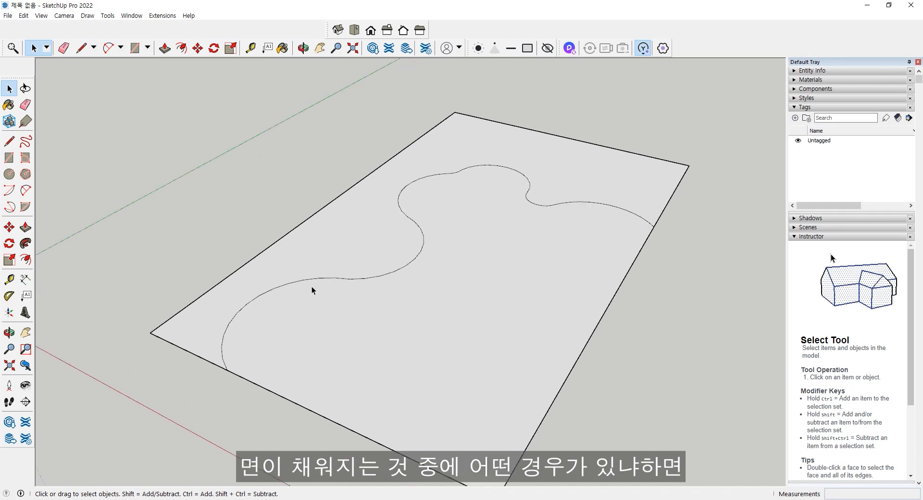
mouse_move(374, 273)
middle_down()
mouse_move(418, 264)
mouse_move(392, 275)
middle_up()
scroll(298, 369, up, 3)
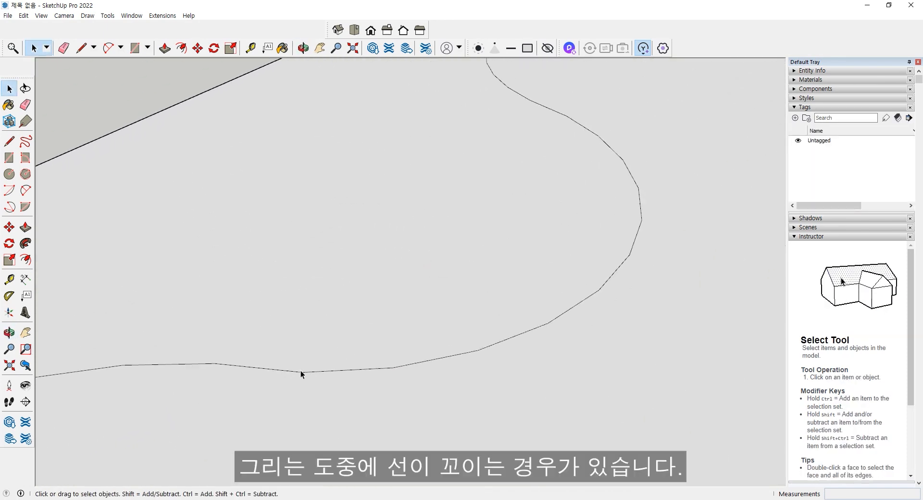
scroll(301, 371, down, 3)
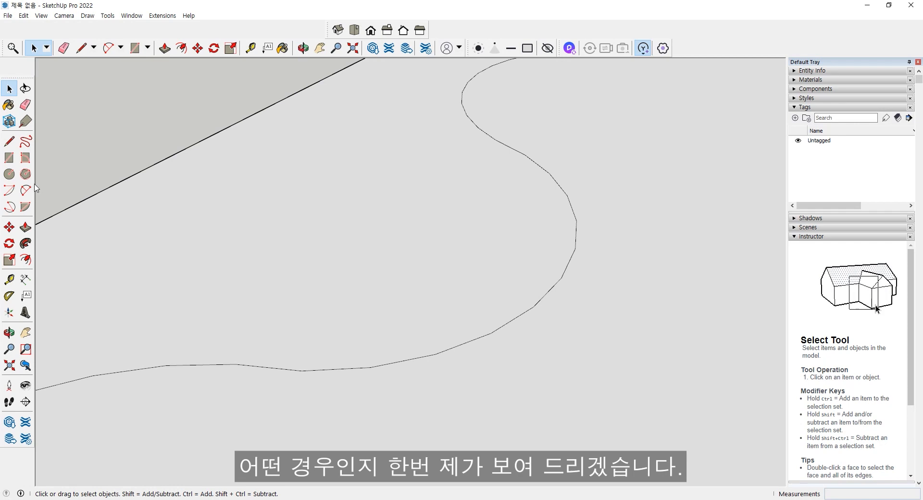
click(10, 142)
click(302, 371)
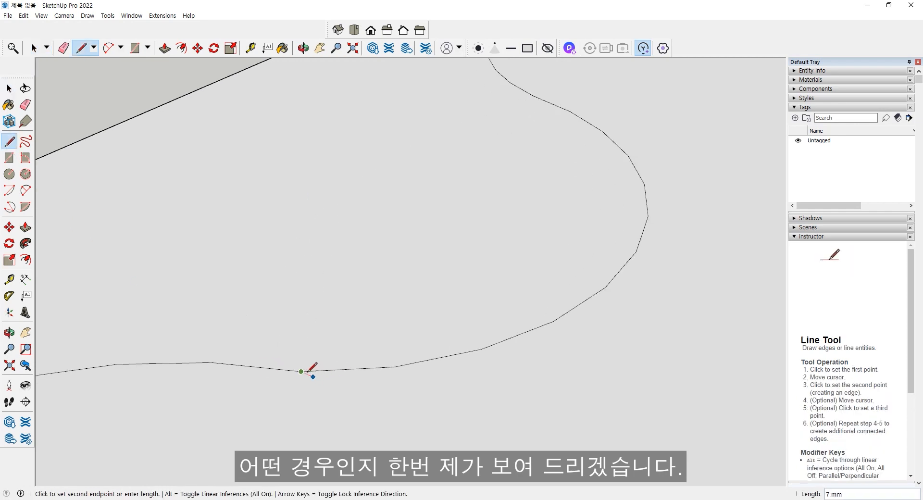
scroll(317, 368, up, 3)
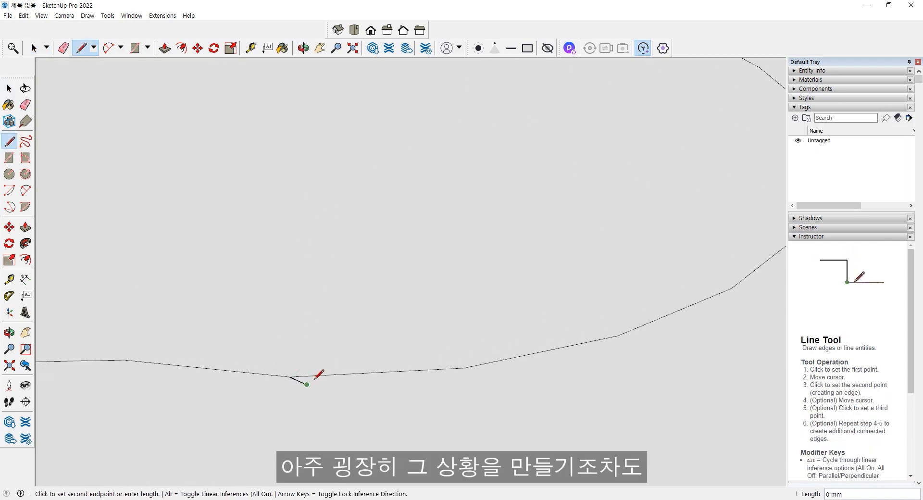
click(316, 376)
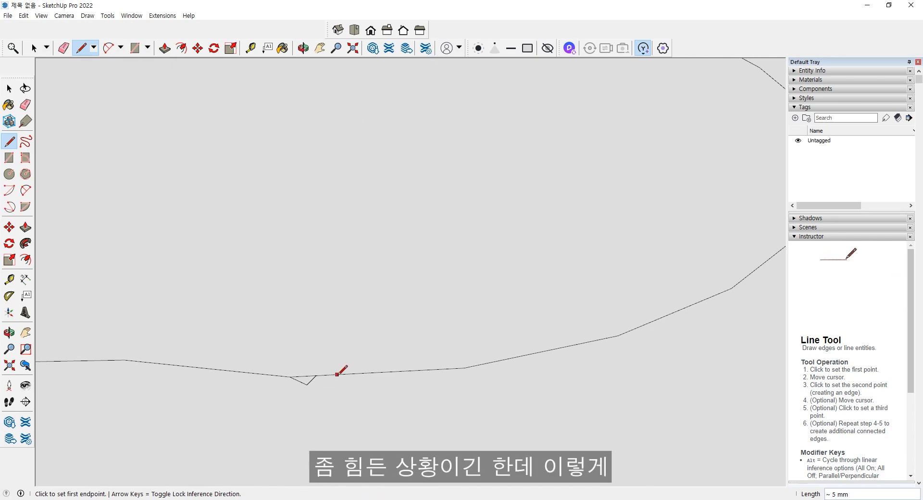
Step: Draw a line about 106 mm long from the notch's end on the curve to a vertex further along the bend
click(316, 376)
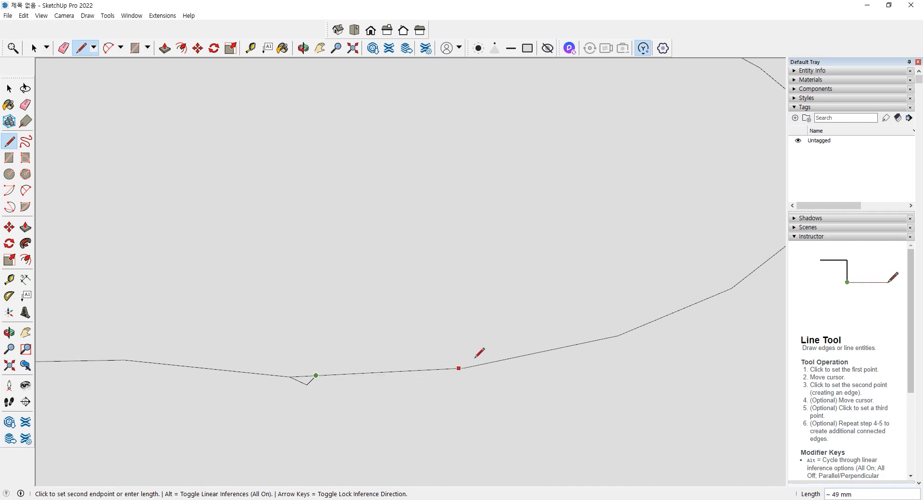
click(618, 336)
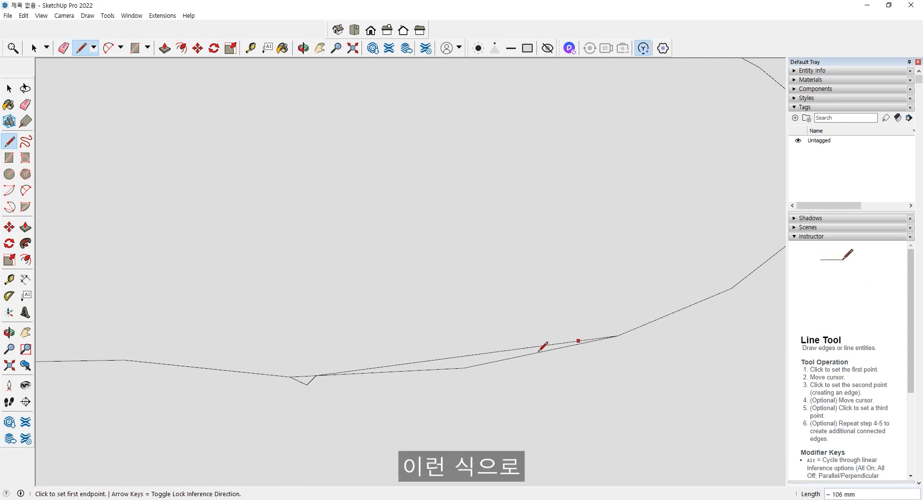
key(space)
Step: Inspect the thickened spot where the extra lines overlap the curve, and delete the faces on both sides of the curve
scroll(397, 365, down, 4)
scroll(399, 374, down, 5)
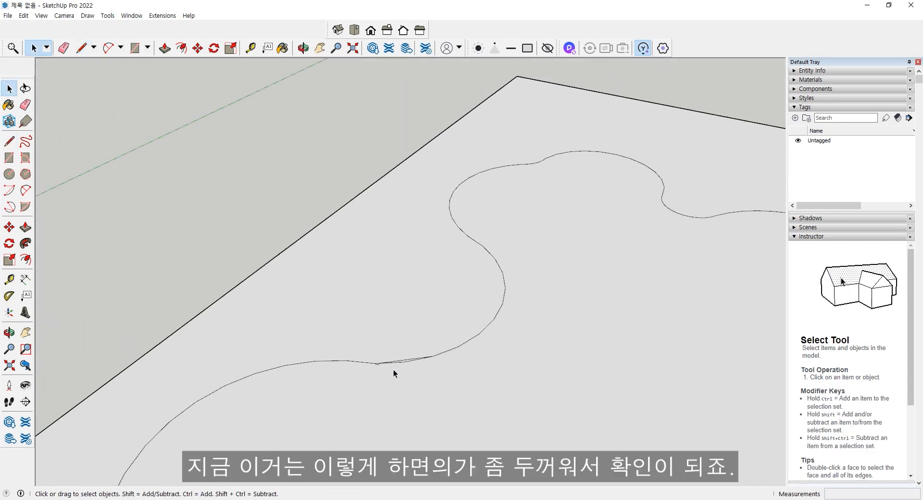
middle_drag(415, 392, 423, 366)
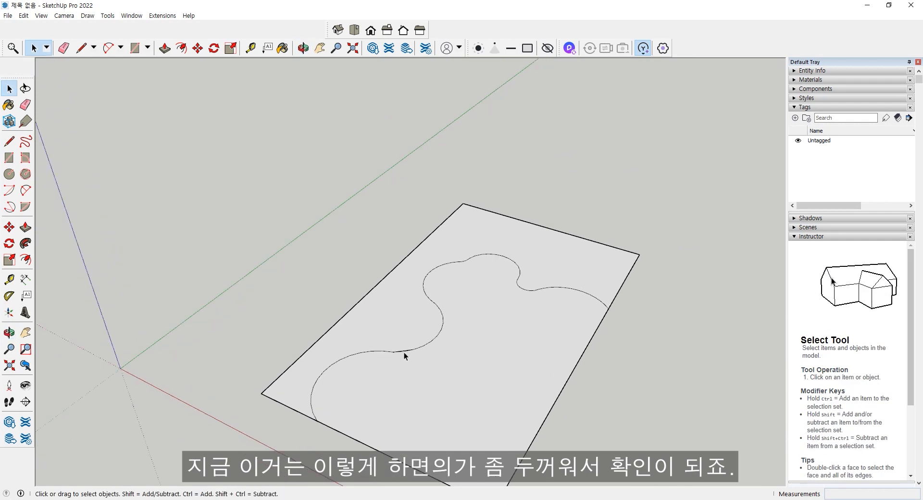
scroll(403, 352, up, 1)
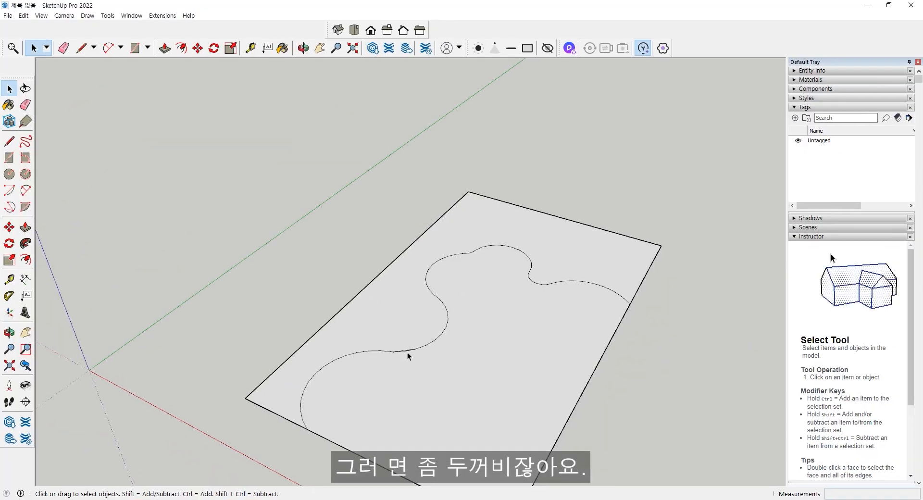
scroll(408, 353, up, 3)
scroll(402, 355, up, 2)
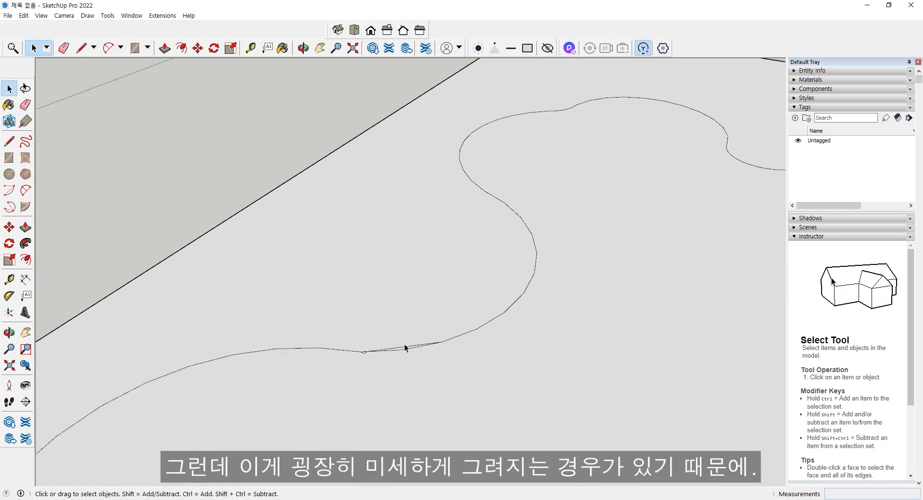
click(405, 344)
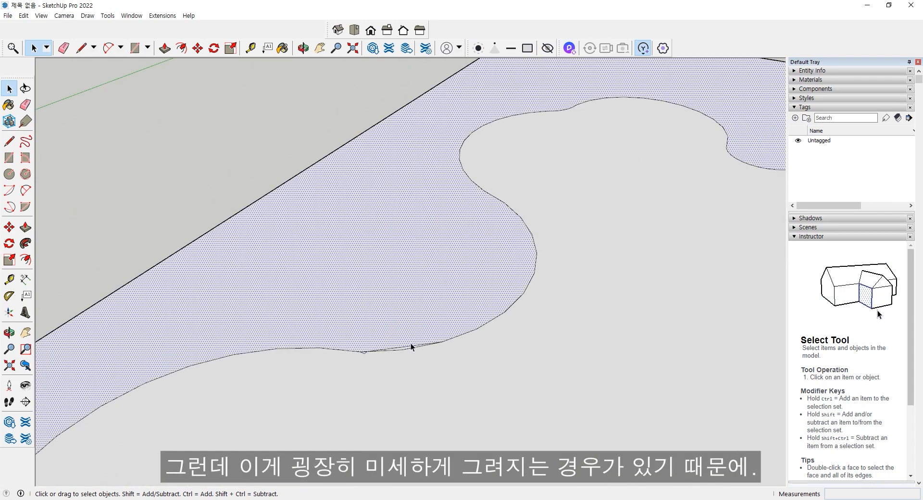
click(405, 345)
click(438, 300)
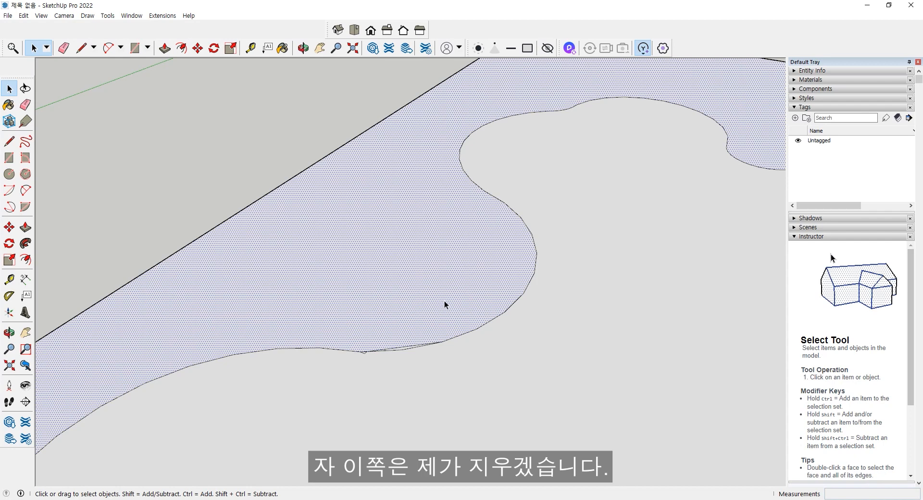
key(Delete)
scroll(526, 391, down, 5)
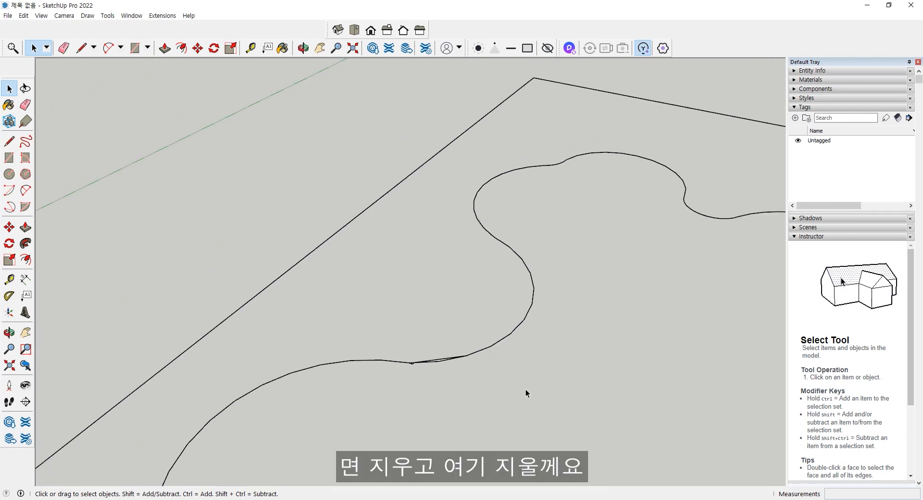
middle_drag(524, 387, 463, 319)
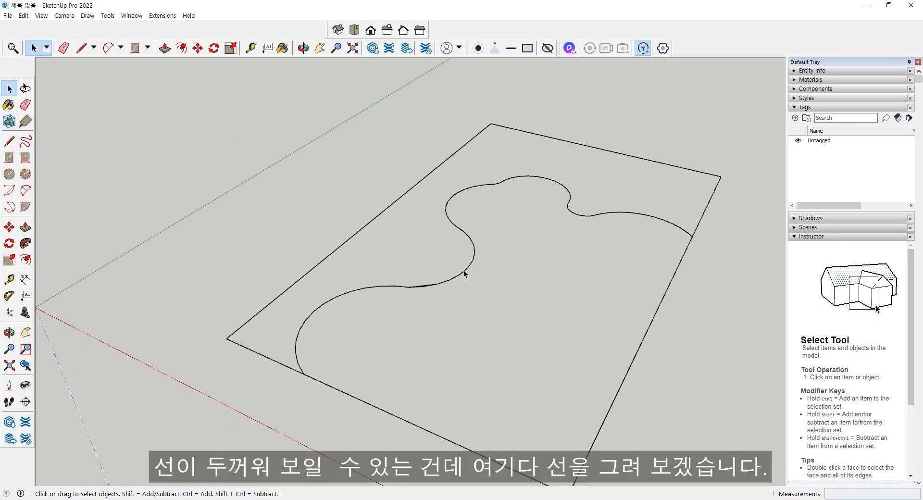
Step: Refill the face on the near side of the curve by drawing a line about 1104 mm long from the curve to the rectangle's near long edge
click(9, 141)
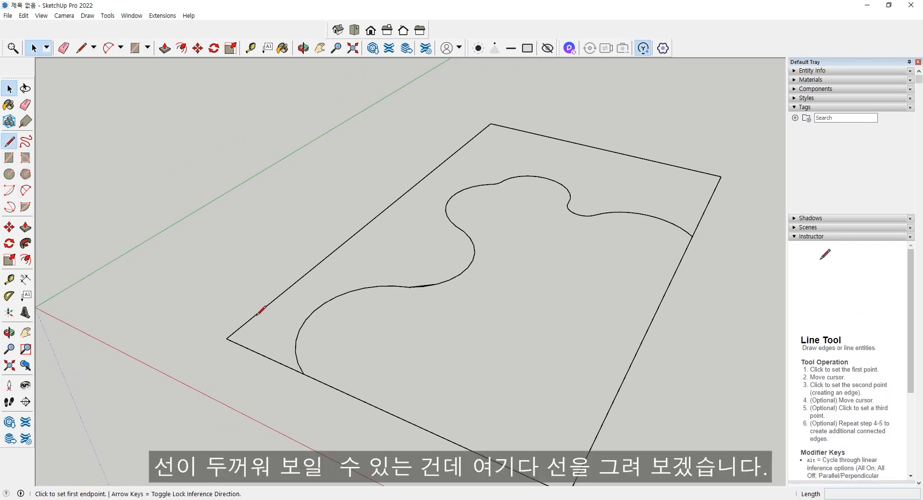
click(325, 303)
click(591, 449)
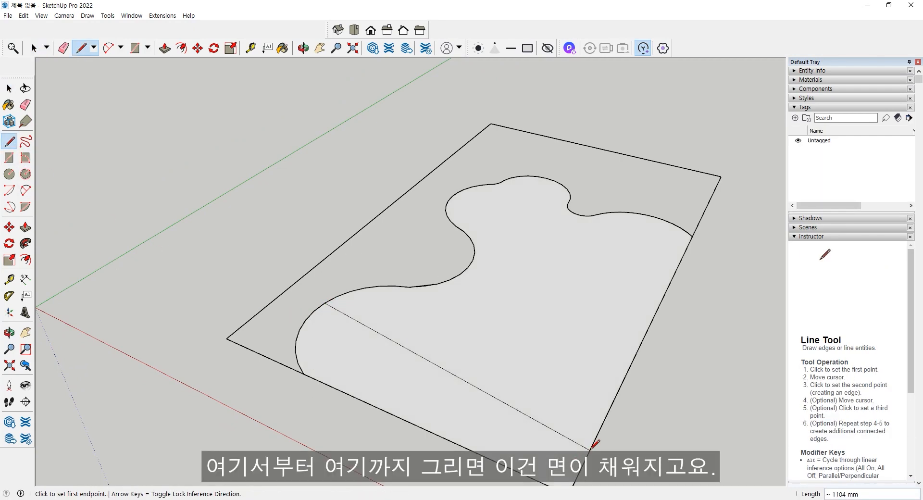
Step: Draw a line about 540 mm long from the curve's lower bend to the rectangle's far long edge
click(473, 261)
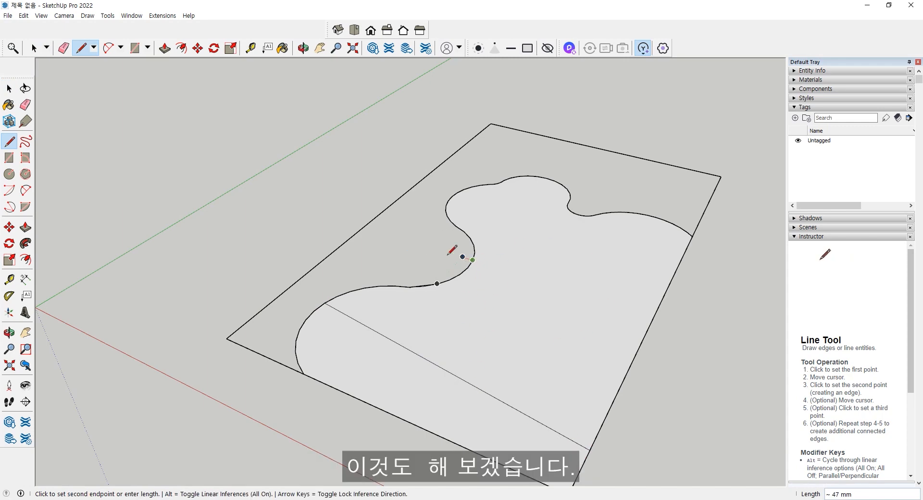
click(353, 236)
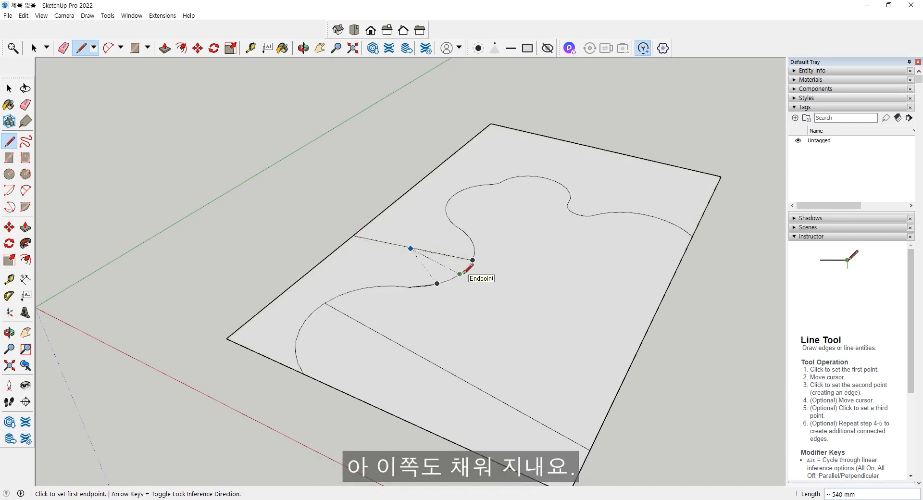
scroll(433, 269, up, 5)
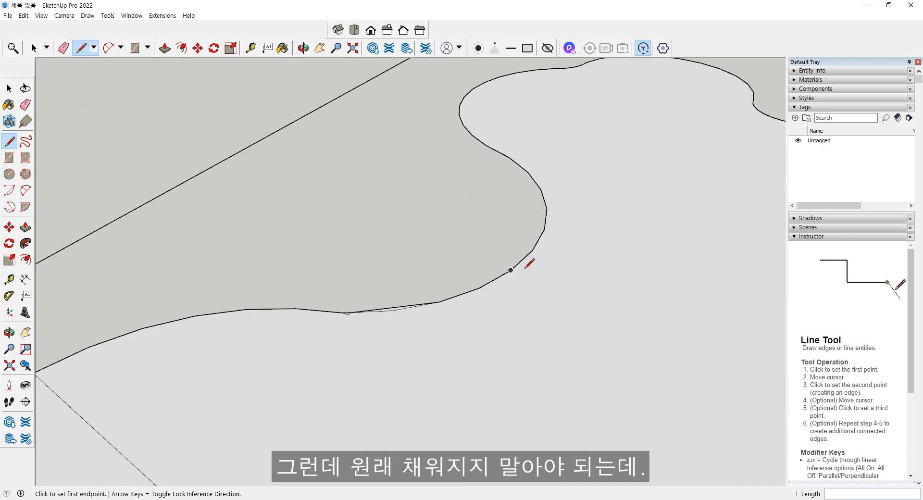
Step: Refill the face on the far side by drawing a chord about 78 mm long across the curve's lower bend
scroll(529, 264, up, 2)
click(468, 291)
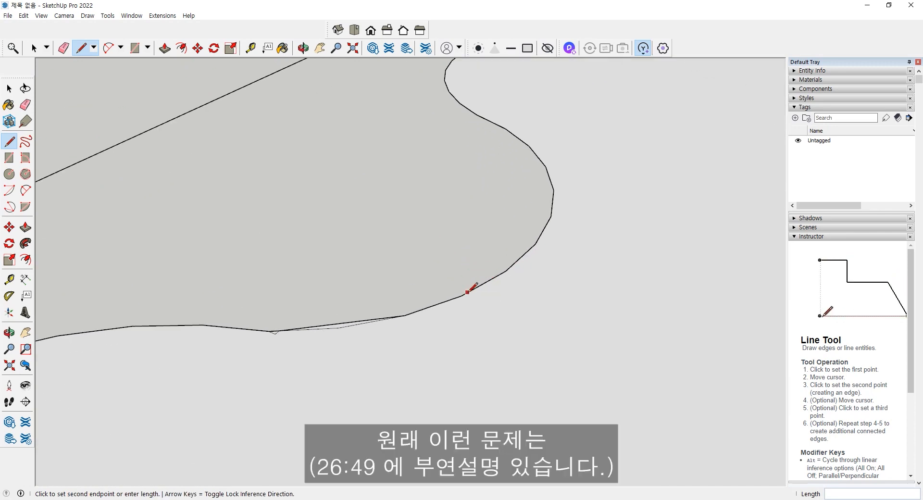
click(522, 257)
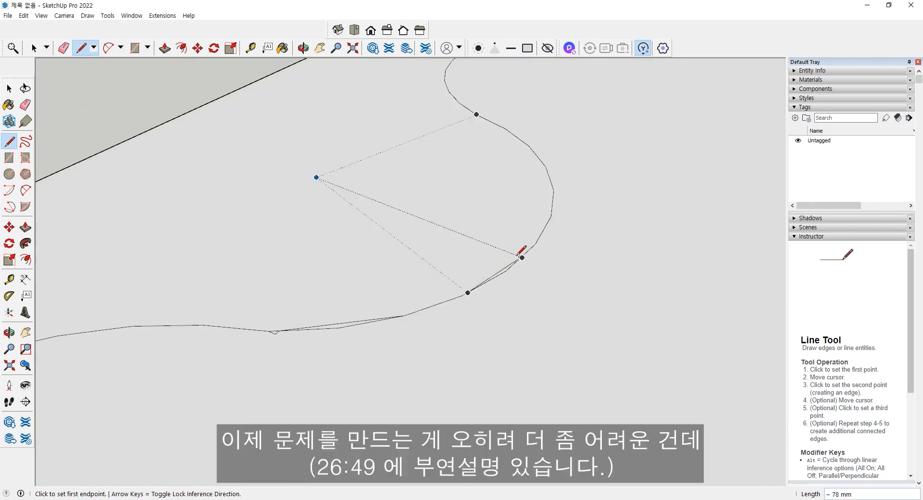
Step: Delete the duplicate segments where the short straight lines run alongside the curve's lower bend
key(space)
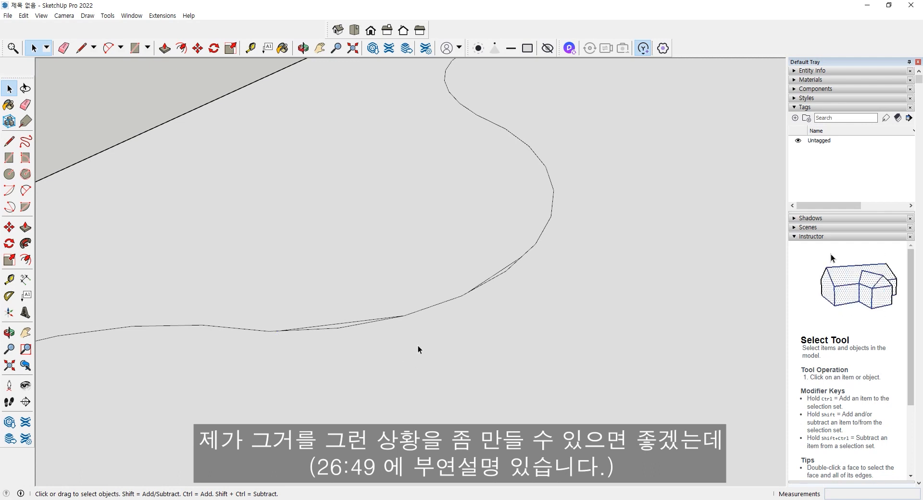
click(341, 322)
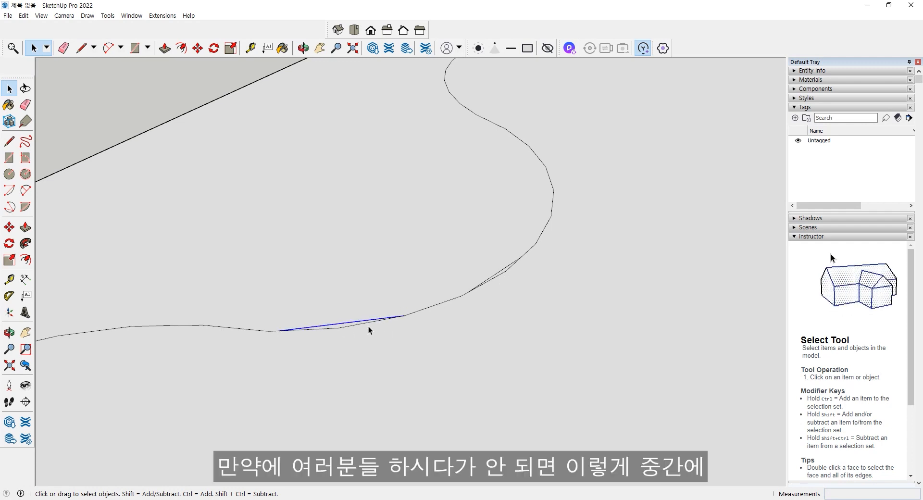
click(504, 273)
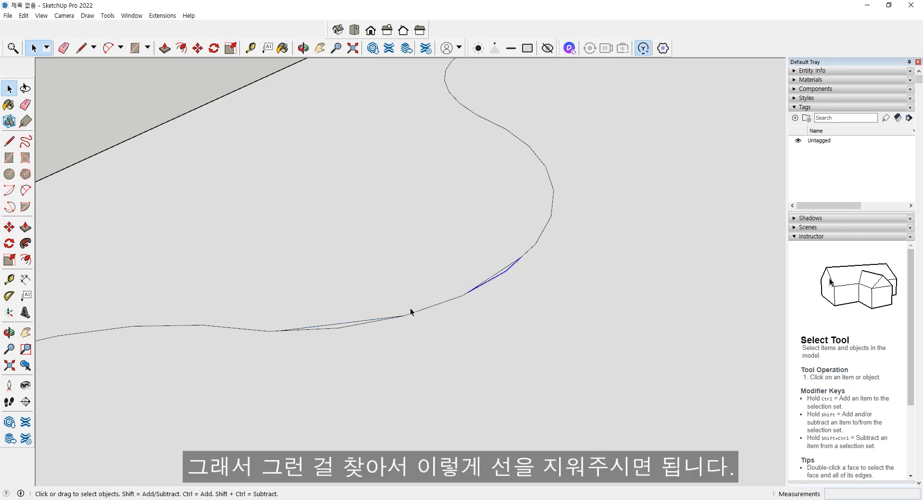
click(343, 327)
key(Delete)
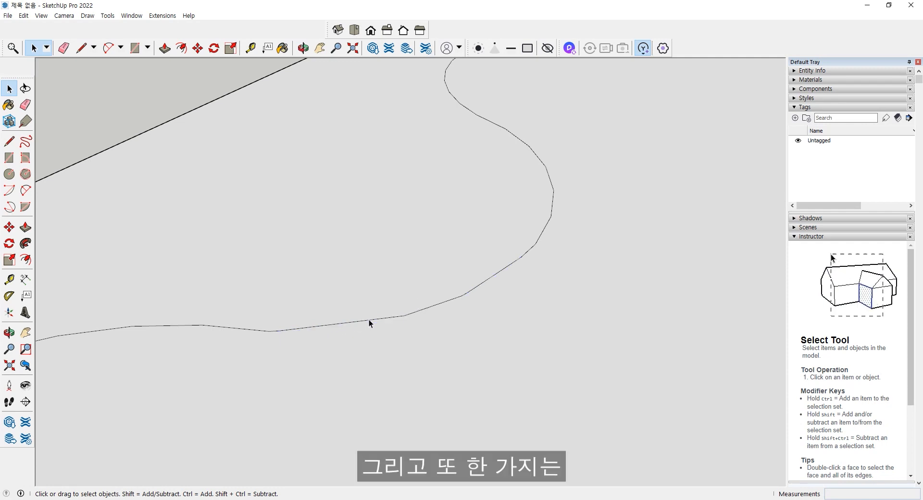
Step: Cut the curve's near end with a tiny line to the rectangle's edge and remove the end piece to leave a small gap
click(9, 140)
scroll(410, 216, down, 1)
scroll(409, 216, down, 5)
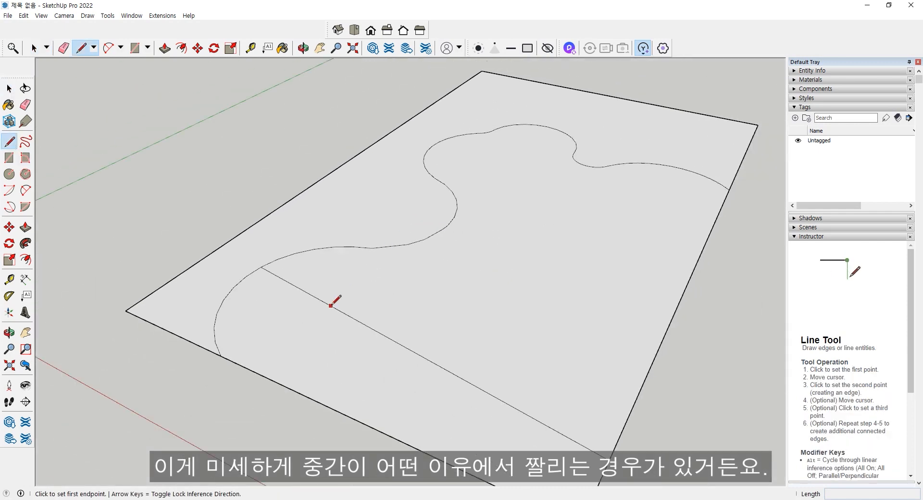
scroll(308, 303, up, 4)
scroll(303, 317, up, 6)
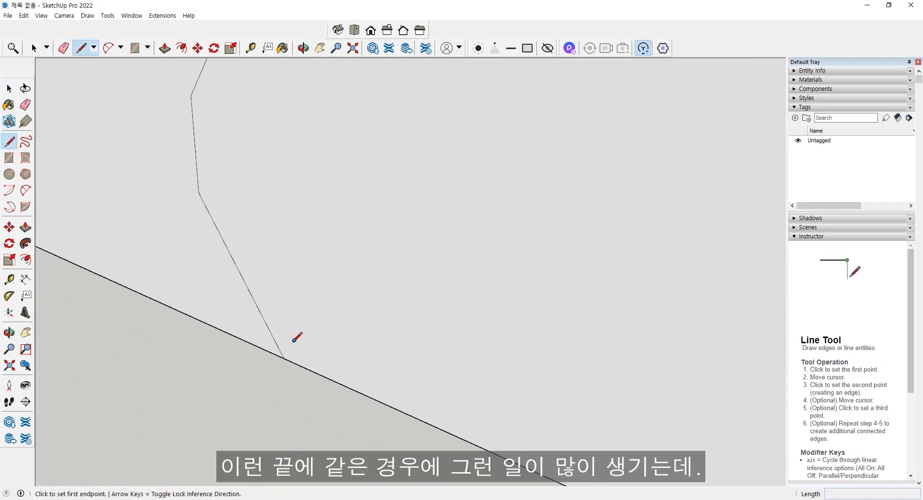
click(266, 360)
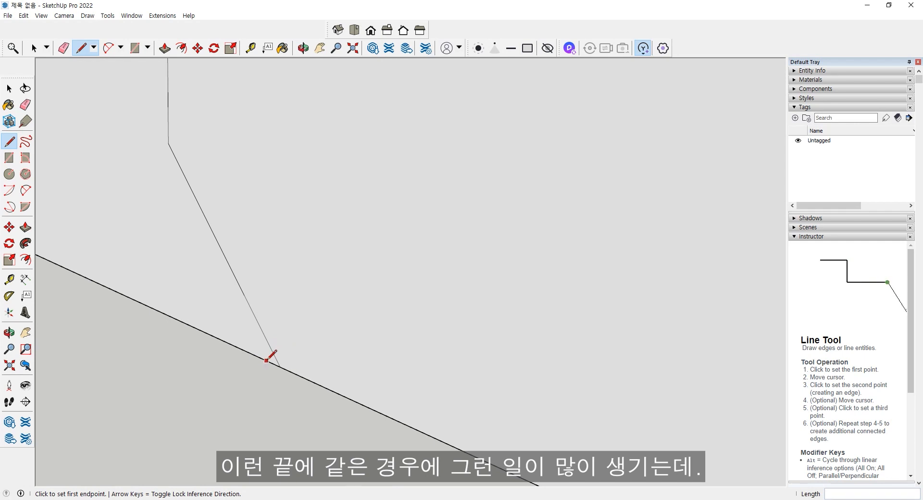
key(space)
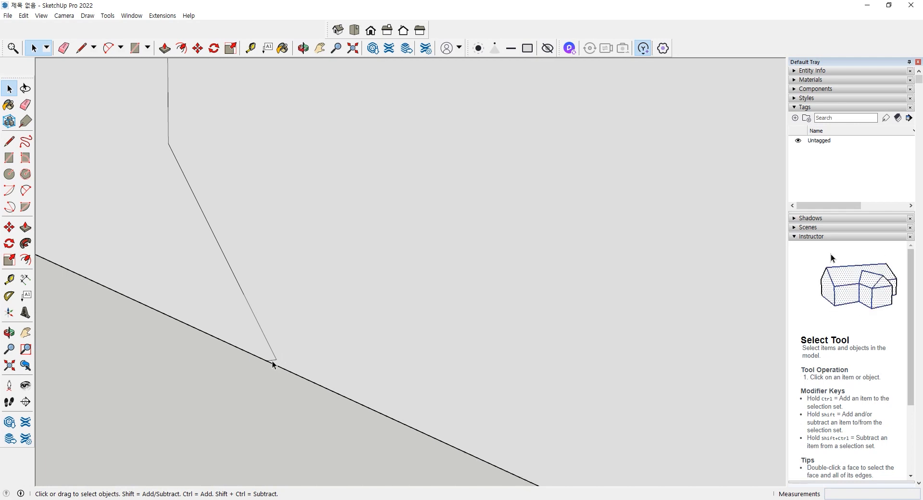
scroll(274, 368, down, 5)
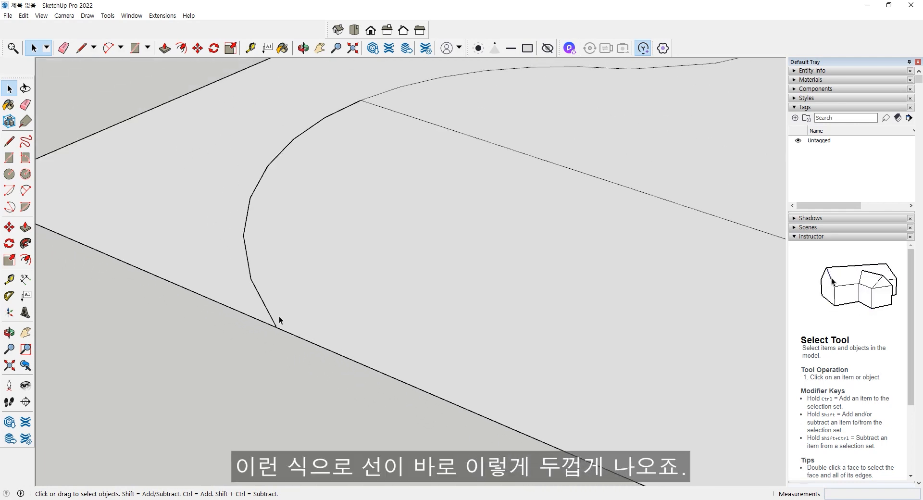
Step: Delete the long straight line crossing the face on the near side of the curve
click(428, 229)
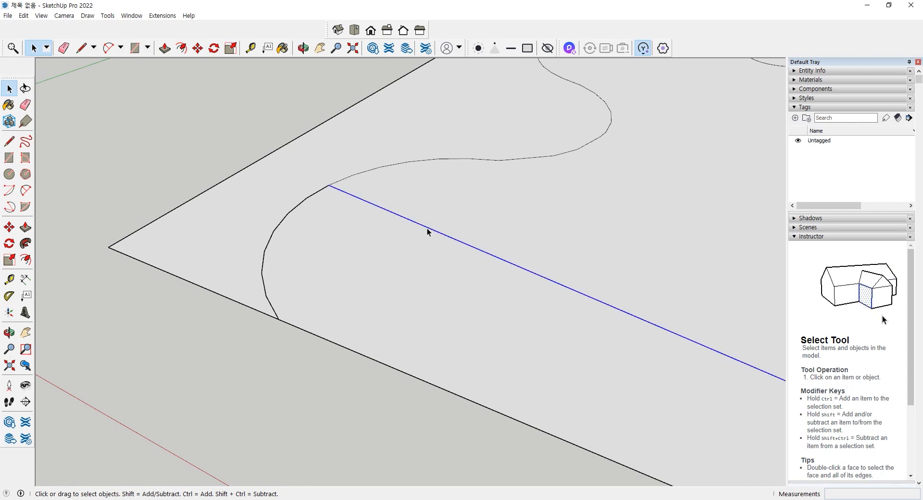
key(Delete)
scroll(423, 237, down, 3)
scroll(424, 237, down, 3)
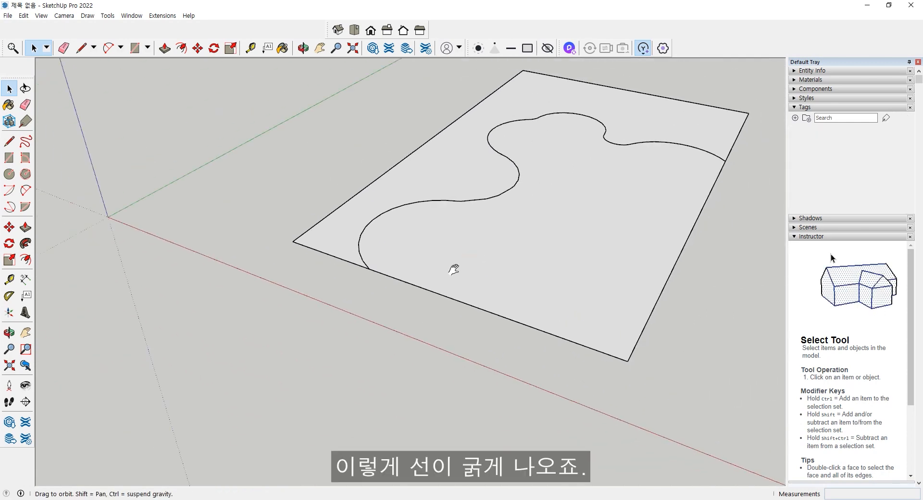
middle_drag(449, 264, 488, 272)
scroll(477, 273, up, 1)
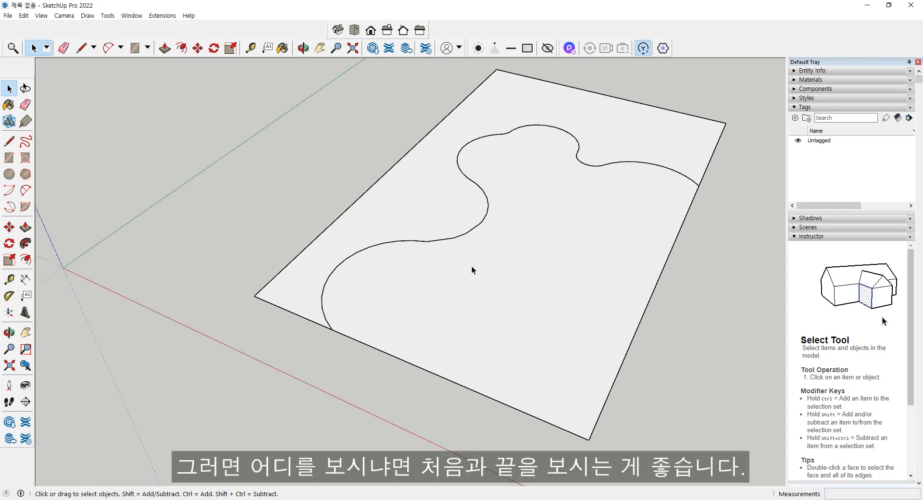
Step: Close the gap at the curve's near end with a line that extends its last segment in the same direction to the rectangle's edge
scroll(472, 271, up, 1)
scroll(339, 344, up, 5)
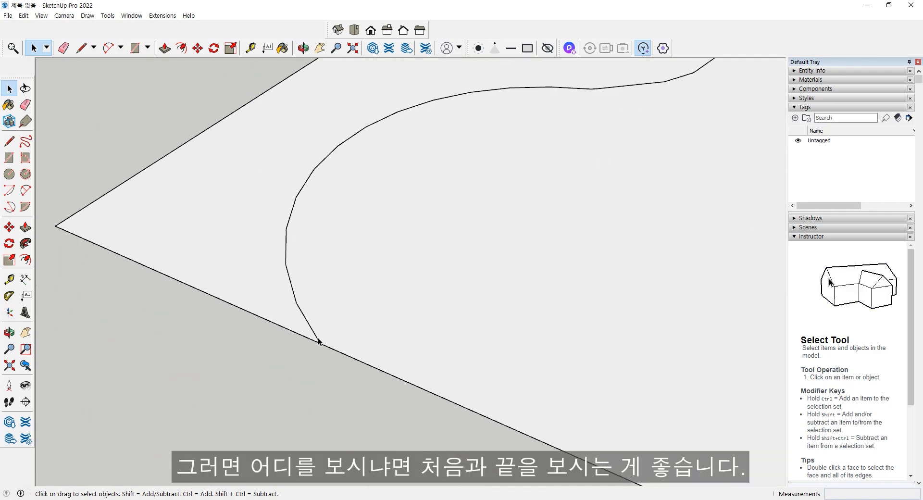
scroll(324, 345, up, 2)
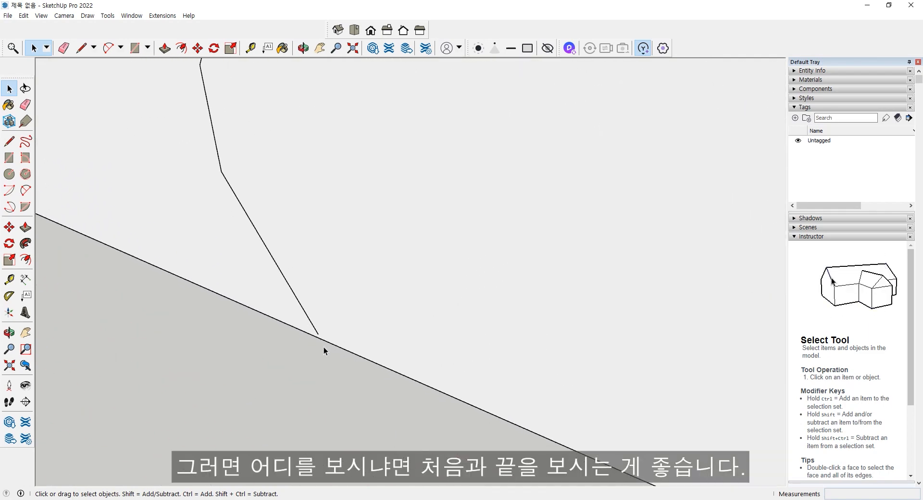
click(5, 144)
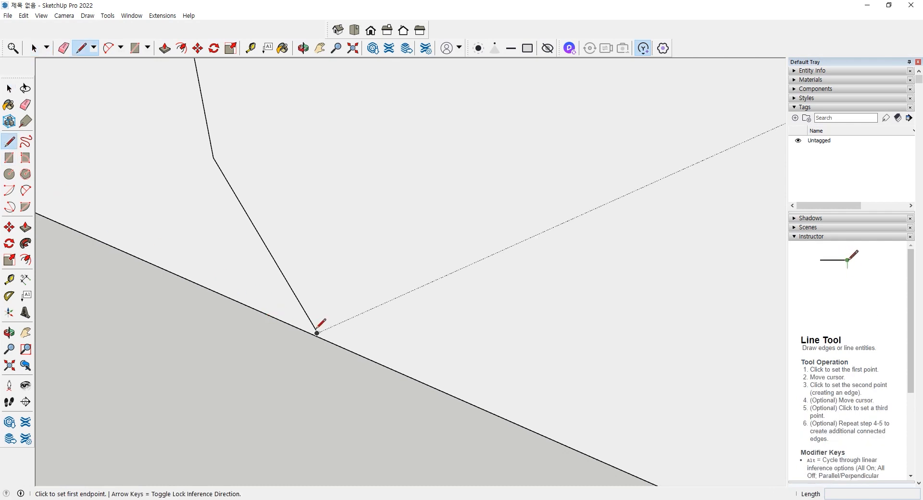
scroll(317, 332, up, 2)
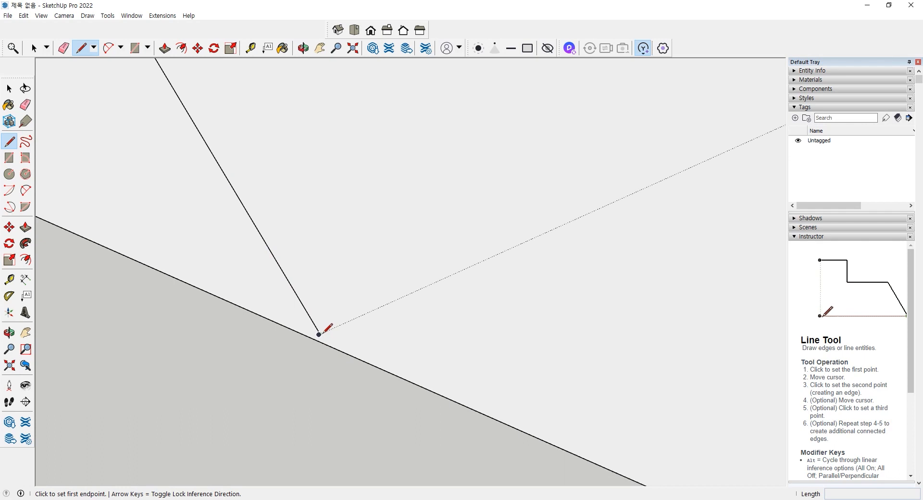
scroll(329, 327, down, 2)
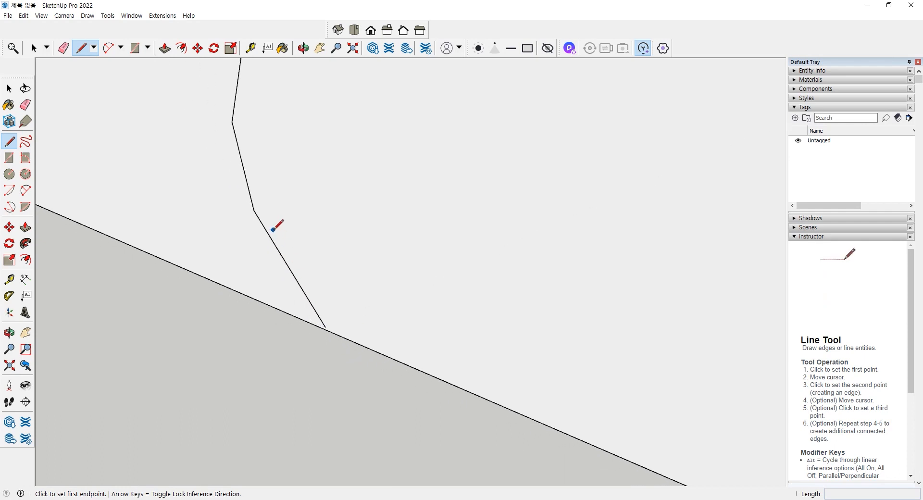
scroll(328, 327, up, 2)
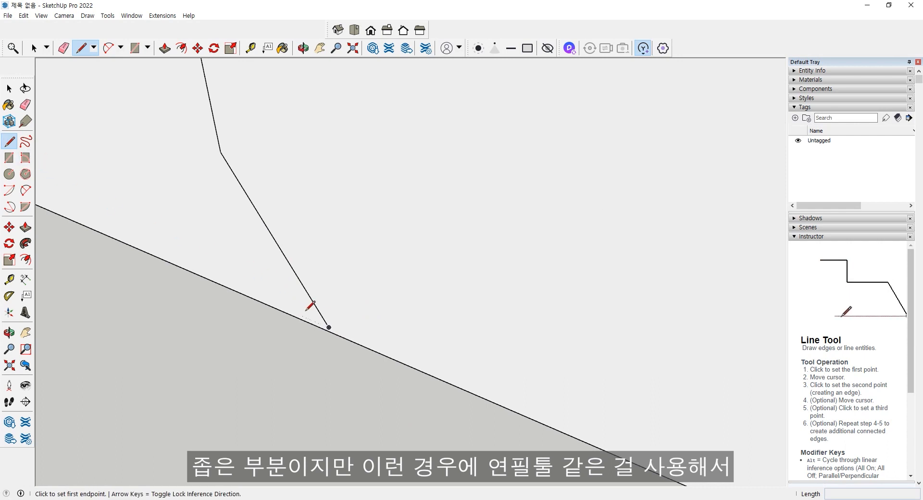
click(329, 327)
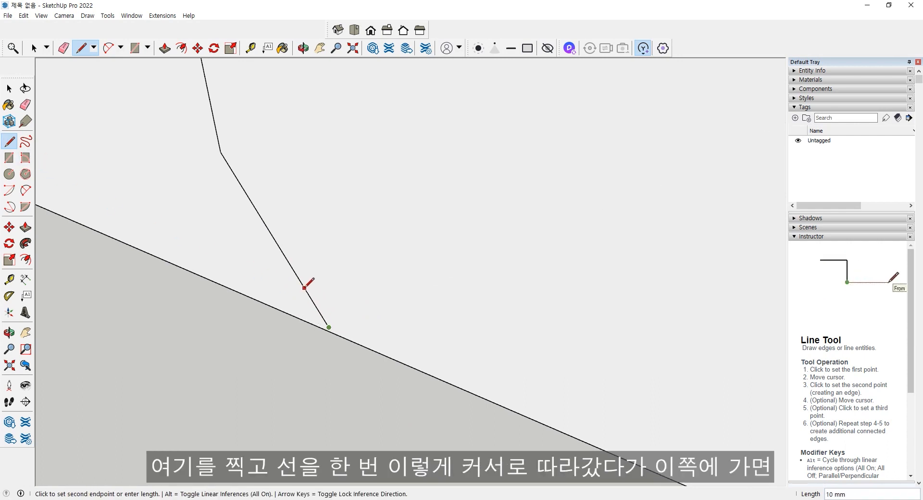
scroll(331, 332, up, 1)
scroll(331, 331, up, 1)
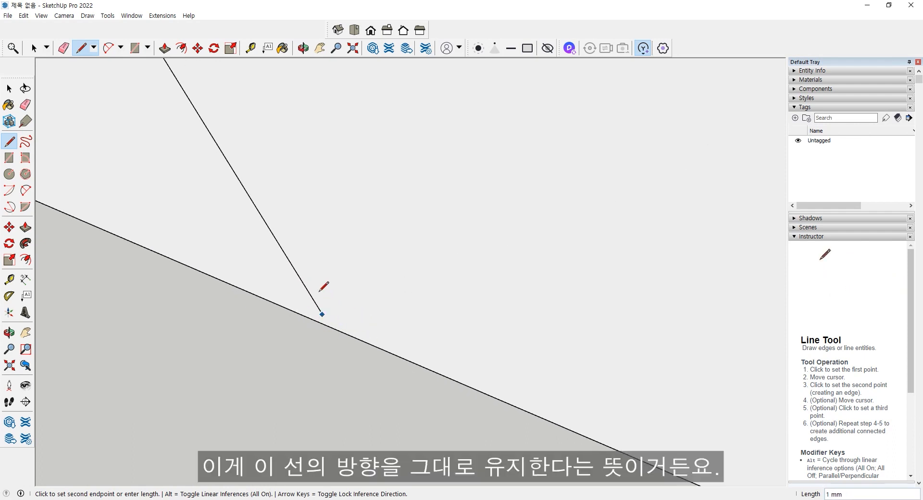
click(335, 327)
scroll(254, 231, down, 8)
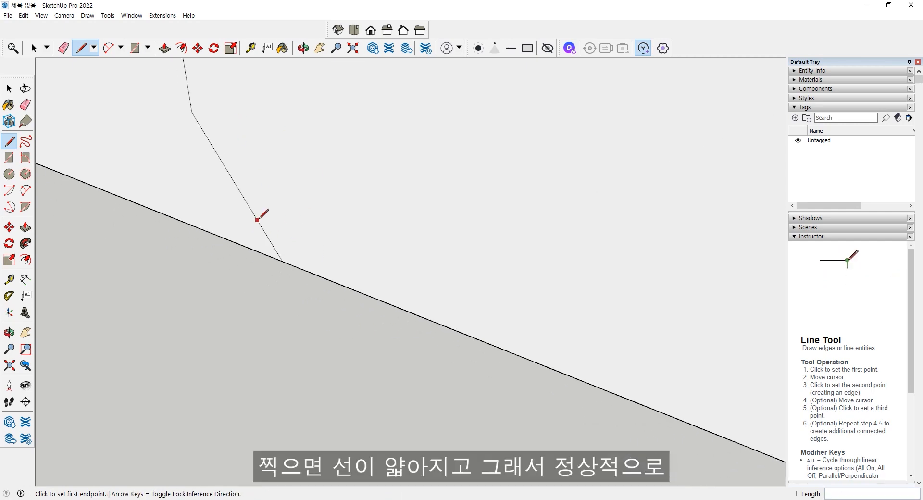
scroll(247, 208, down, 3)
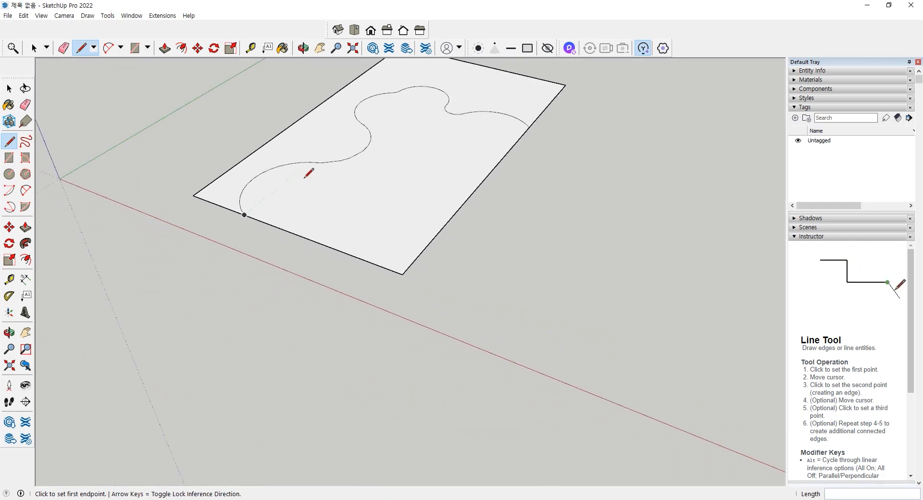
middle_drag(310, 171, 383, 304)
scroll(364, 284, up, 4)
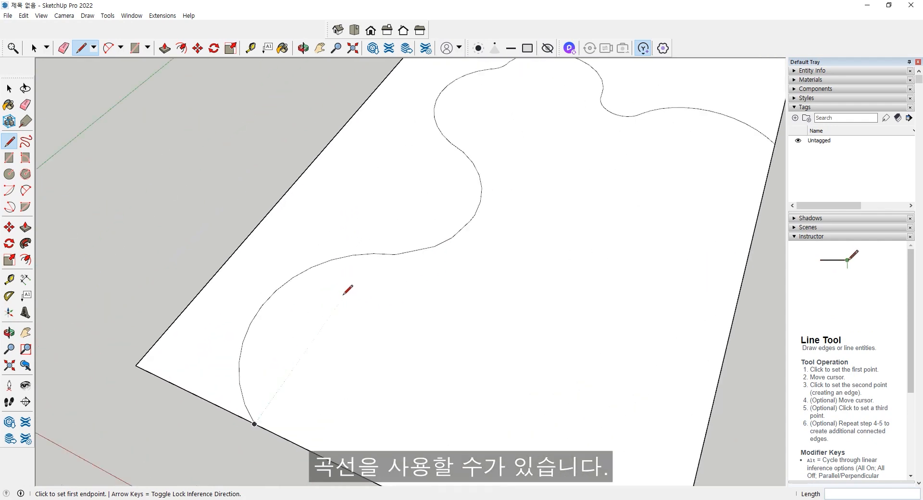
key(space)
scroll(334, 290, down, 2)
scroll(343, 301, down, 1)
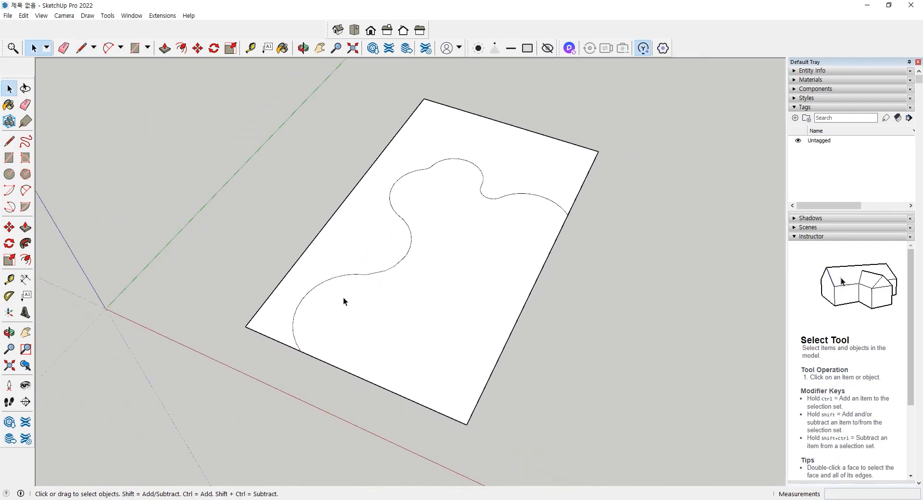
scroll(330, 295, up, 4)
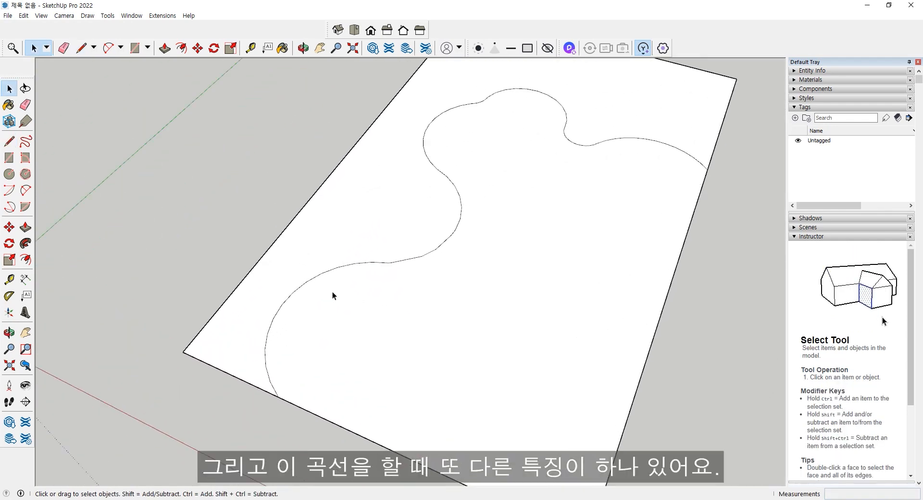
scroll(333, 291, down, 3)
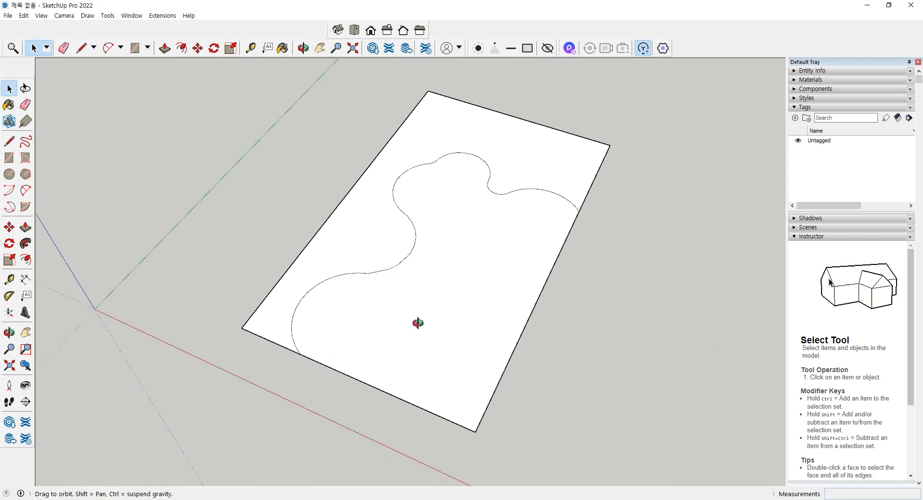
middle_drag(418, 324, 310, 320)
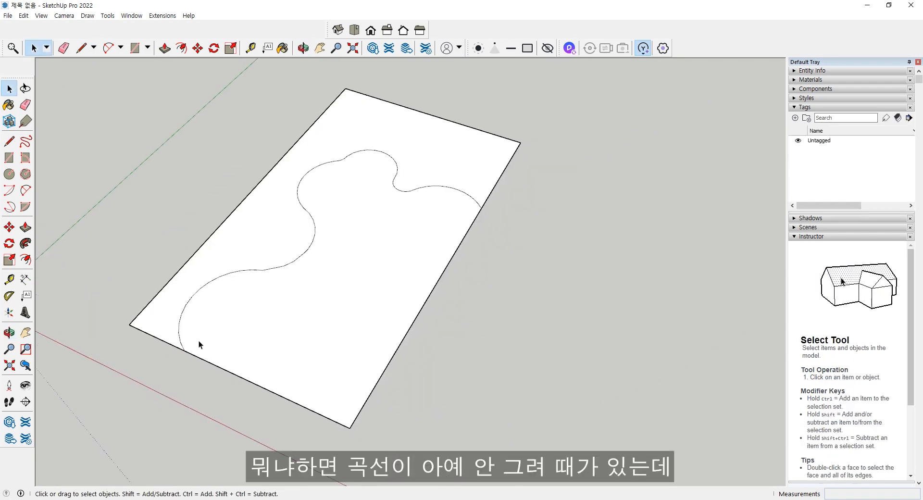
middle_drag(198, 340, 239, 283)
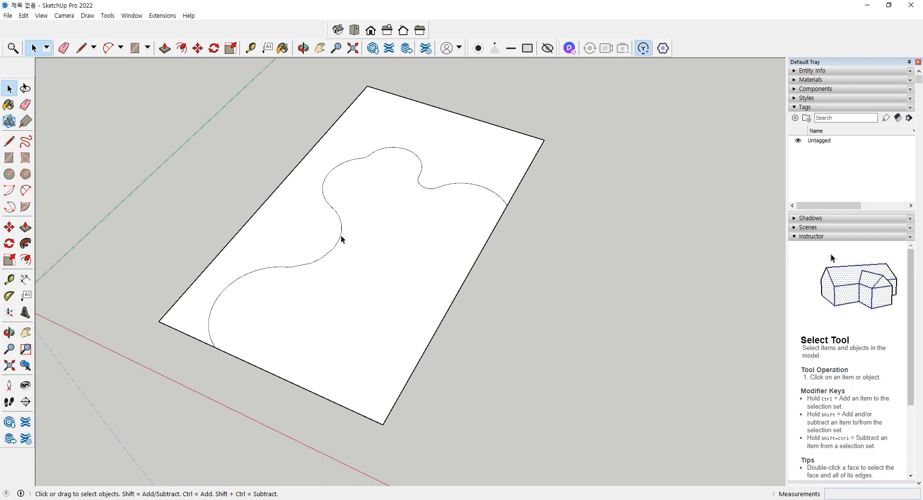
Step: Start the 2-Point Arc tool, show the Measurements toolbar and dock it in the same row as the Views toolbar
scroll(342, 239, up, 5)
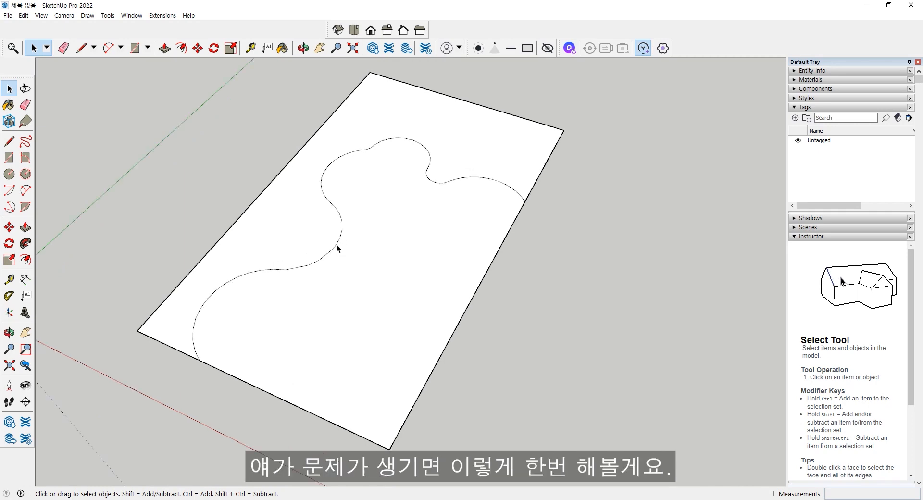
scroll(341, 240, down, 4)
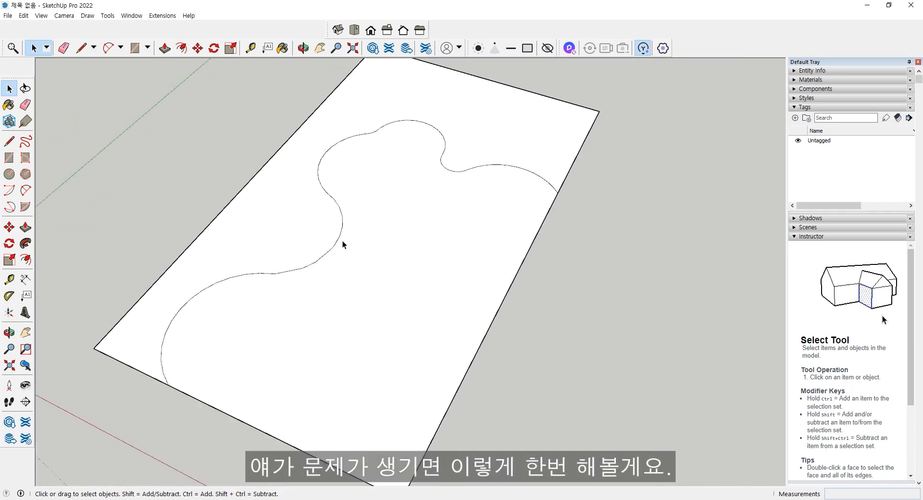
click(26, 190)
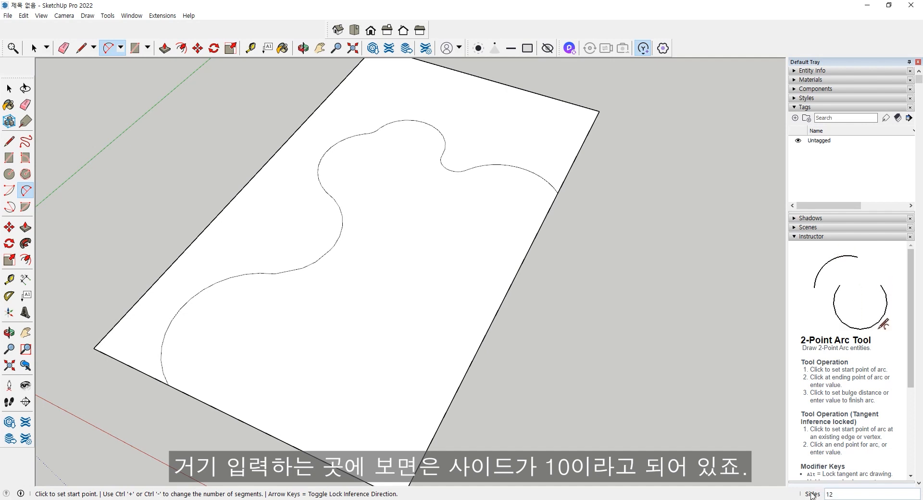
right_click(461, 35)
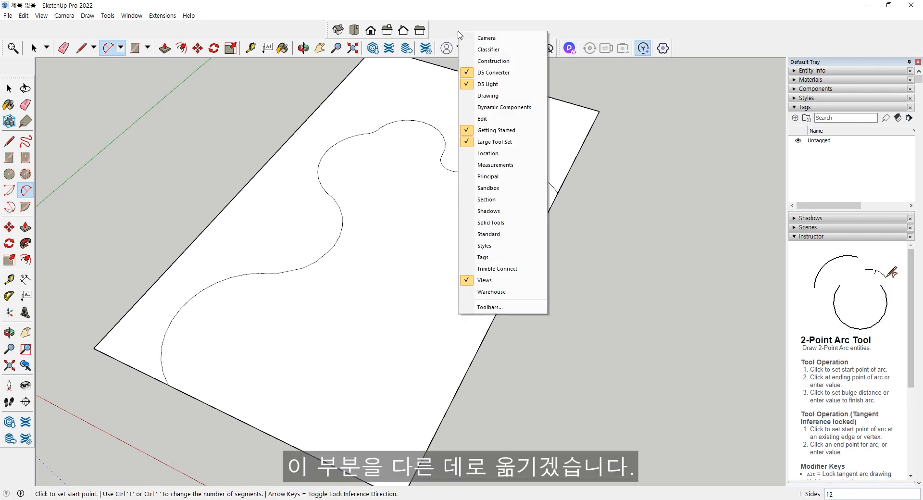
click(510, 170)
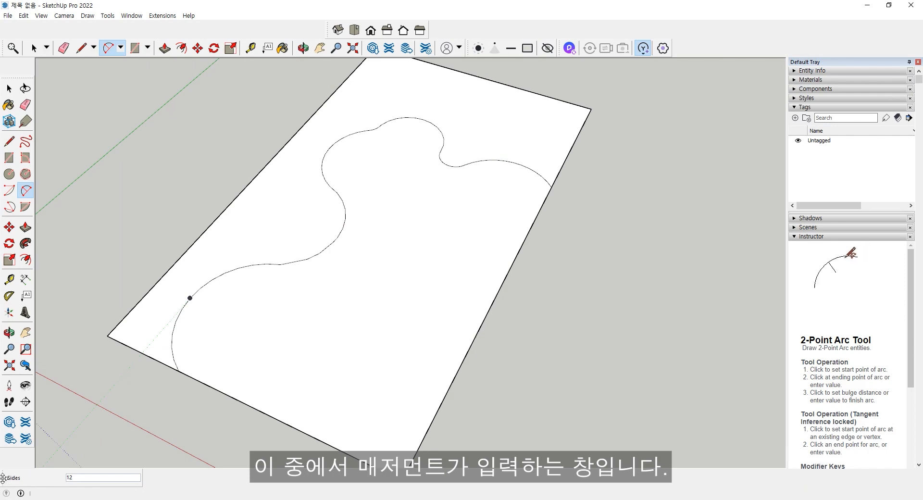
drag(3, 478, 348, 36)
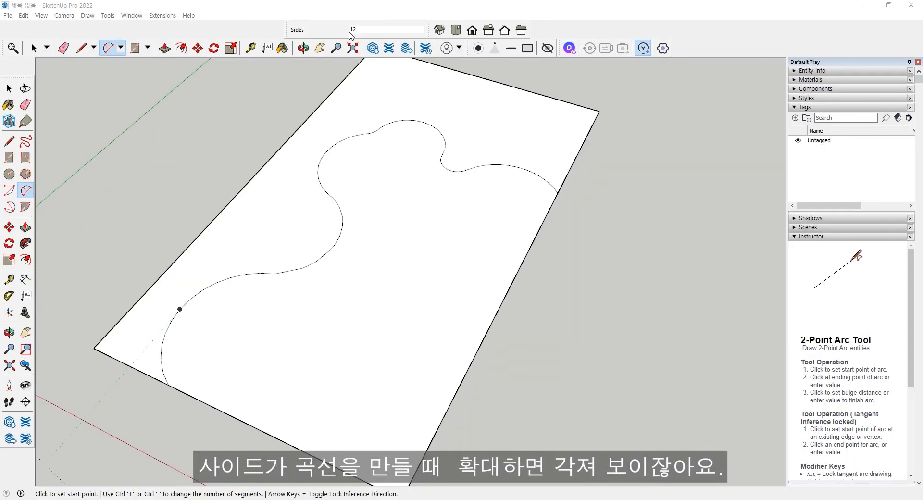
Step: Set the 2-Point Arc to 30 sides and draw an arc from the rectangle's long edge into the face, bulging about 79 mm
scroll(425, 409, up, 5)
scroll(365, 216, up, 3)
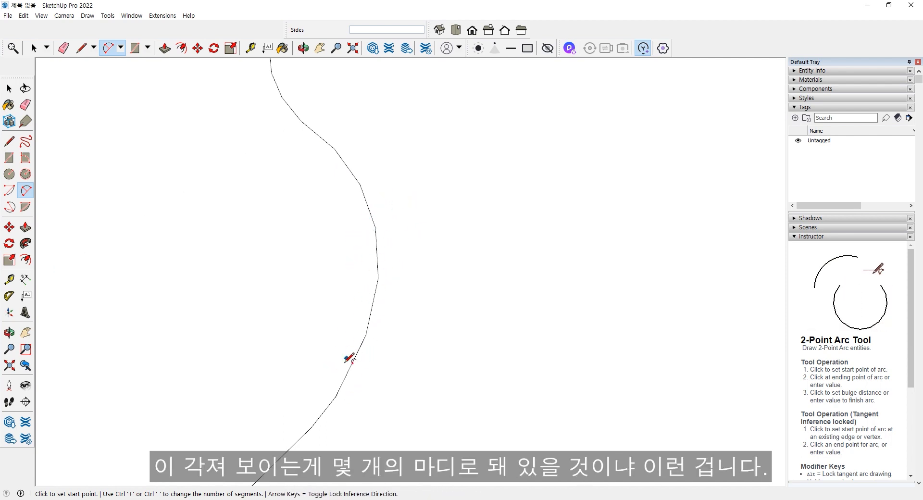
scroll(351, 310, down, 5)
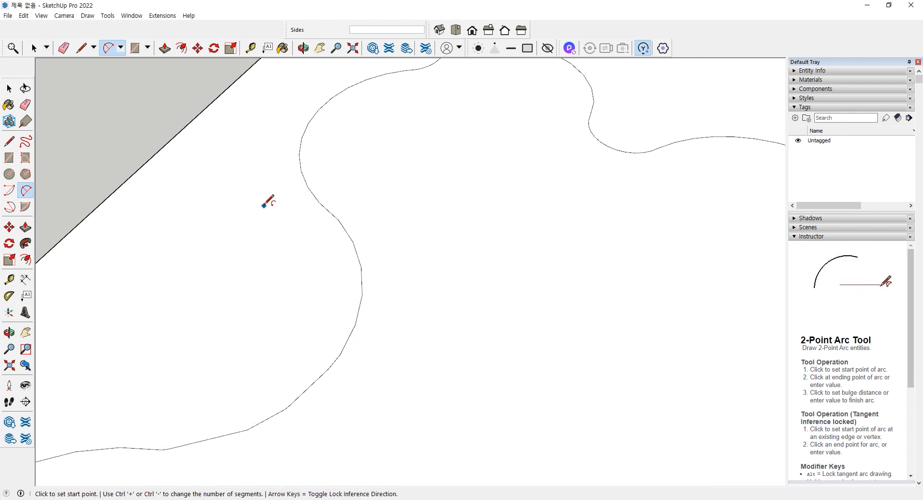
scroll(268, 200, down, 3)
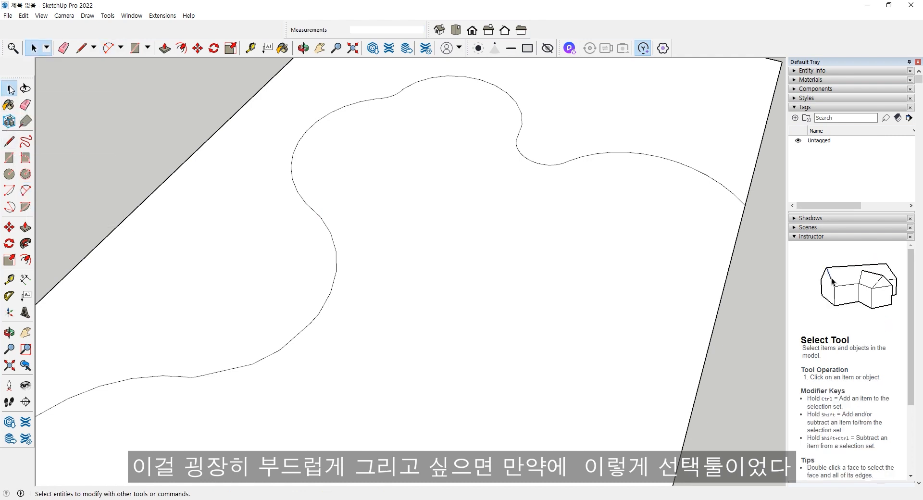
click(24, 193)
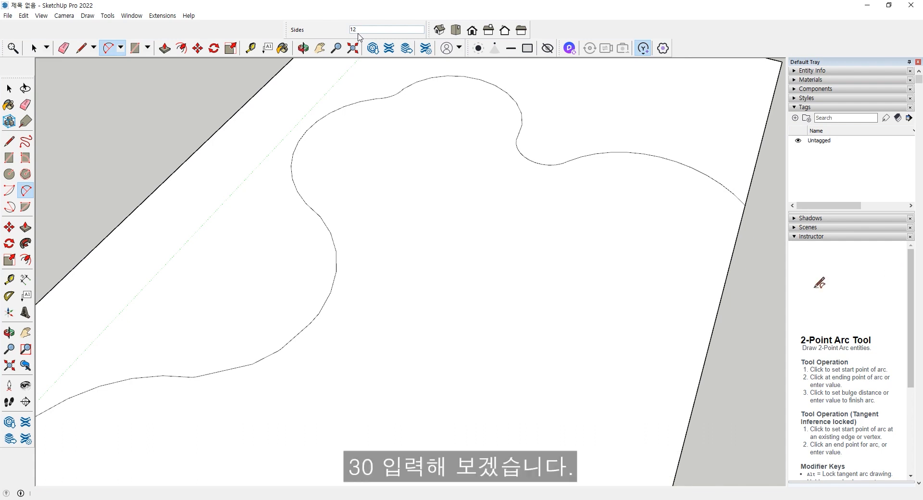
text(0)
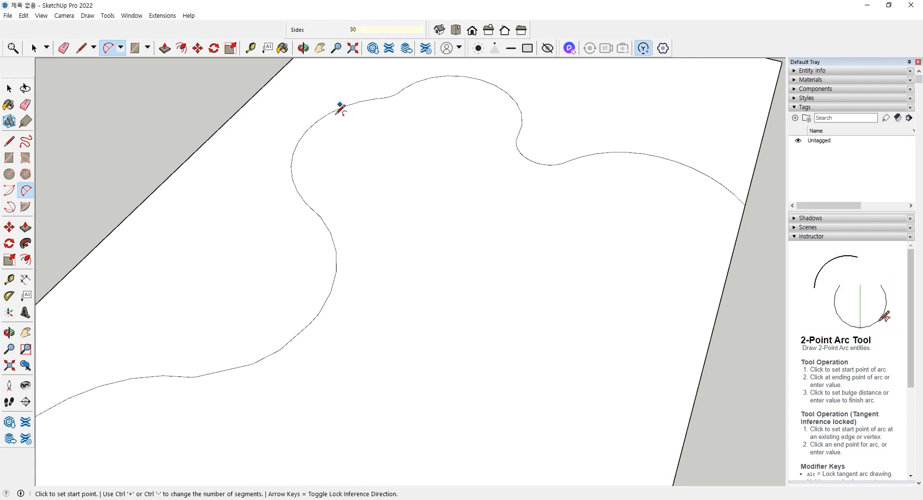
click(106, 236)
click(193, 265)
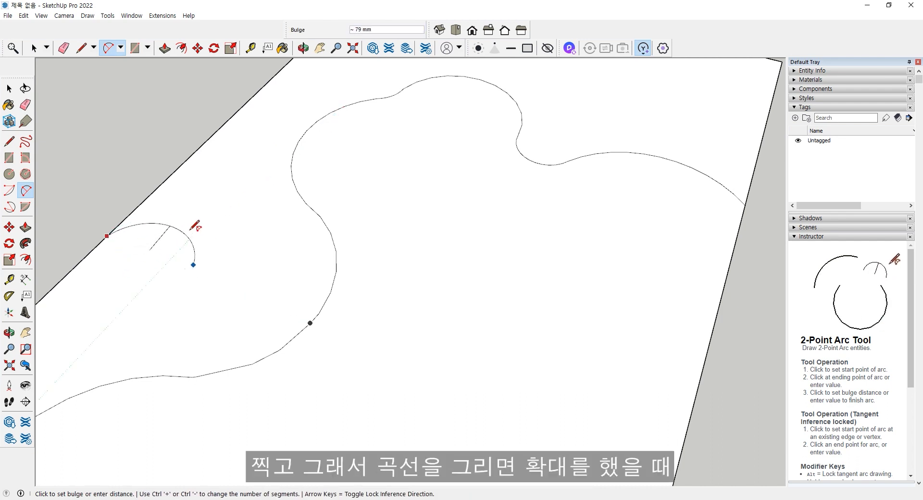
click(195, 236)
Step: Continue from the first arc's free end with a larger arc toward the old curve, about 277 mm long with an 89 mm bulge
scroll(194, 238, up, 5)
scroll(199, 231, up, 2)
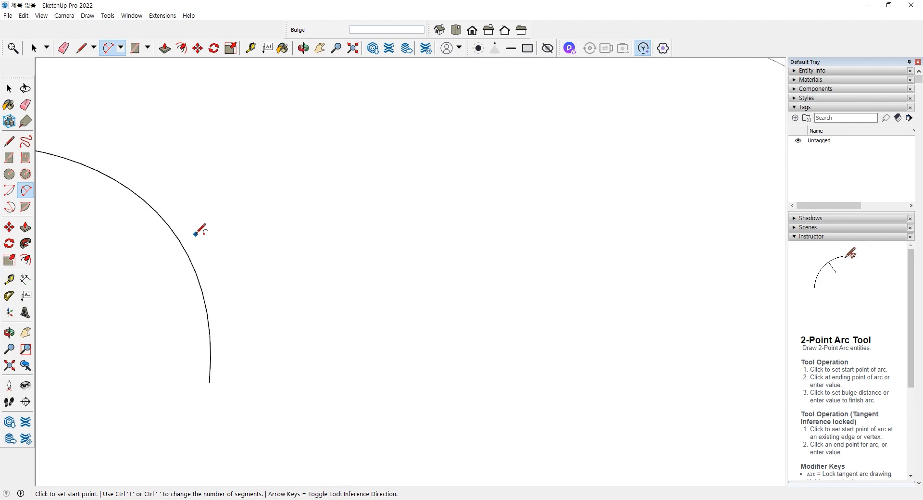
scroll(199, 232, down, 3)
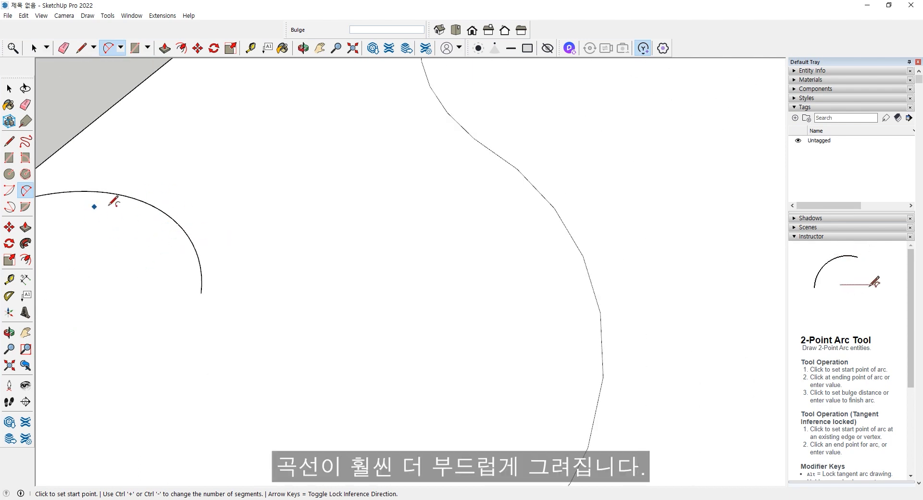
click(201, 294)
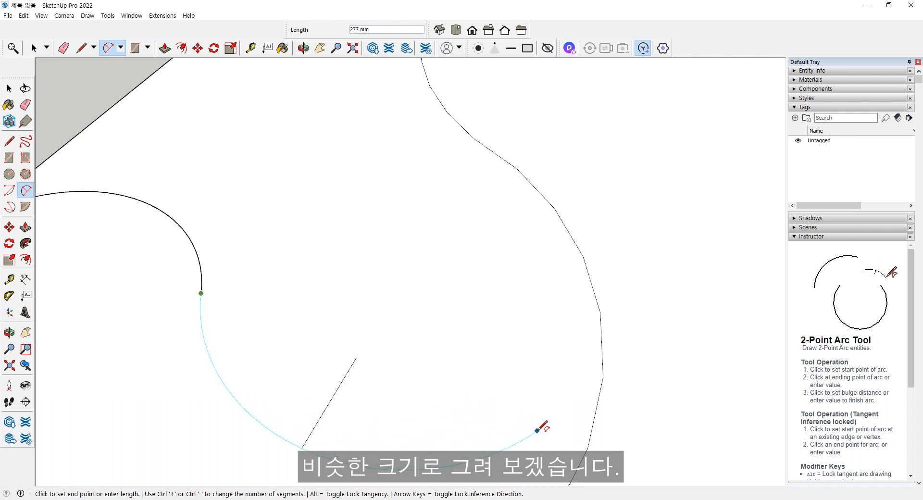
click(537, 431)
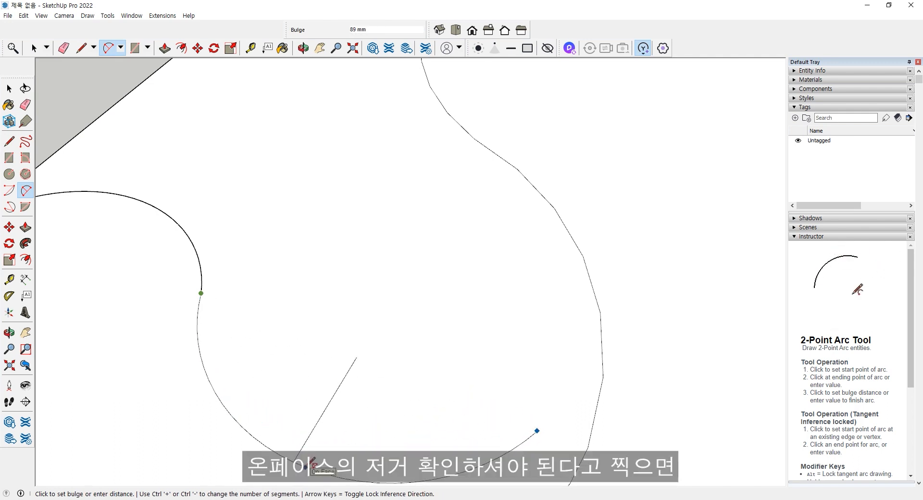
click(310, 465)
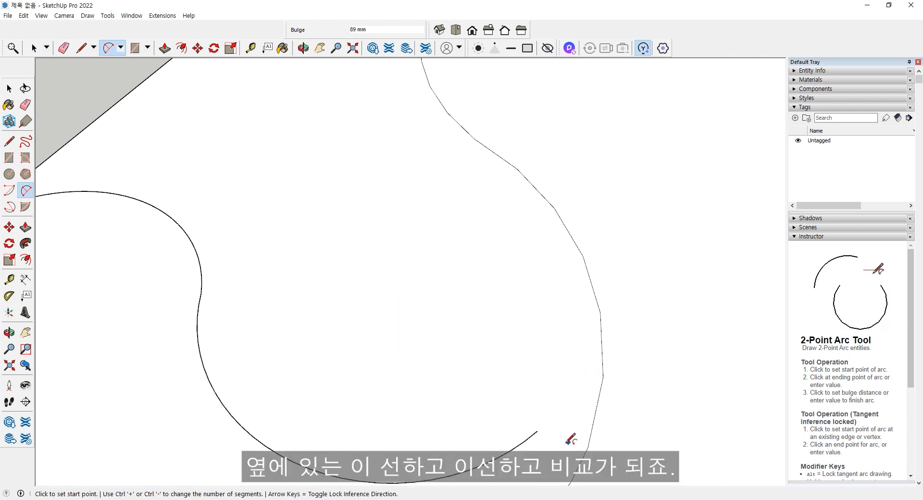
Step: Join the new curve's end to the old curve with a small arc of 12 mm bulge and select the face beyond it
click(537, 430)
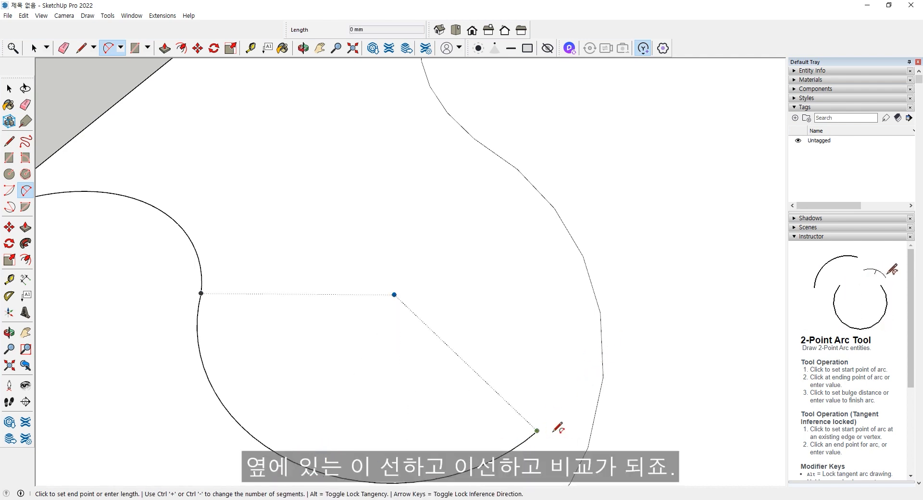
click(593, 427)
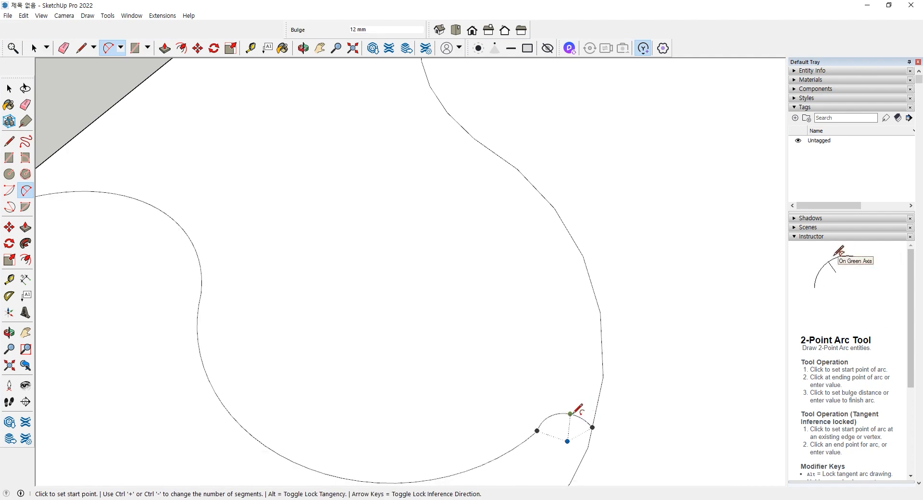
scroll(268, 322, down, 3)
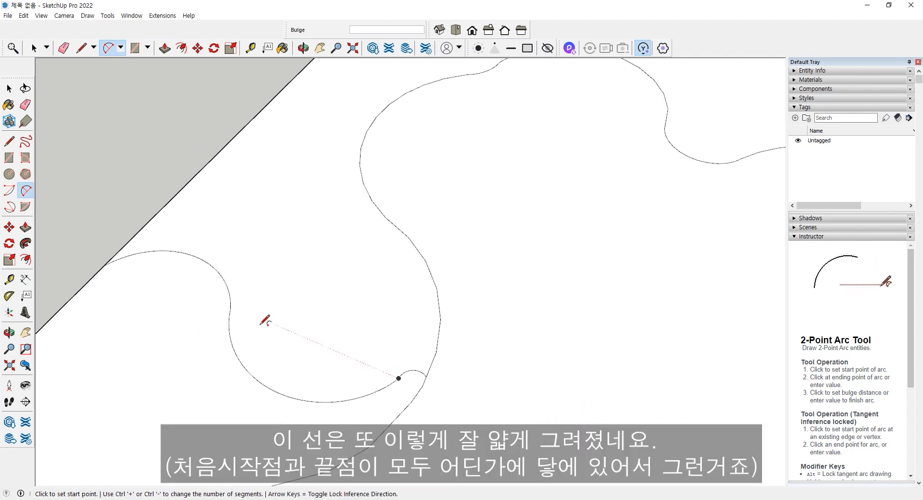
key(space)
middle_drag(304, 366, 330, 262)
click(329, 262)
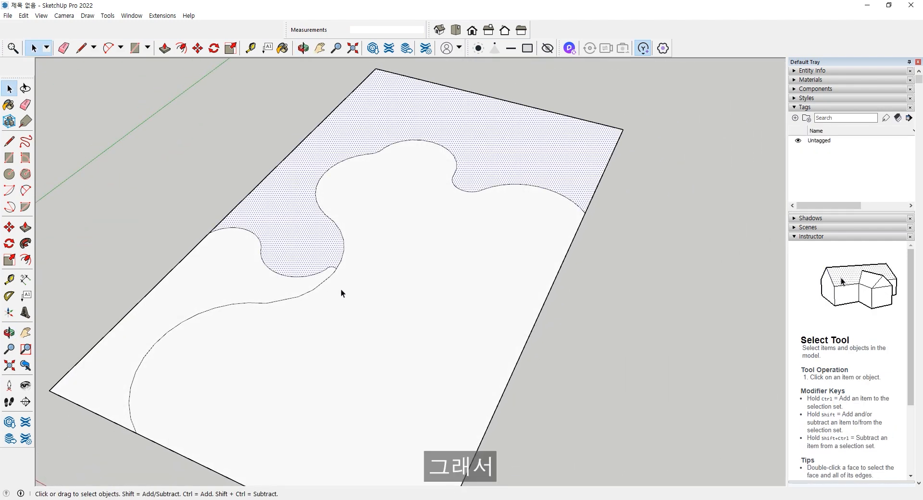
Step: Round the rectangle's sharp near corner with a 2-Point Arc tangent to both edges, about 43 mm between its ends, trimming the tip
scroll(284, 244, up, 5)
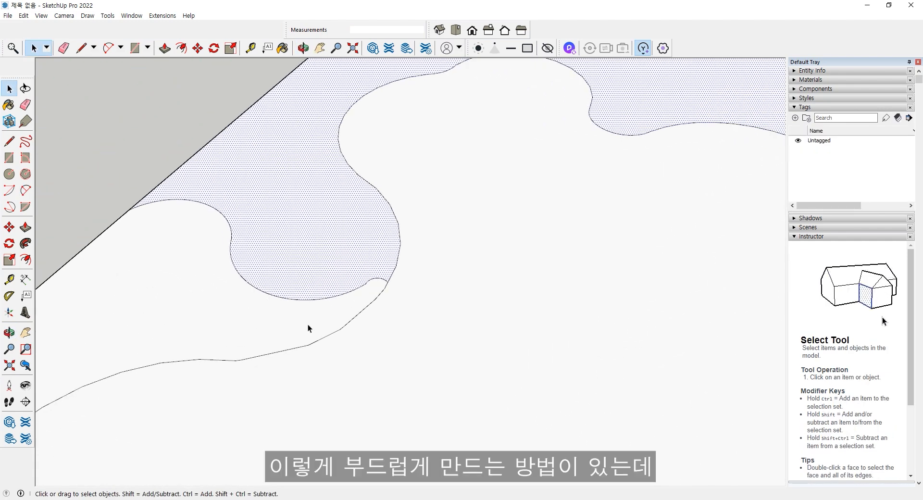
scroll(272, 295, down, 4)
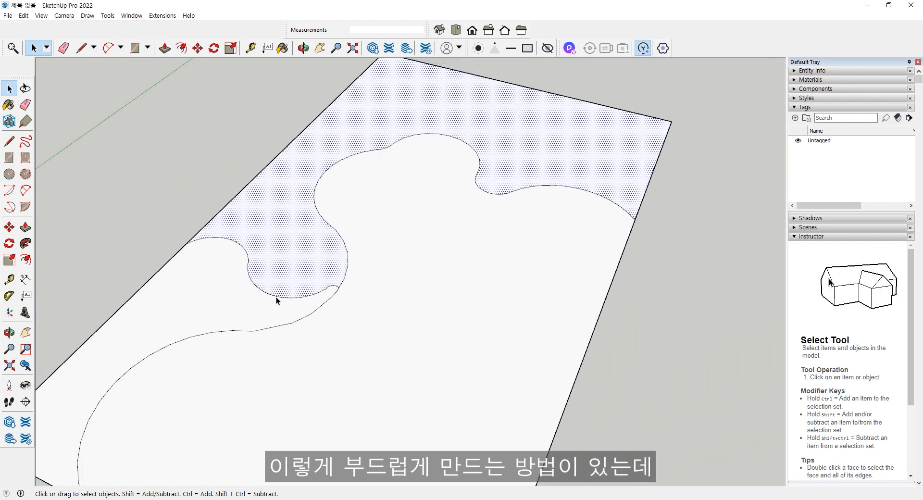
middle_drag(276, 297, 306, 339)
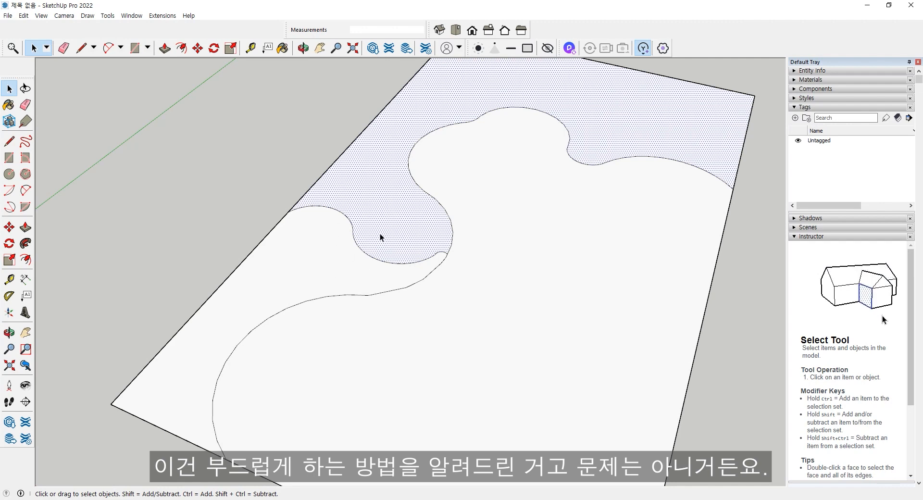
middle_drag(129, 390, 122, 410)
scroll(110, 397, up, 3)
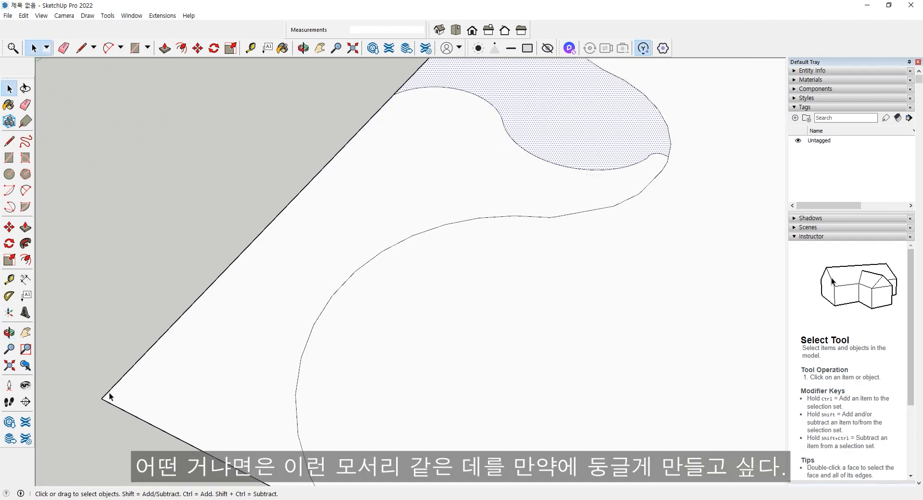
scroll(111, 395, up, 2)
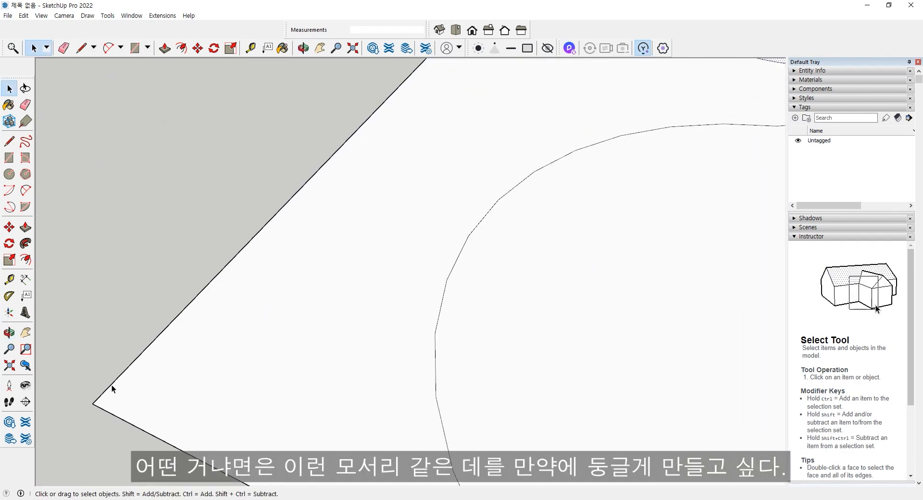
click(26, 191)
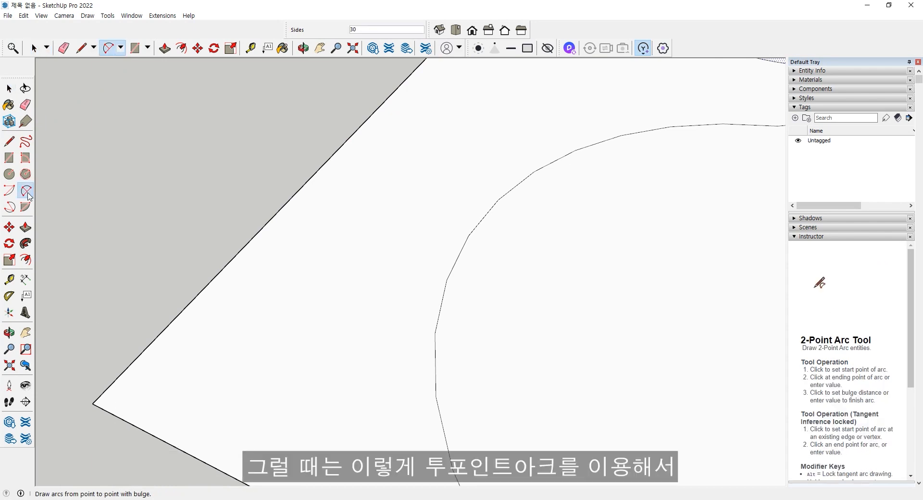
click(123, 372)
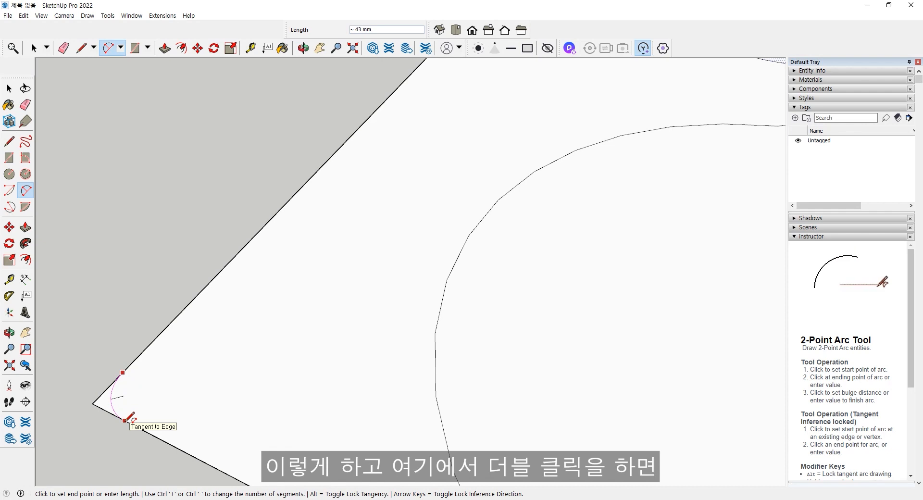
double_click(125, 419)
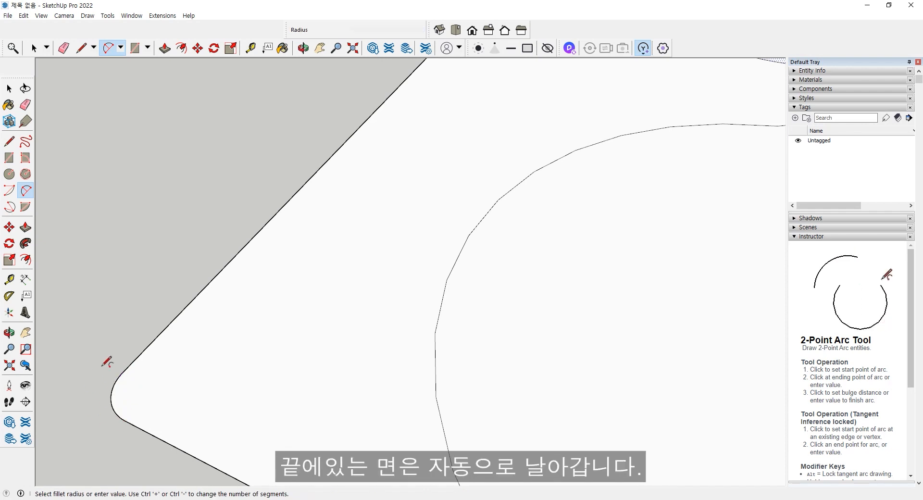
Step: Try to round the already rounded corner again with a wider arc between the same two edges, about 109 mm between its ends
click(161, 332)
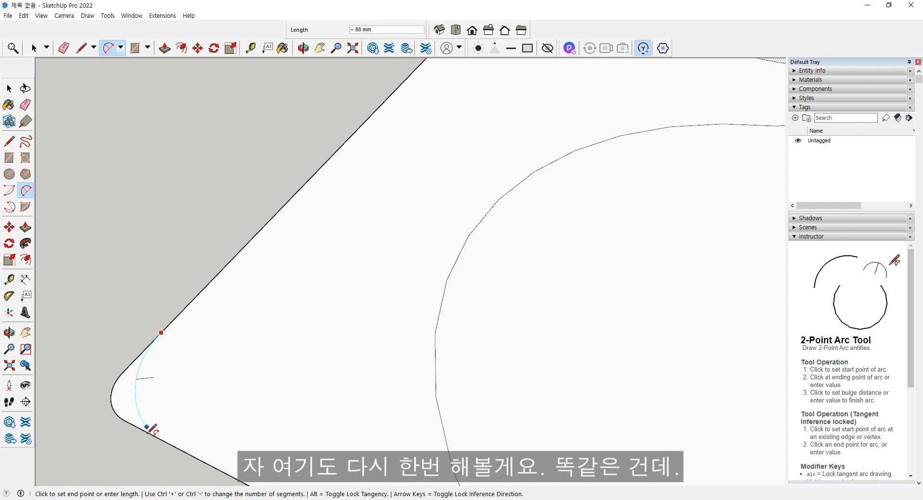
double_click(175, 446)
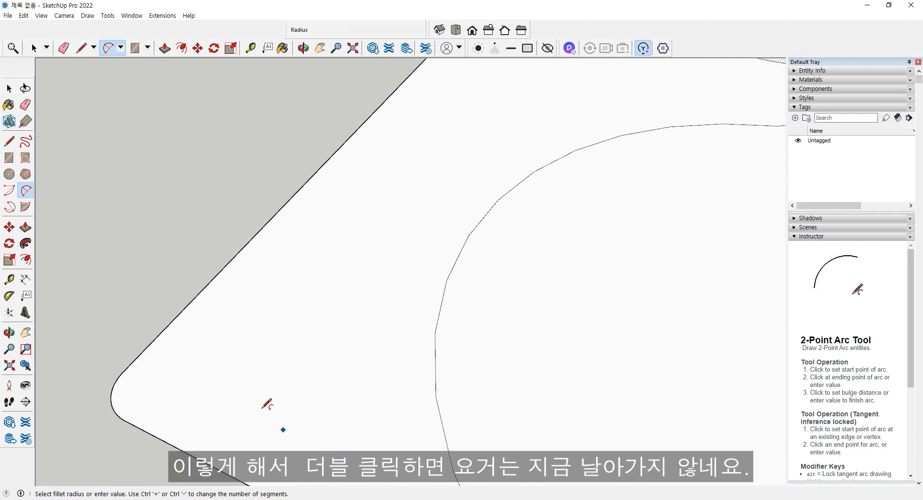
click(162, 332)
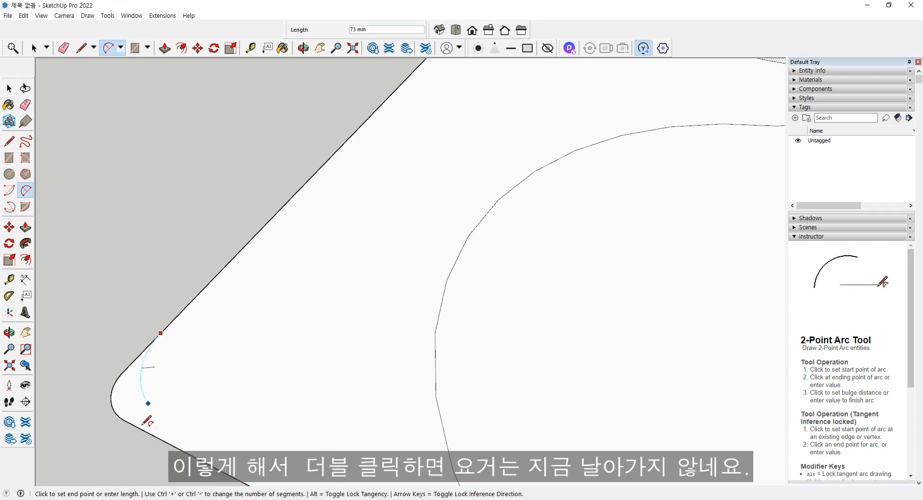
double_click(171, 443)
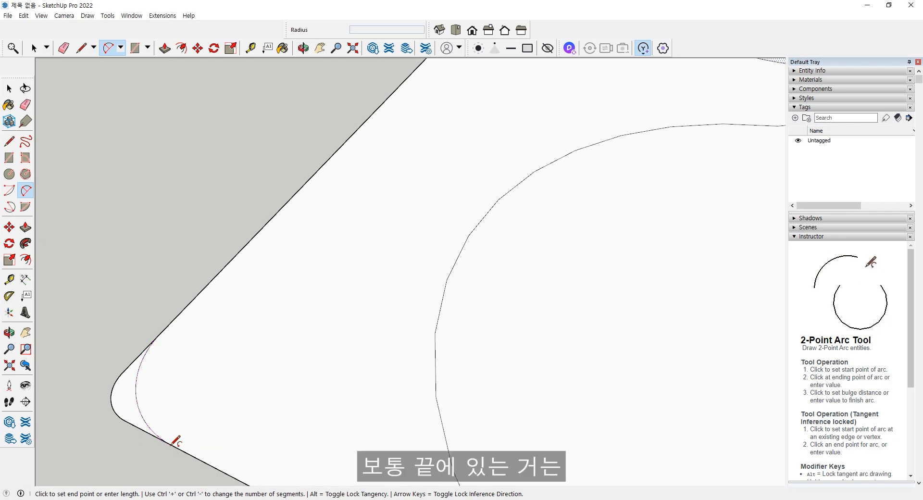
click(165, 328)
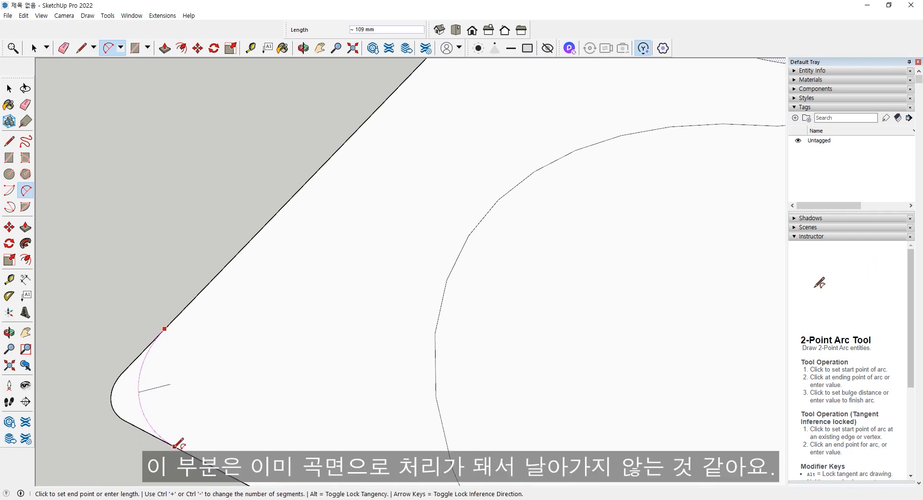
double_click(180, 448)
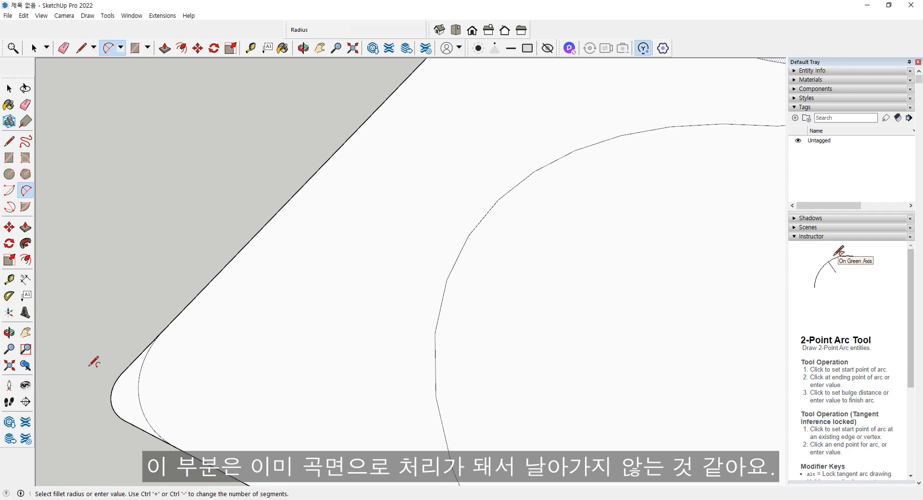
Step: Erase the old small corner arc and the leftover edge pieces lying outside the wider corner arc
click(25, 104)
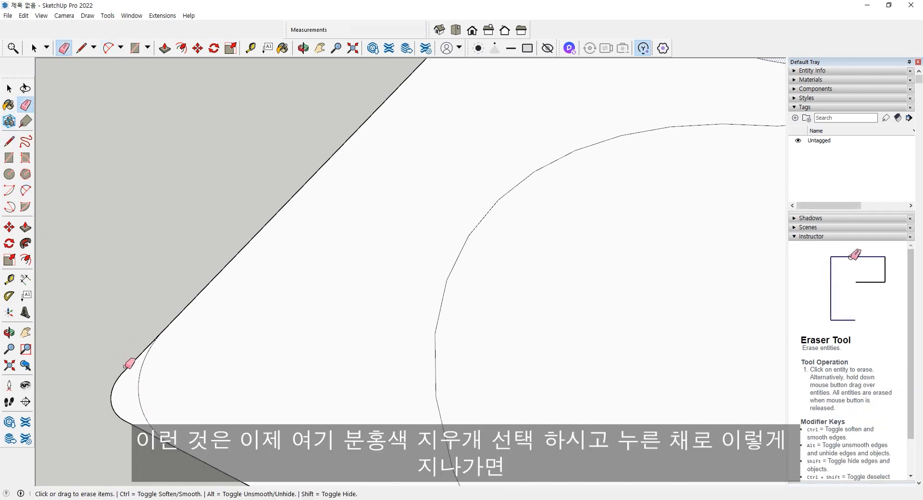
mouse_move(126, 366)
mouse_down()
mouse_move(119, 420)
mouse_move(127, 420)
mouse_up()
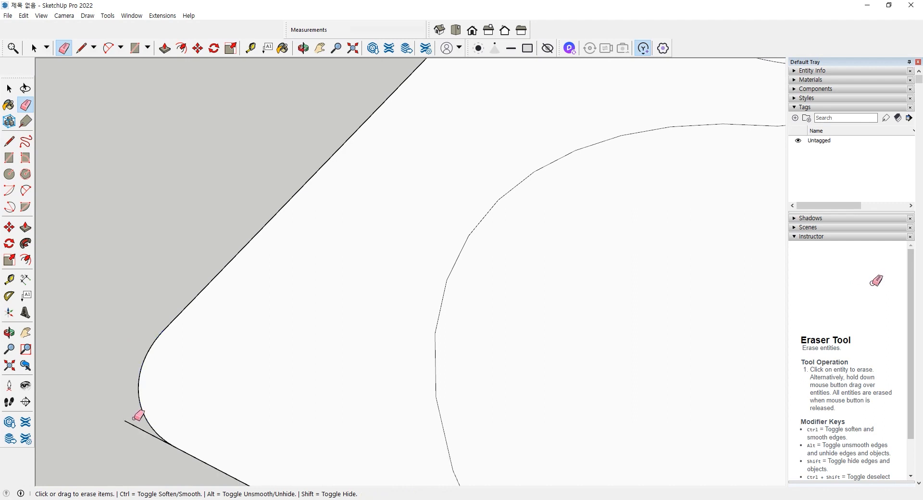
key(ctrl+z)
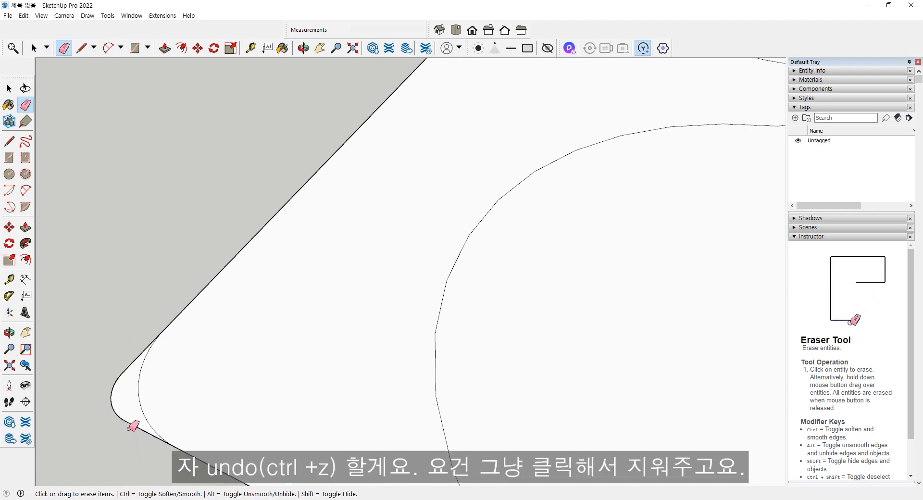
click(126, 367)
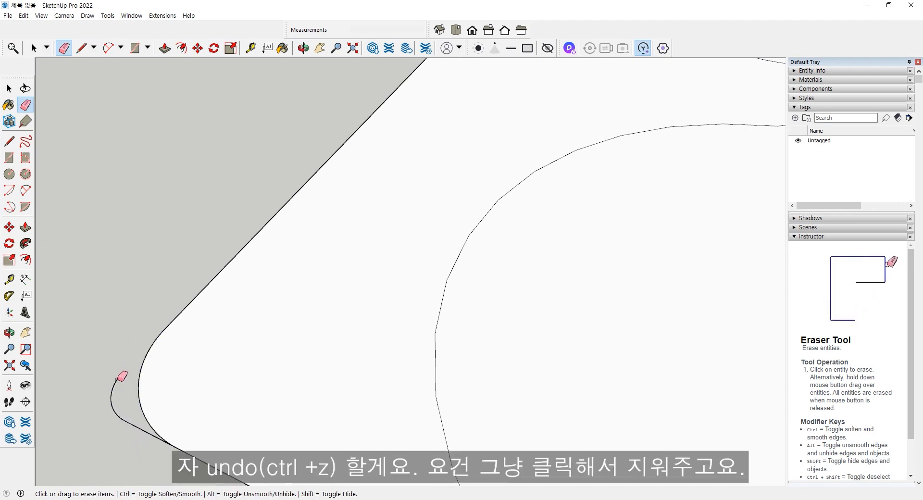
click(117, 380)
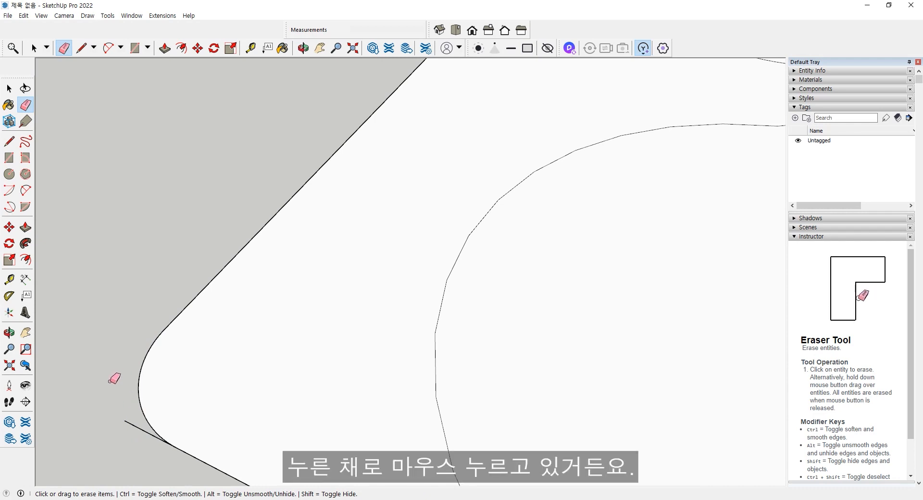
drag(131, 416, 137, 458)
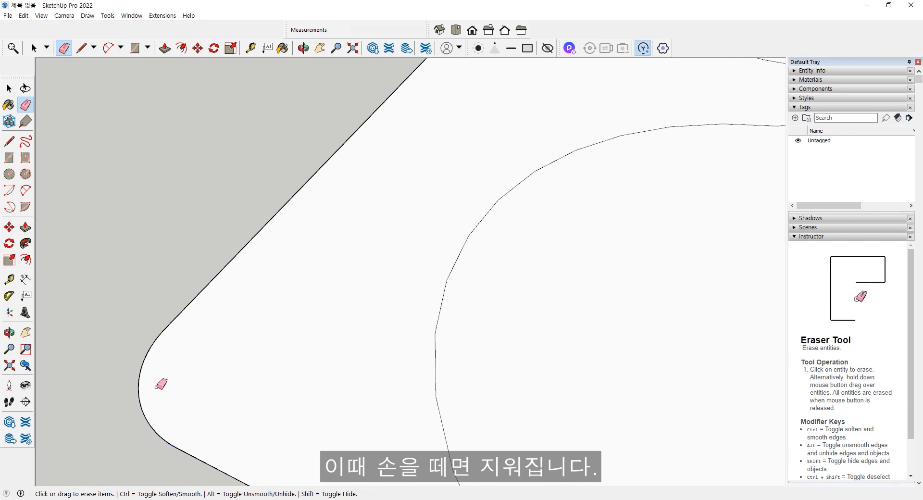
Step: Undo the erasures and both corner arcs, back to the rectangle's original sharp near corner
key(ctrl+z)
key(ctrl+z)
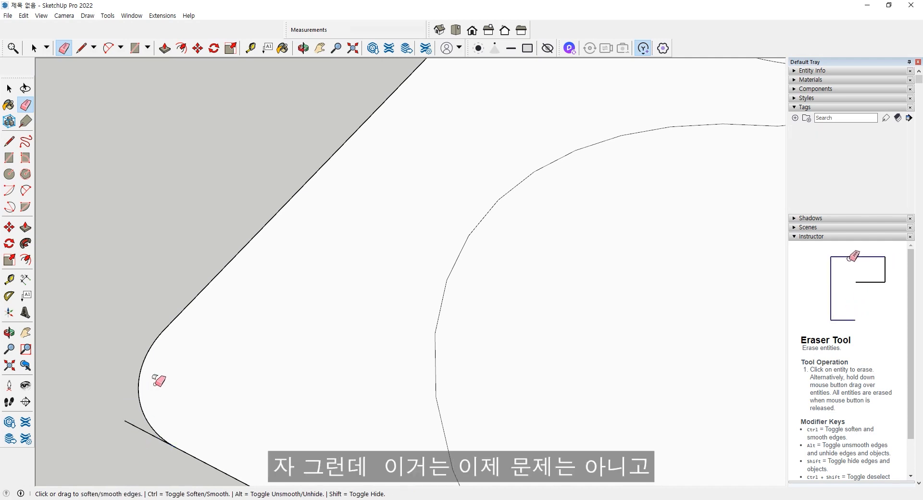
key(ctrl+z)
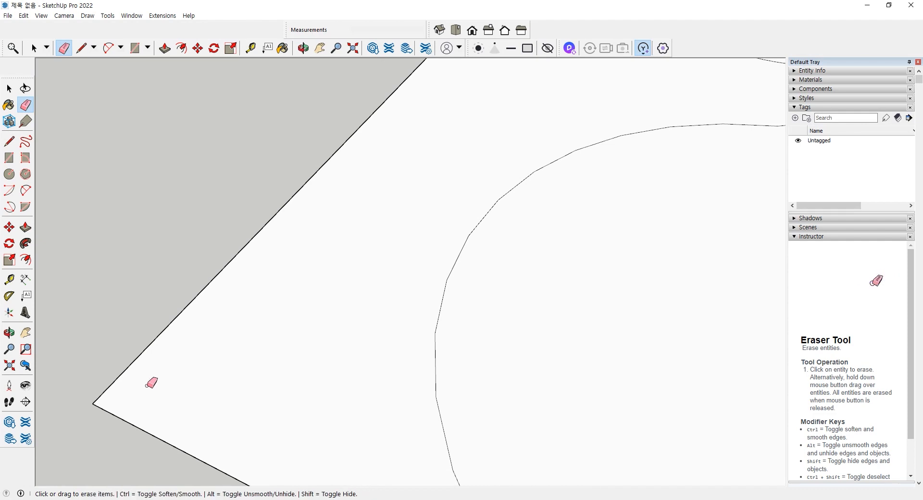
Step: Try rounding the rectangle's sharp near corner with a very small 2-Point Arc set to 30 sides, and undo the rounding
click(25, 190)
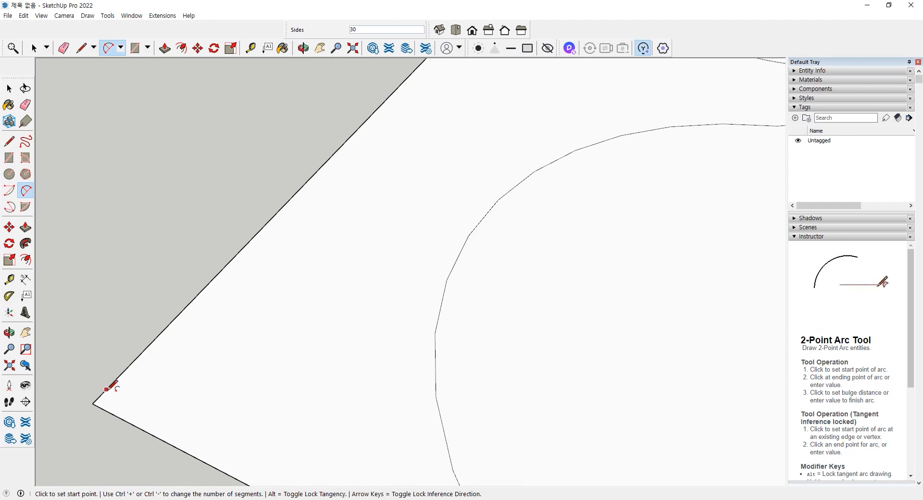
scroll(105, 391, up, 2)
scroll(104, 392, up, 2)
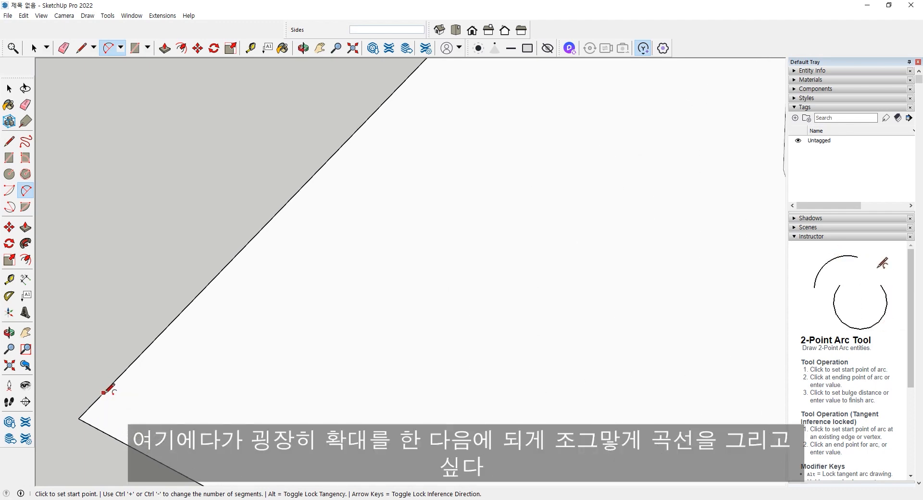
middle_drag(106, 388, 165, 346)
click(150, 354)
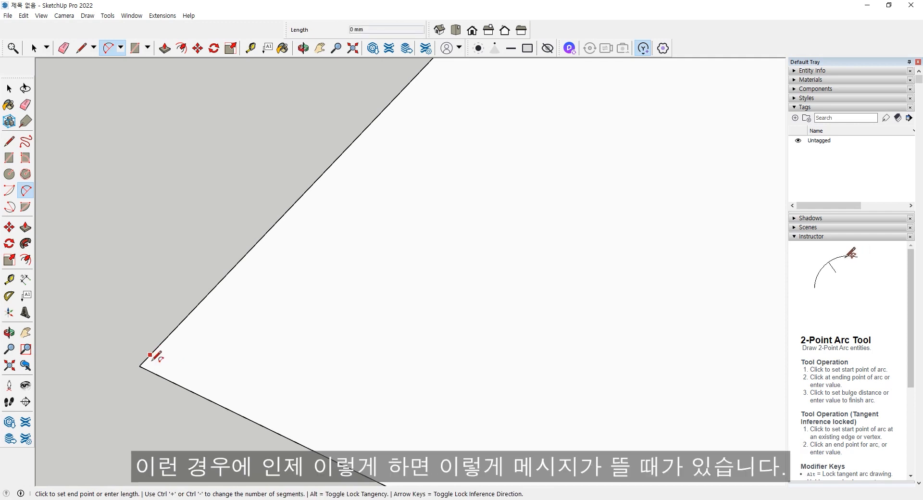
click(152, 372)
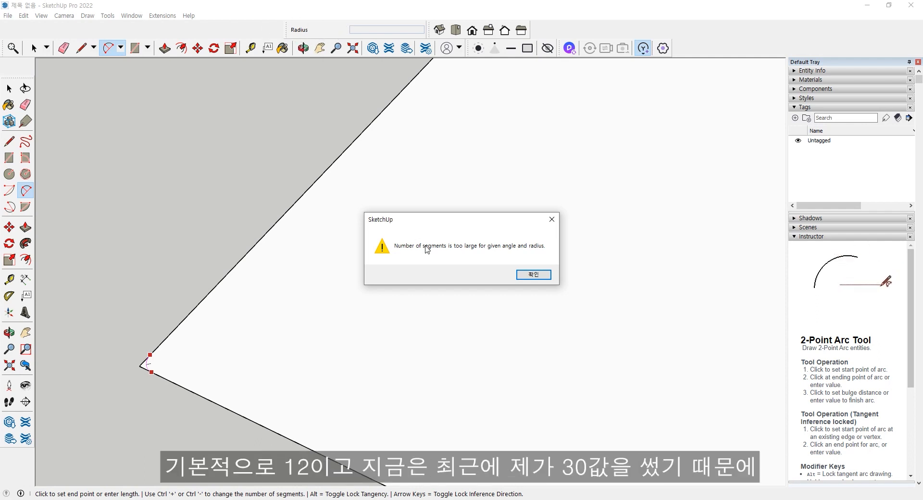
key(Return)
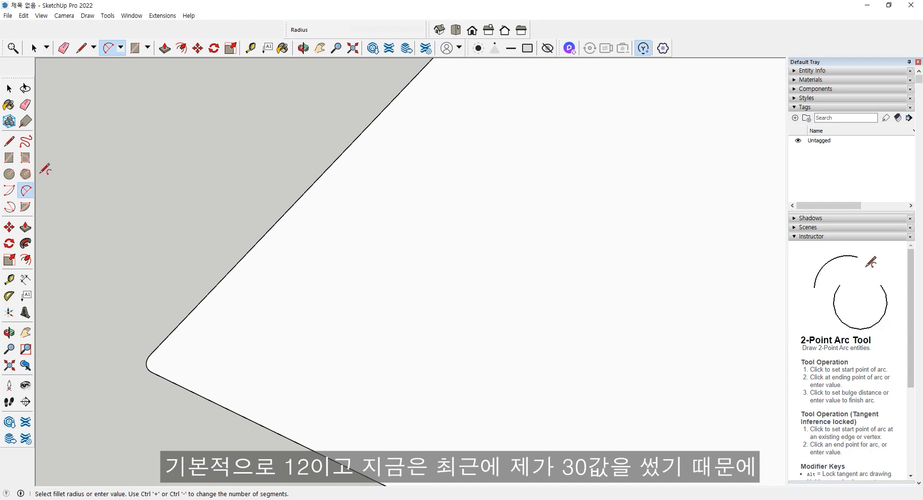
key(space)
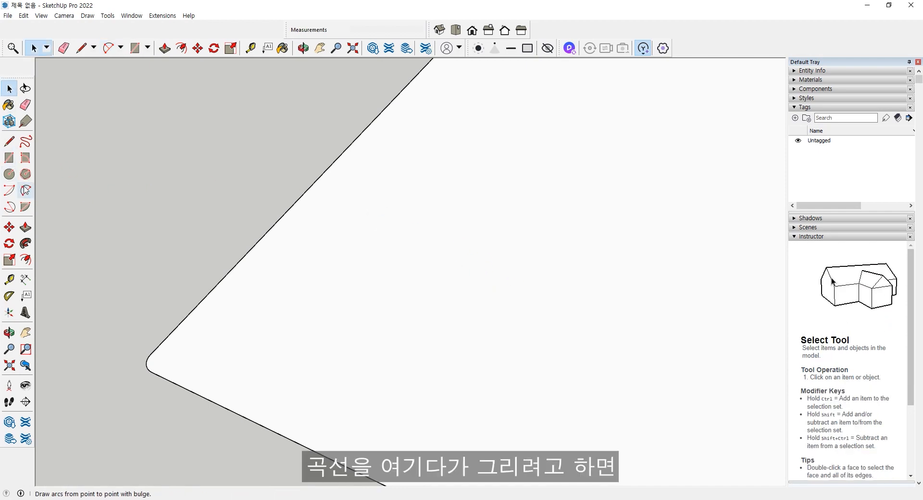
click(25, 190)
key(ctrl+z)
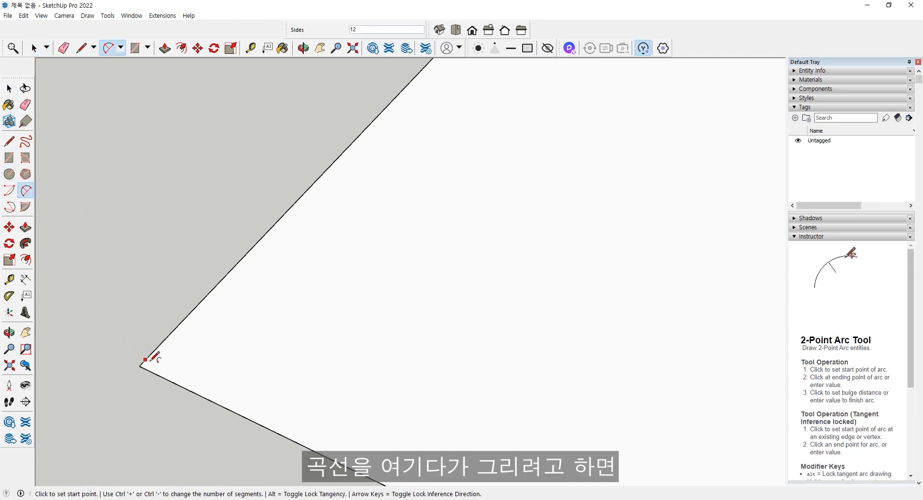
Step: Round the near corner with a 12-sided 2-Point Arc tangent to both edges, about 9 mm between its ends, and undo it
click(153, 359)
key(Escape)
click(153, 352)
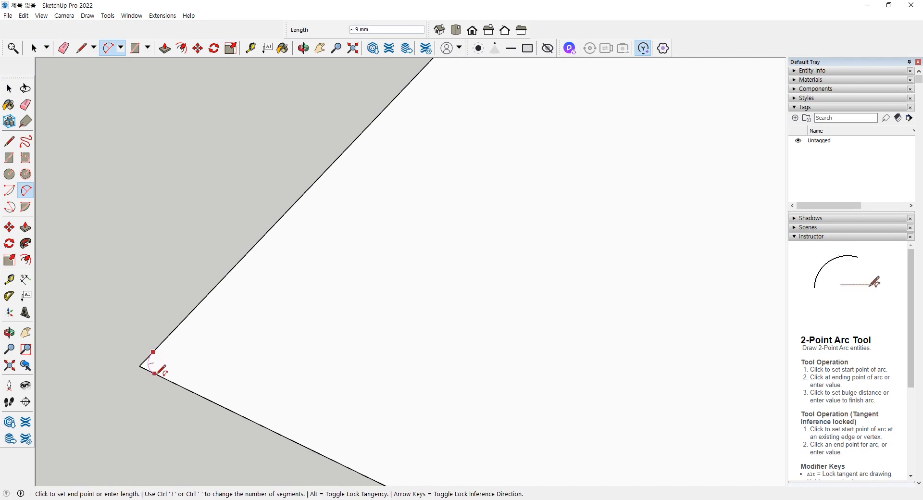
double_click(156, 375)
key(ctrl+z)
Step: Try an even smaller 12-sided 2-Point Arc at the corner's tip, about 2 mm between its ends, and dismiss the warning
scroll(150, 373, up, 3)
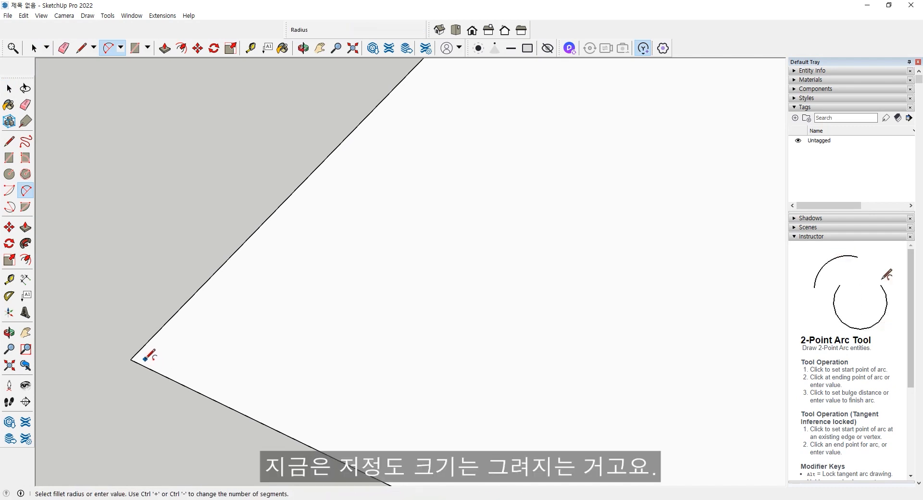
scroll(142, 356, up, 1)
click(135, 347)
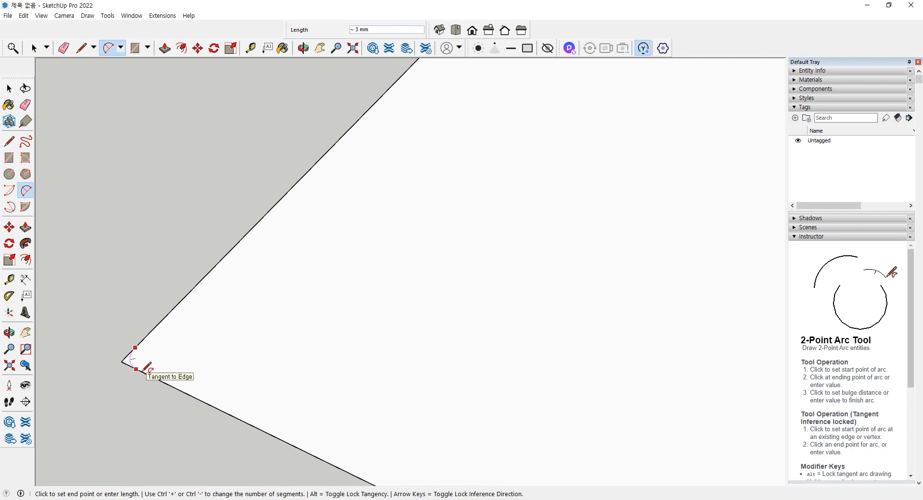
click(9, 88)
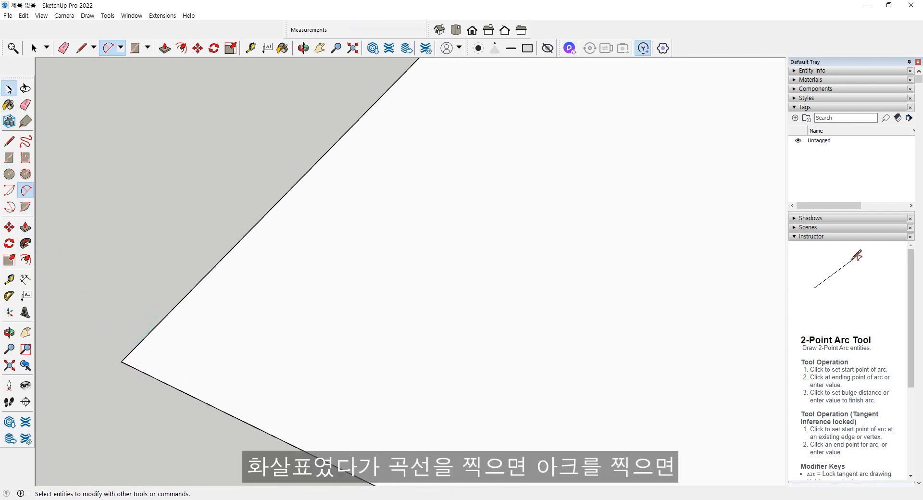
click(25, 191)
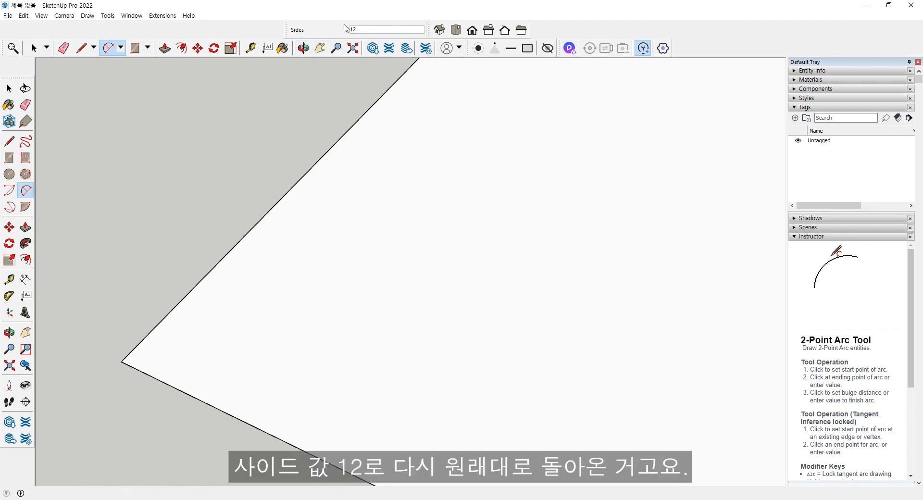
click(131, 351)
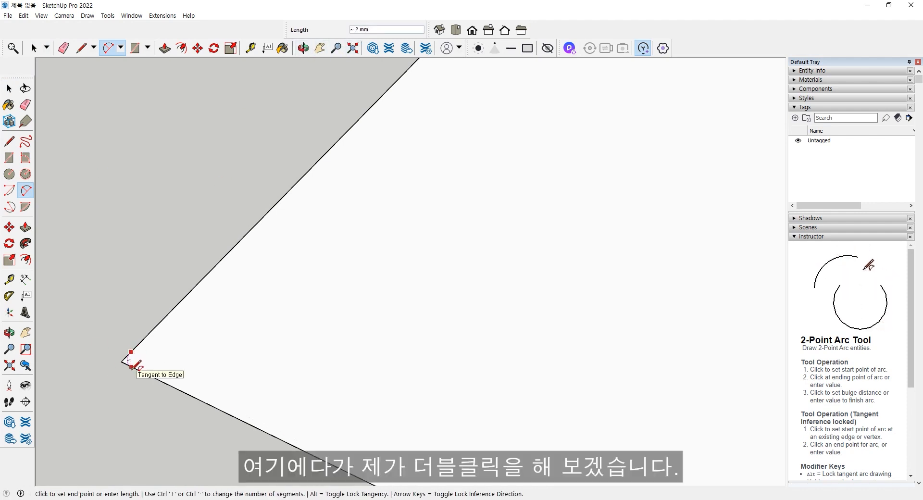
double_click(132, 367)
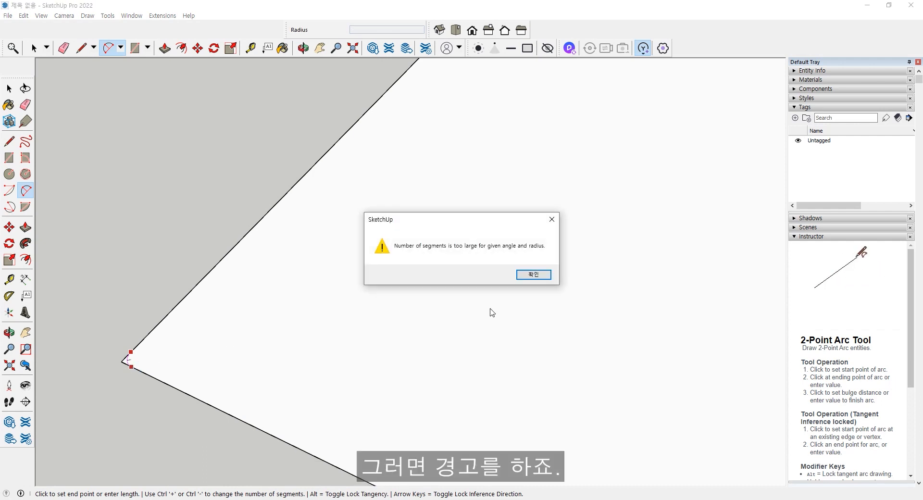
click(532, 274)
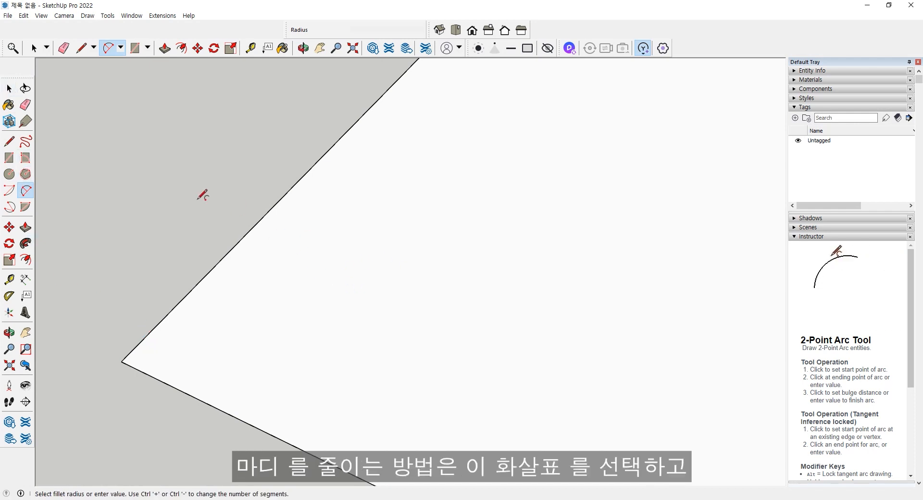
Step: Set the 2-Point Arc's sides to 6 and try the tiny rounding at the corner's tip again
click(10, 89)
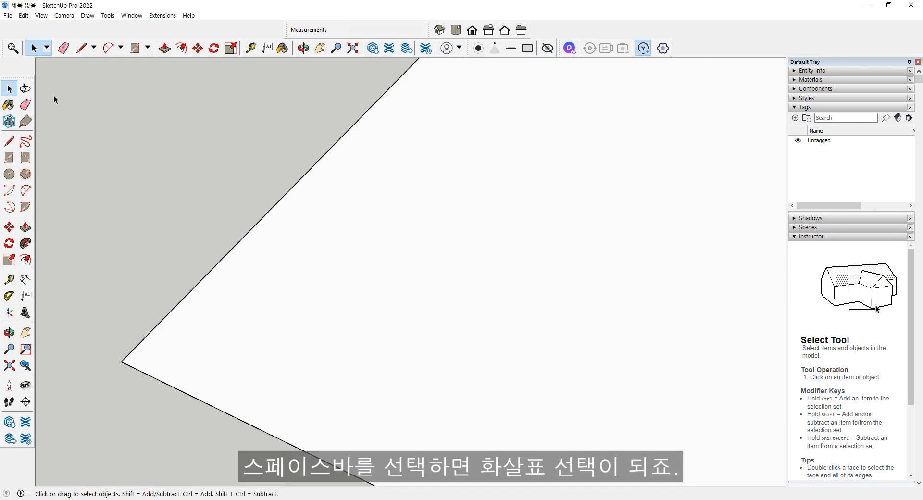
click(24, 192)
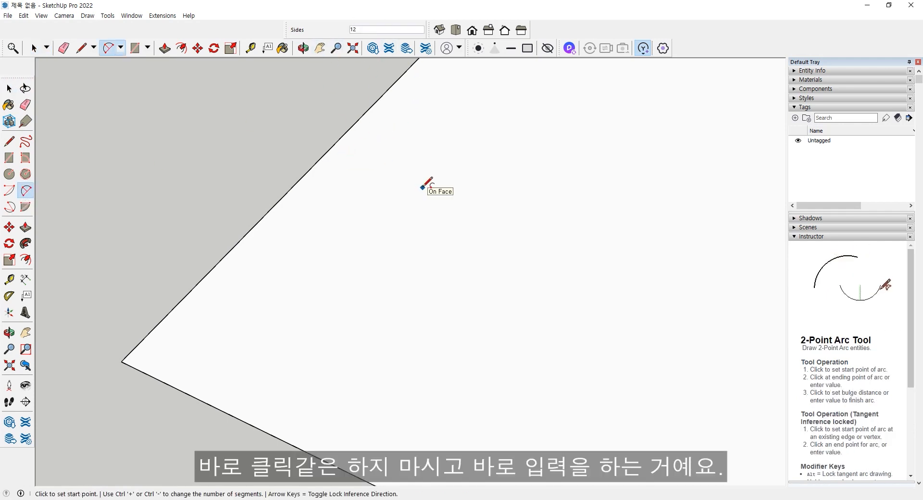
text(6)
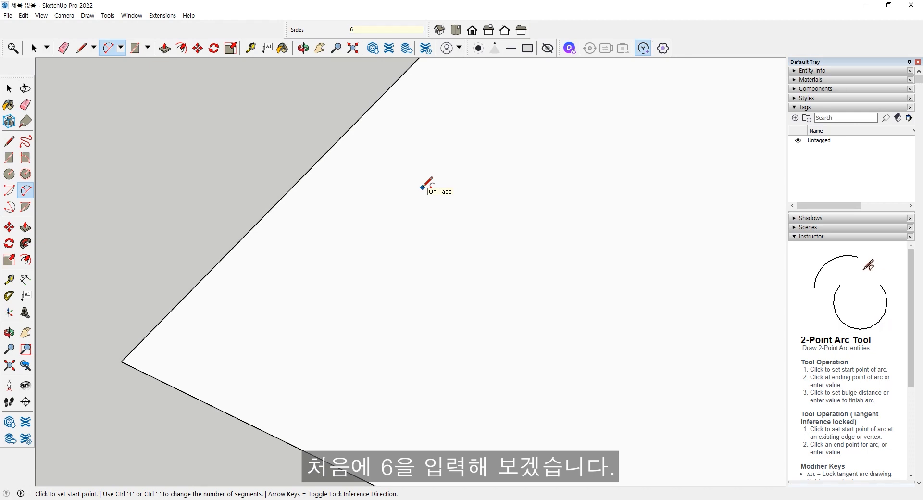
click(131, 352)
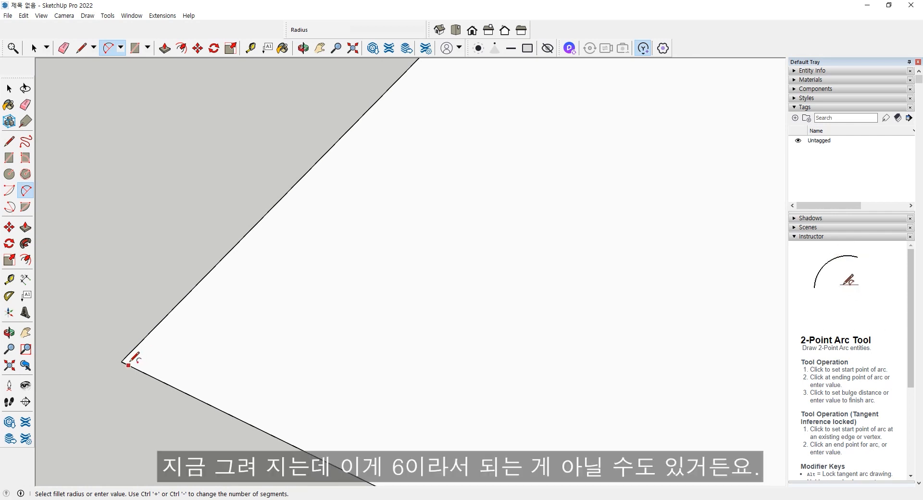
Step: Draw a separate 1 mm line along the green axis just outside the rectangle's near corner
scroll(128, 364, up, 7)
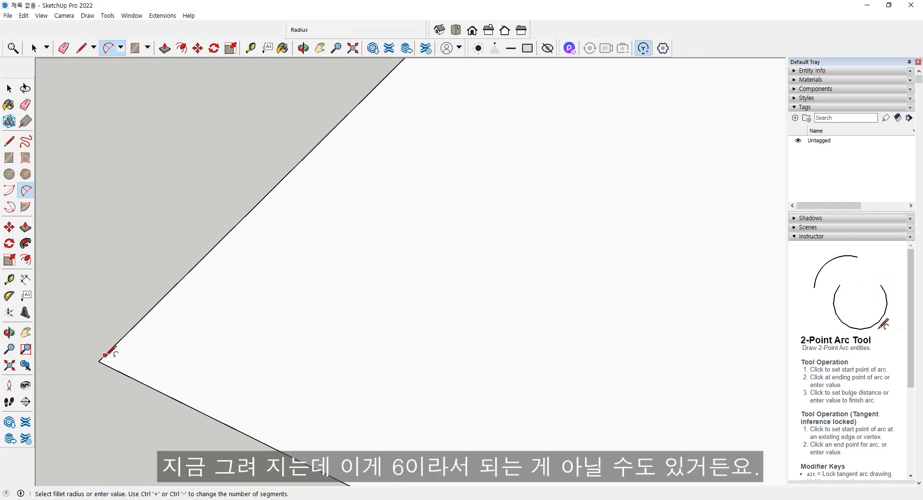
scroll(107, 353, up, 3)
scroll(101, 364, up, 1)
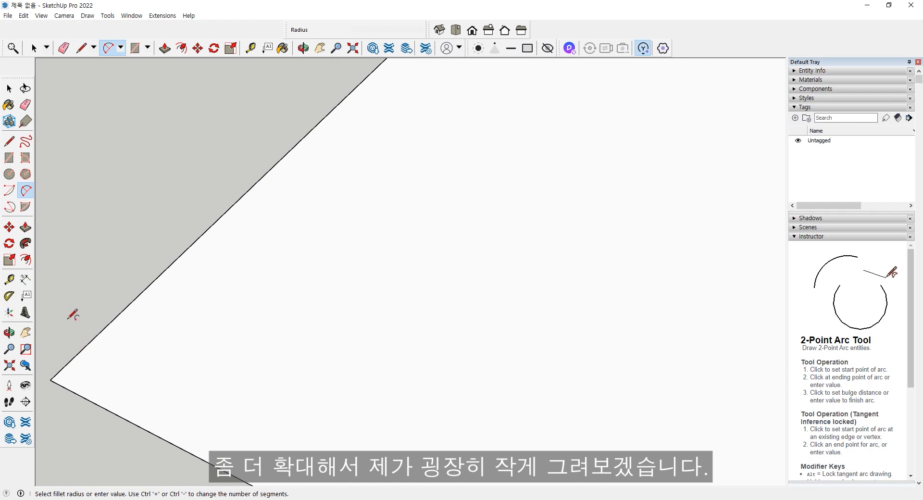
key(l)
middle_drag(161, 341, 181, 332)
click(189, 322)
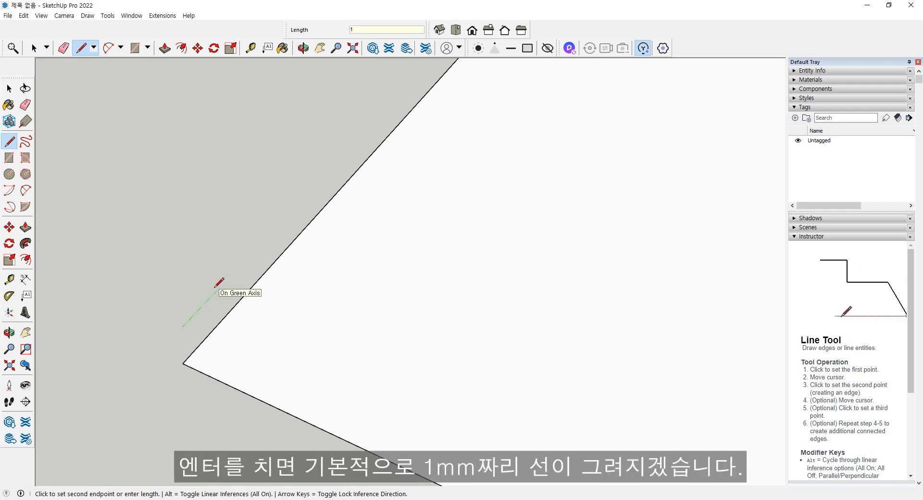
key(Return)
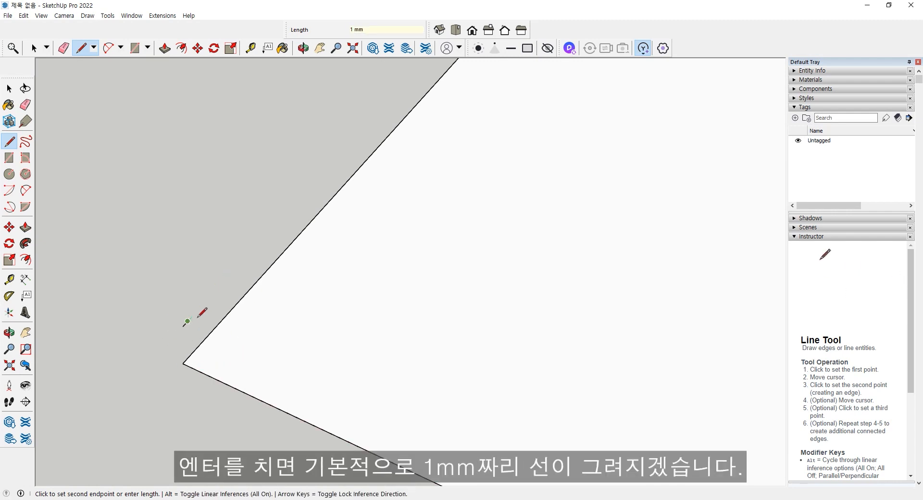
key(Escape)
Step: Move the 1 mm line along the blue axis up to the height of the rectangle's near corner
scroll(190, 336, up, 3)
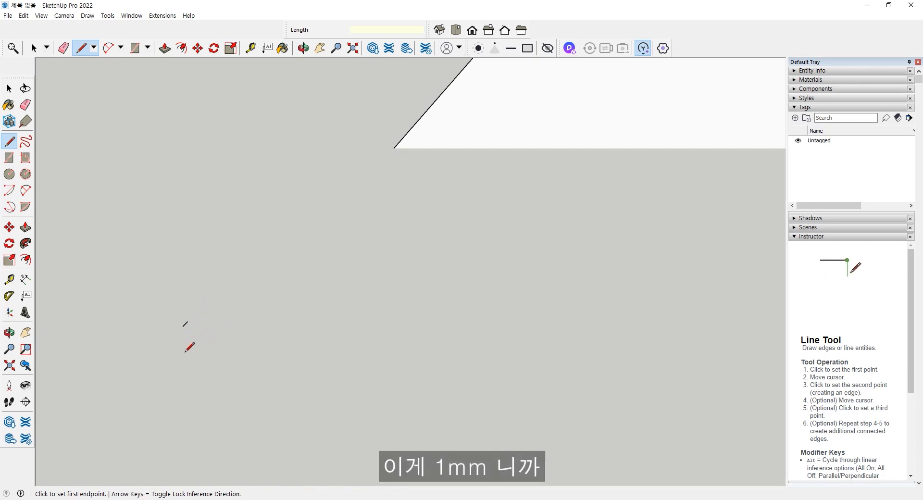
scroll(189, 347, down, 3)
middle_drag(192, 346, 236, 339)
middle_drag(235, 390, 303, 339)
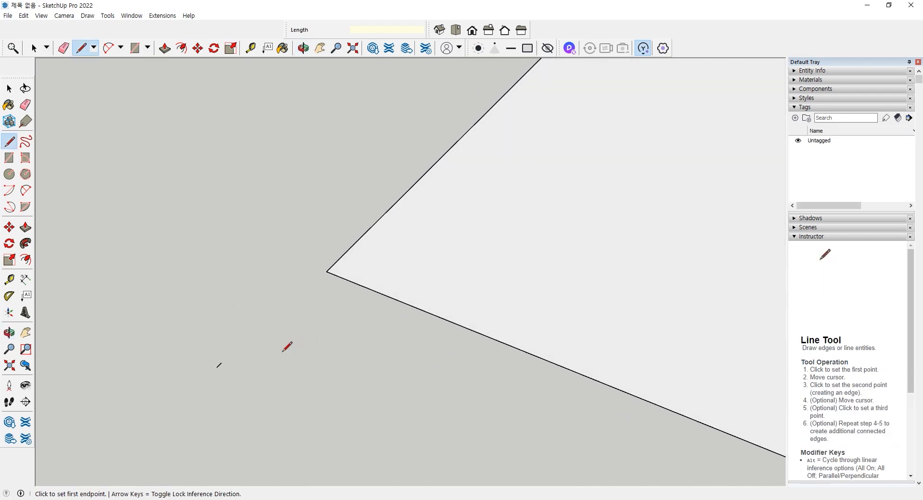
key(space)
drag(256, 395, 185, 348)
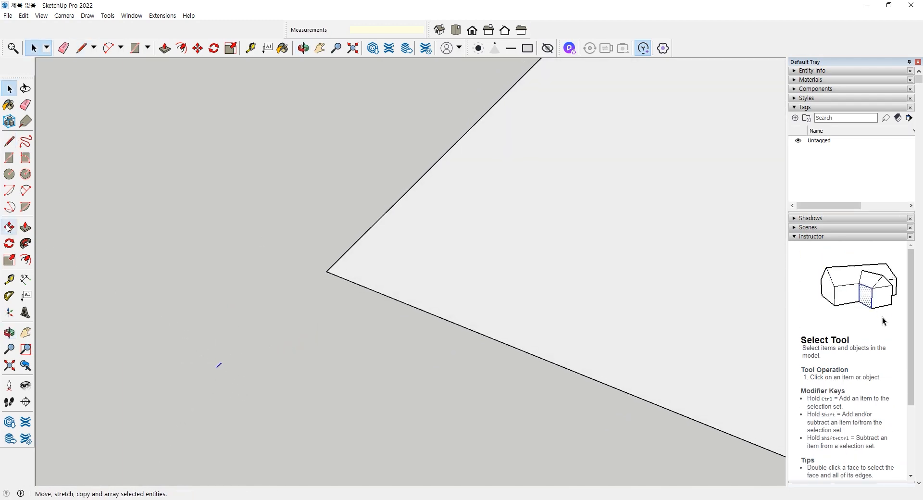
click(9, 227)
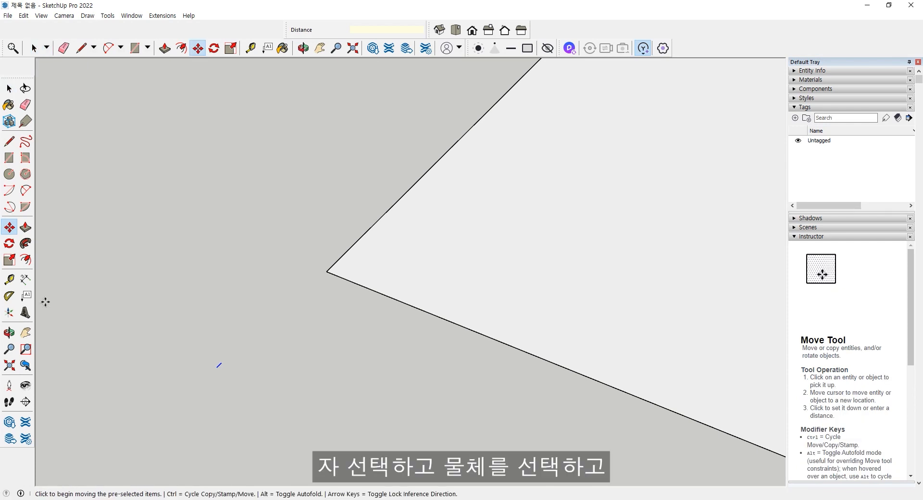
click(221, 363)
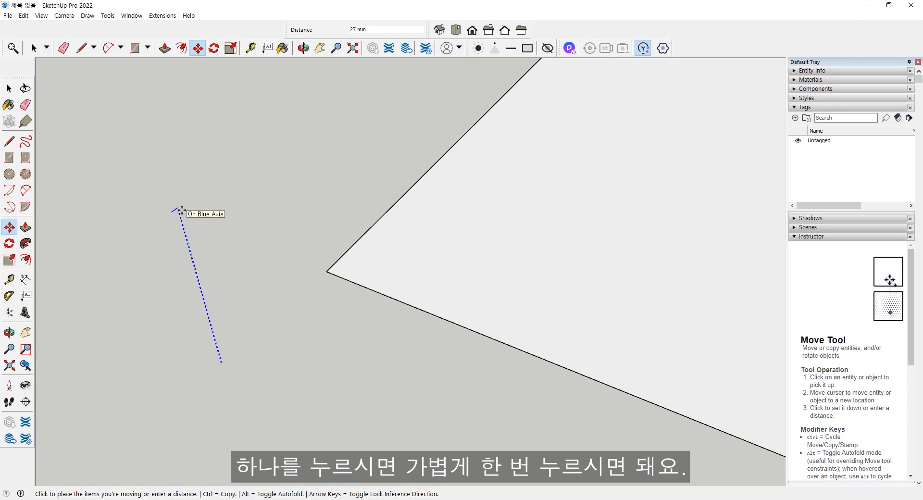
click(322, 272)
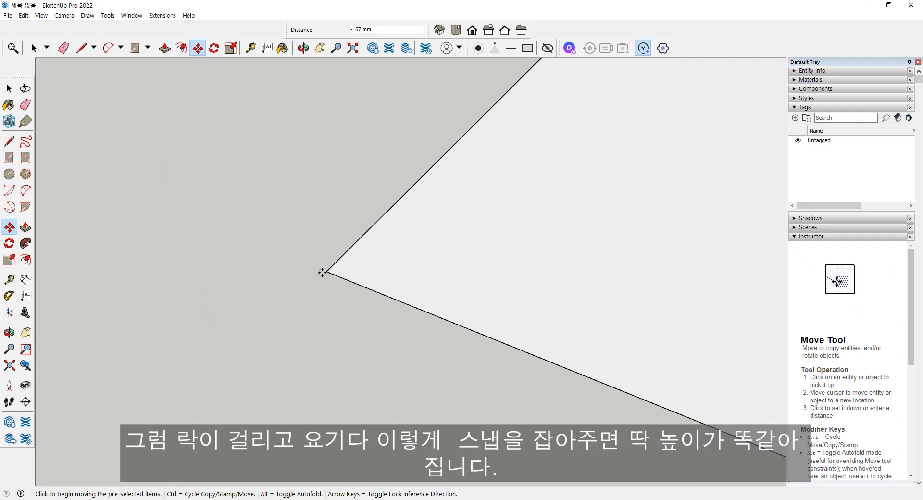
Step: Move the 1 mm line along the red axis and then the green axis to sit close beside the rectangle's corner
middle_drag(322, 273, 411, 183)
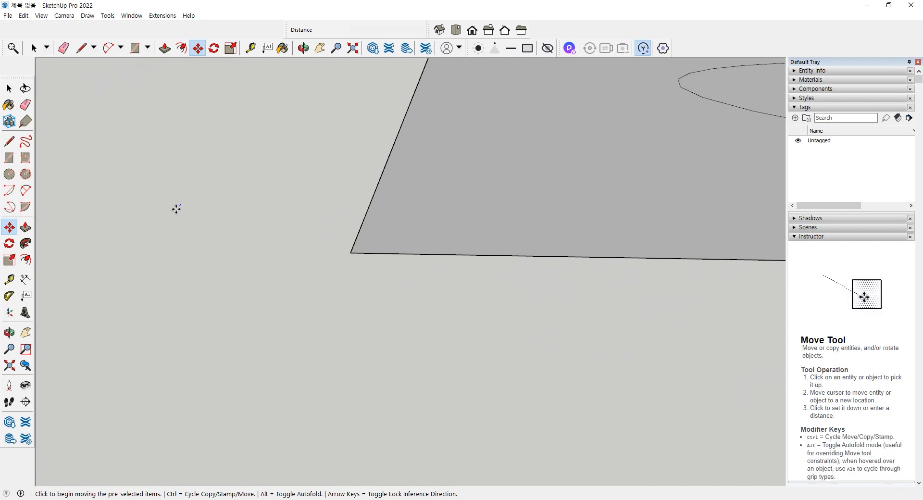
click(176, 208)
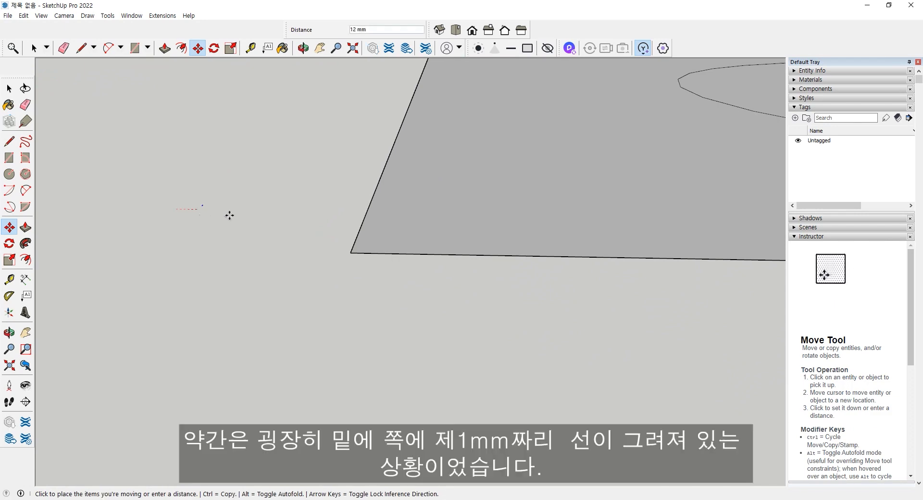
click(345, 212)
click(337, 217)
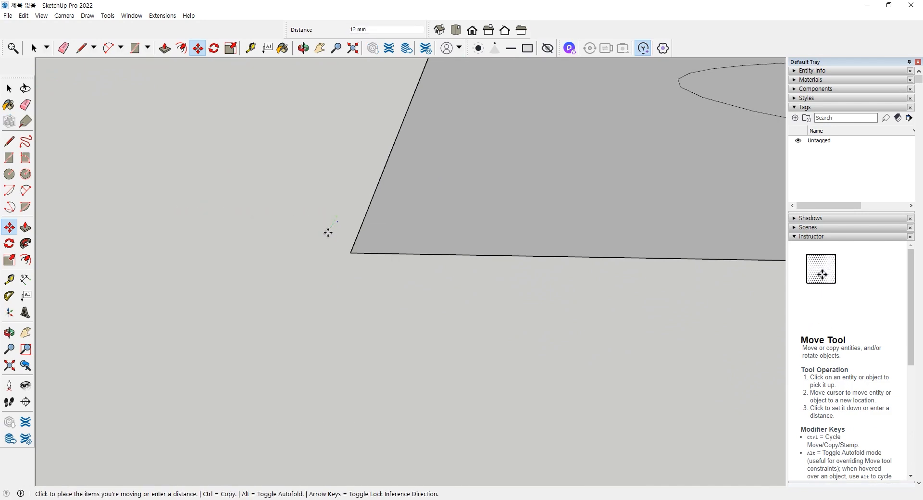
click(318, 256)
Step: Round the corner's tip with a 6-sided 2-Point Arc tangent to both edges, about 1 mm between its ends, and undo it
middle_drag(324, 258, 185, 398)
scroll(241, 320, up, 1)
scroll(268, 322, up, 3)
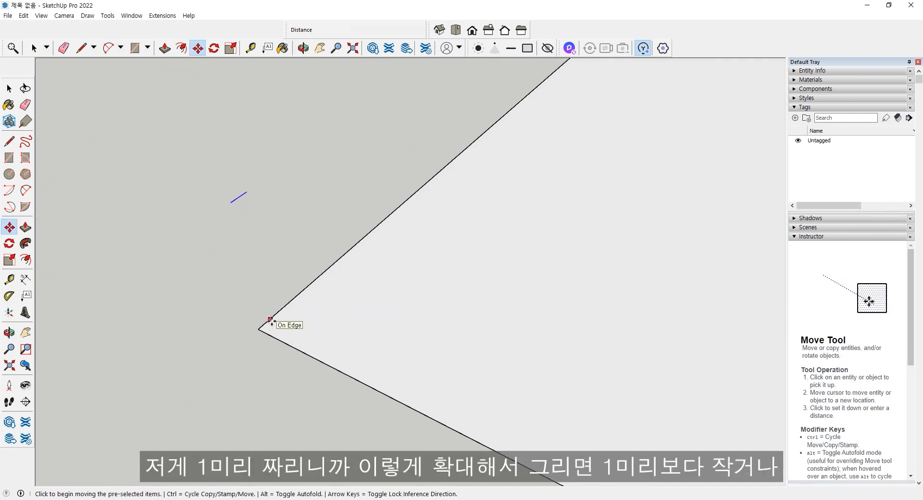
click(26, 191)
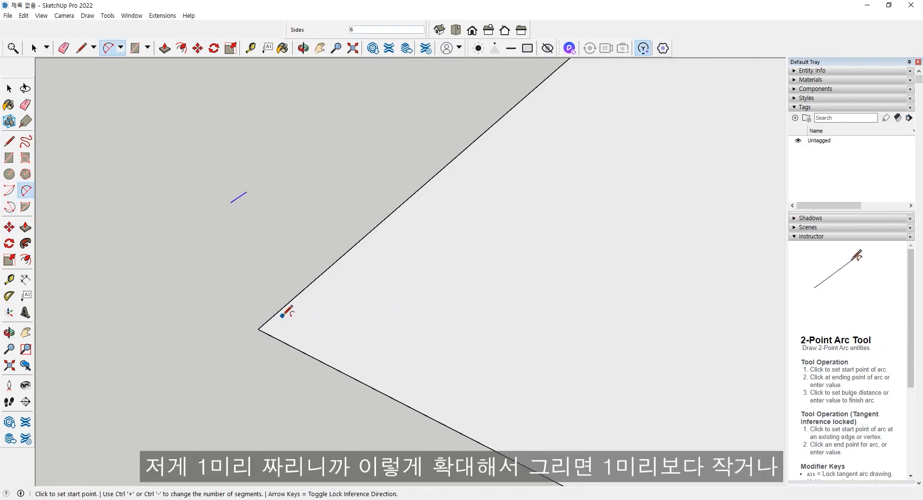
click(277, 312)
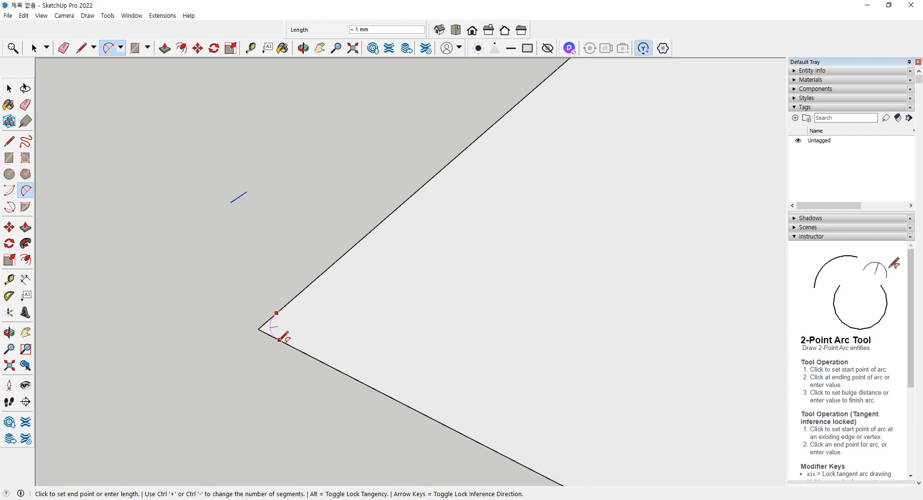
double_click(280, 339)
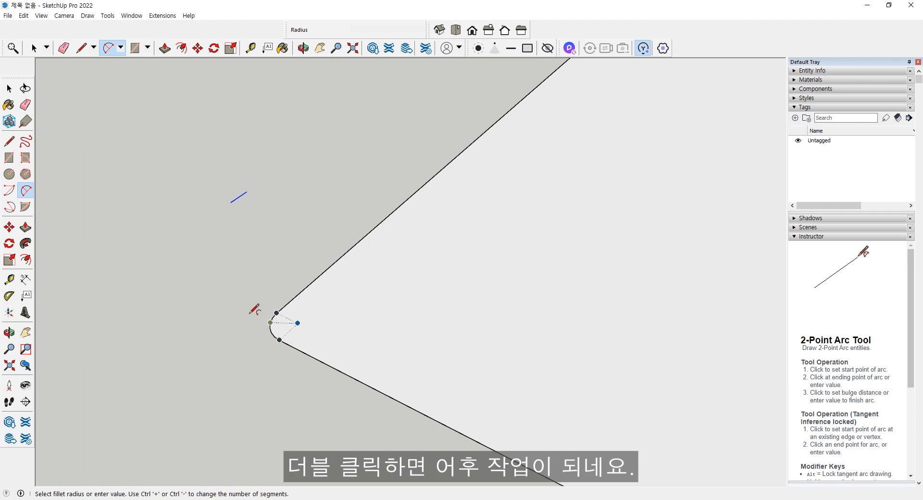
key(Escape)
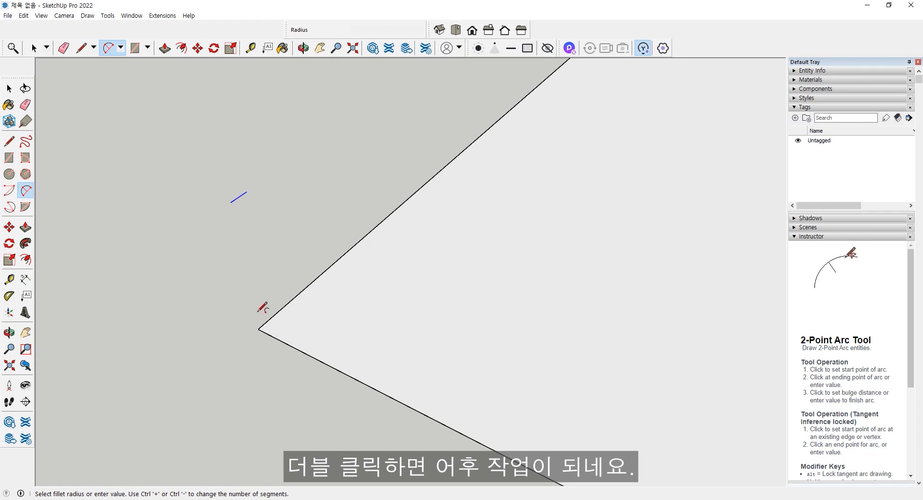
Step: Set the 2-Point Arc's sides to 12, try the same tiny rounding at the corner's tip, and dismiss the warning
click(9, 89)
click(25, 190)
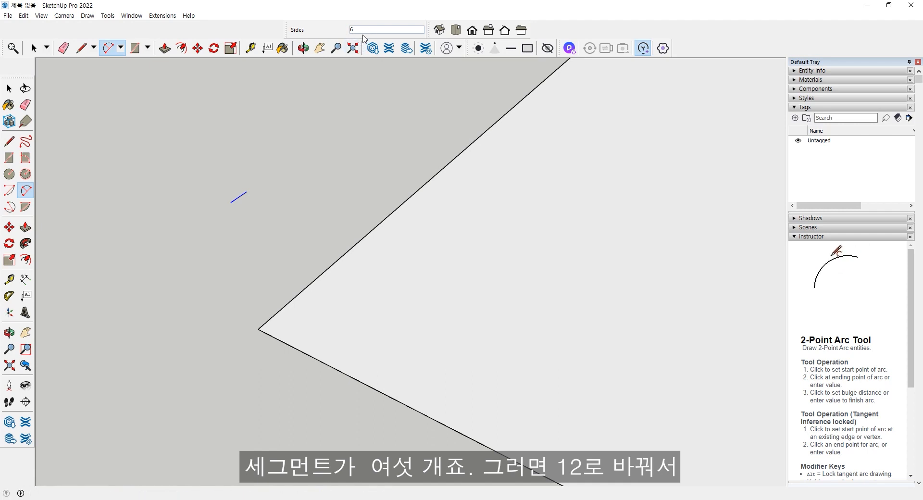
text(12)
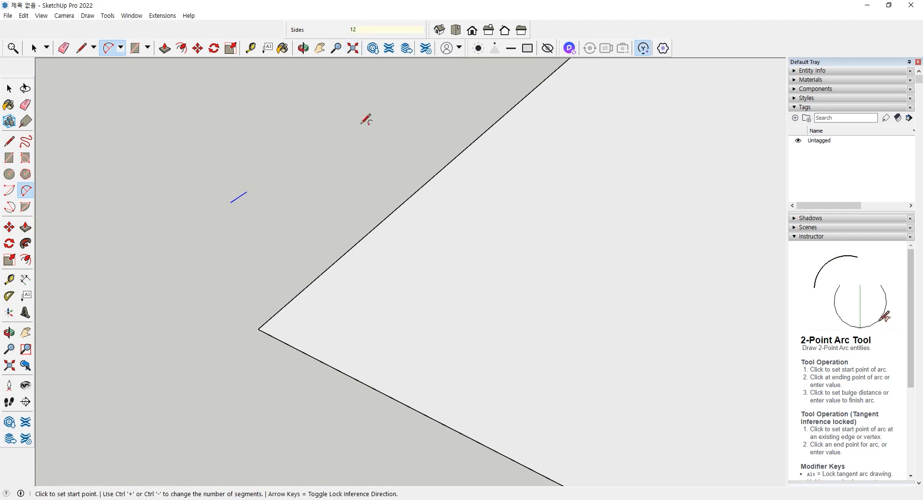
click(274, 315)
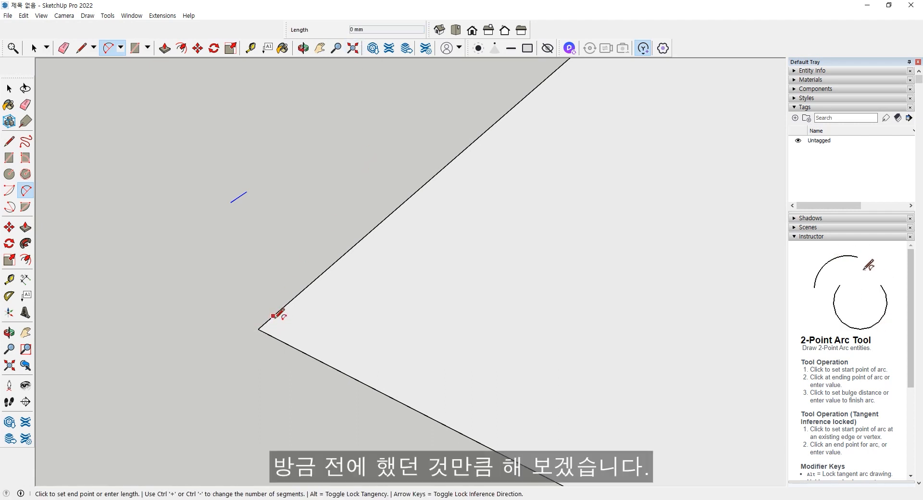
click(277, 340)
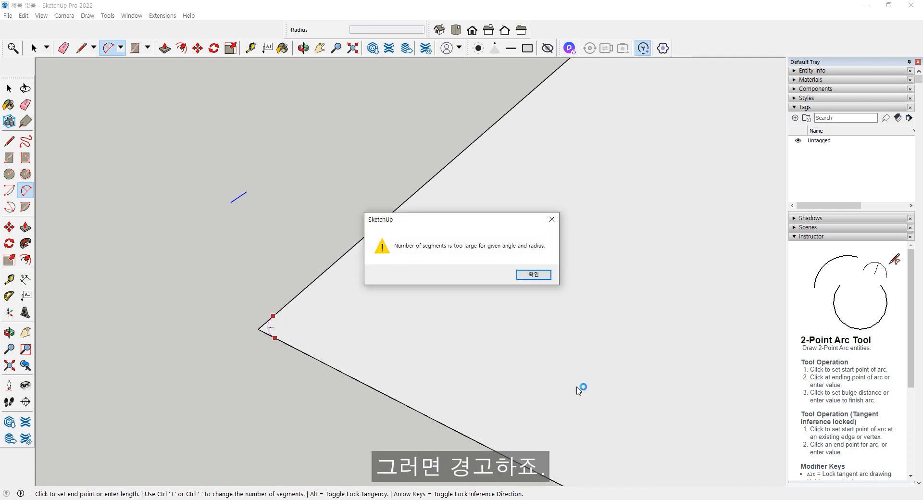
click(531, 274)
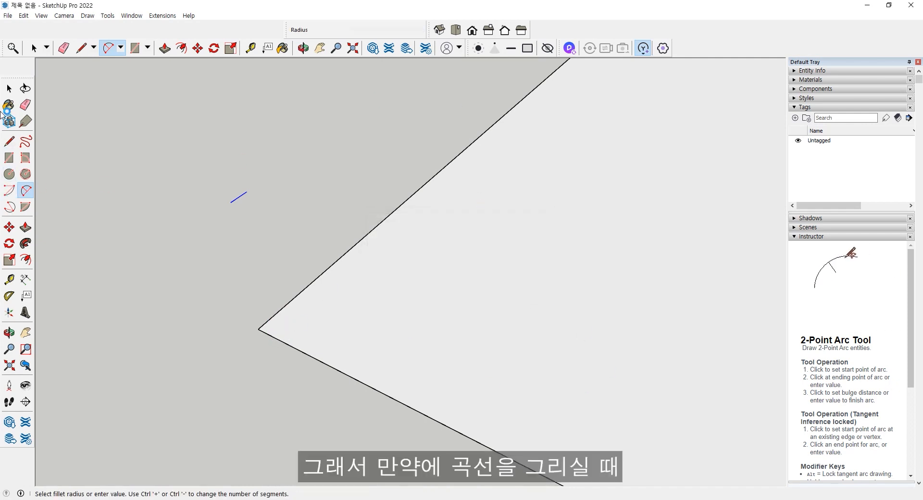
Step: Set the 2-Point Arc's sides to 6 and round the corner's tip tangent to both edges, about 1 mm between its ends
click(9, 88)
click(25, 191)
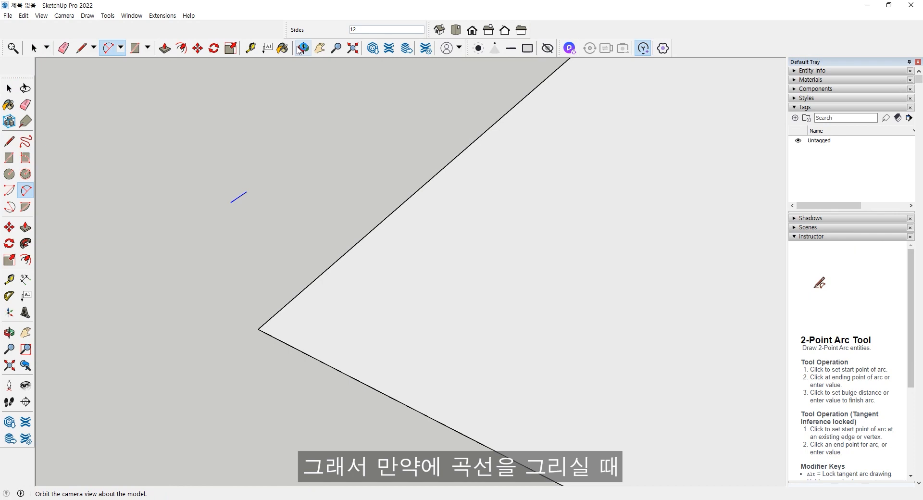
click(359, 30)
text(6)
key(Return)
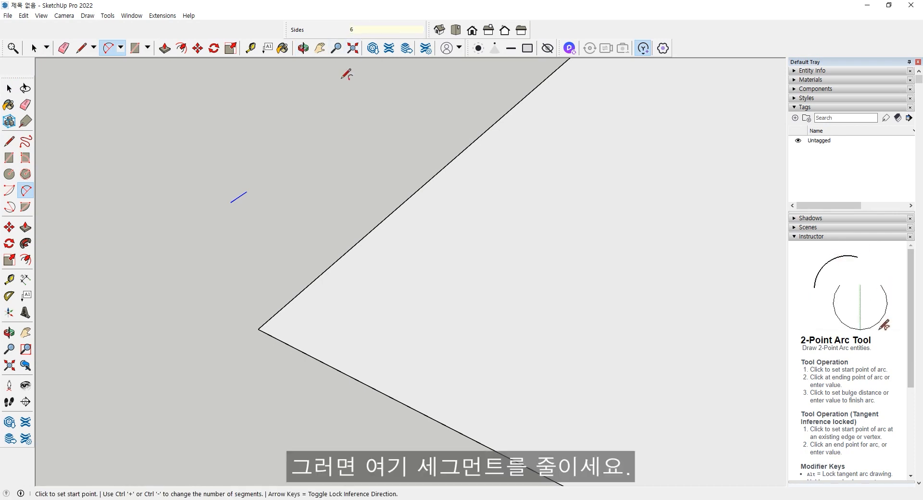
click(274, 315)
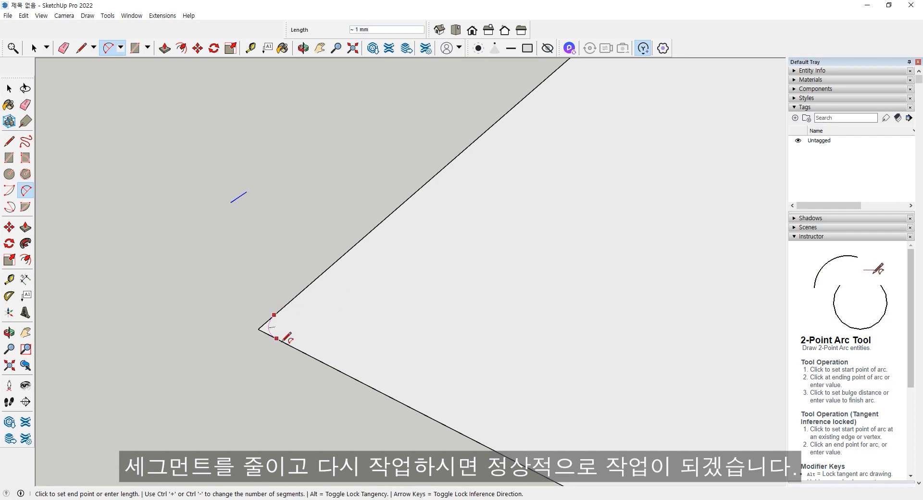
click(285, 341)
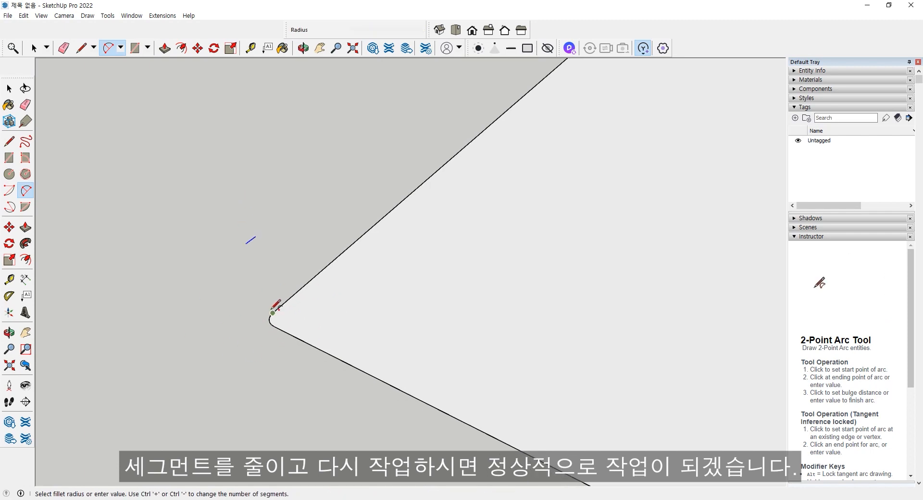
Step: Draw a straight line from the short curve's free end, across the long curve, to the rectangle's opposite long edge
scroll(370, 281, down, 4)
scroll(370, 277, down, 6)
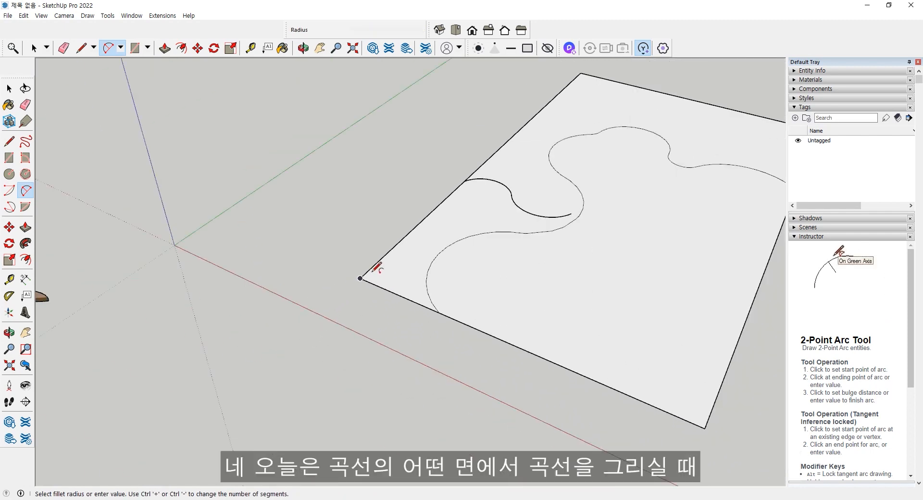
shift+middle_drag(492, 303, 371, 354)
shift+middle_drag(428, 311, 392, 378)
middle_drag(430, 340, 419, 333)
scroll(411, 308, up, 3)
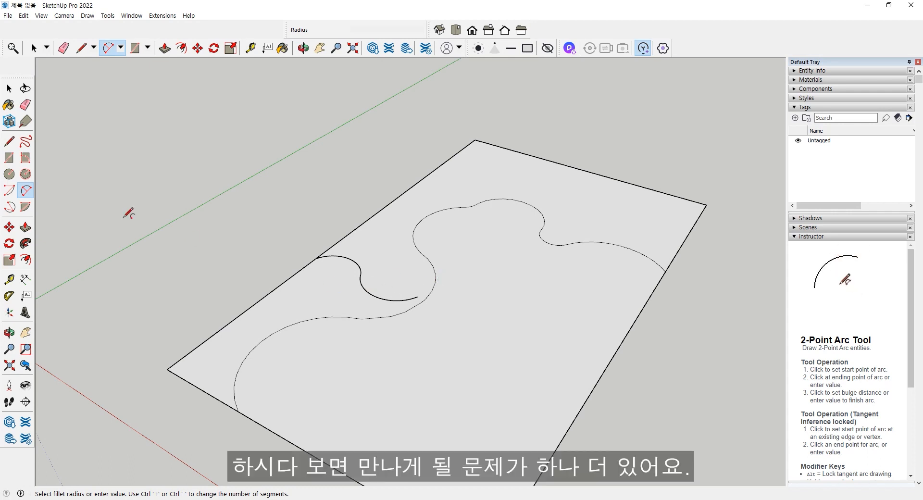
key(l)
click(417, 297)
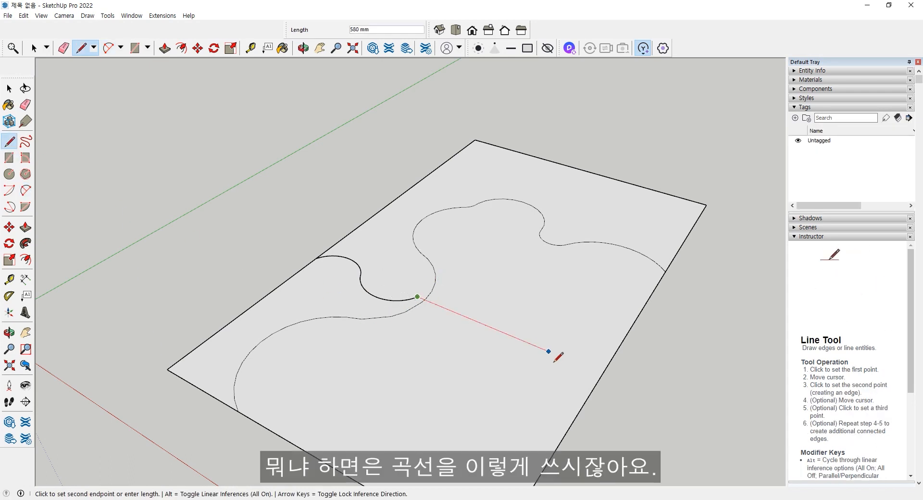
click(596, 383)
key(space)
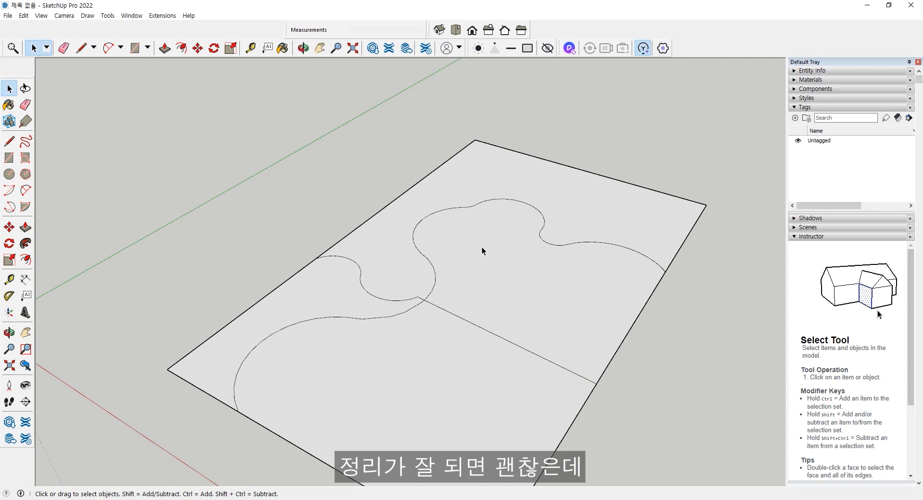
Step: Delete the portion of the straight line between the long curve and the rectangle's long edge
click(434, 305)
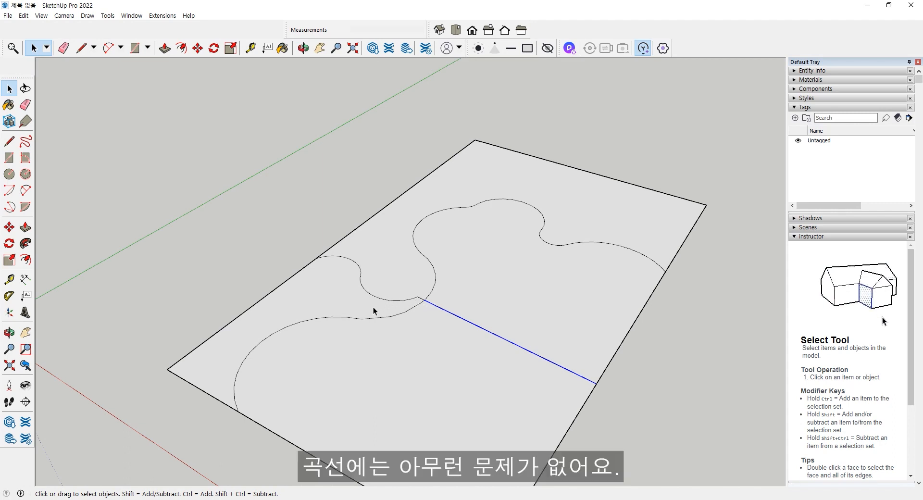
key(Delete)
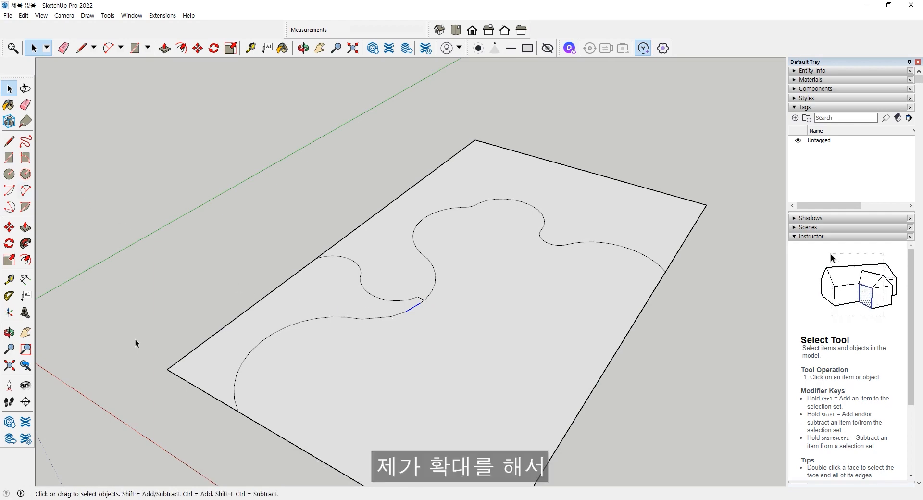
scroll(255, 411, up, 1)
scroll(233, 411, up, 4)
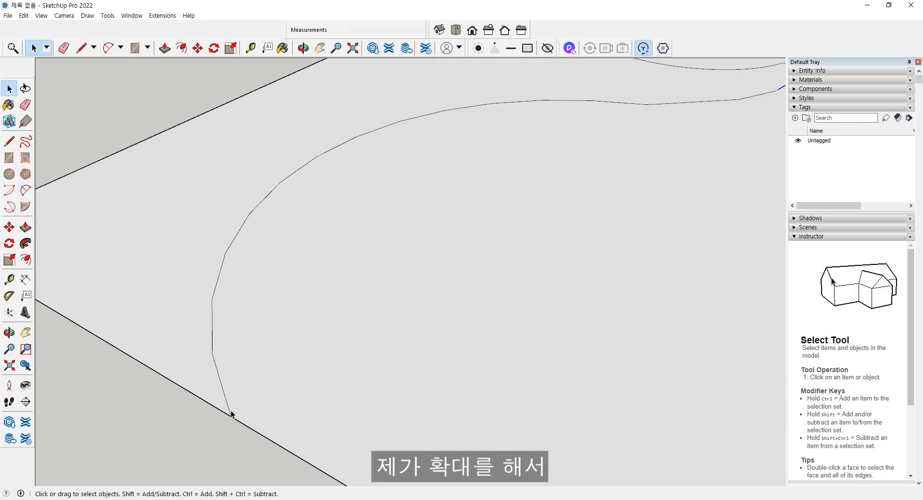
Step: Examine the curved line across the rectangular face from end to end, including its junctions, for gaps or doubled segments
scroll(231, 408, up, 2)
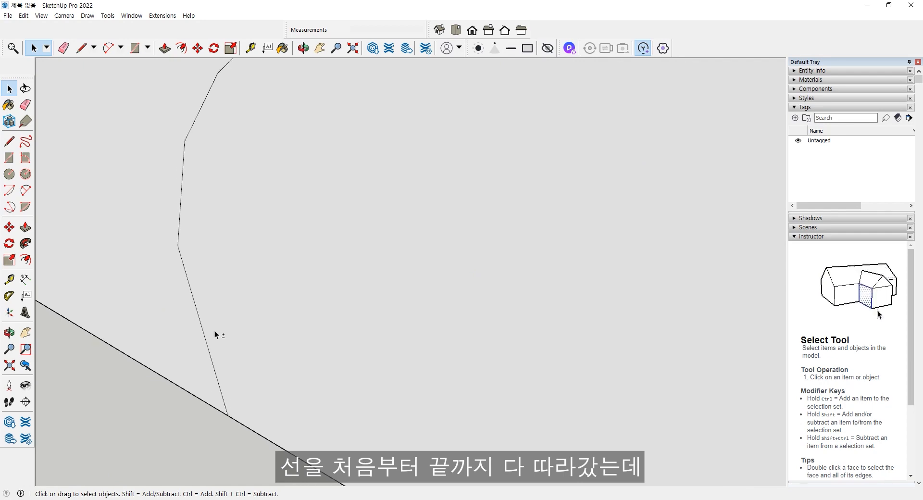
mouse_move(215, 331)
middle_down()
mouse_move(162, 437)
mouse_move(253, 350)
mouse_move(272, 202)
mouse_move(208, 344)
mouse_move(225, 233)
middle_up()
scroll(272, 200, down, 4)
scroll(209, 265, up, 5)
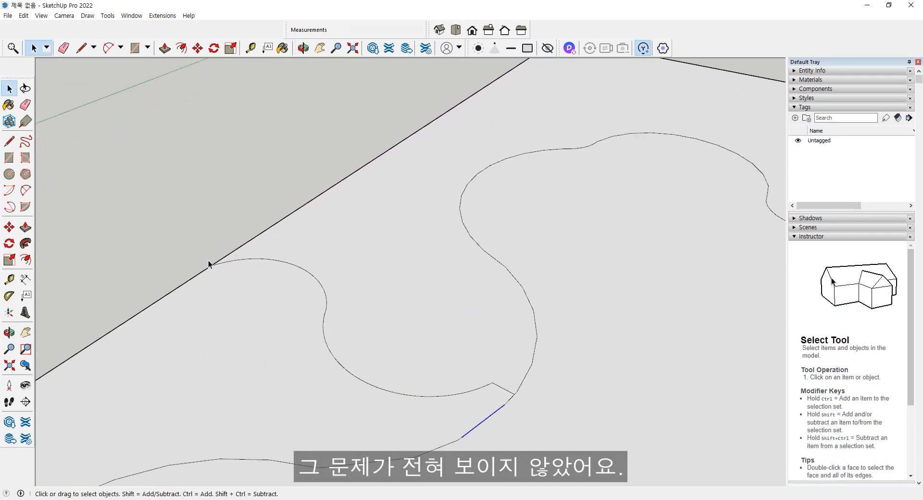
middle_drag(447, 365, 411, 367)
middle_drag(510, 415, 542, 380)
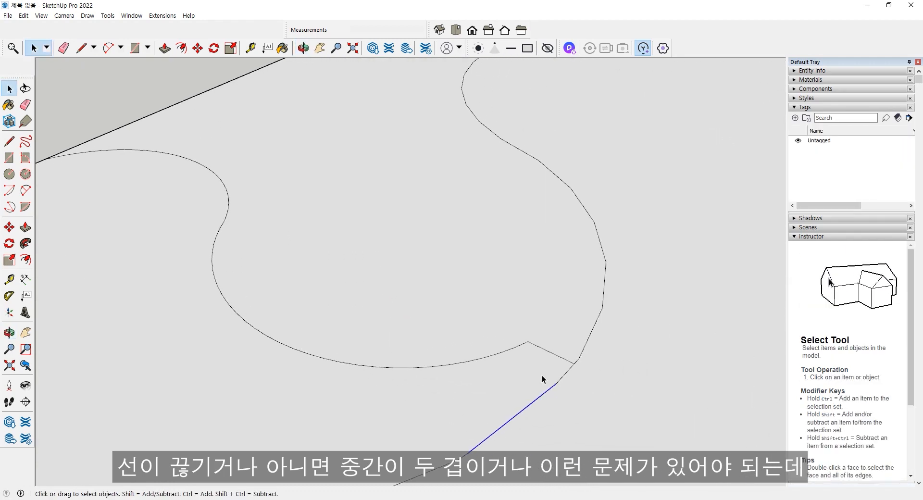
scroll(605, 319, up, 3)
scroll(494, 268, down, 6)
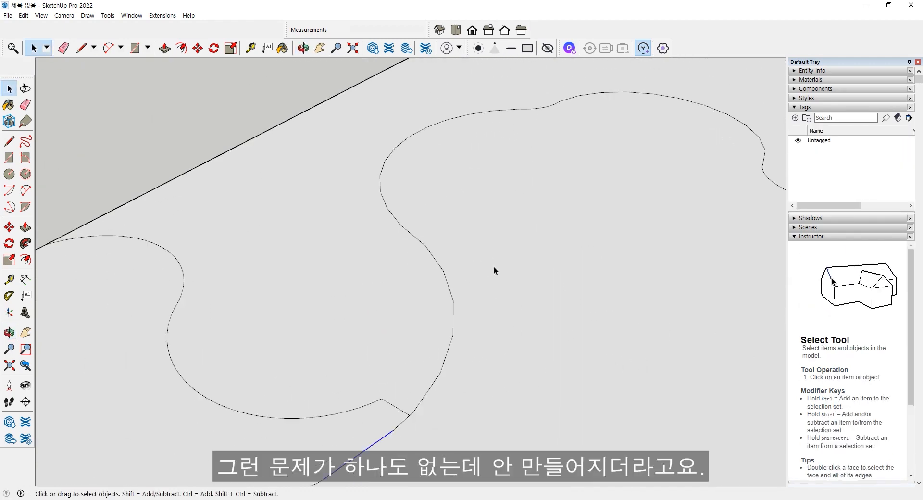
scroll(550, 272, down, 3)
middle_drag(546, 274, 509, 270)
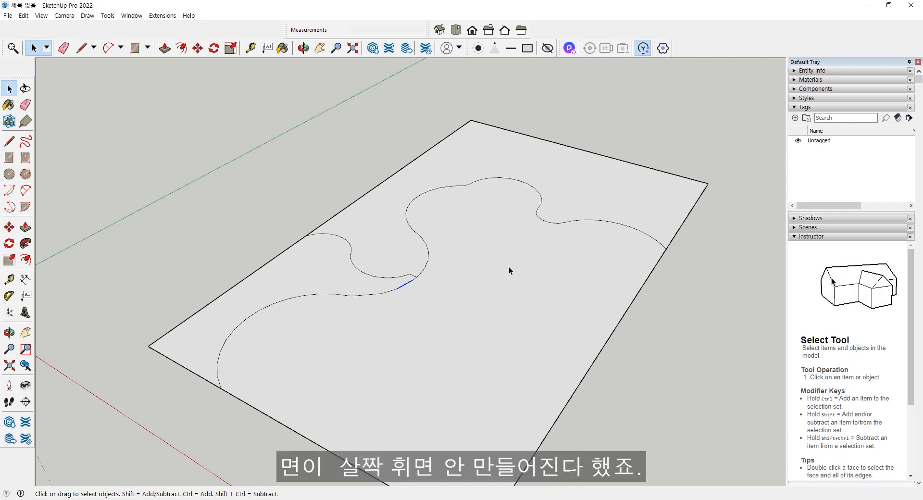
scroll(370, 286, down, 2)
middle_drag(377, 332, 387, 299)
drag(446, 393, 441, 388)
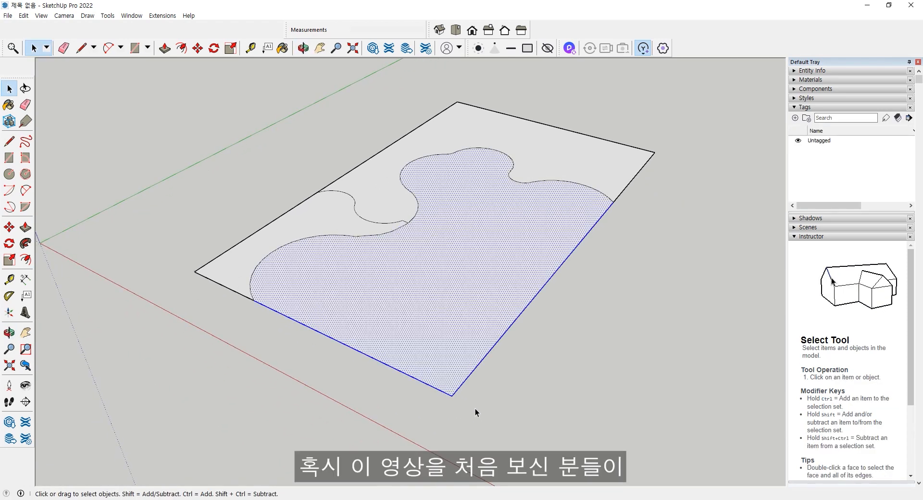
click(475, 408)
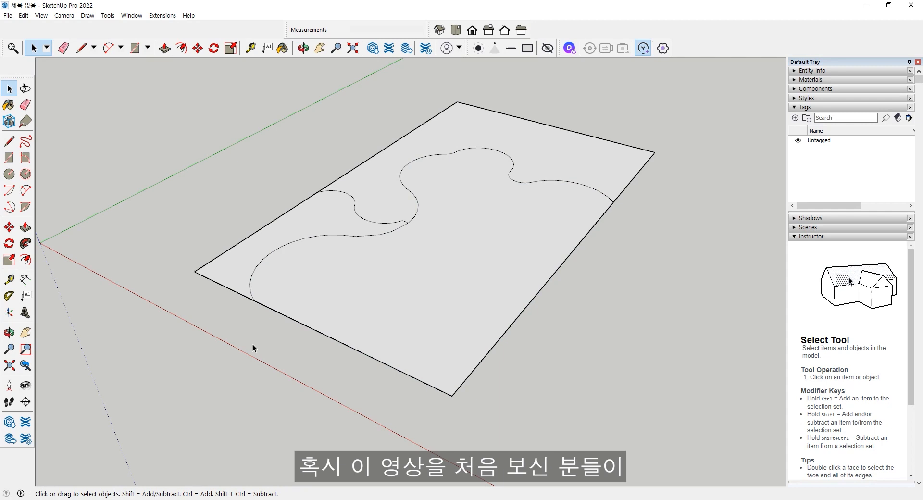
Step: Move the rectangle's front corner 0.1 mm straight down along the blue axis
click(10, 227)
click(453, 395)
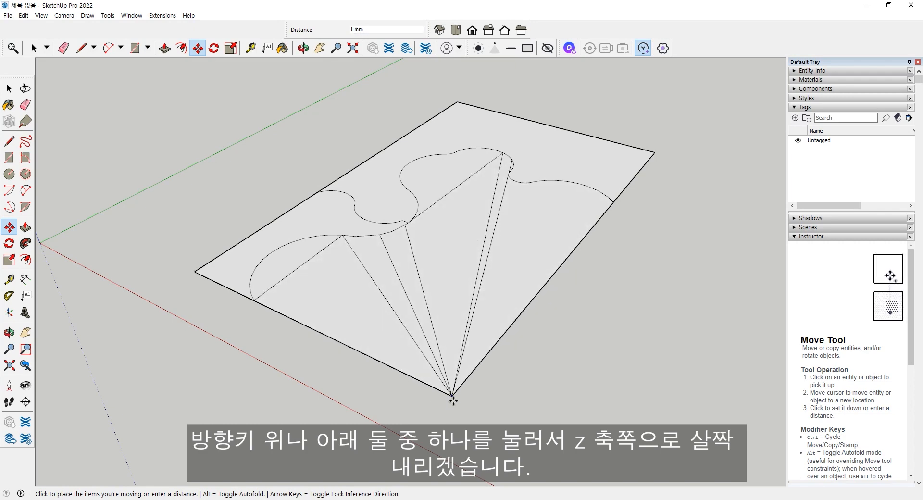
click(452, 414)
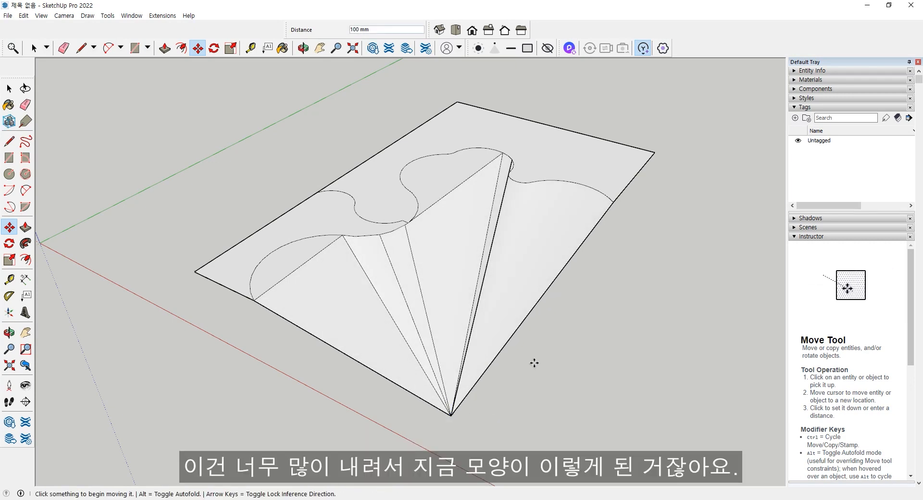
middle_drag(531, 357, 572, 273)
text(0.)
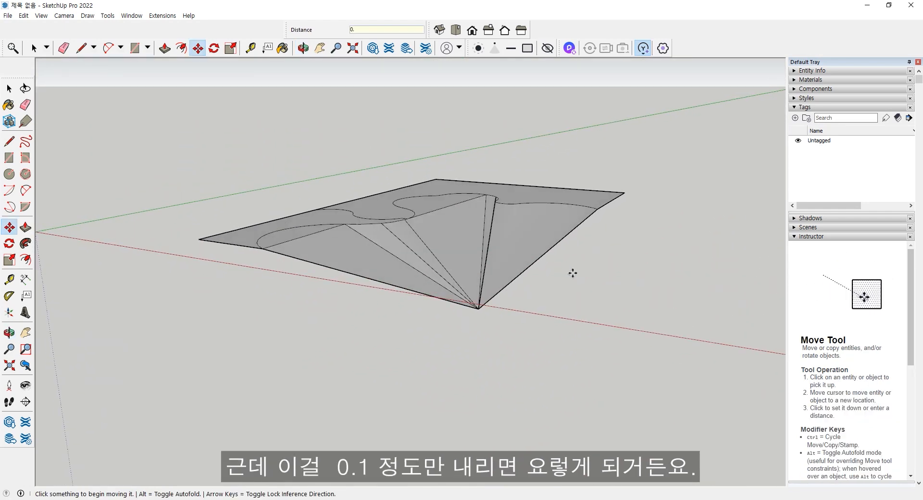
text(1)
key(Return)
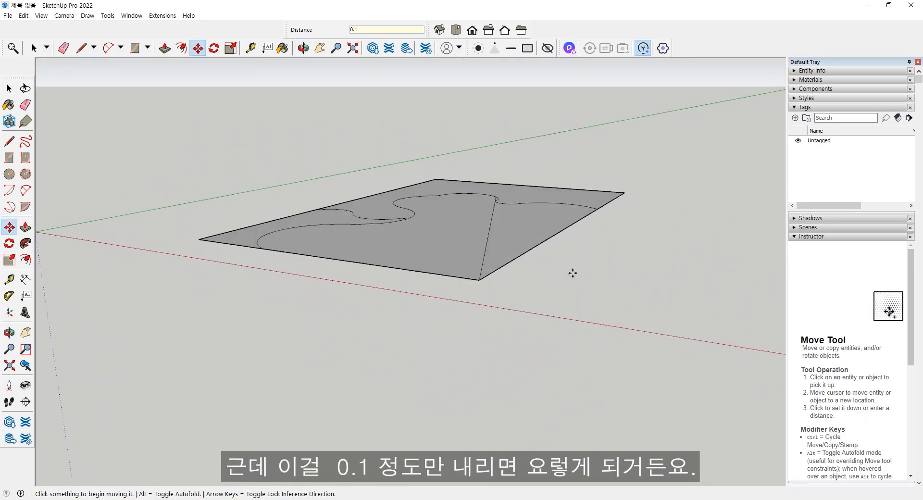
Step: Delete the fold line from the lowered corner to the curve, both faces beside it, and the short leftover edge at the curve
middle_drag(529, 272, 523, 290)
key(space)
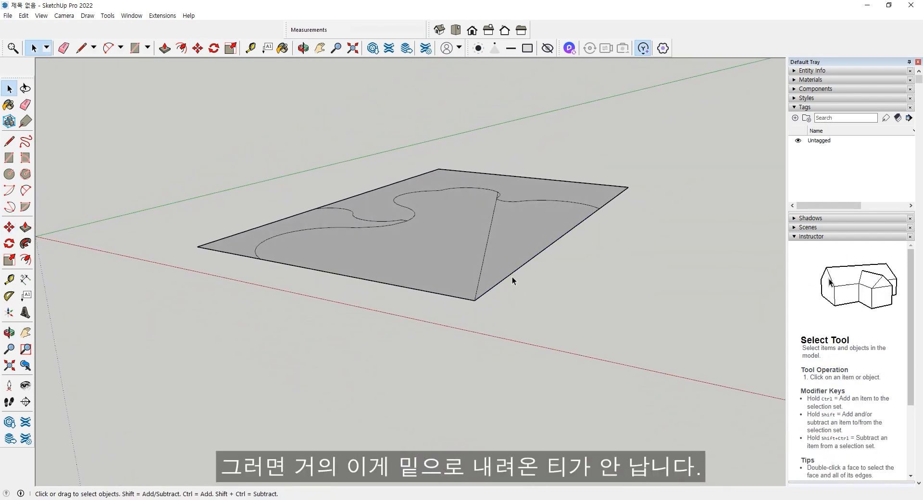
middle_drag(501, 256, 481, 192)
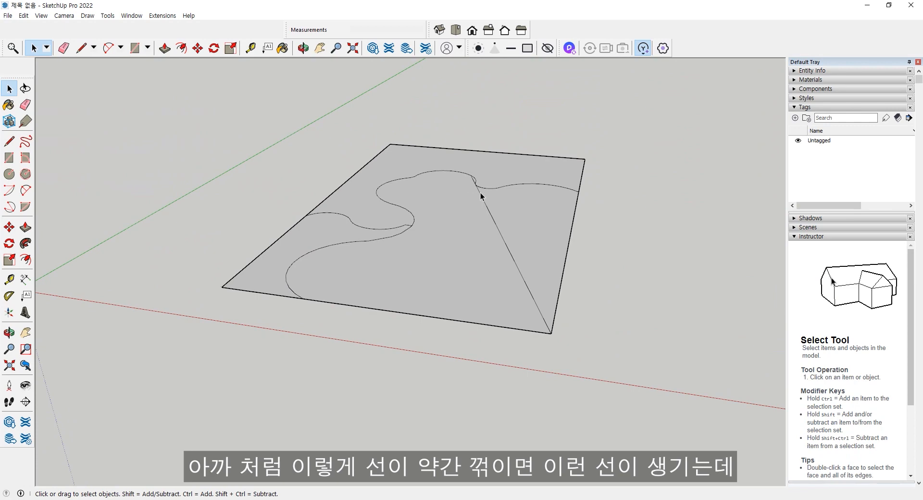
click(500, 235)
key(Delete)
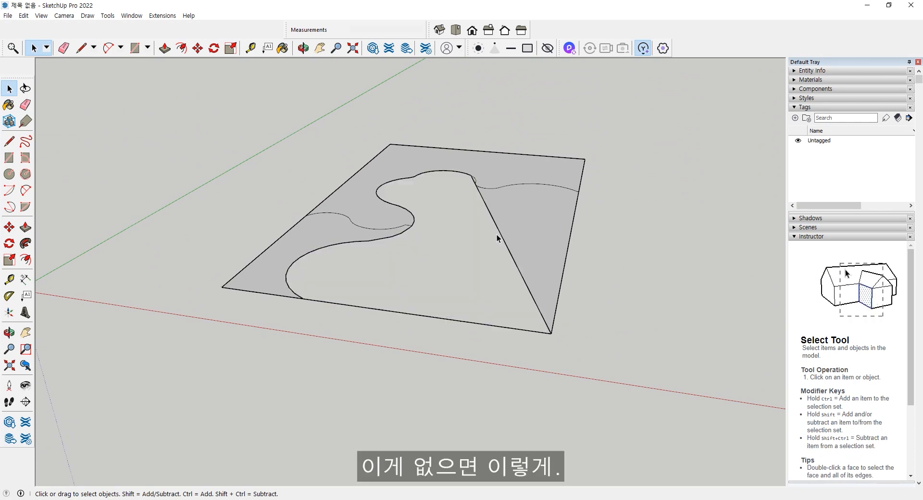
click(506, 247)
key(Delete)
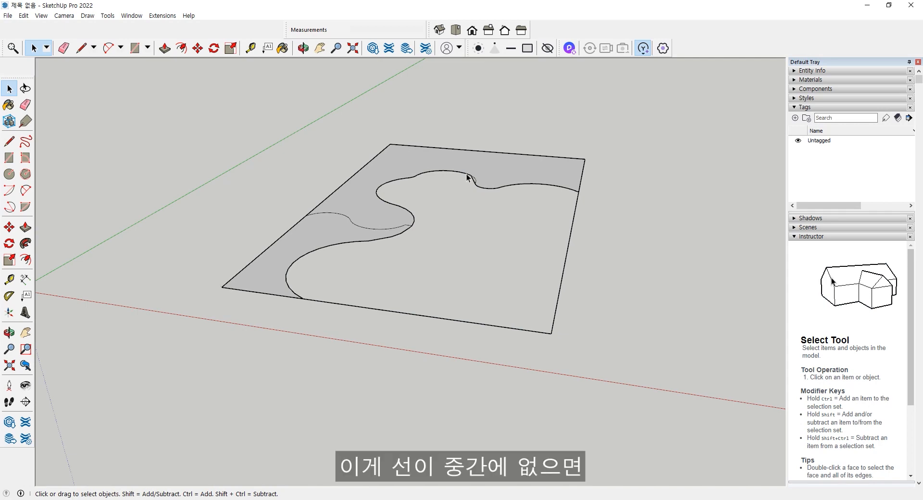
scroll(467, 177, up, 4)
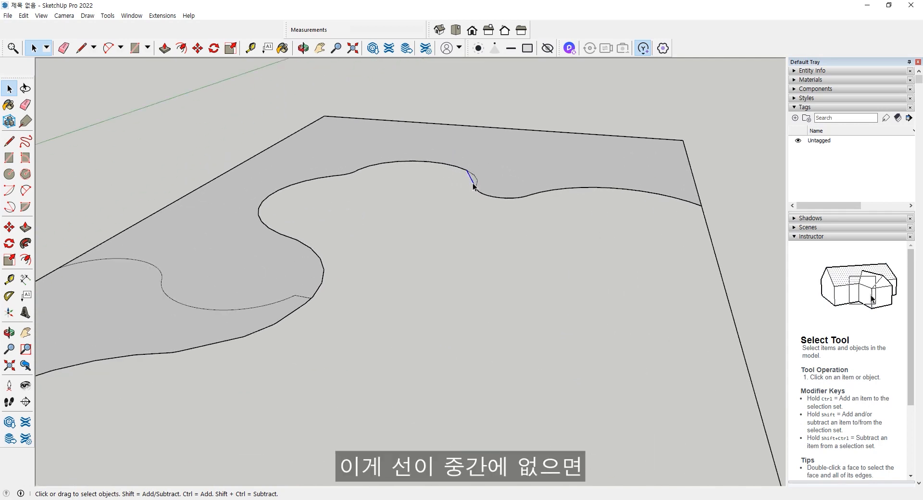
scroll(454, 243, down, 5)
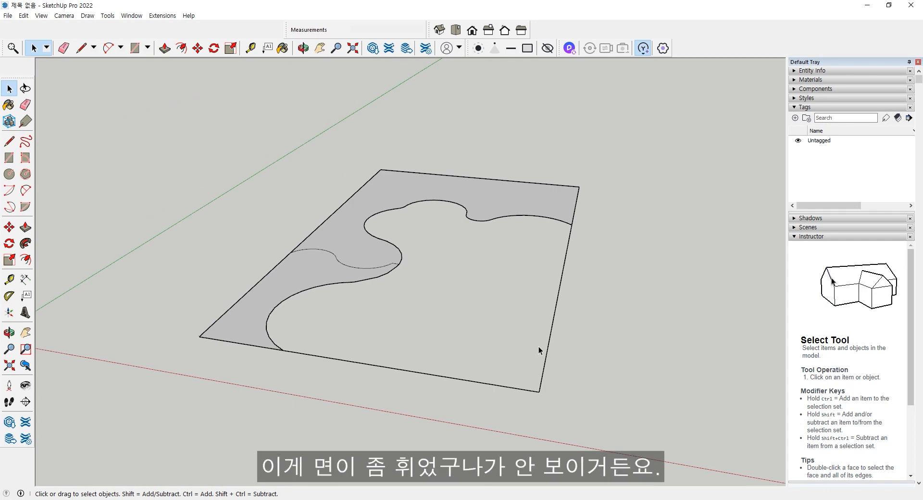
Step: Draw a line across the open area from the notch in the curve to the rectangle's front edge
click(468, 217)
click(453, 378)
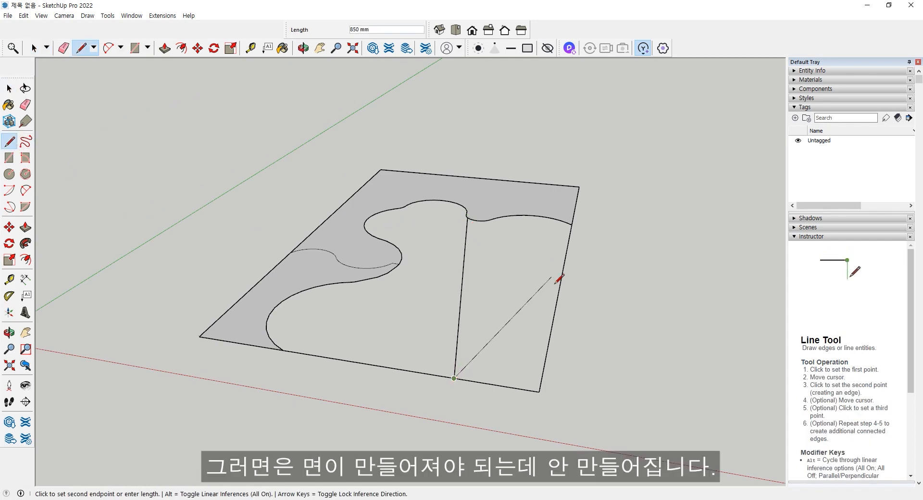
middle_drag(556, 274, 548, 261)
key(Escape)
middle_drag(553, 309, 524, 304)
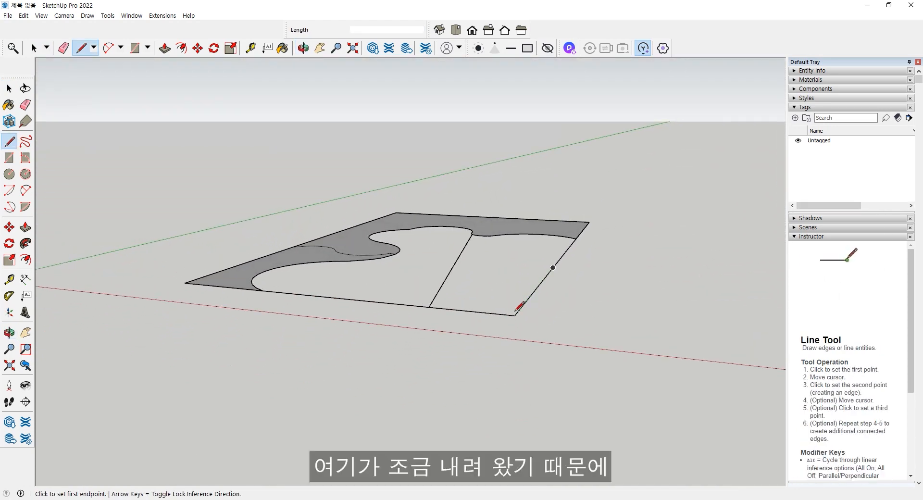
Step: Draw a second line from the curve's inner bulge to the rectangle's side edge, crossing the first line
click(398, 252)
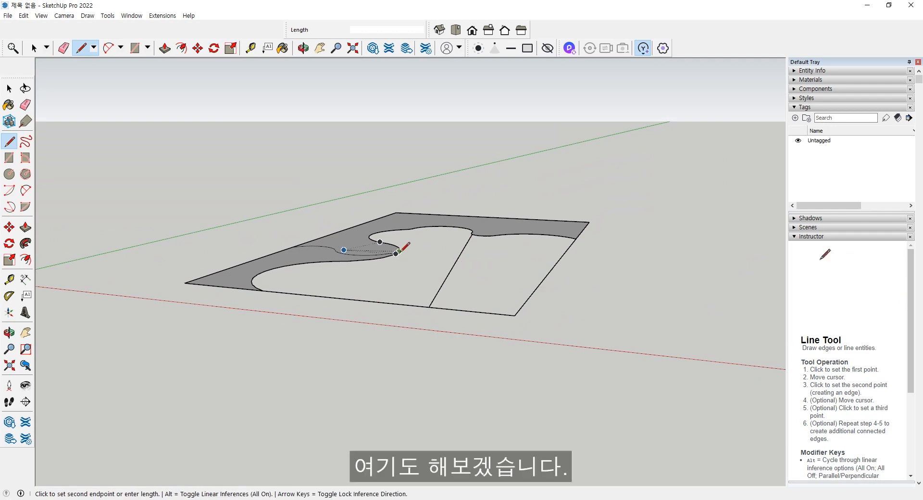
click(541, 282)
middle_drag(526, 264, 460, 338)
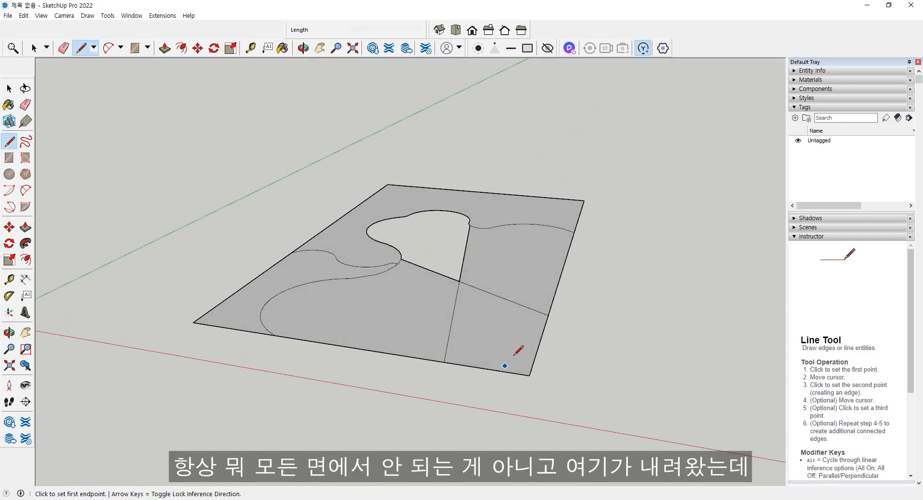
Step: Divide the remaining opening with an about 645 mm line from the upper curve and an about 304 mm line from the inner bulge
click(409, 214)
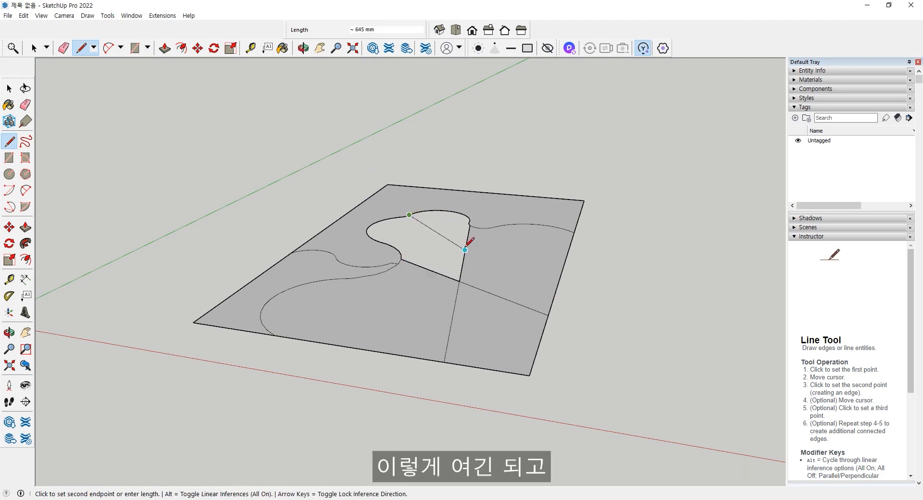
click(399, 250)
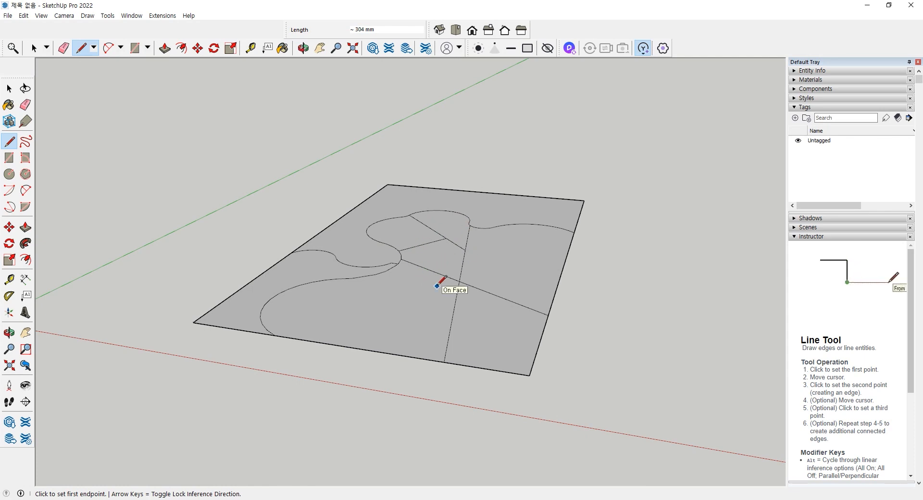
key(space)
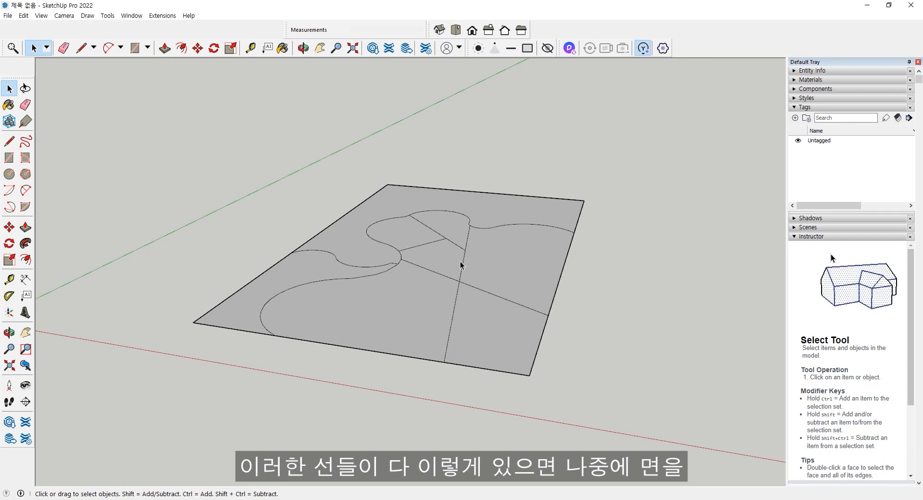
Step: Try Push/Pull on one of the small faces between the dividing lines
click(25, 228)
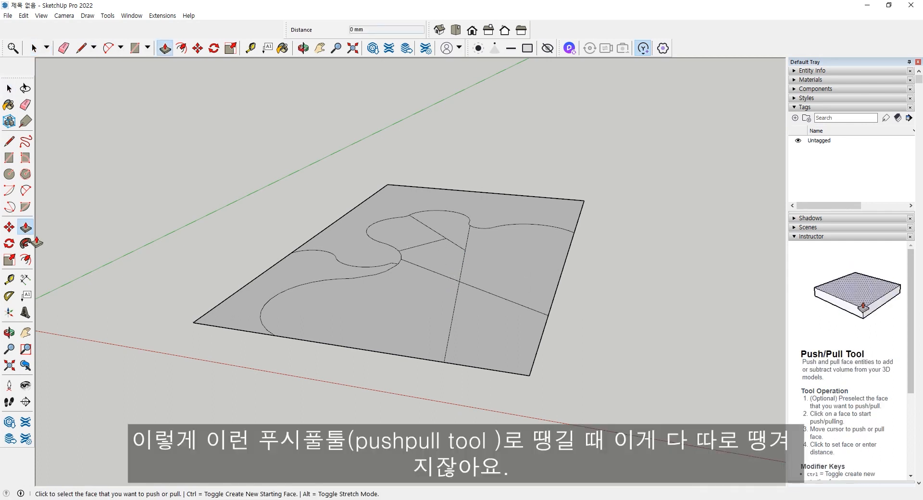
click(456, 254)
click(450, 251)
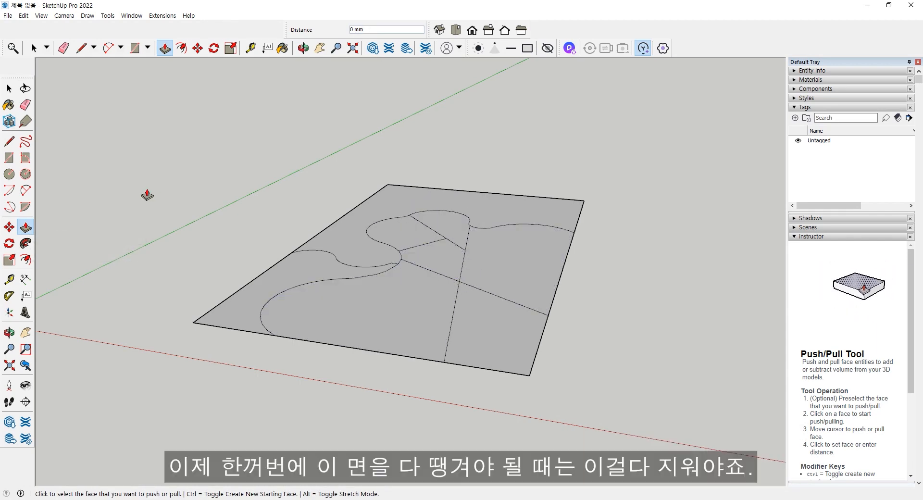
Step: Erase all the straight dividing lines inside the area bounded by the curve
click(26, 106)
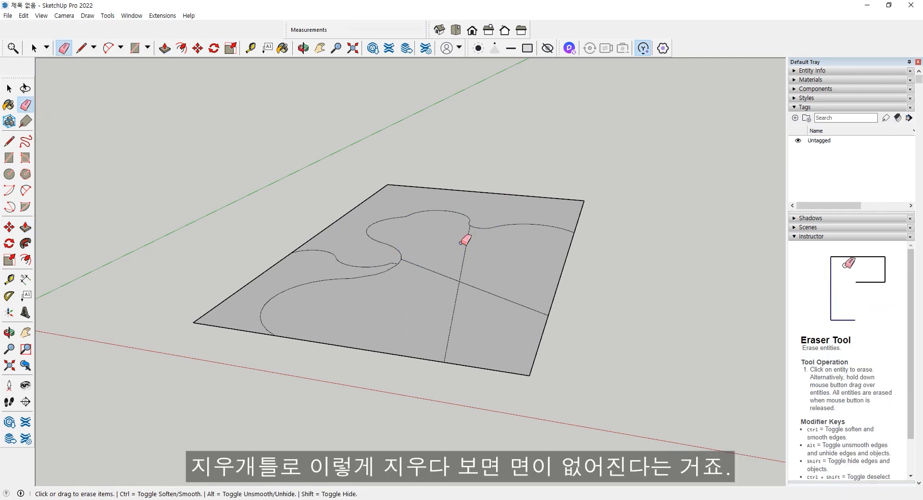
drag(461, 243, 463, 264)
click(469, 287)
click(458, 295)
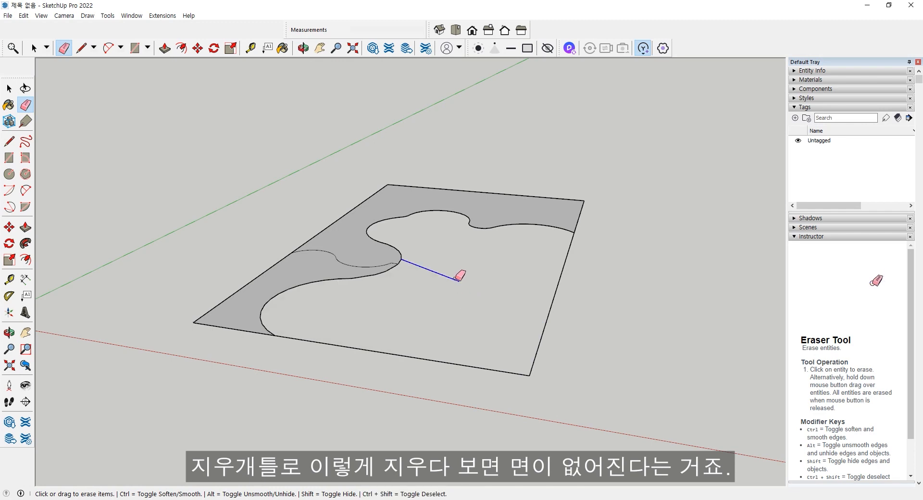
click(455, 278)
Step: Undo the erasures of the dividing lines
key(ctrl+z)
key(ctrl+z)
key(ctrl+z)
key(ctrl+z)
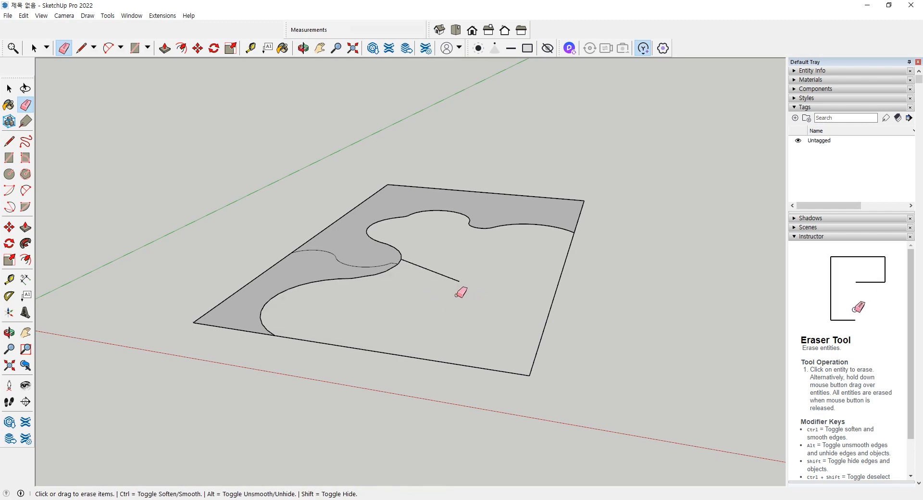
key(ctrl+z)
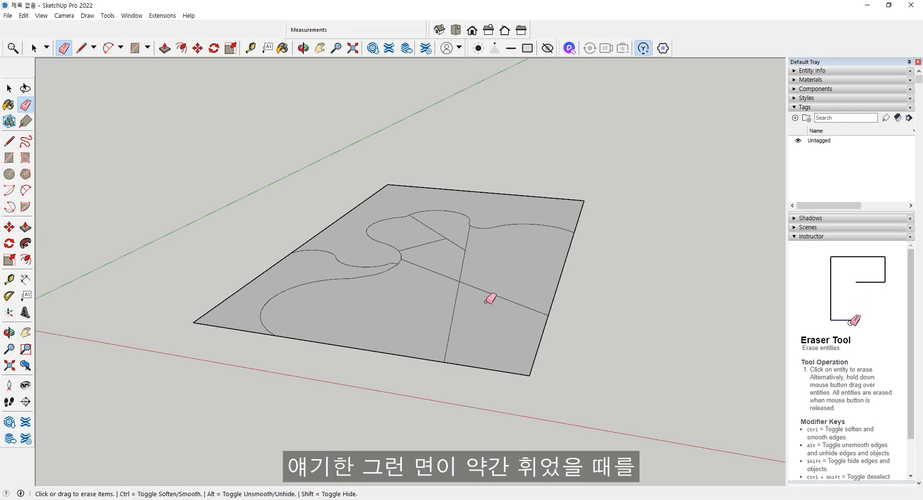
Step: Redo the erasures of the dividing lines
key(ctrl+y)
key(ctrl+y)
key(ctrl+y)
key(ctrl+y)
key(ctrl+y)
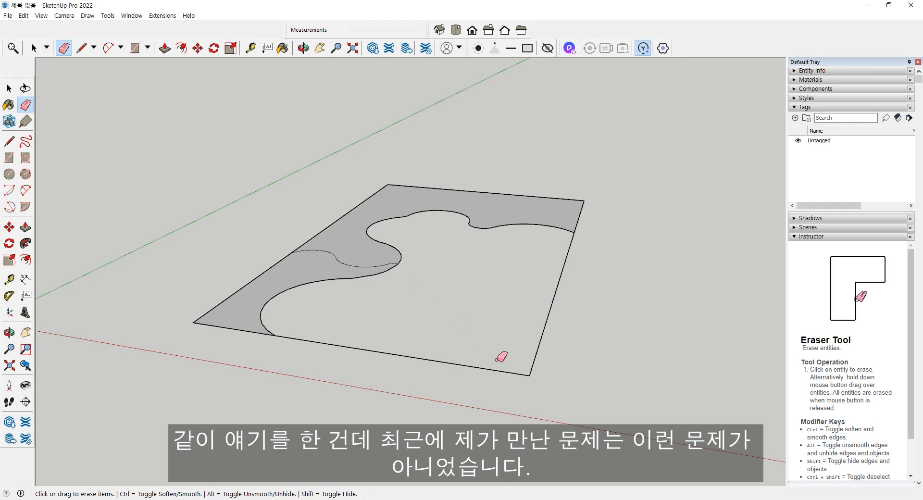
Step: Move the outline's front corner, where the two bare edges meet, up 0.1 mm along the blue axis
key(space)
drag(544, 383, 516, 368)
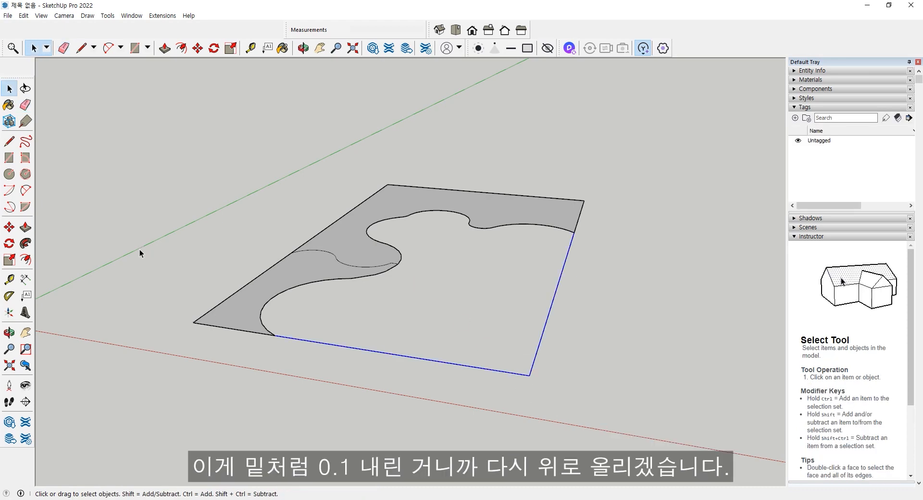
click(9, 227)
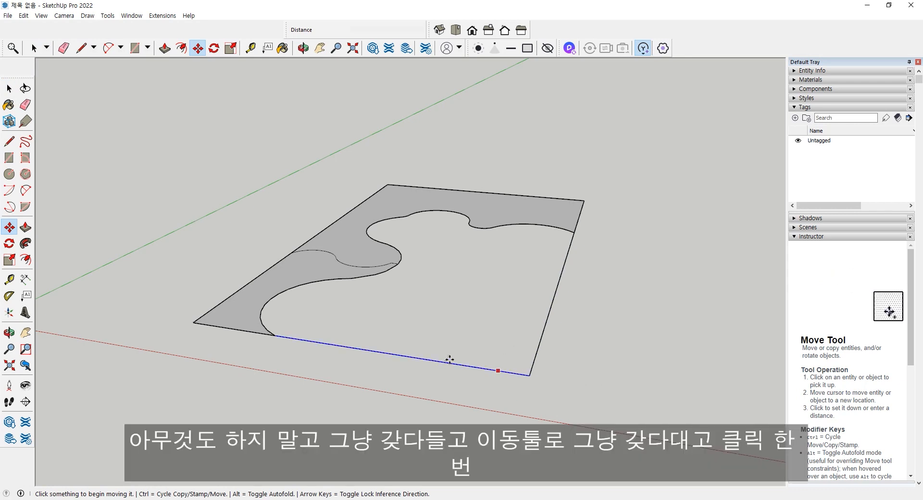
click(529, 374)
click(530, 374)
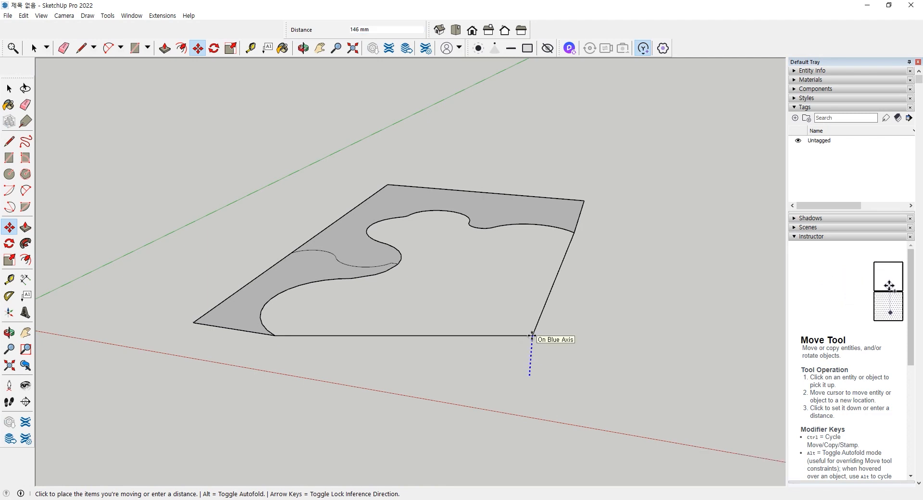
click(530, 336)
text(0.1)
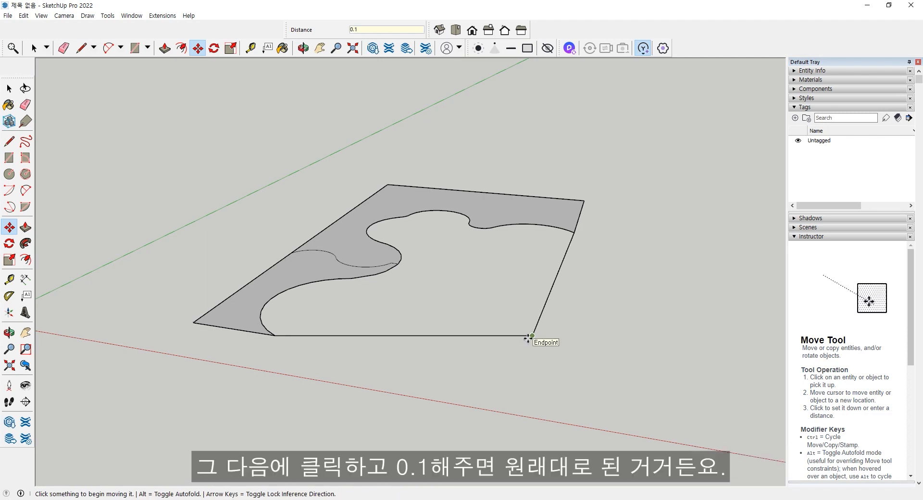
key(Return)
key(space)
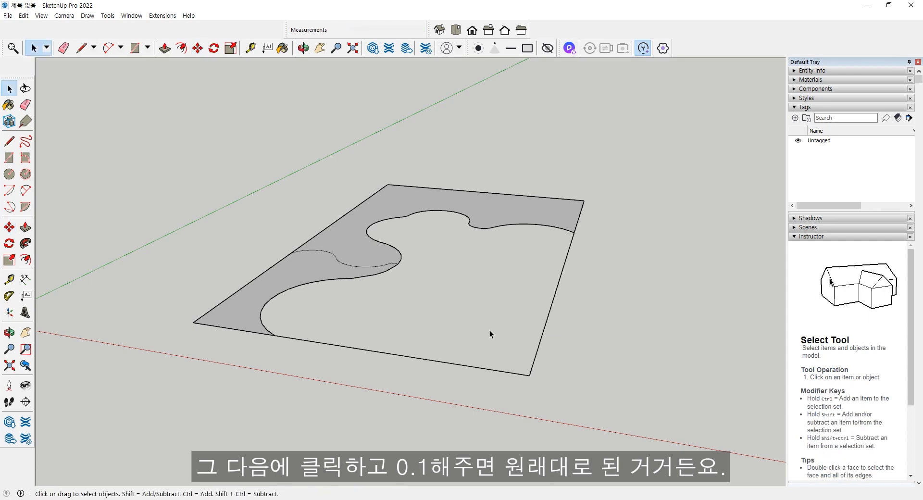
Step: Draw a straight line about 738 mm long from the curve's bulge to the opposite straight edge of the outline
click(9, 140)
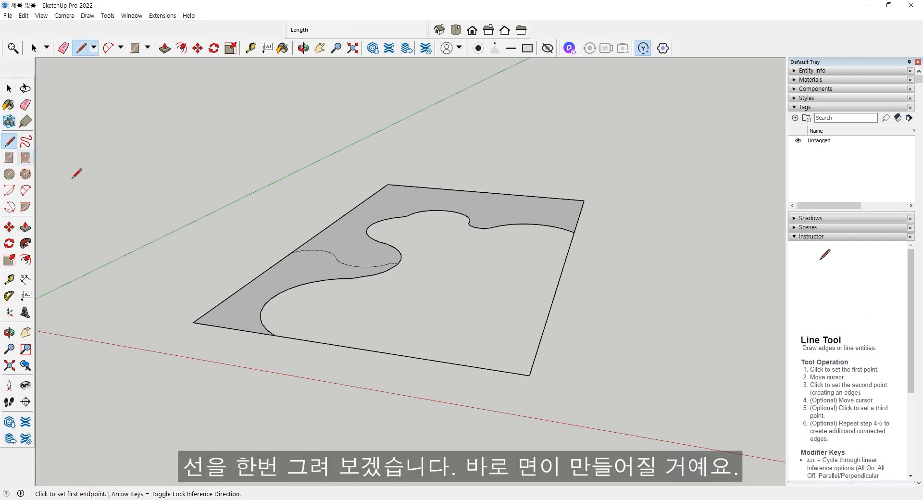
click(401, 259)
click(559, 278)
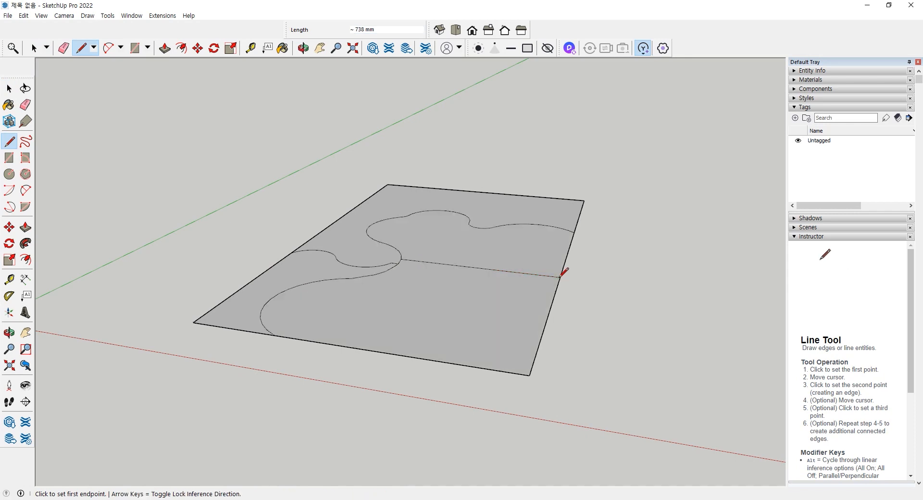
Step: Delete the straight dividing line and select the large face bounded by the curve
key(space)
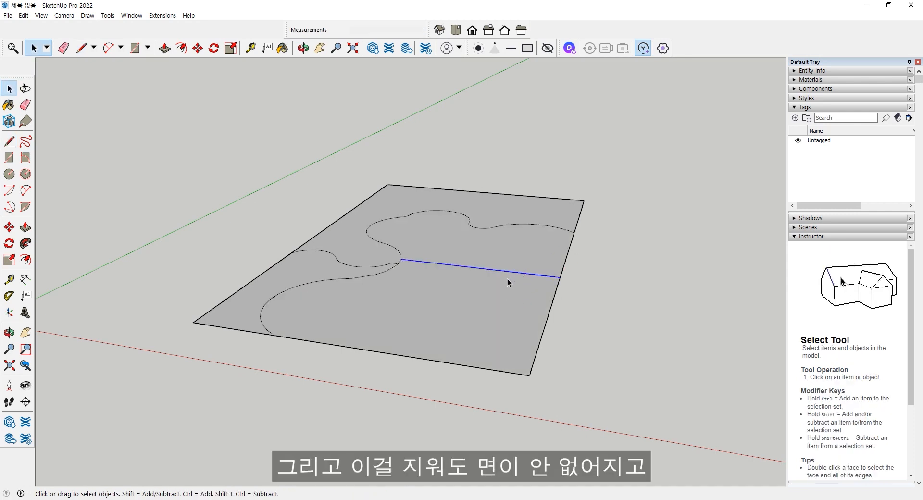
key(Delete)
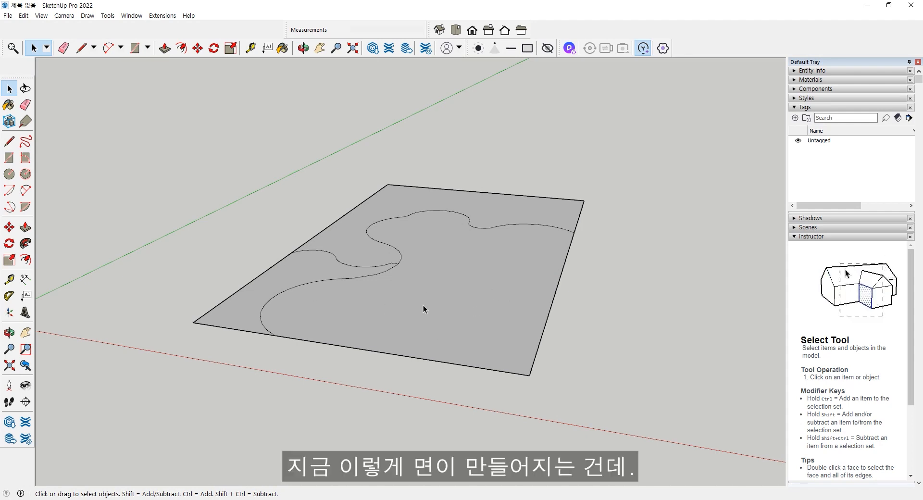
click(461, 307)
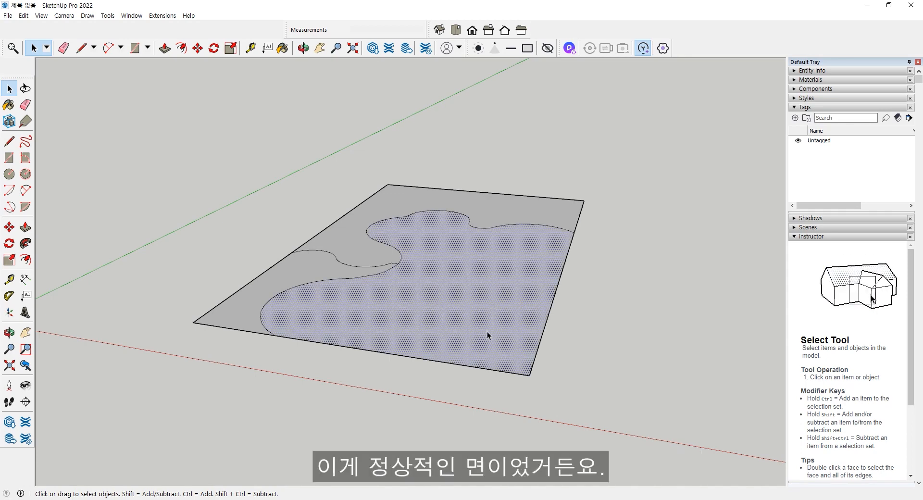
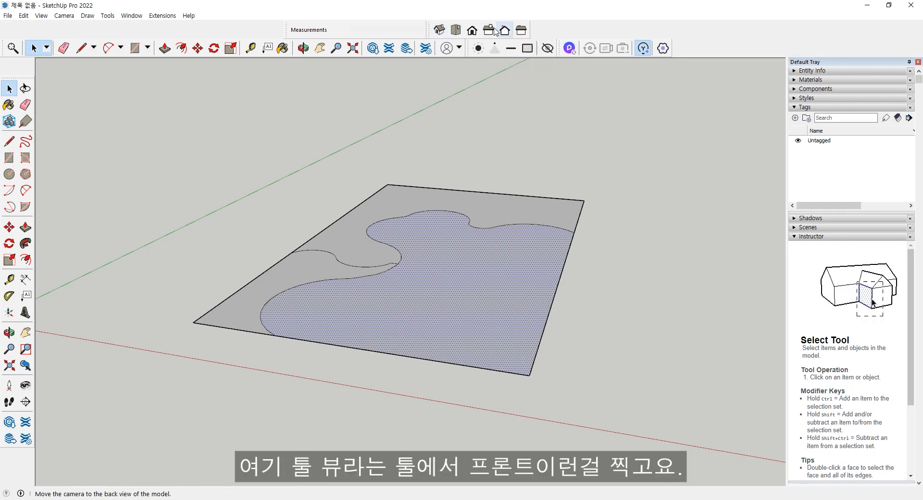
Step: Select the whole sheet in the Front view and make it a group
click(472, 31)
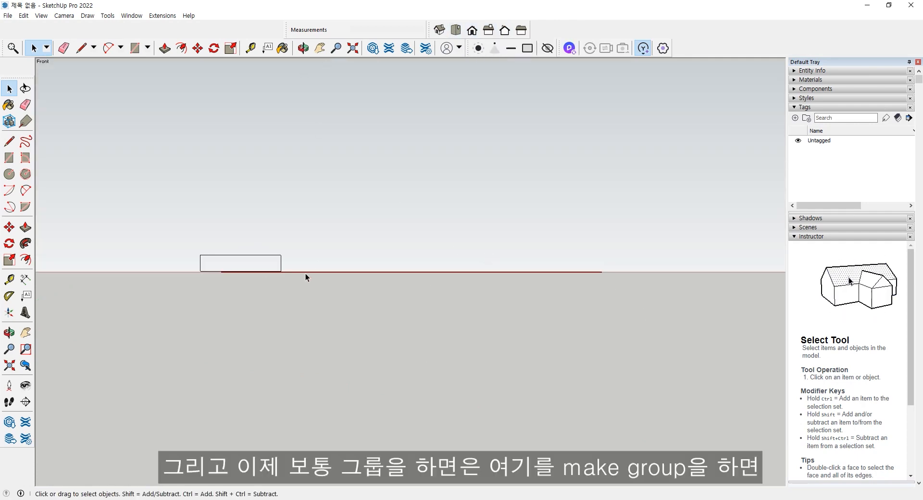
drag(305, 277, 607, 290)
right_click(595, 274)
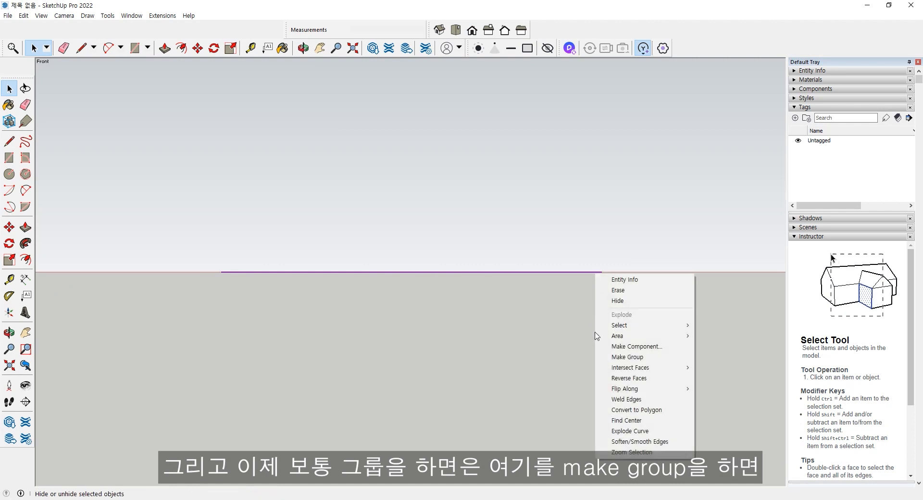
click(619, 357)
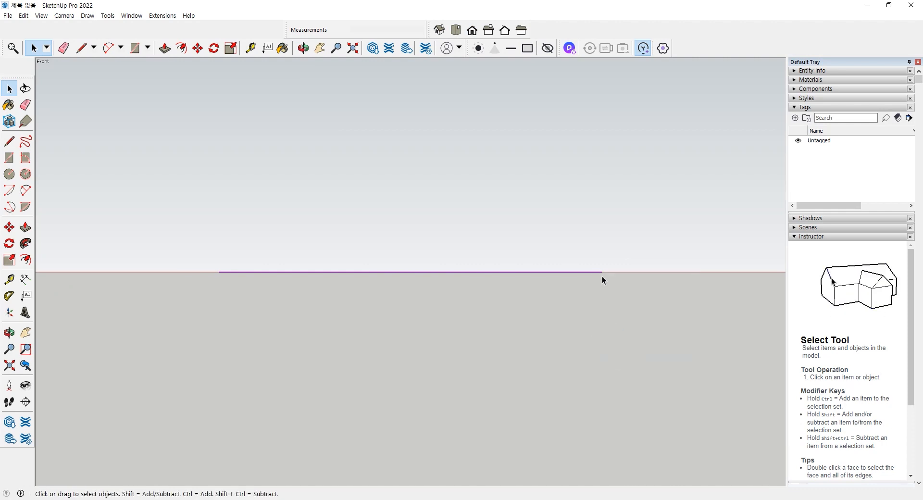
Step: Inspect the group's end edge-on, and set the camera to Parallel Projection in the Front view
scroll(601, 272, up, 6)
scroll(602, 269, down, 3)
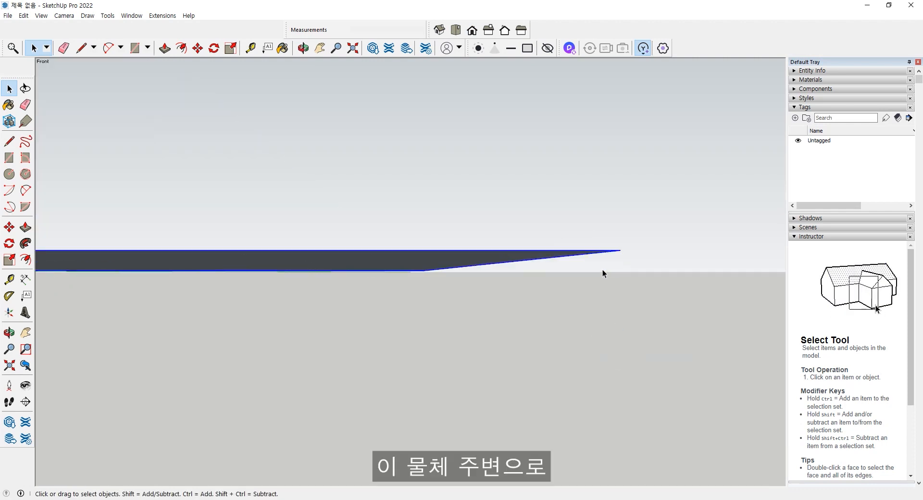
scroll(602, 269, down, 2)
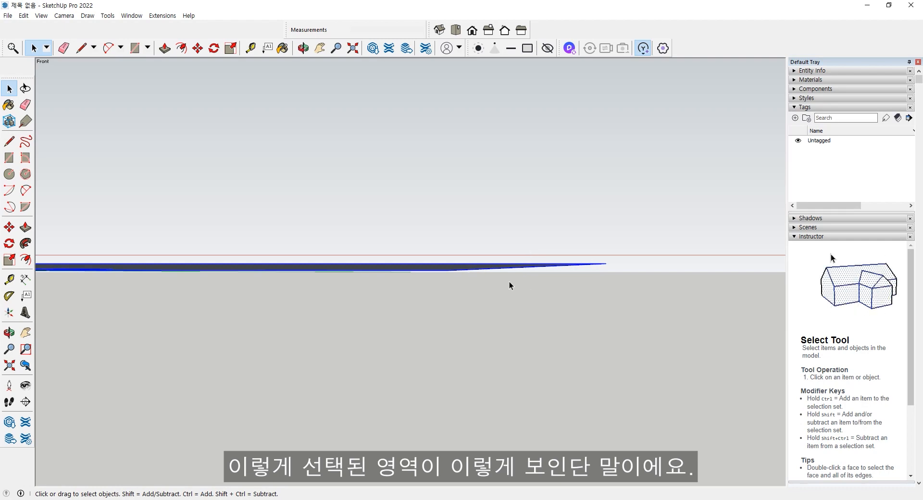
scroll(413, 258, down, 3)
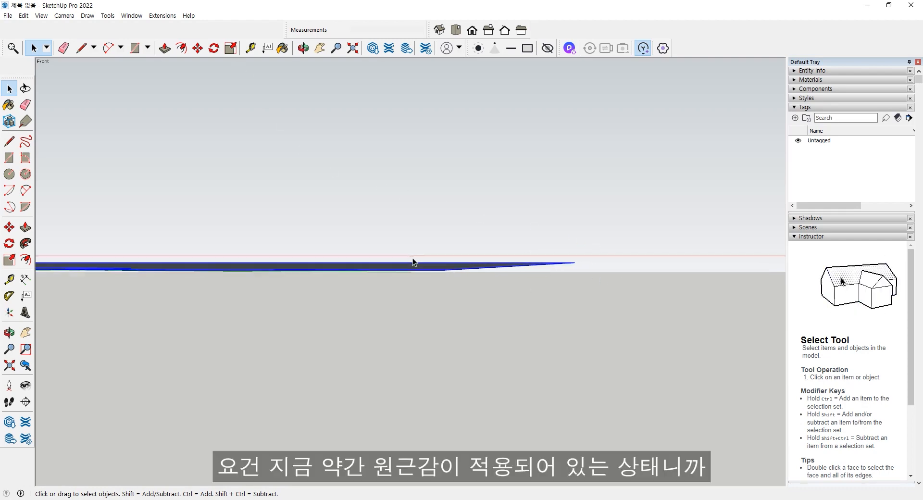
middle_drag(400, 265, 390, 302)
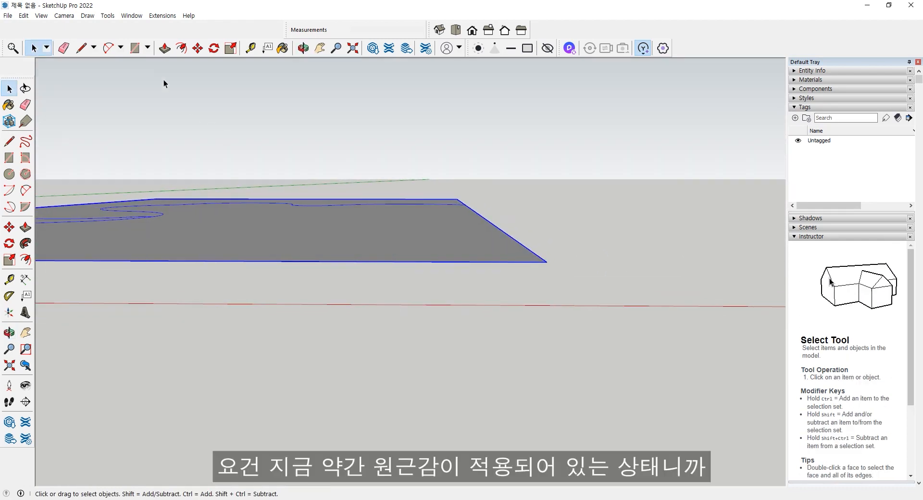
click(59, 16)
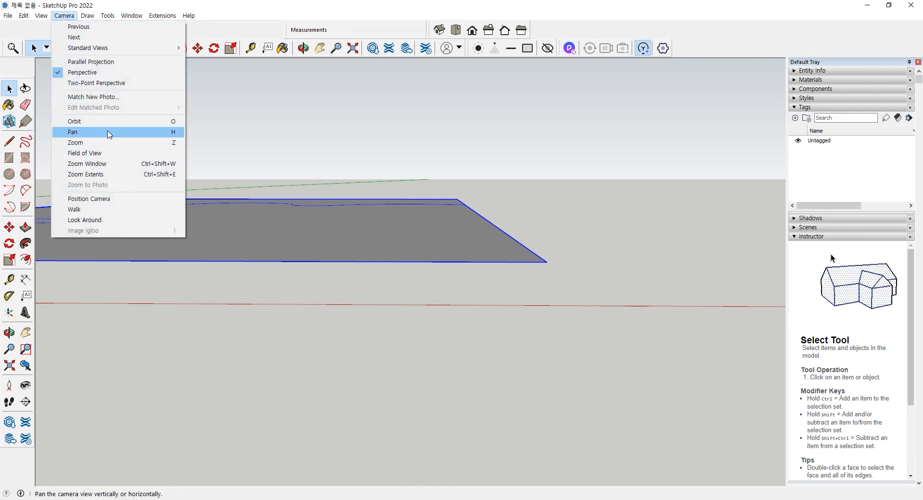
click(112, 62)
click(472, 32)
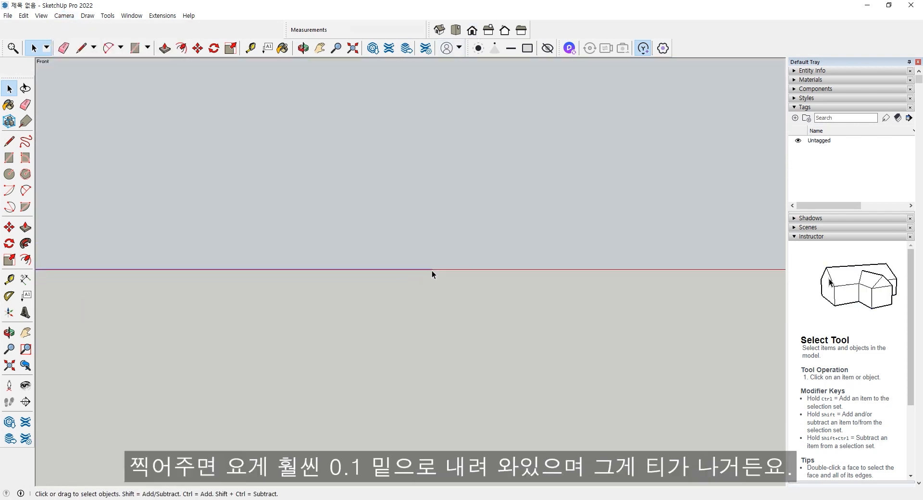
Step: Inside the group, move the sheet's front corner 0.1 mm down along the blue axis and close the group
scroll(434, 265, up, 4)
mouse_move(420, 284)
middle_down()
mouse_move(423, 310)
mouse_move(410, 288)
mouse_move(392, 286)
mouse_move(398, 270)
mouse_move(356, 330)
mouse_move(412, 283)
middle_up()
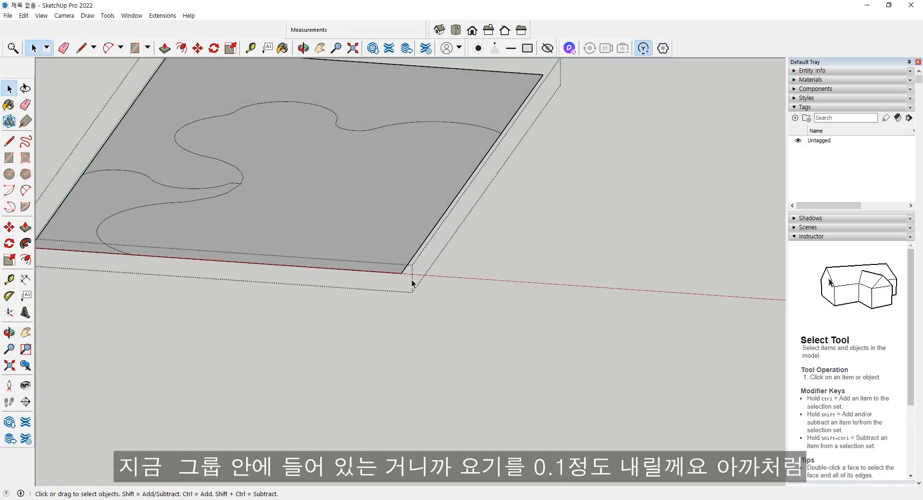
click(8, 227)
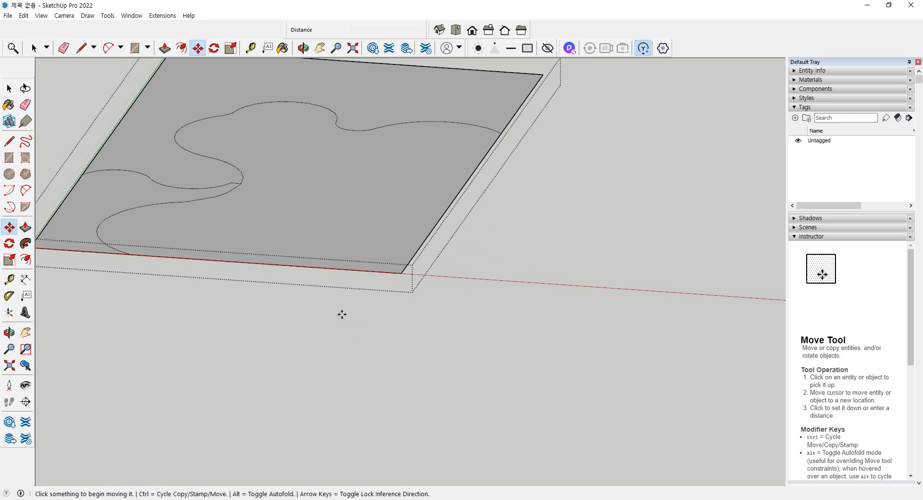
click(401, 274)
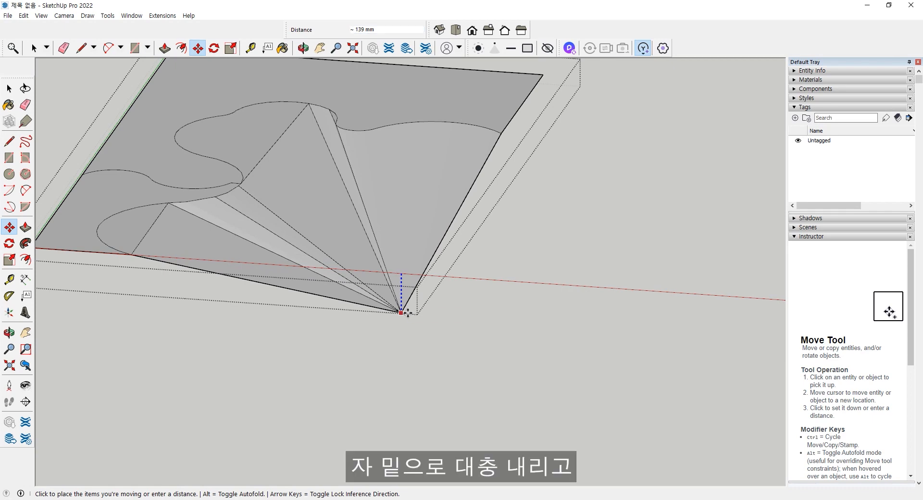
click(406, 313)
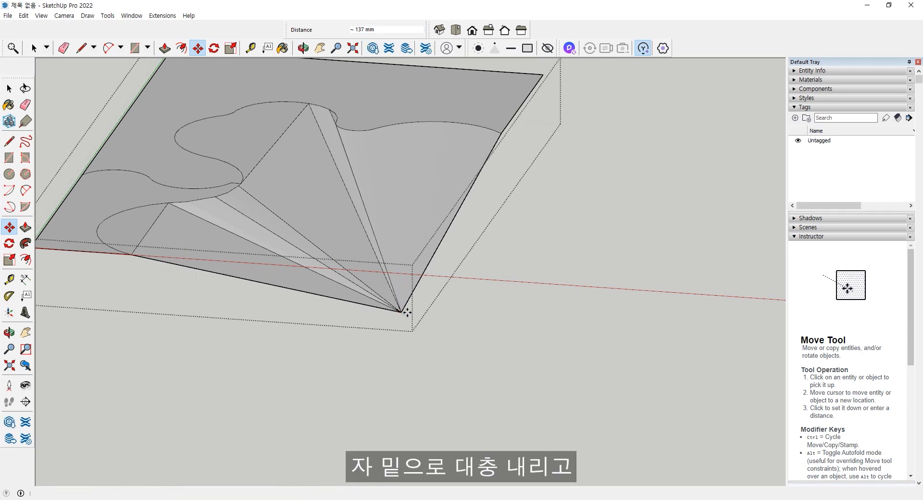
text(0.1)
key(Return)
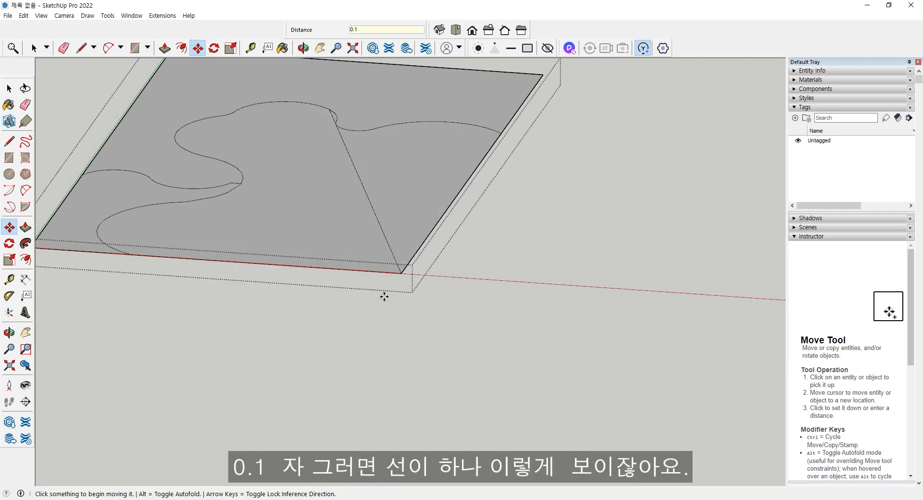
key(space)
click(463, 287)
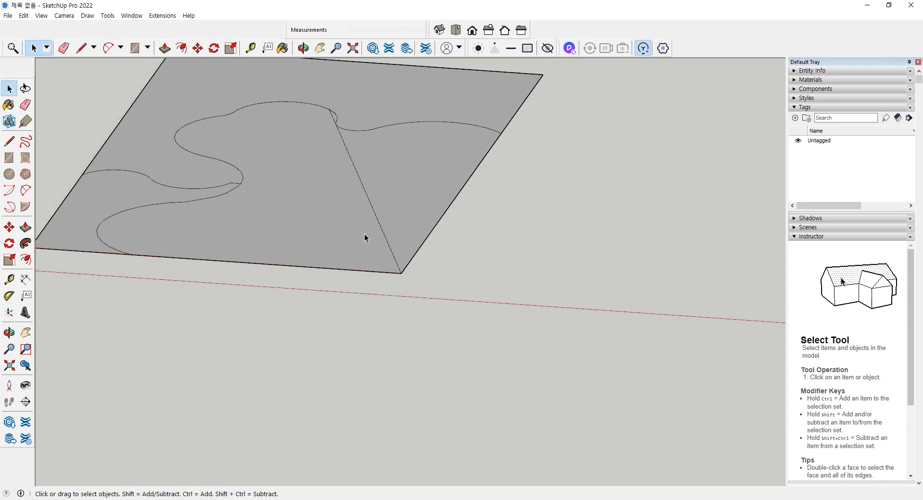
click(378, 228)
click(528, 305)
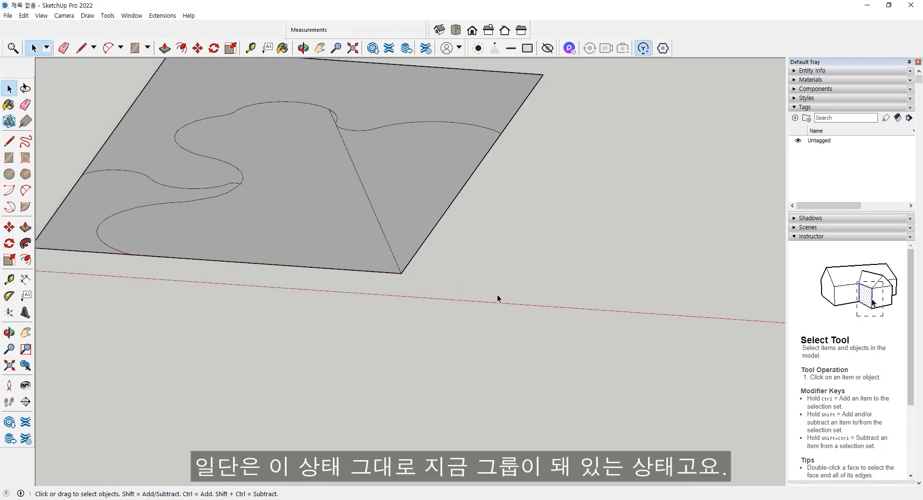
Step: Examine the group's end edge-on in the Front view with Parallel Projection for any thickness that reveals an uneven face
middle_drag(389, 291, 400, 232)
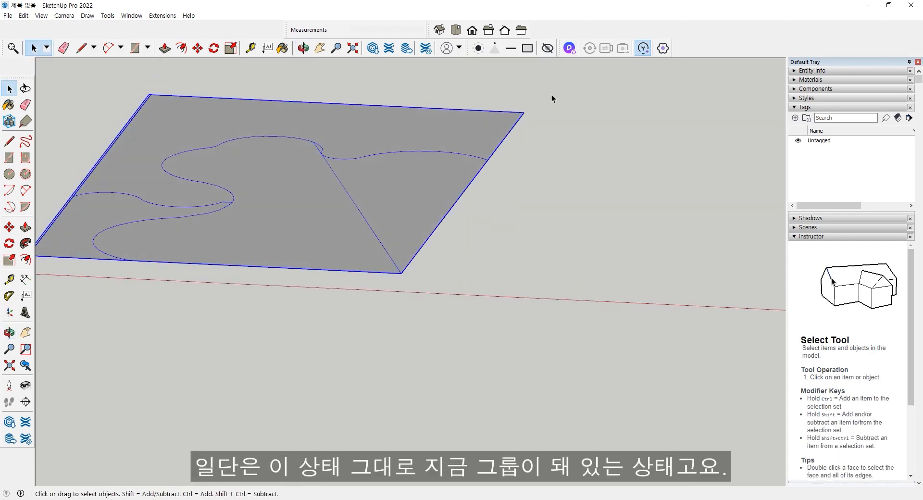
click(472, 30)
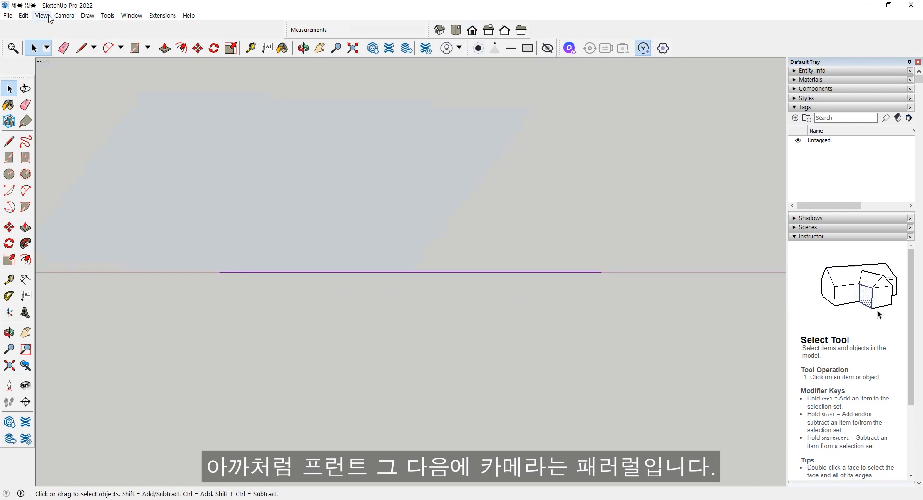
click(69, 18)
click(96, 62)
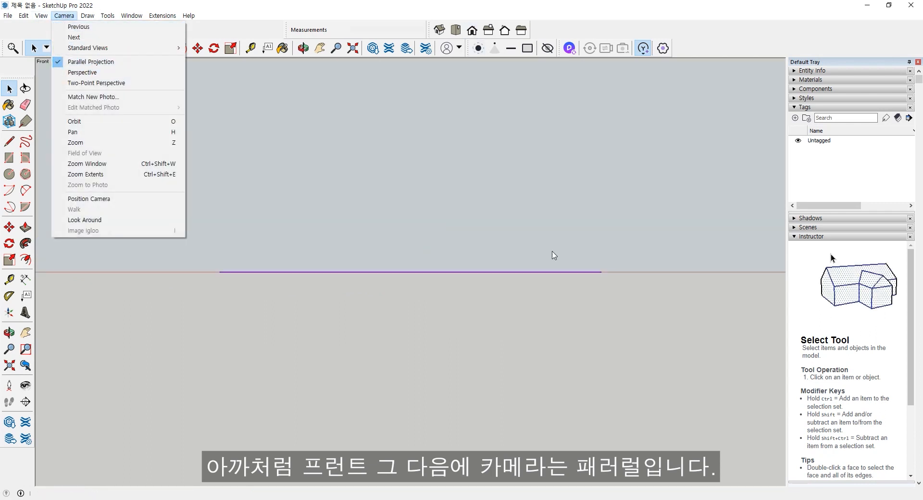
scroll(611, 274, up, 5)
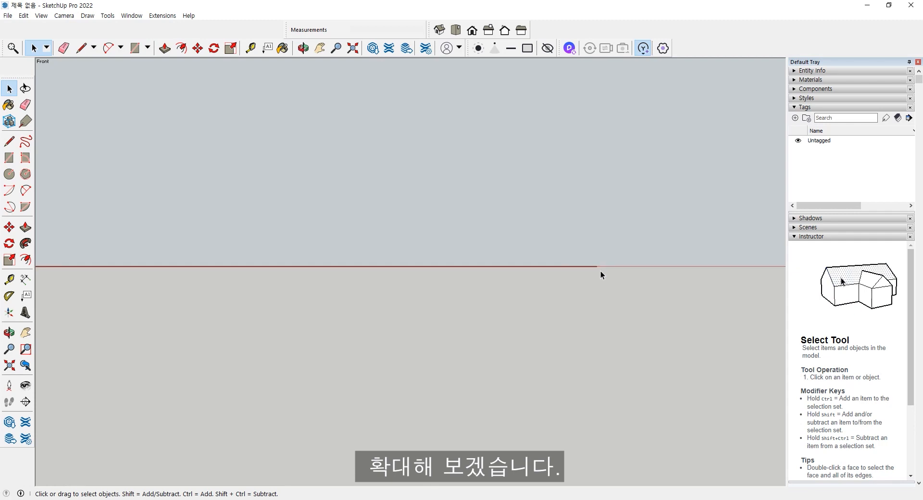
scroll(598, 265, up, 10)
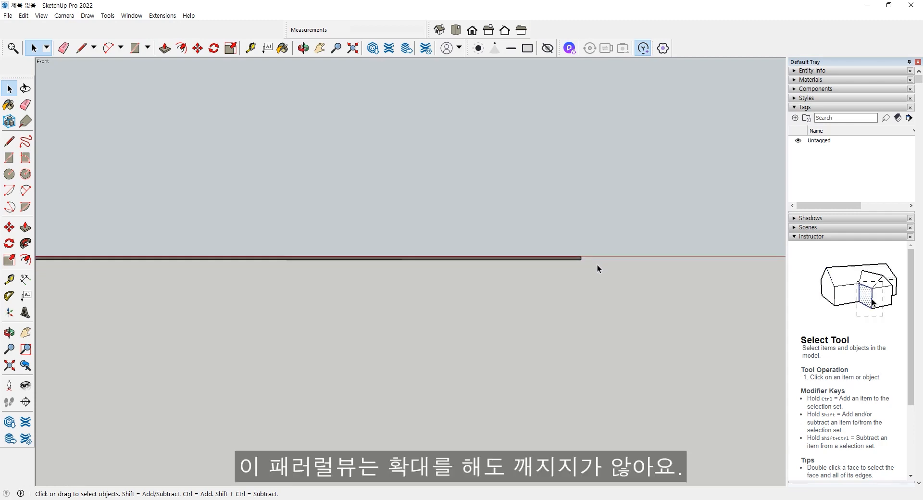
scroll(581, 260, up, 5)
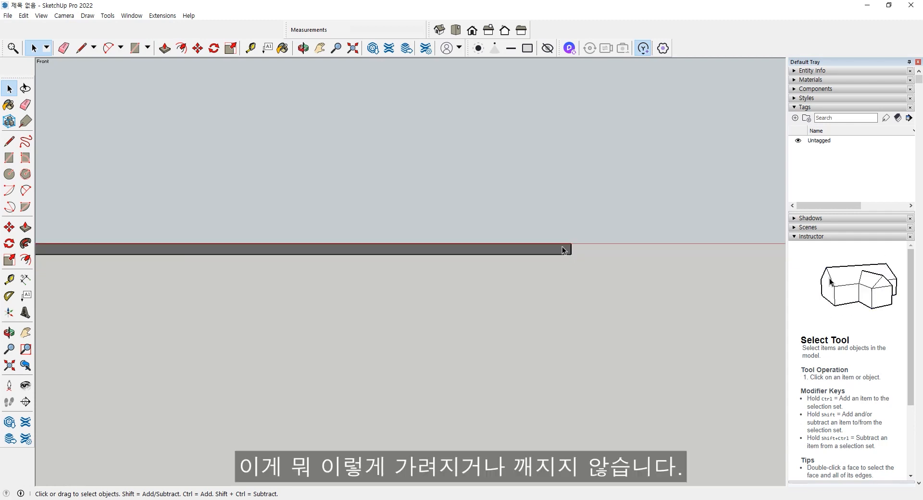
scroll(567, 251, up, 2)
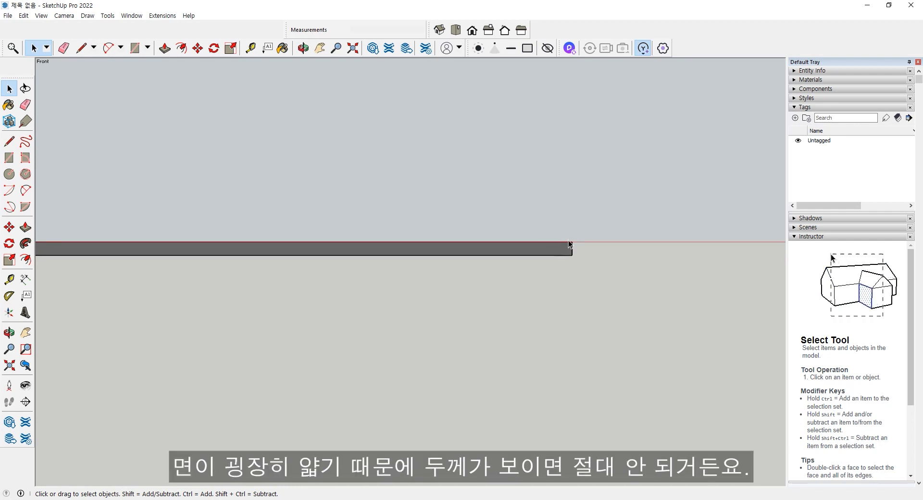
middle_drag(567, 255, 558, 287)
scroll(558, 291, down, 8)
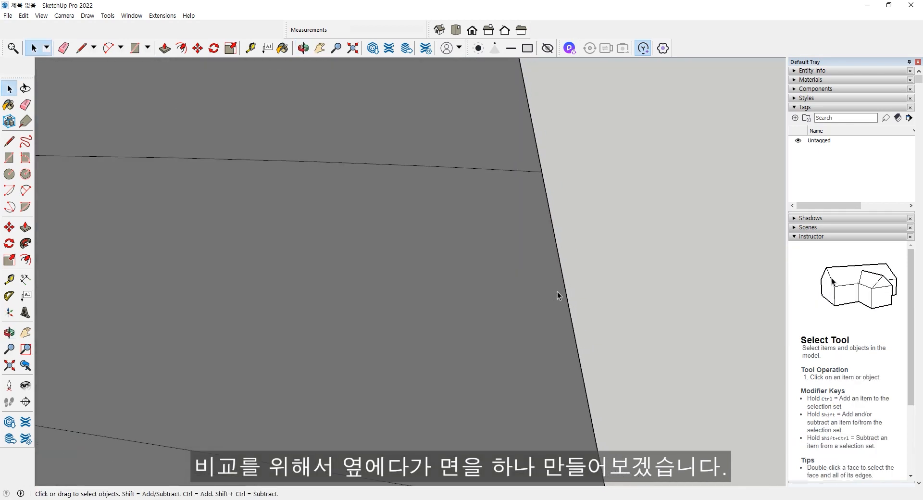
Step: Draw a flat rectangle on the ground beside the group's front corner as a comparison face
shift+middle_drag(564, 342, 447, 351)
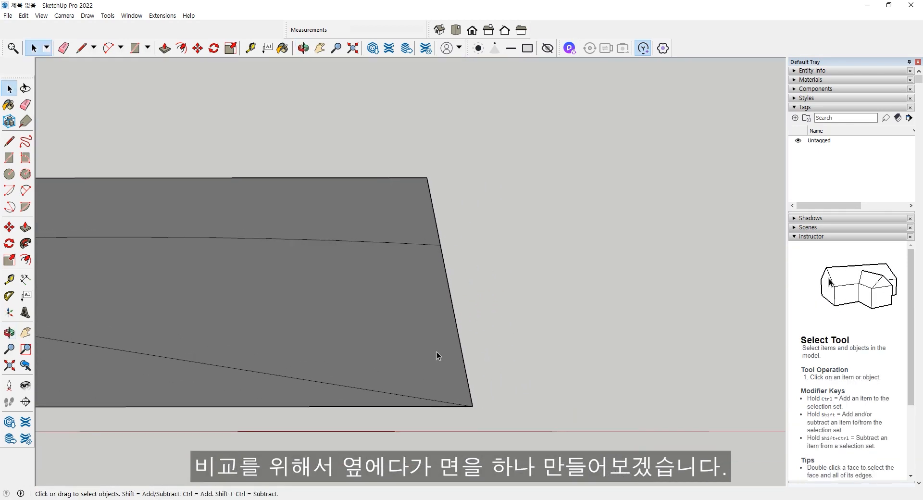
click(9, 157)
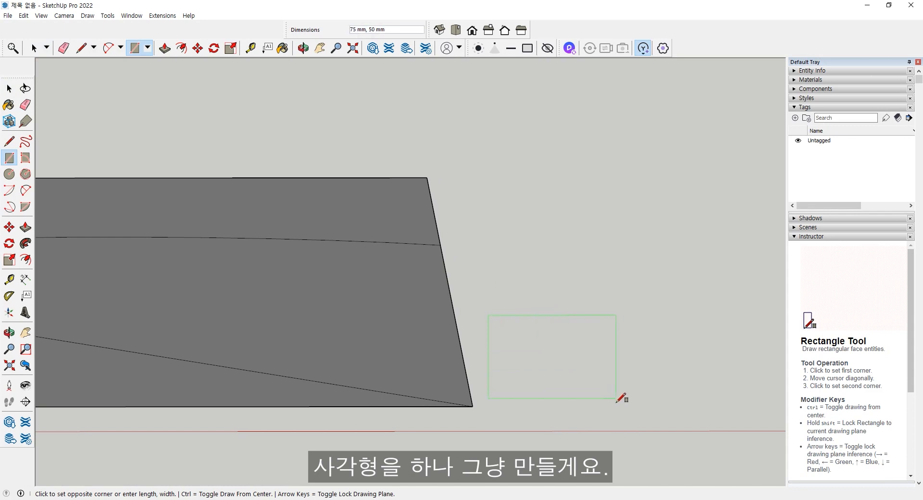
middle_drag(616, 403, 511, 396)
scroll(583, 363, down, 3)
middle_drag(568, 377, 501, 370)
scroll(530, 389, down, 4)
key(Escape)
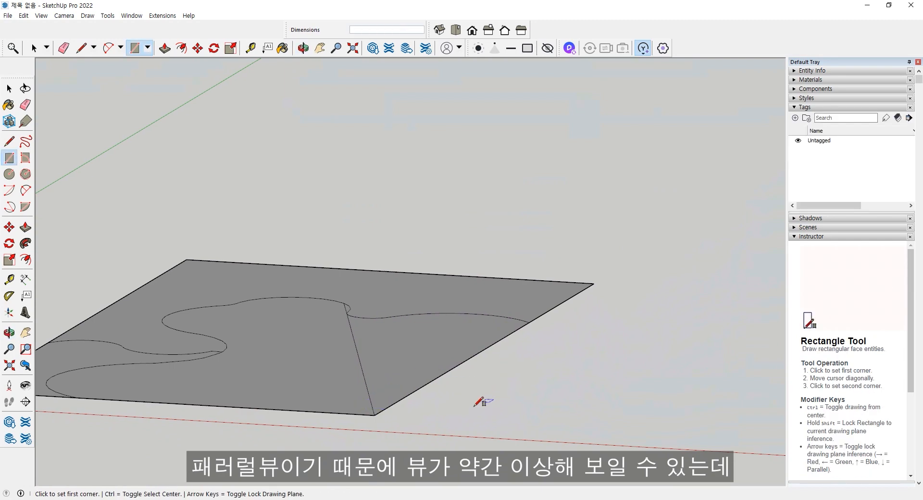
click(412, 421)
click(560, 395)
middle_drag(478, 417, 532, 385)
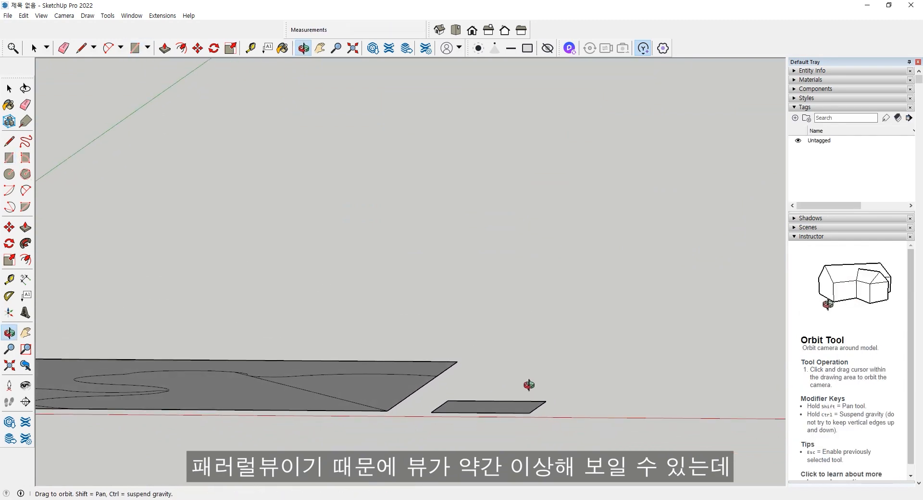
Step: Examine the comparison rectangle's end edge-on in the Front view at very high magnification for any thickness
click(472, 29)
scroll(382, 265, up, 5)
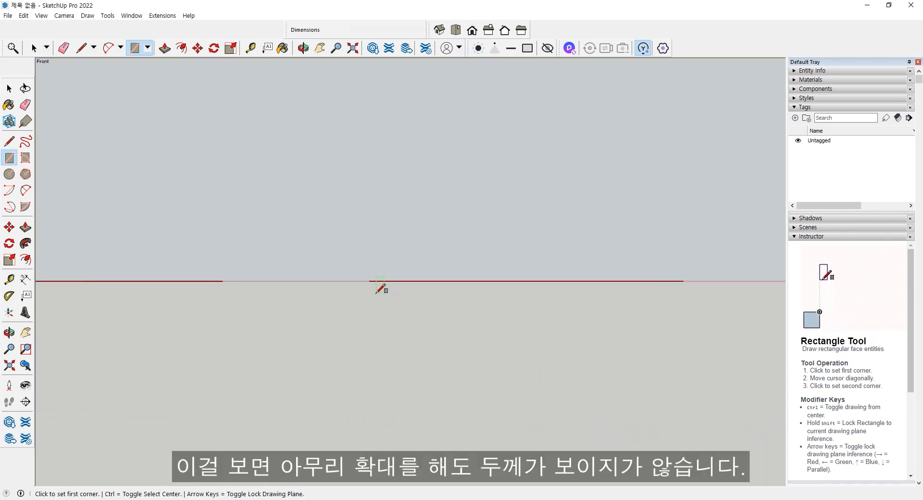
scroll(336, 264, up, 4)
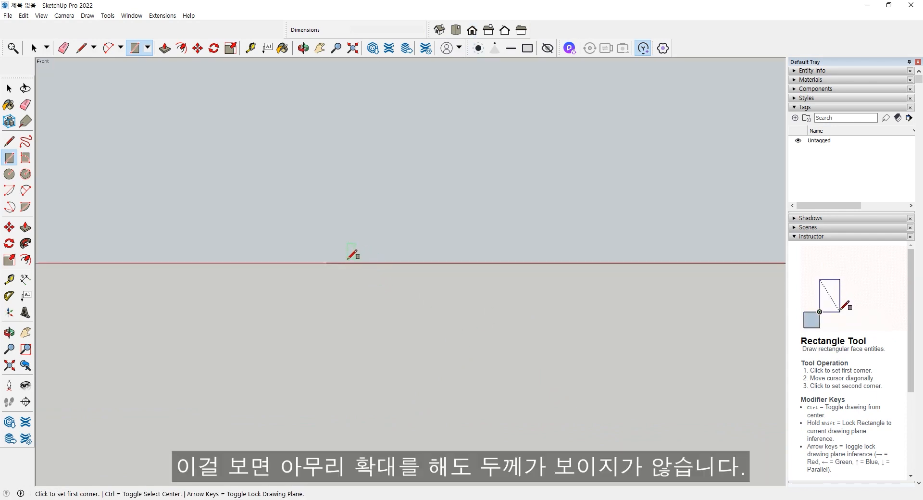
scroll(299, 265, up, 5)
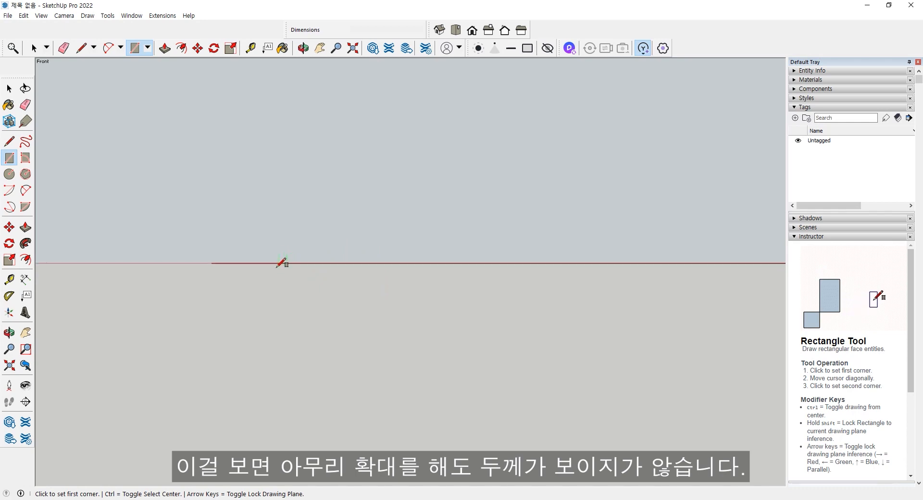
scroll(227, 265, up, 5)
shift+middle_drag(228, 276, 573, 336)
scroll(419, 320, up, 1)
scroll(380, 301, up, 4)
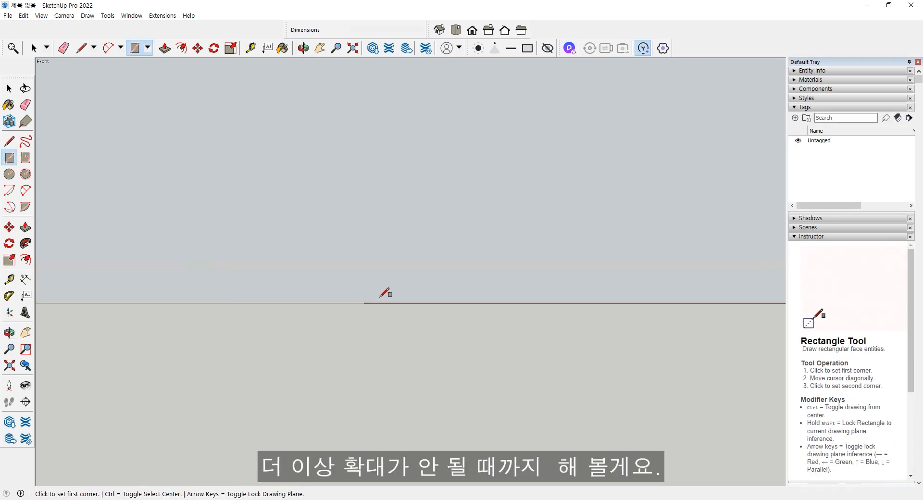
scroll(321, 288, up, 5)
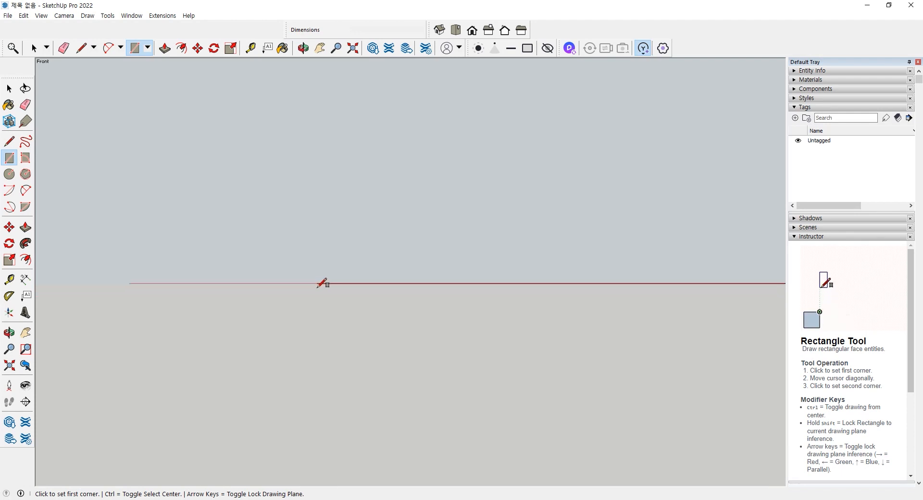
scroll(323, 284, down, 3)
scroll(327, 283, up, 5)
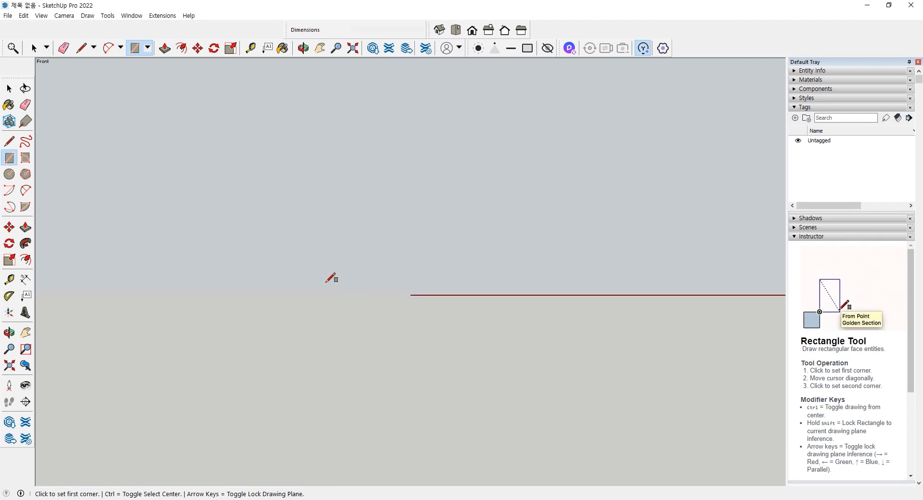
scroll(413, 304, up, 6)
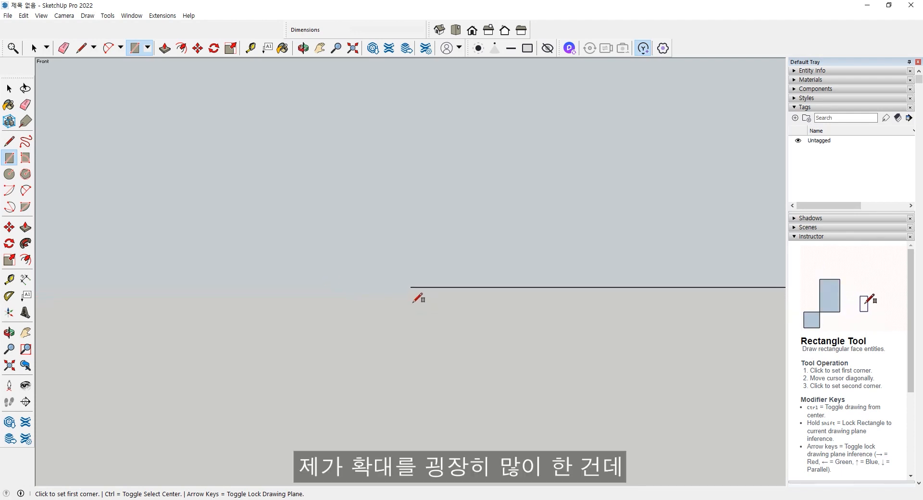
scroll(419, 279, up, 2)
scroll(431, 175, up, 3)
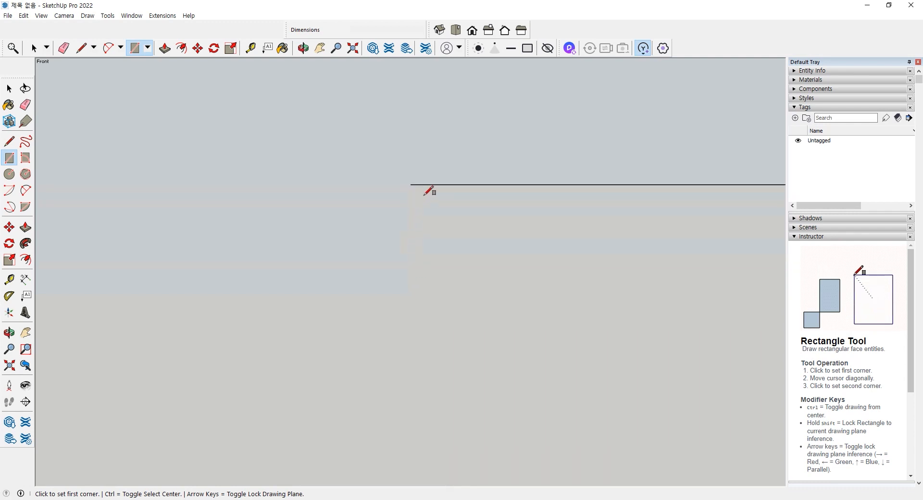
scroll(426, 168, up, 3)
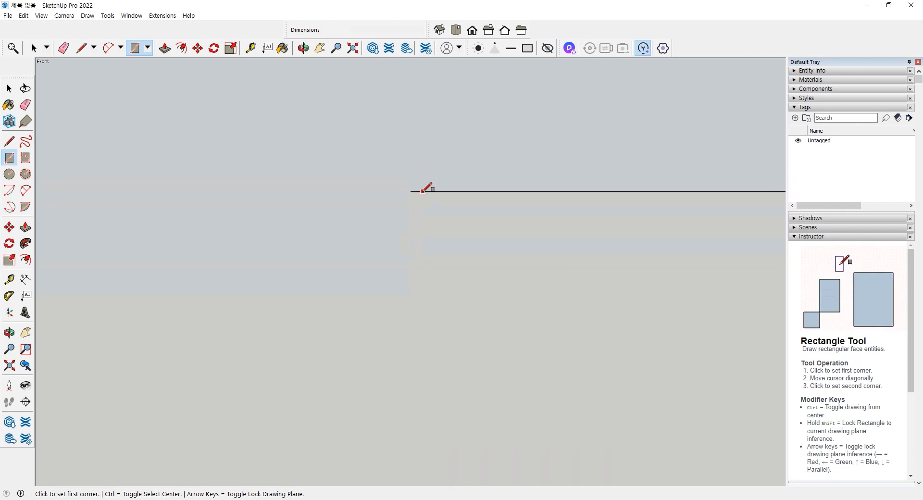
scroll(426, 191, up, 4)
scroll(428, 188, up, 7)
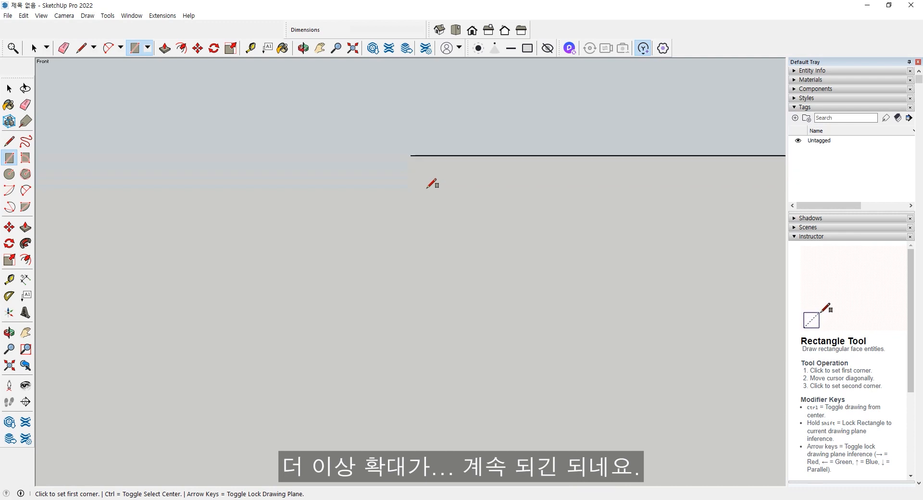
shift+middle_drag(430, 156, 431, 305)
scroll(429, 278, up, 2)
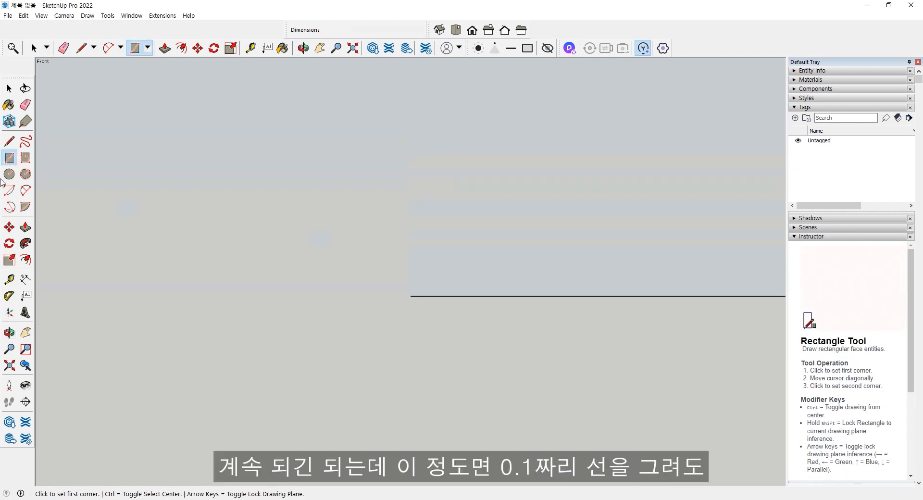
key(l)
click(413, 333)
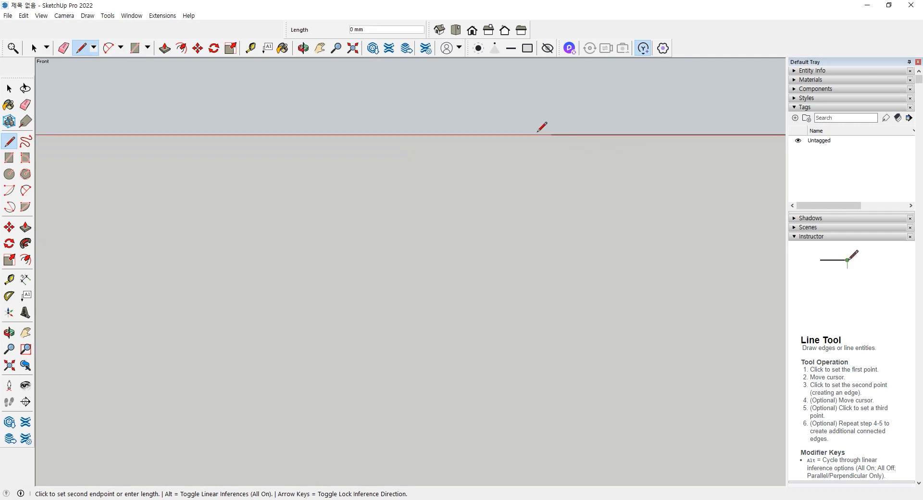
middle_click(453, 443)
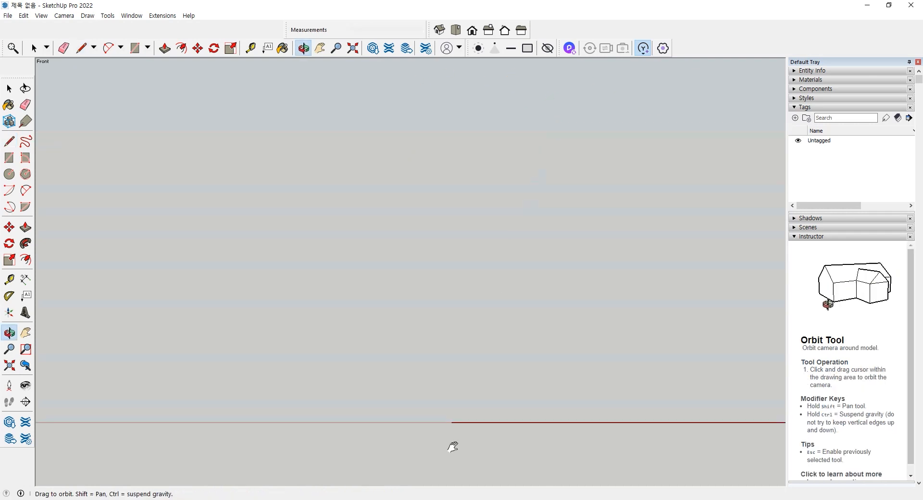
scroll(480, 324, down, 2)
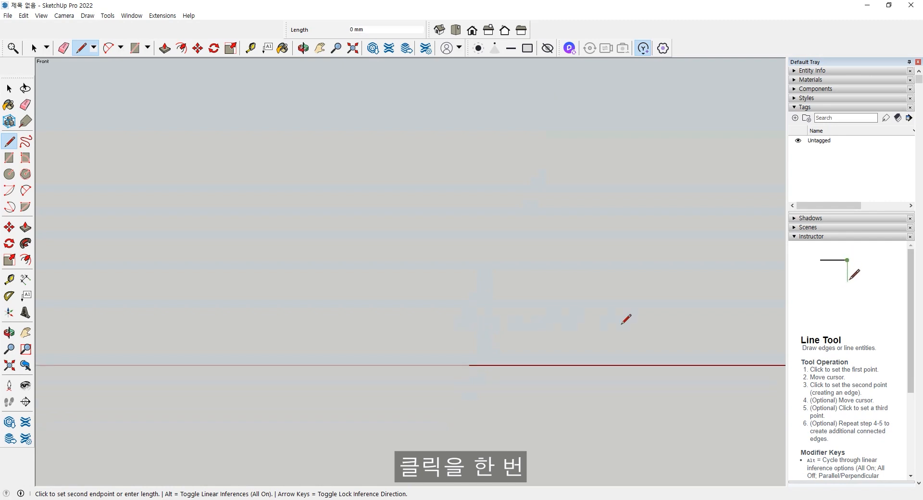
scroll(521, 308, down, 1)
middle_drag(521, 309, 494, 321)
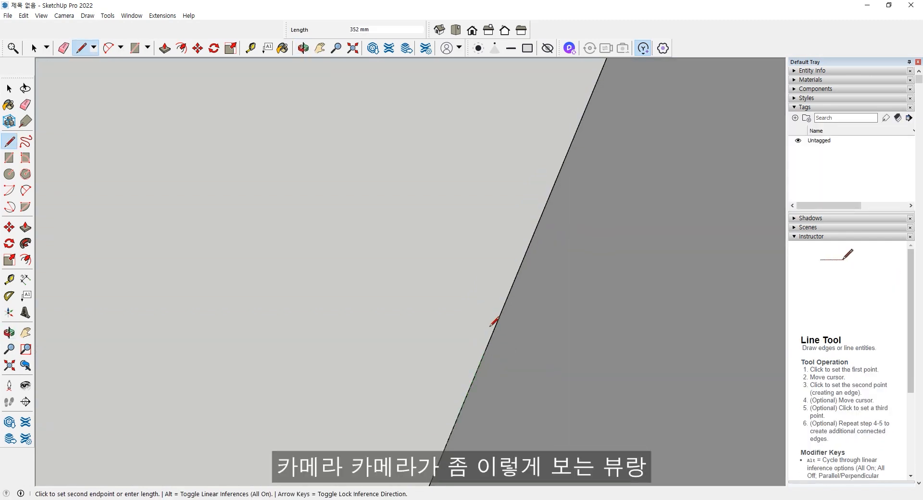
scroll(445, 337, down, 2)
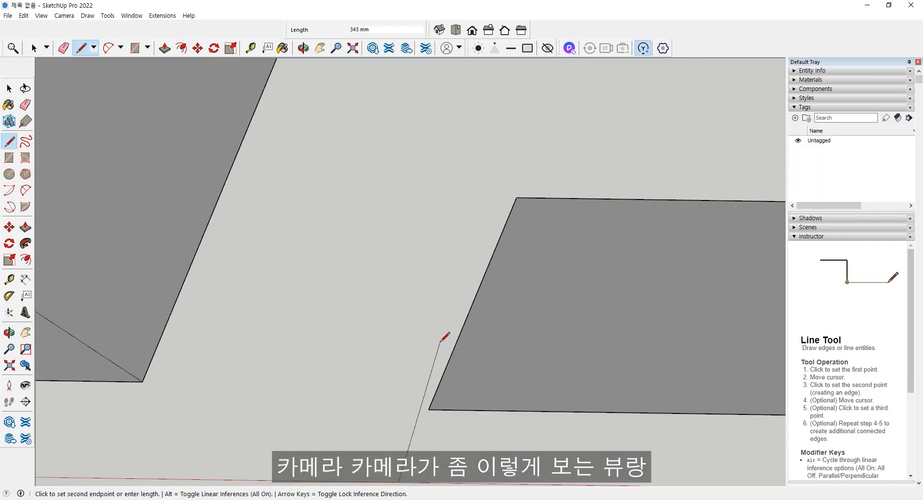
scroll(443, 339, down, 3)
scroll(440, 373, up, 1)
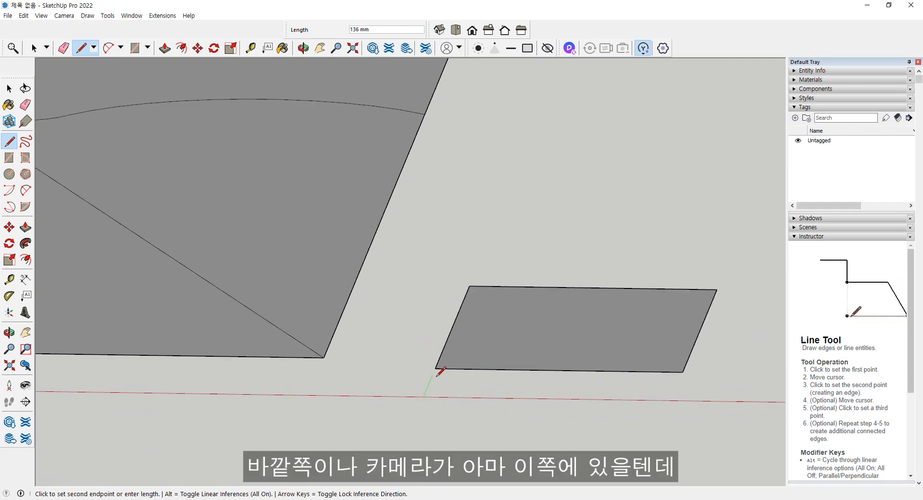
key(Escape)
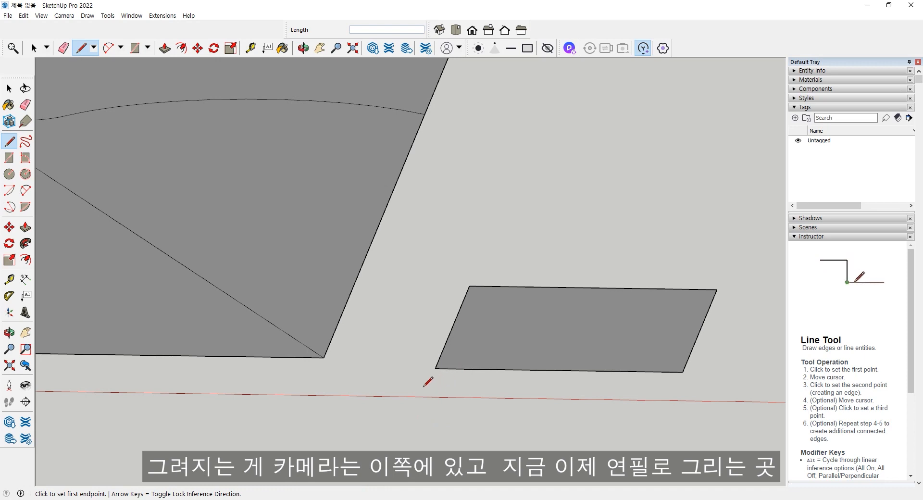
Step: Draw a small upright rectangle in front of the flat comparison rectangle and delete it again
scroll(441, 378, up, 2)
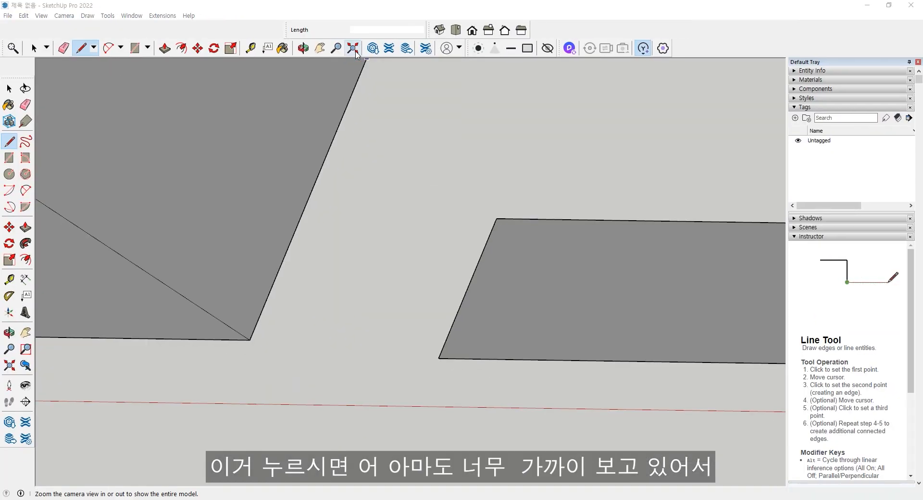
middle_drag(453, 164, 439, 340)
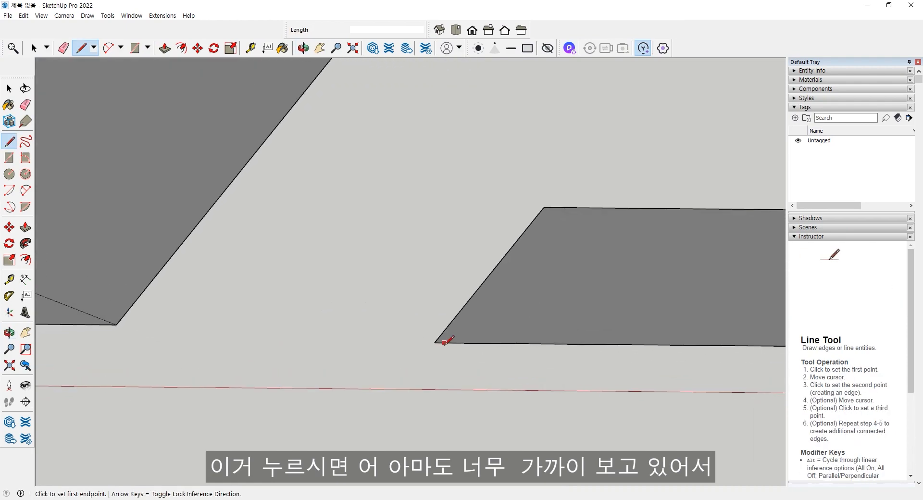
scroll(439, 340, up, 3)
scroll(454, 334, down, 2)
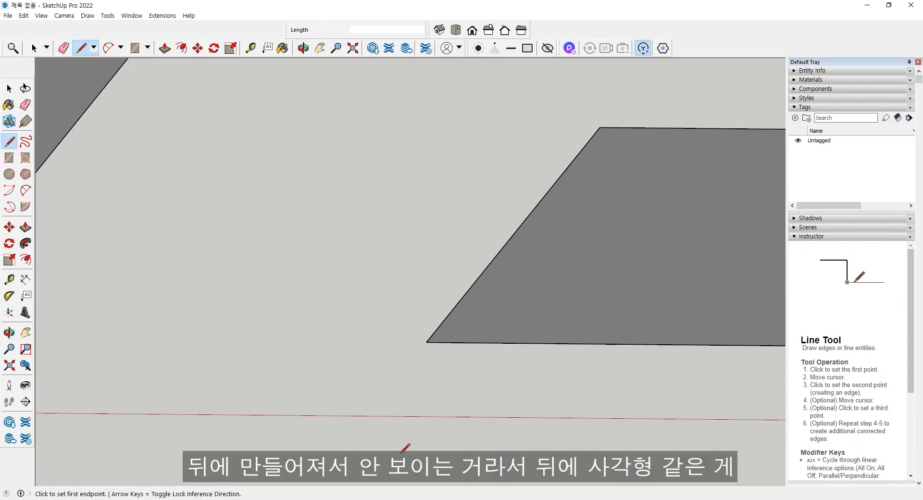
scroll(406, 442, down, 1)
click(9, 157)
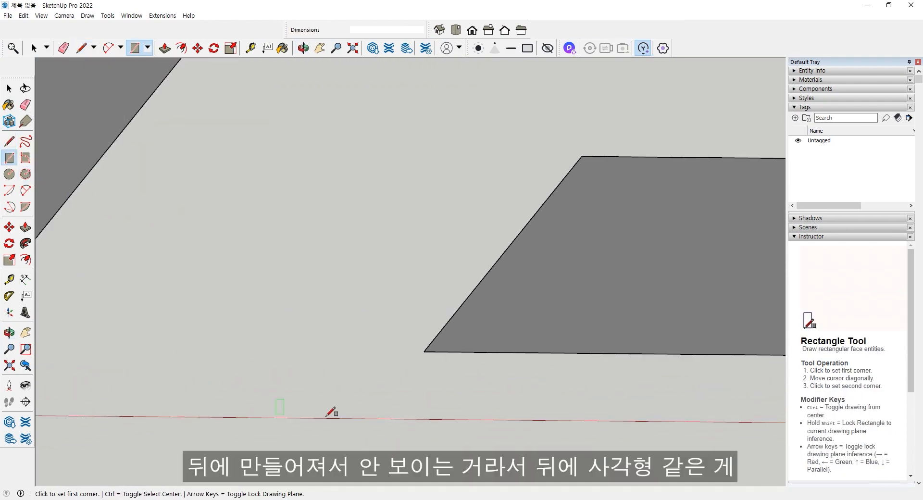
middle_drag(332, 412, 331, 439)
click(331, 438)
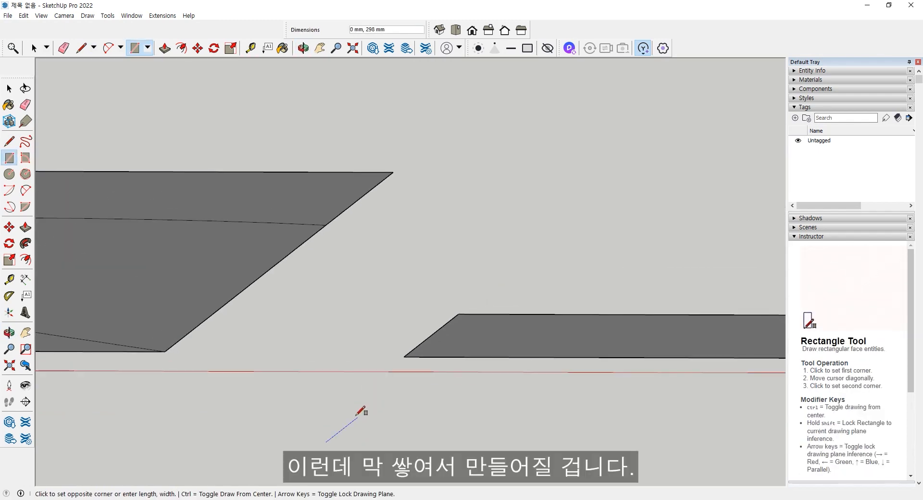
middle_drag(361, 411, 359, 379)
click(368, 212)
middle_drag(371, 207, 405, 337)
middle_drag(365, 426, 330, 375)
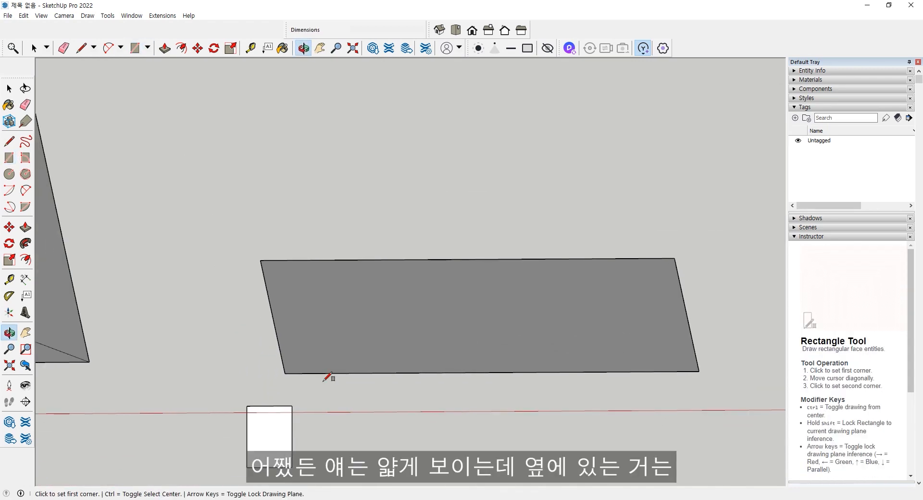
key(space)
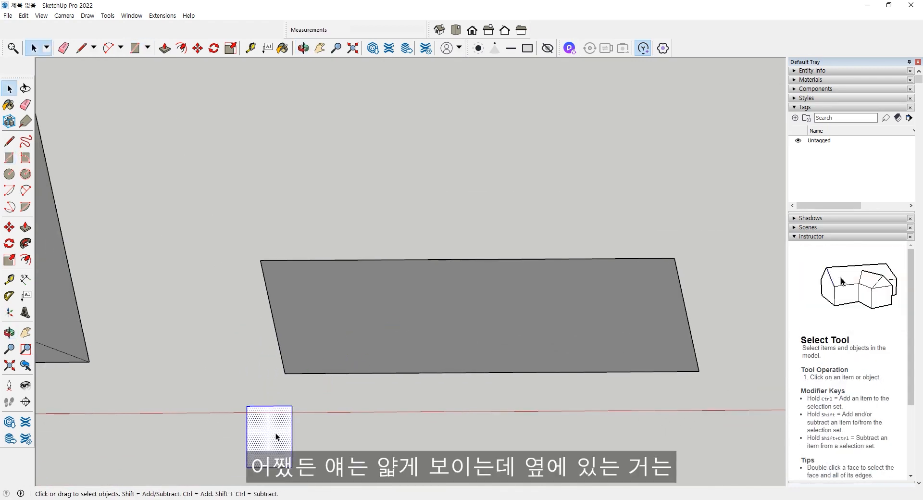
middle_drag(185, 410, 97, 365)
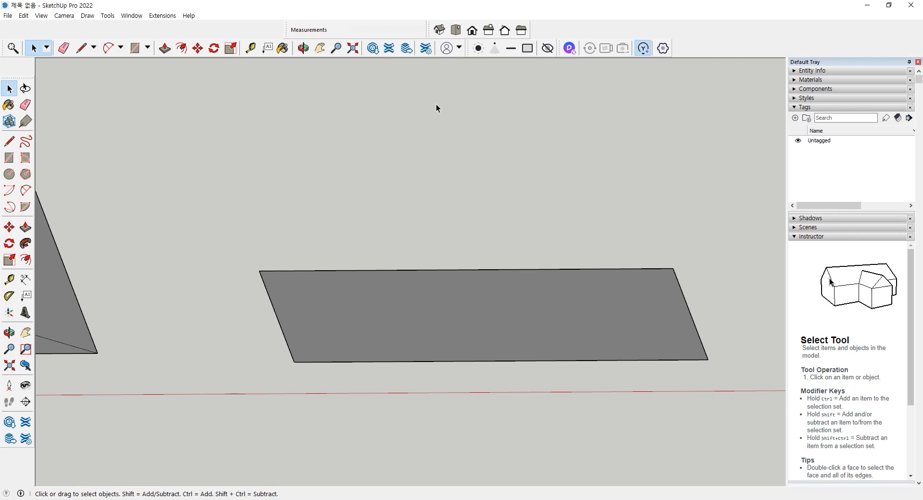
Step: Examine the group's end edge-on in the Front view and compare its thickness with the flat rectangle
click(473, 33)
middle_drag(318, 276, 264, 284)
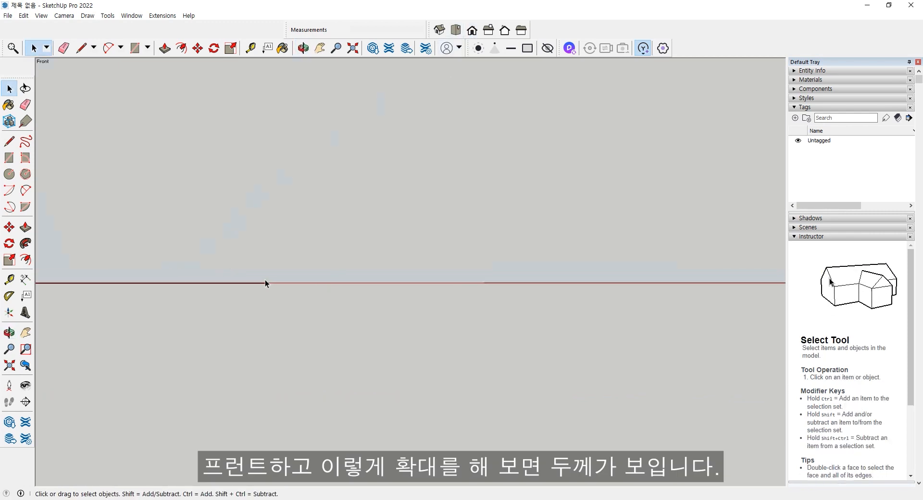
scroll(267, 283, up, 2)
scroll(271, 287, up, 5)
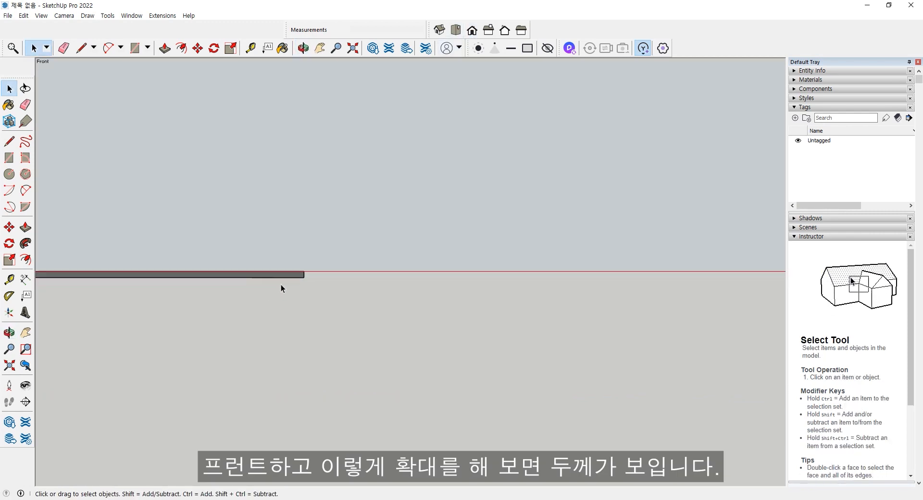
middle_drag(303, 283, 290, 277)
scroll(290, 275, down, 5)
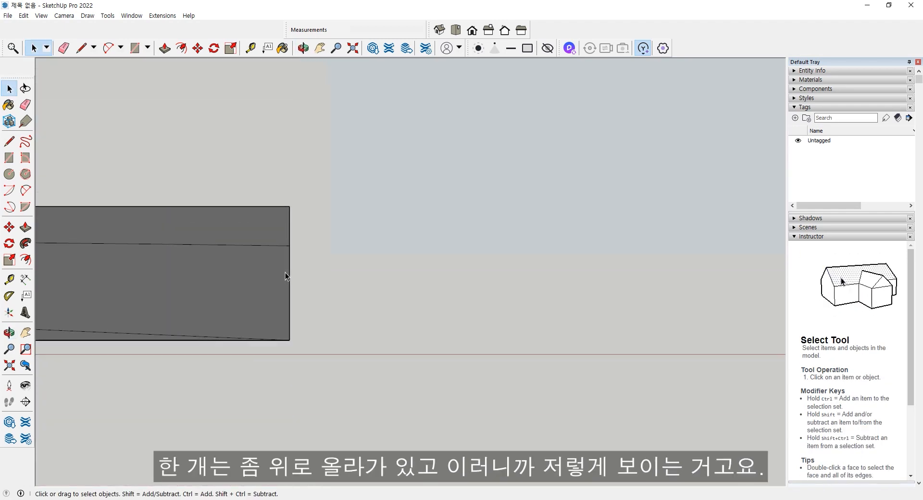
scroll(290, 279, down, 2)
scroll(288, 308, down, 1)
Step: Inside the group, delete the face between the curve, the diagonal edge and the sheet's end
middle_drag(288, 313, 350, 385)
scroll(260, 329, down, 6)
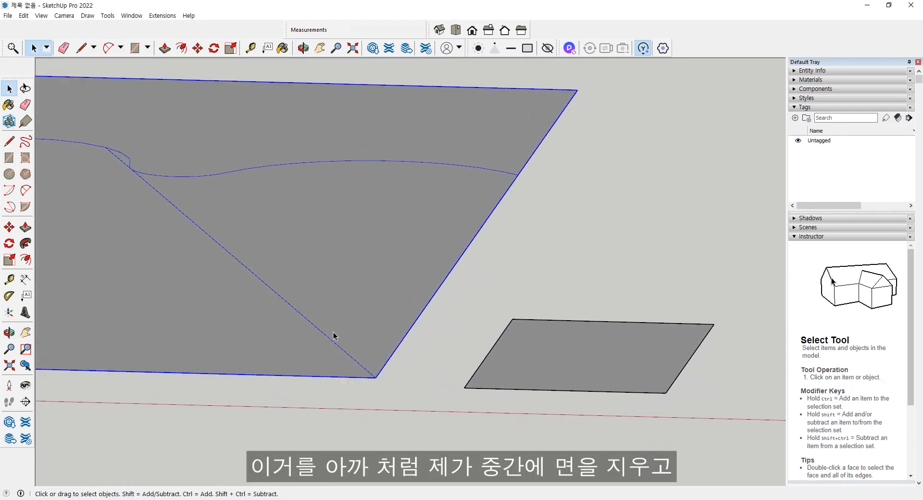
double_click(322, 343)
click(318, 331)
key(Delete)
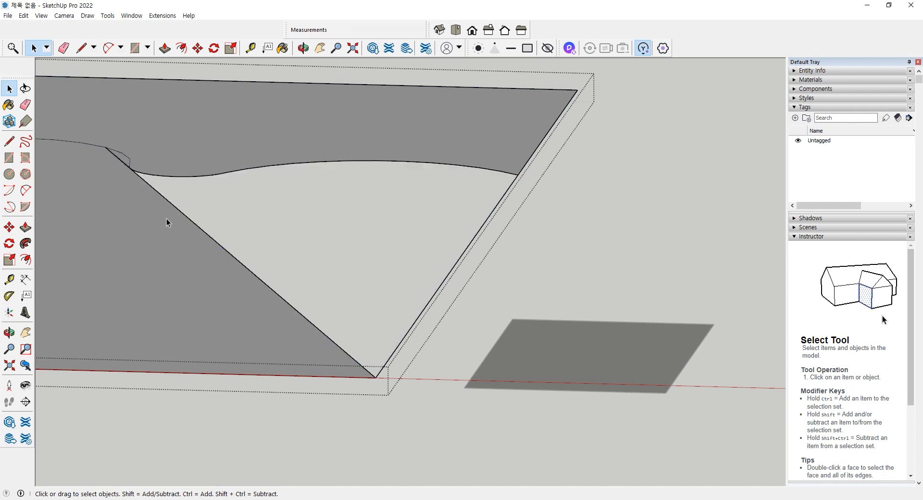
Step: Inside the group, delete the remaining diagonal edge and the leftover face in the curve's bay
click(121, 164)
key(Delete)
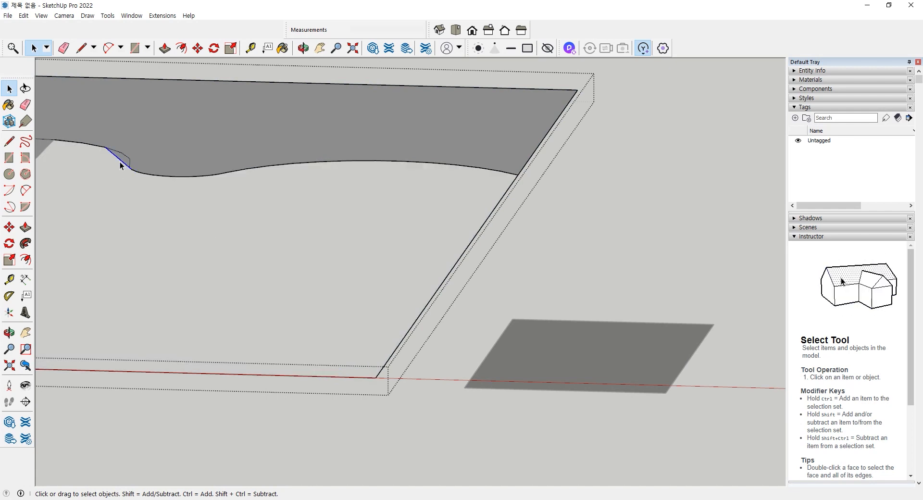
middle_drag(117, 165, 264, 218)
click(241, 181)
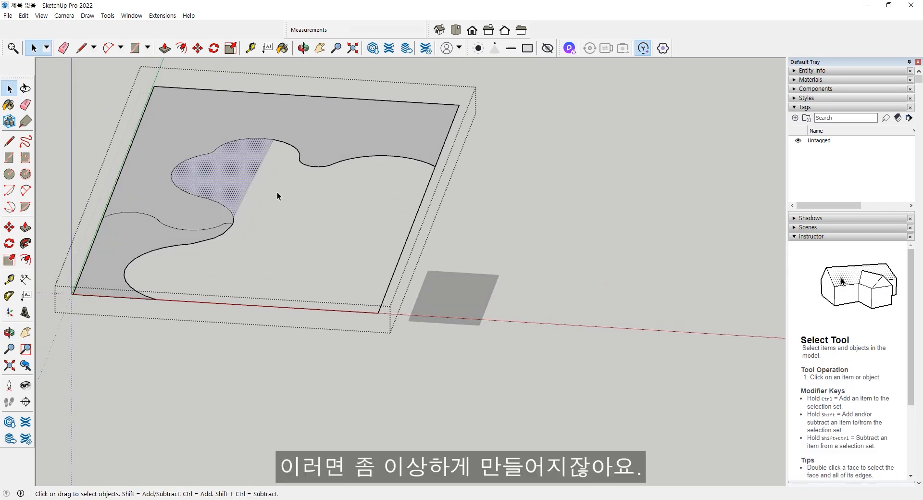
key(Delete)
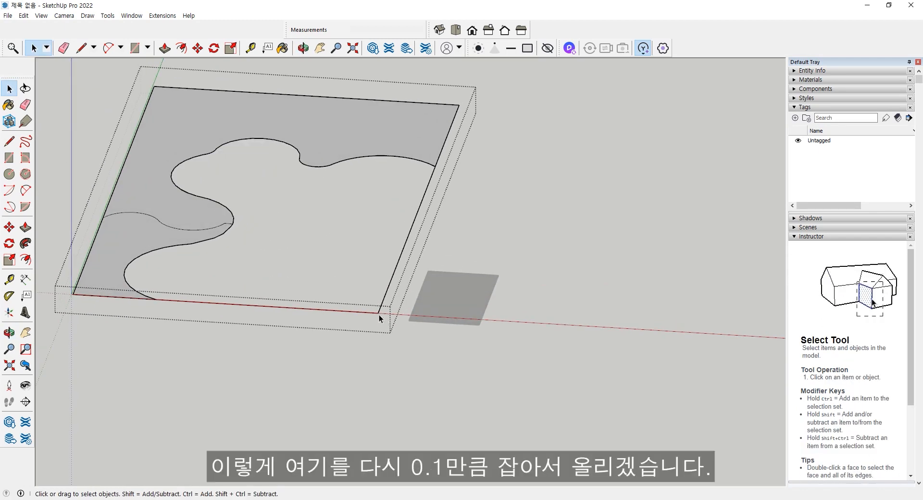
Step: Move the sheet's near open corner up 0.1 mm along the blue axis
click(9, 227)
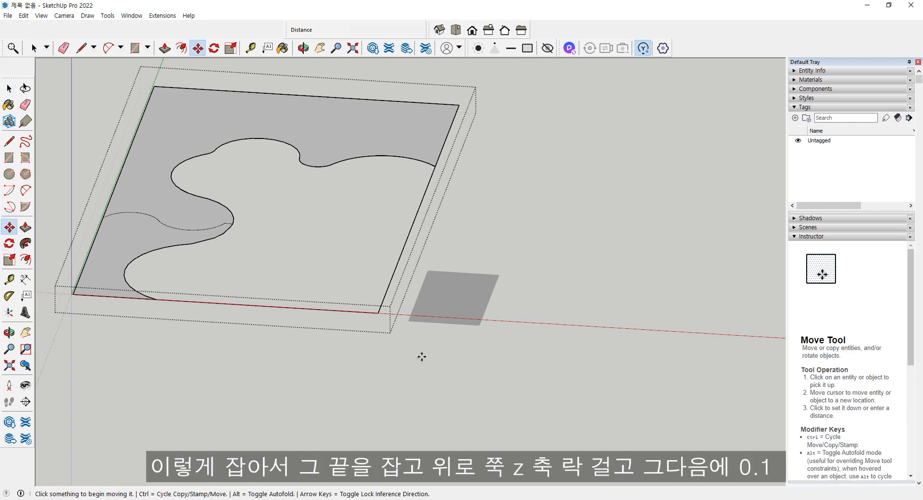
click(379, 313)
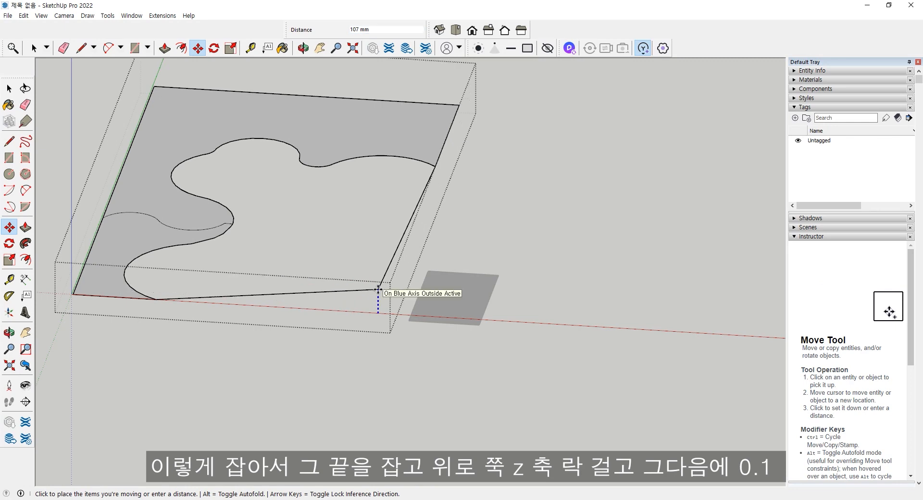
click(379, 290)
text(0.1)
key(Return)
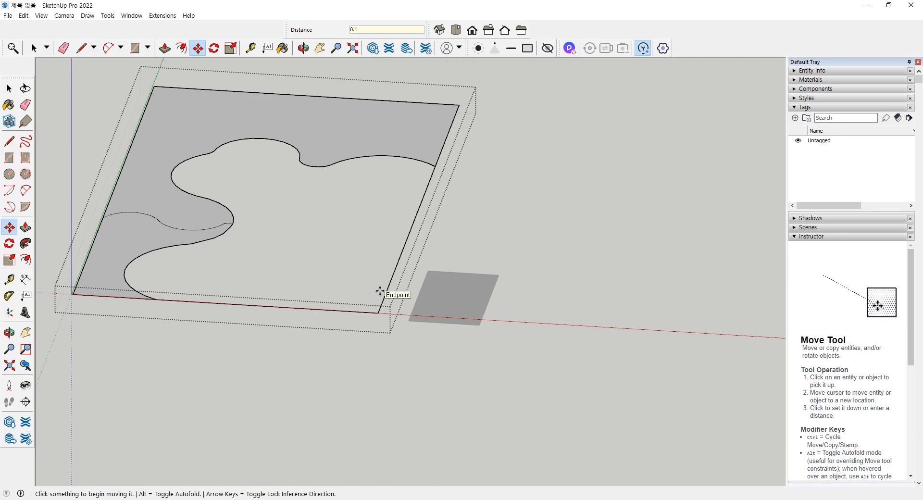
Step: Fill the opening by drawing a line from the curve's bulge to the sheet's end edge, and delete that dividing line
click(10, 141)
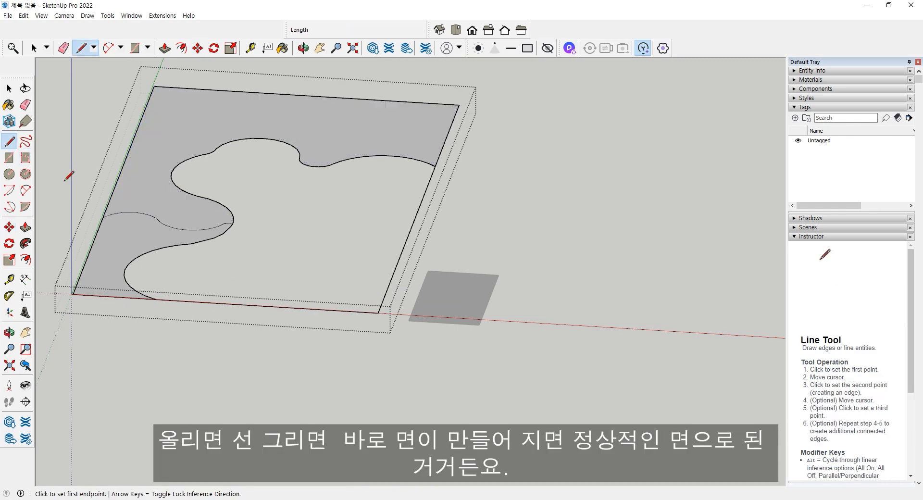
click(234, 218)
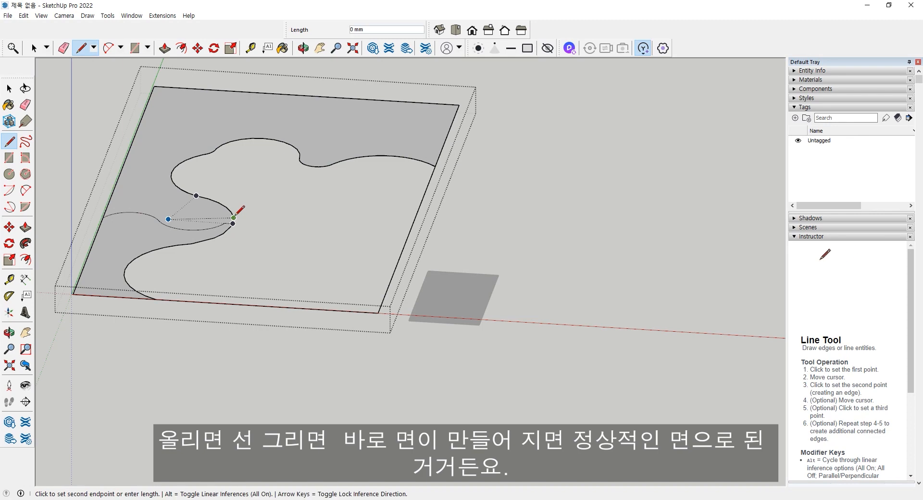
click(411, 228)
key(space)
click(390, 227)
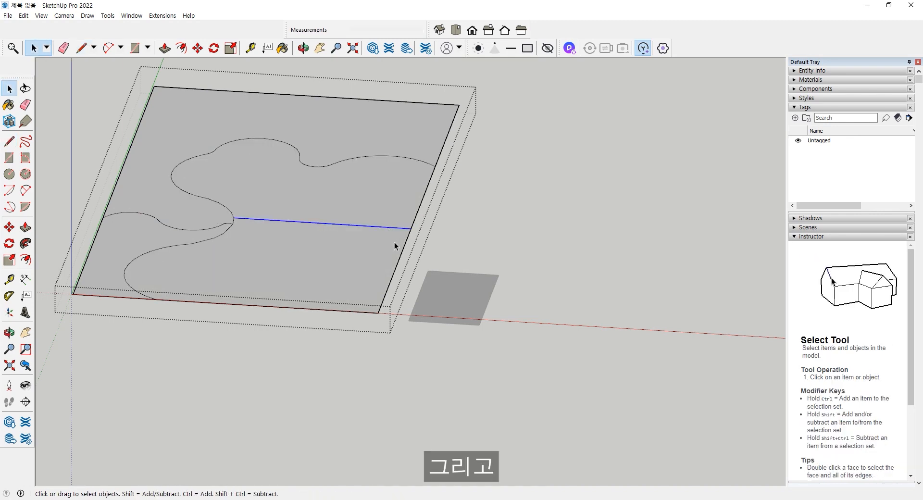
key(Delete)
Step: Close the group and examine its end edge-on in the Front view at high magnification for any thickness
click(521, 218)
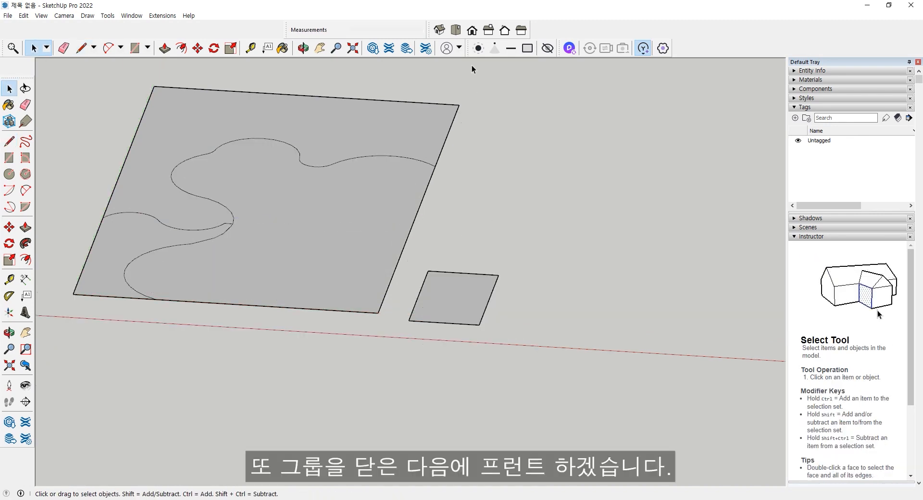
click(472, 31)
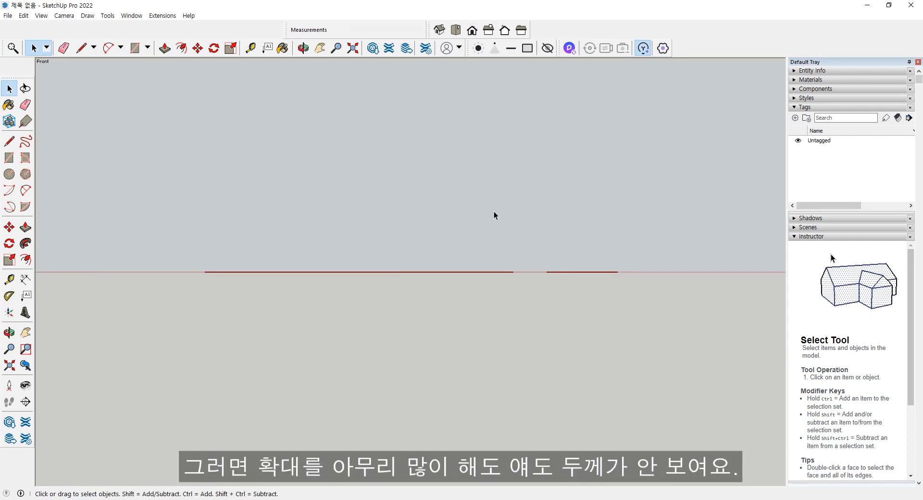
scroll(513, 282, up, 6)
scroll(510, 283, up, 8)
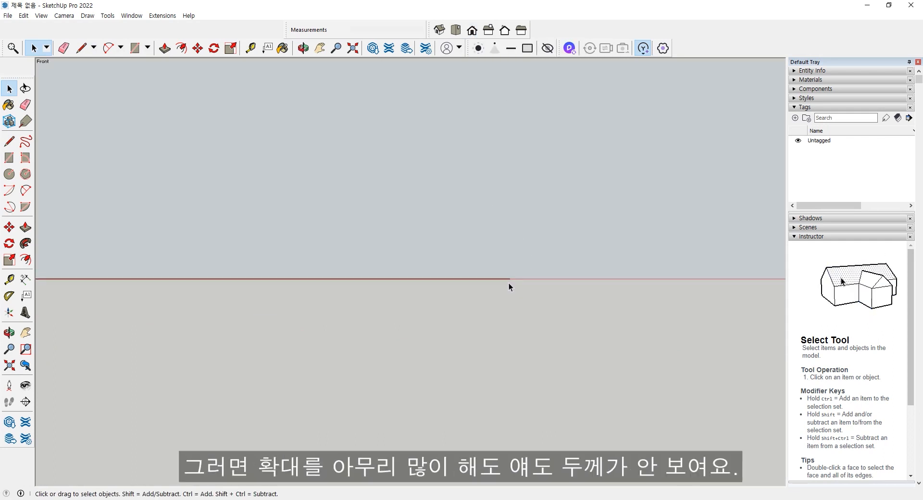
scroll(505, 281, up, 5)
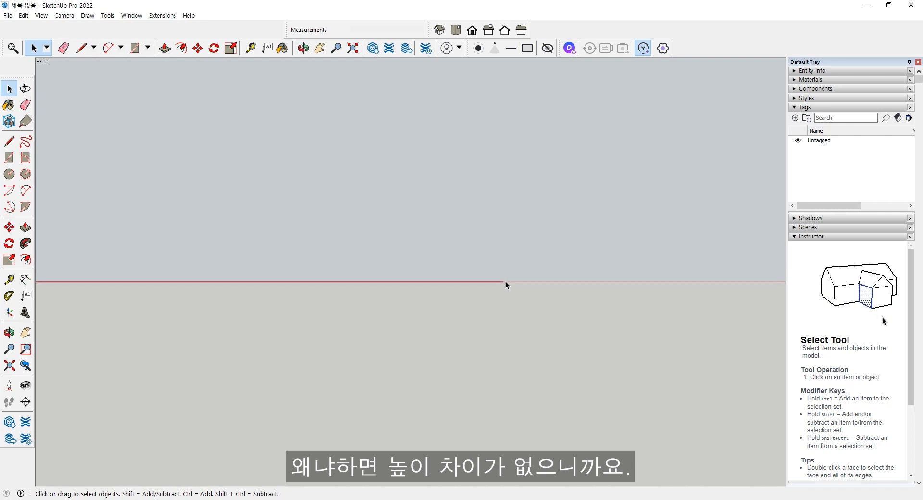
scroll(508, 283, up, 10)
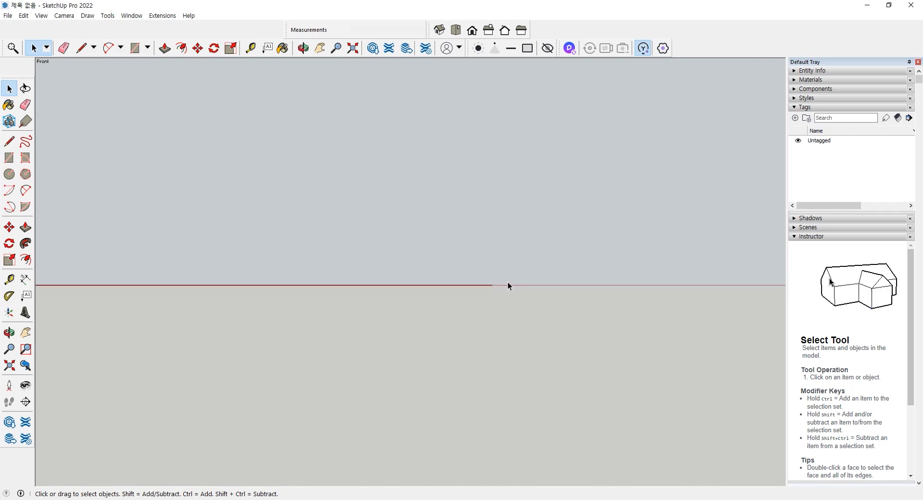
scroll(505, 287, down, 8)
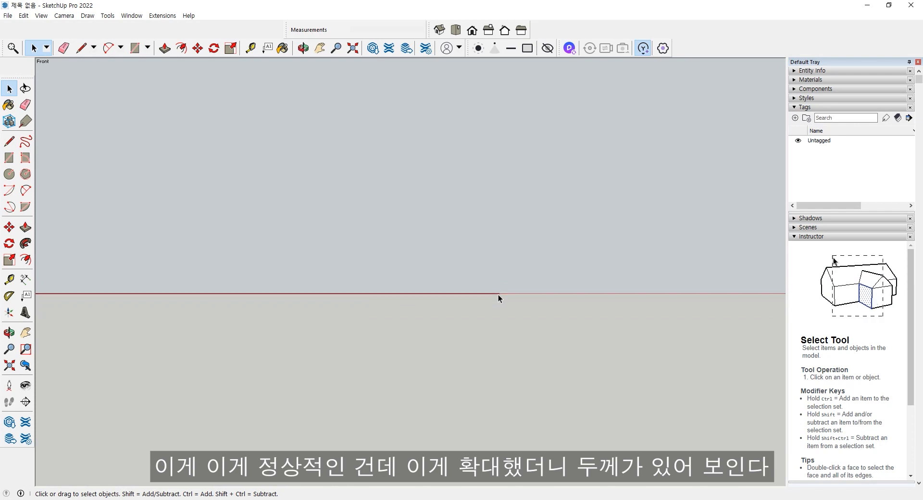
scroll(498, 296, up, 3)
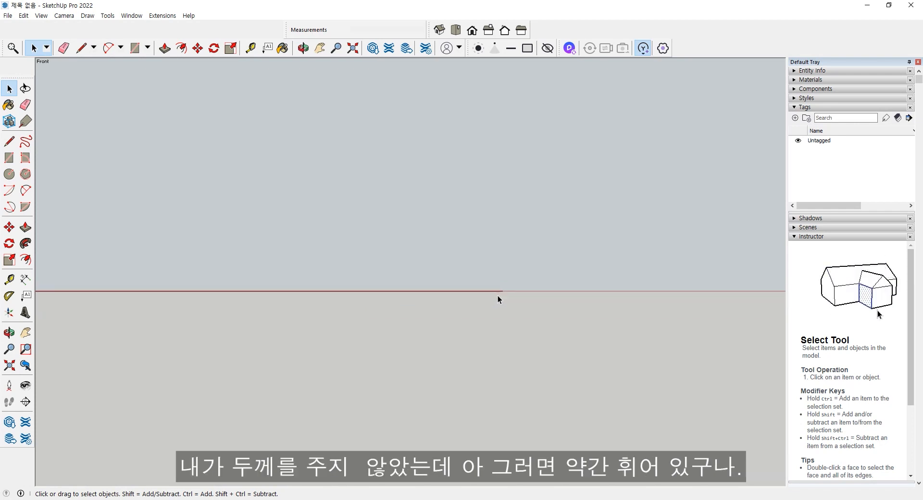
scroll(497, 295, down, 3)
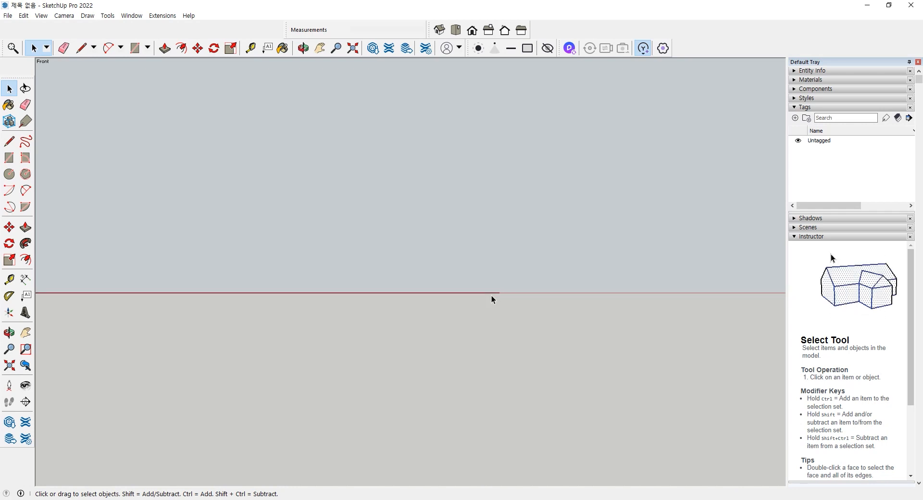
scroll(484, 295, down, 5)
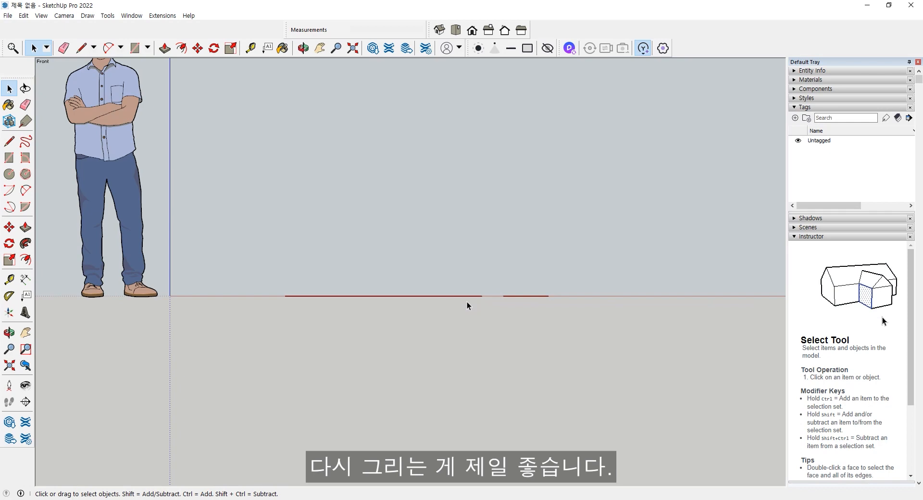
Step: Reopen the group in an angled view and delete the large face bounded by the curve and the sheet's end
middle_drag(466, 305, 471, 346)
scroll(476, 348, up, 2)
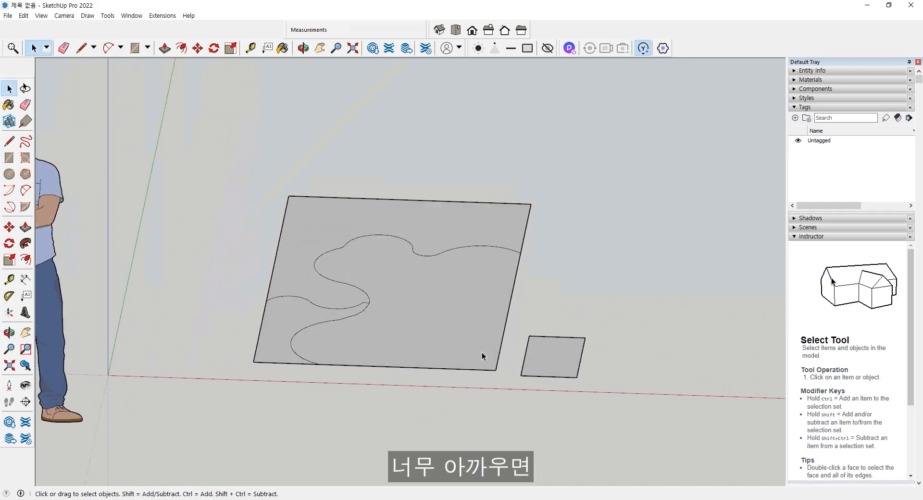
scroll(489, 348, up, 2)
triple_click(467, 330)
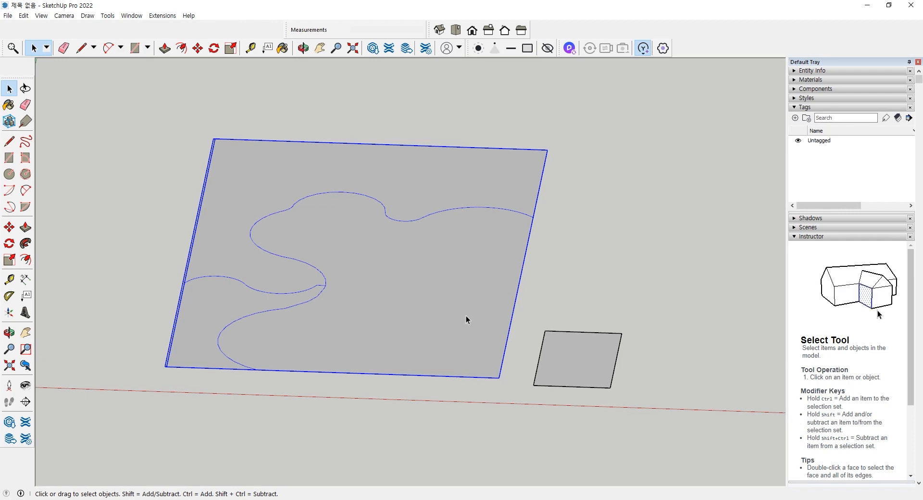
double_click(465, 315)
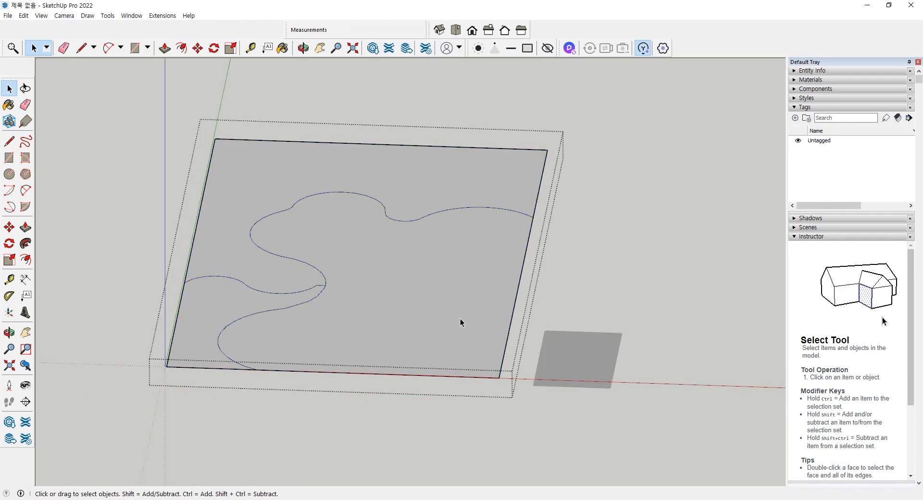
click(394, 290)
key(Delete)
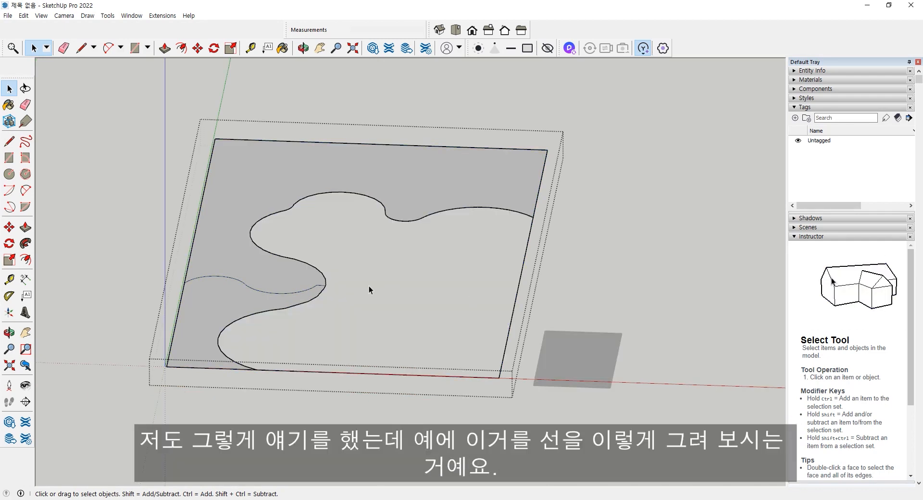
click(9, 141)
click(322, 273)
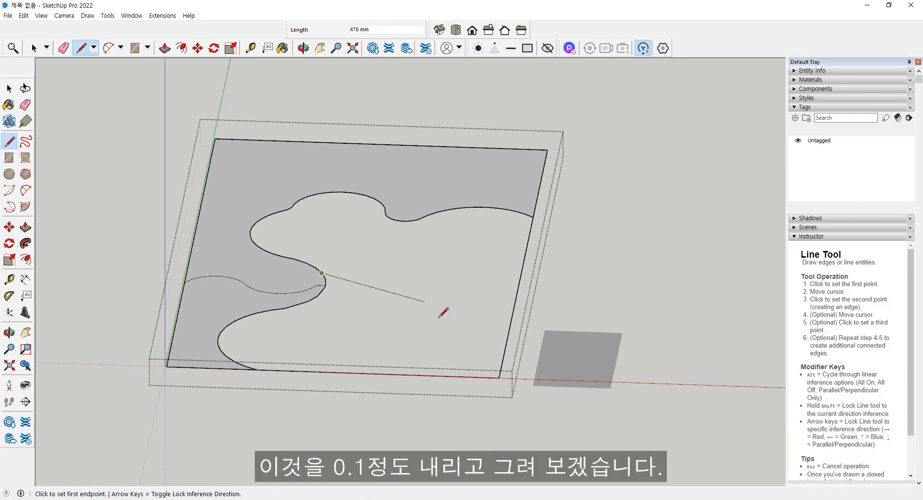
key(space)
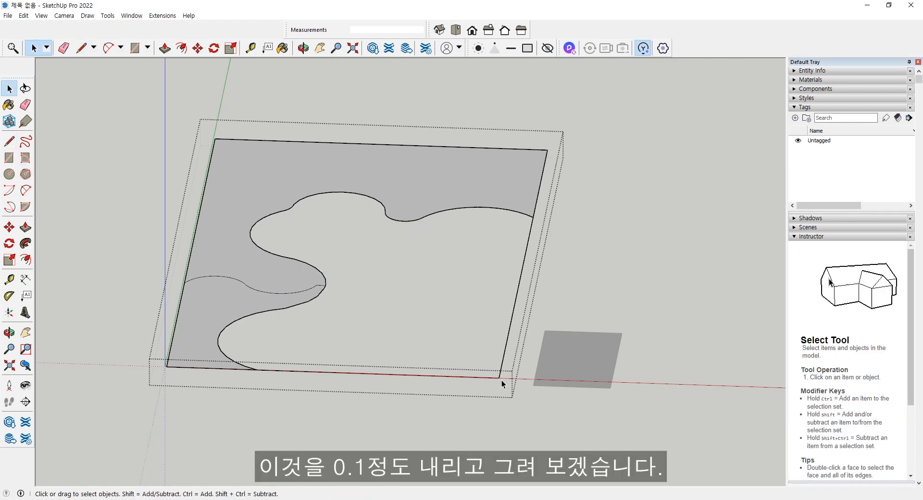
Step: Move the sheet's near open corner down about 0.1 mm along the blue axis
click(8, 227)
click(500, 378)
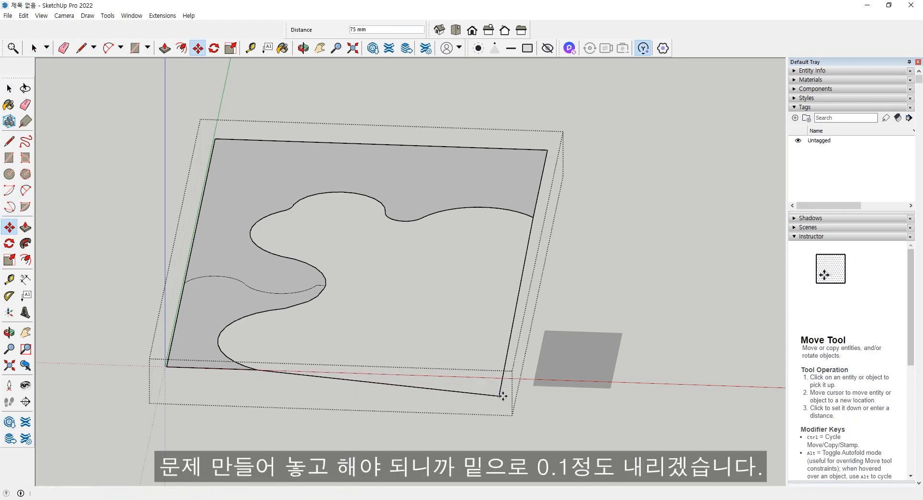
key(space)
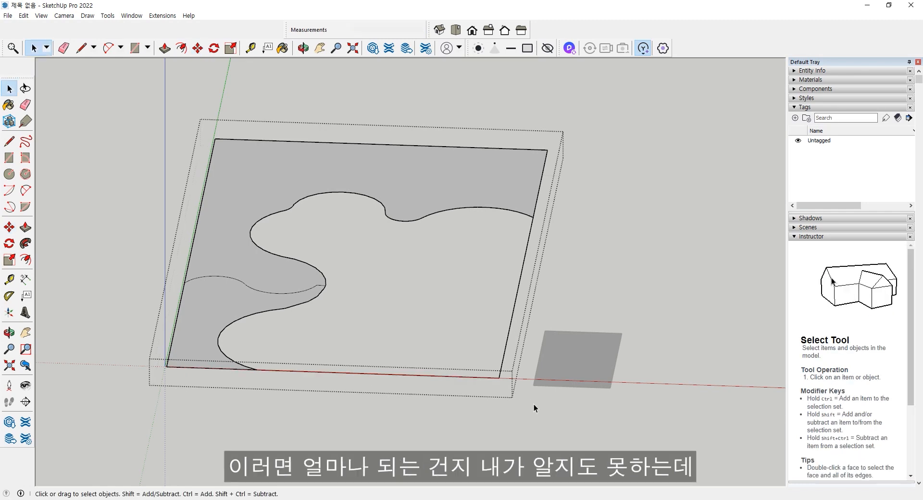
click(9, 141)
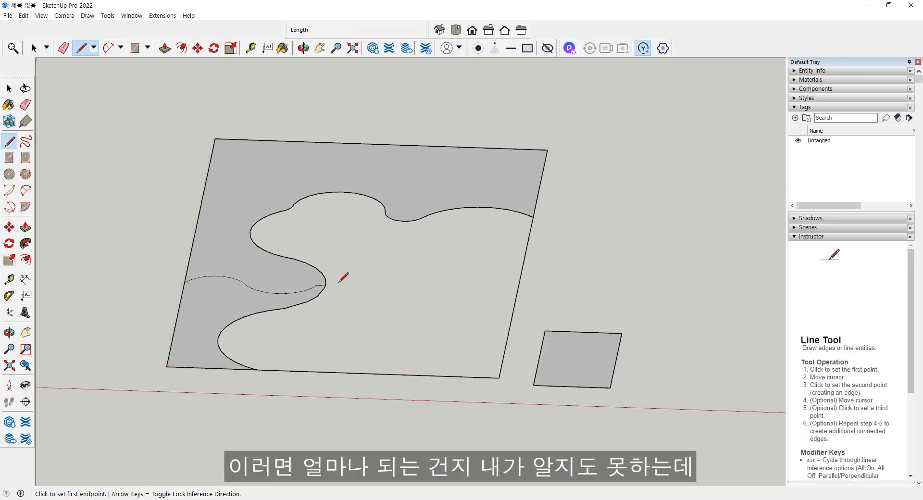
click(326, 279)
key(space)
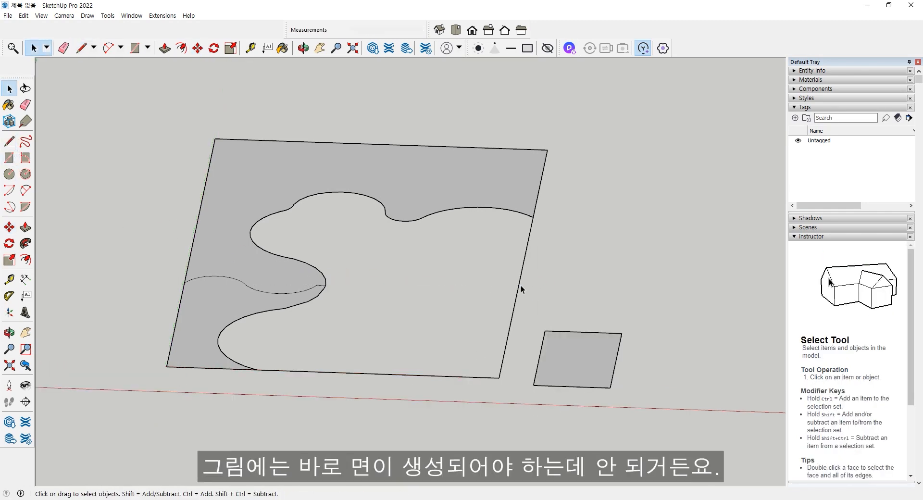
Step: Draw a line outside the closed group from the curve's bulge to the sheet's end edge, select it separately from the group, and delete it
click(8, 141)
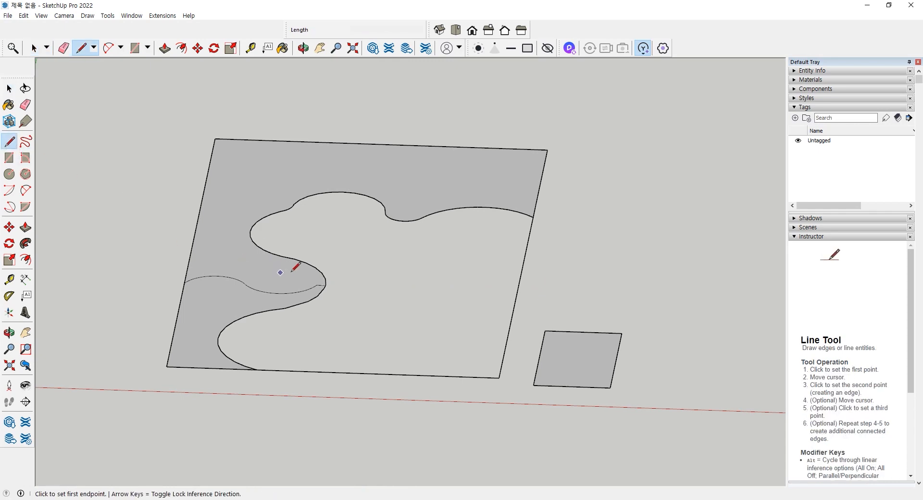
click(322, 273)
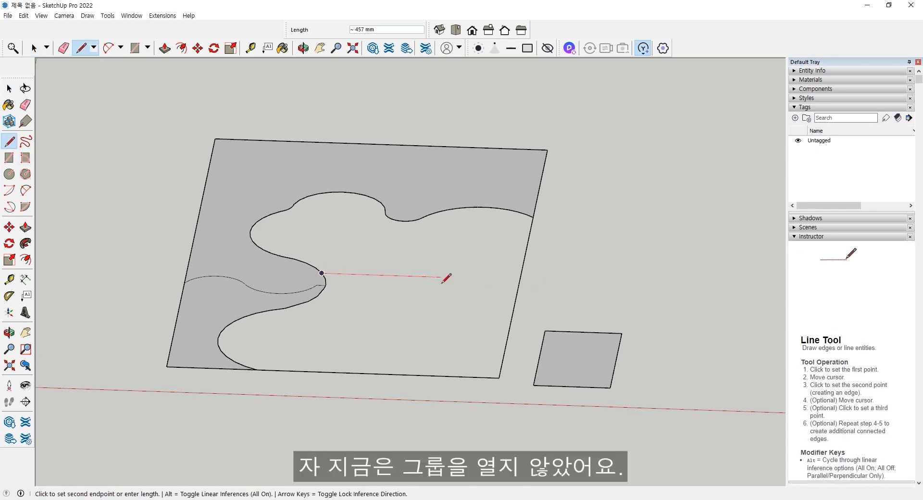
click(520, 280)
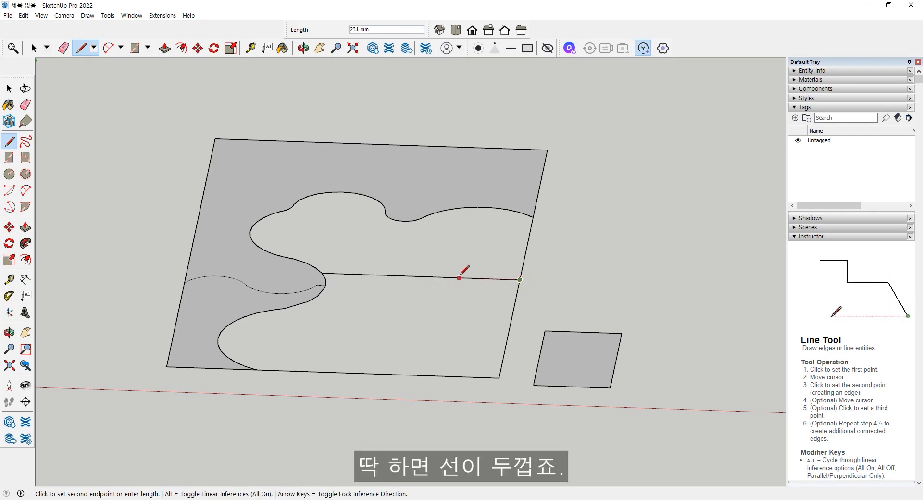
key(space)
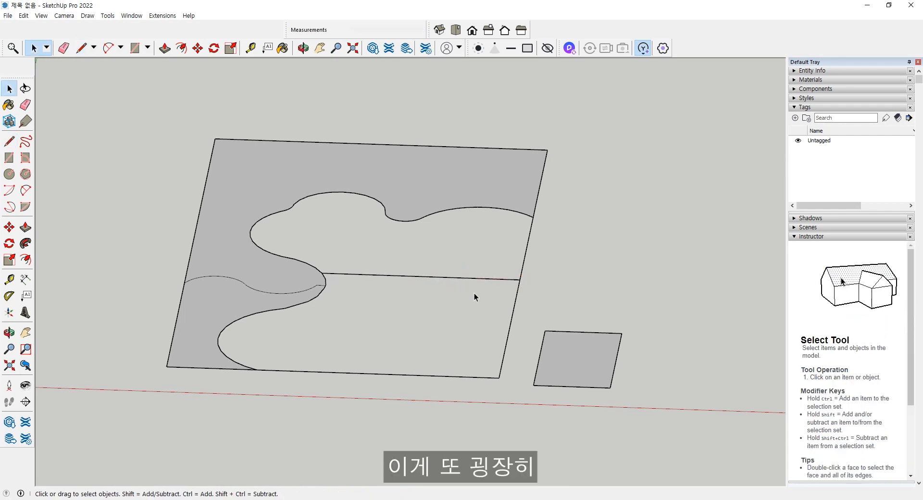
click(468, 278)
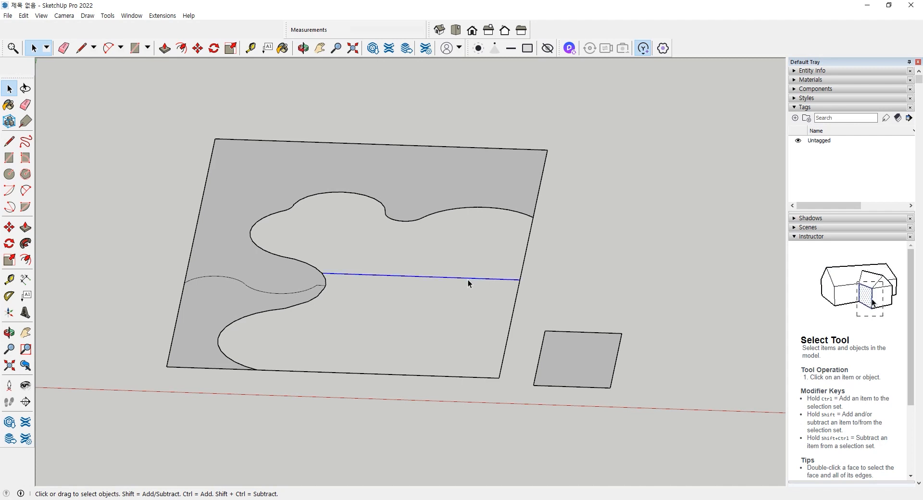
click(512, 190)
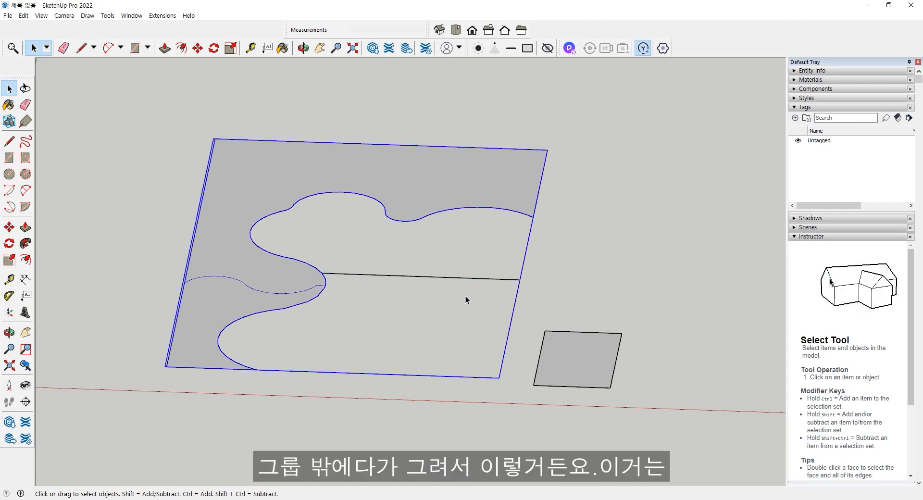
click(400, 276)
key(Delete)
Step: Open the group and draw a line inside it from the curve's bulge to the sheet's end edge
double_click(287, 288)
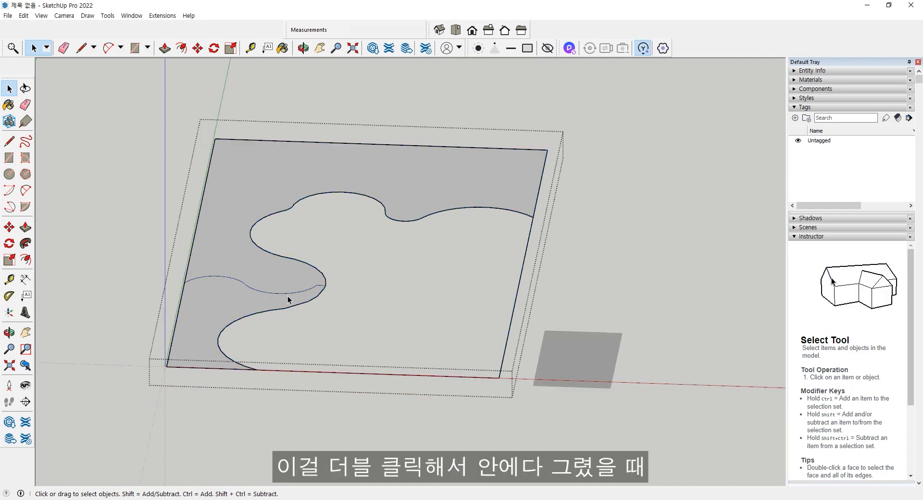
click(10, 141)
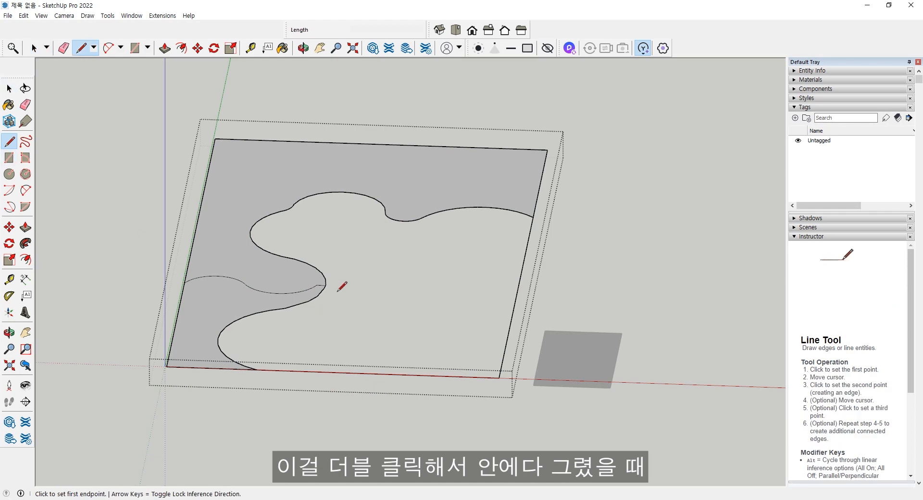
click(325, 279)
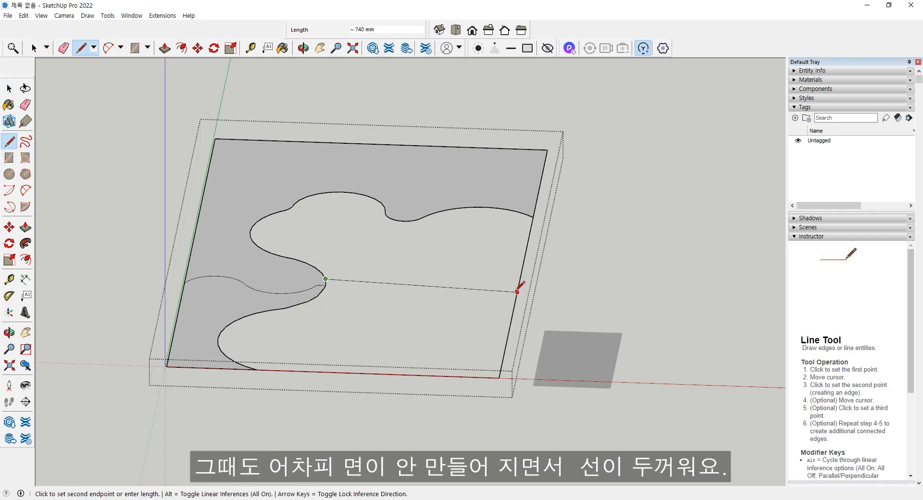
click(474, 283)
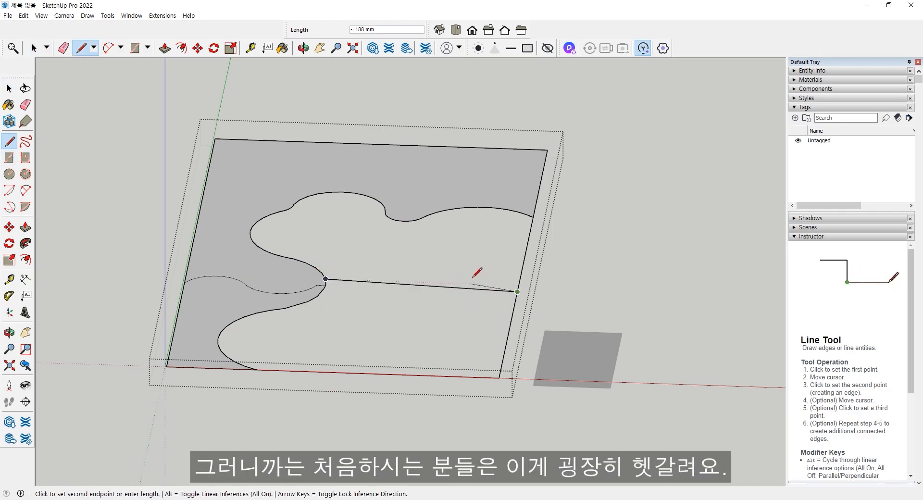
key(space)
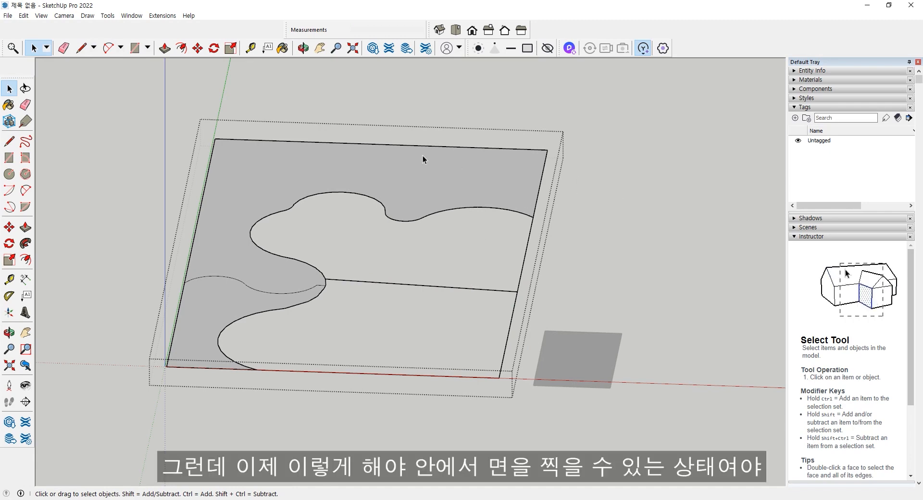
Step: Select the face beyond the curve to check it, delete the line across the opening, and close the group
click(440, 193)
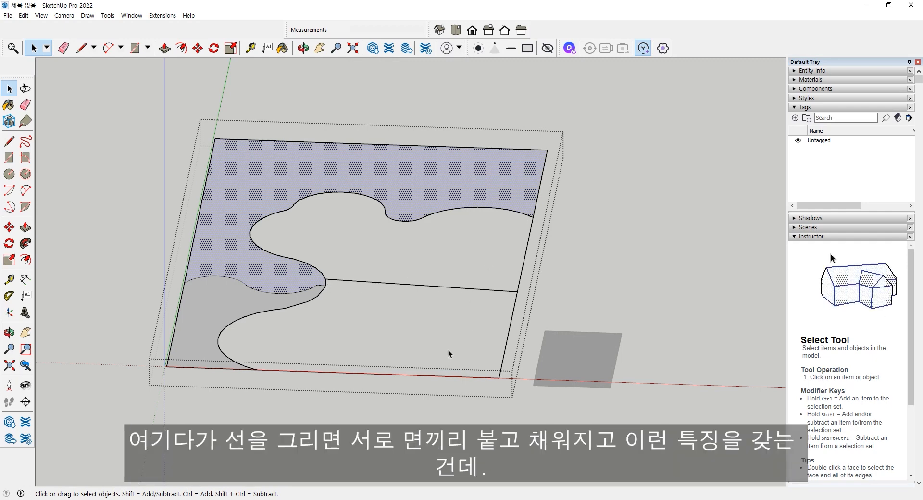
click(458, 289)
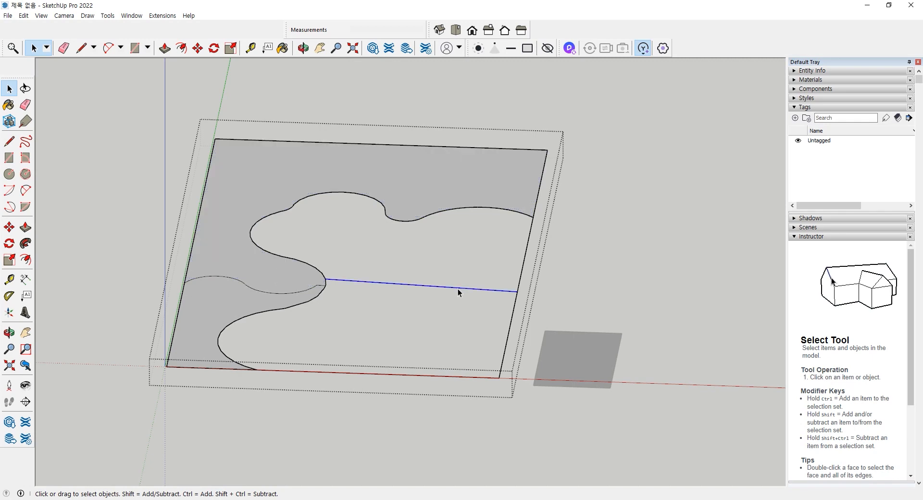
key(Delete)
click(628, 302)
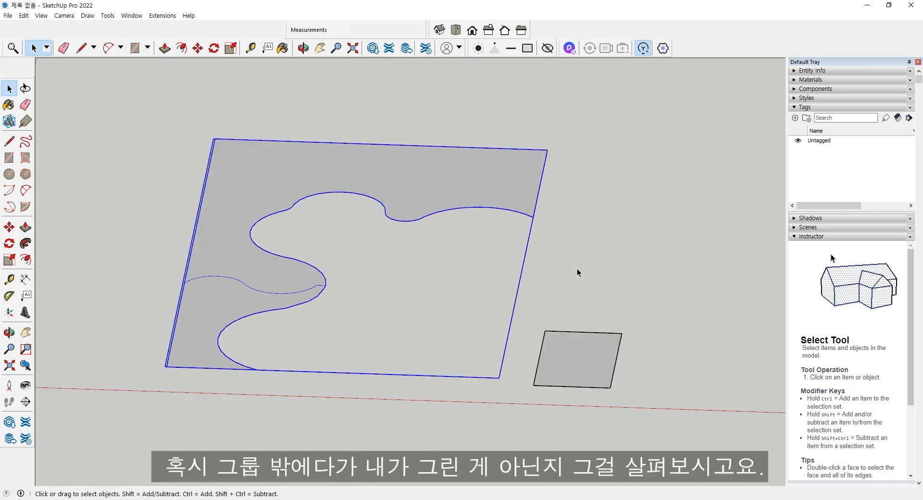
Step: Reopen the group and redraw a line from the curve's bulge across the opening to the sheet's end edge
double_click(460, 188)
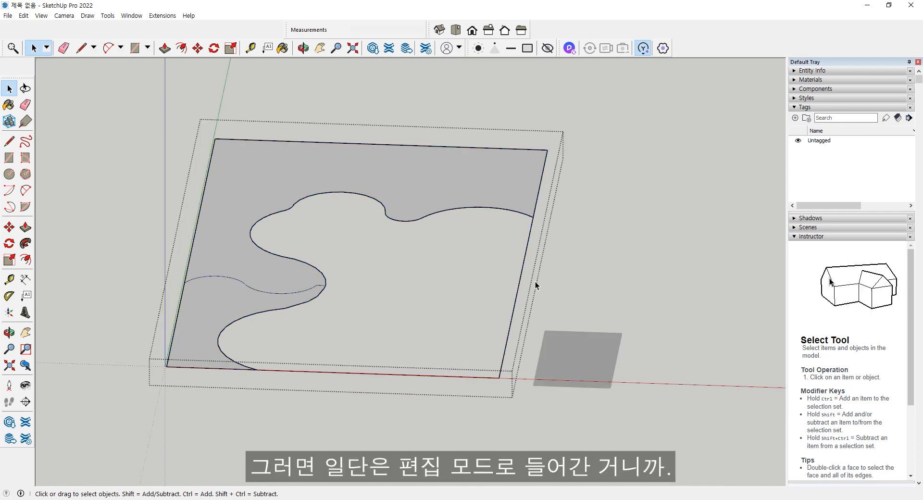
click(9, 144)
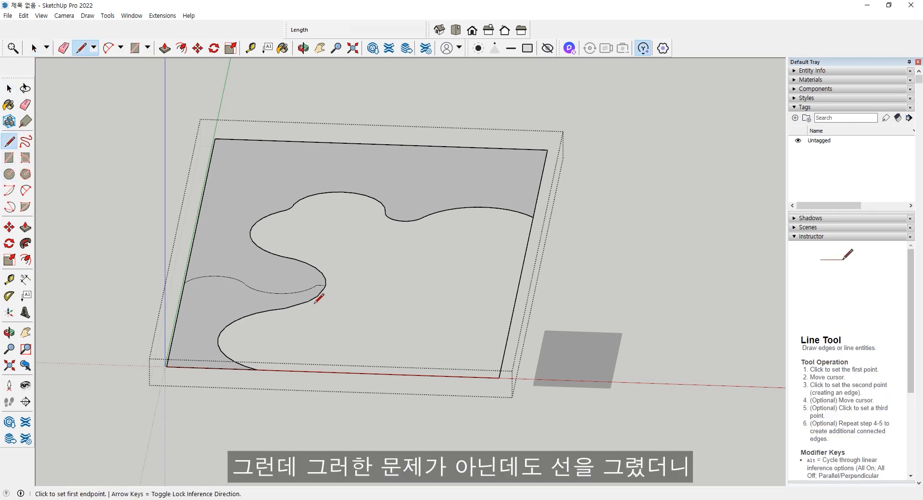
click(326, 279)
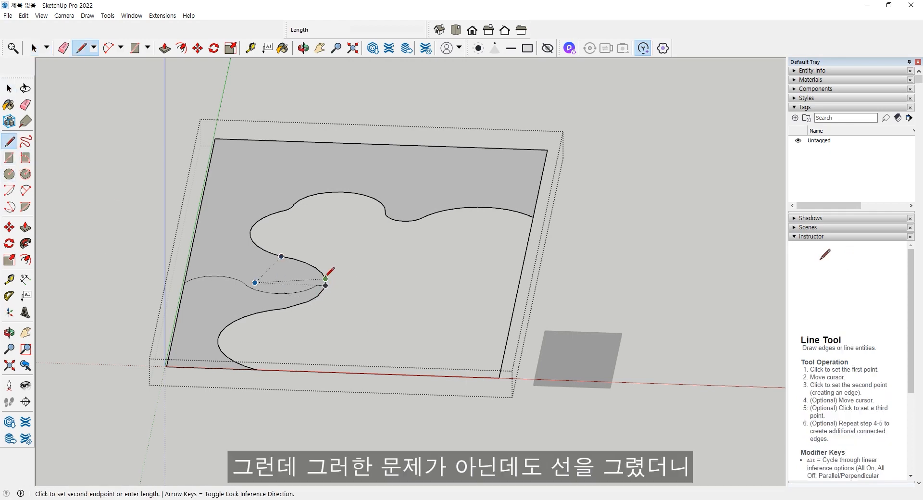
click(519, 286)
key(space)
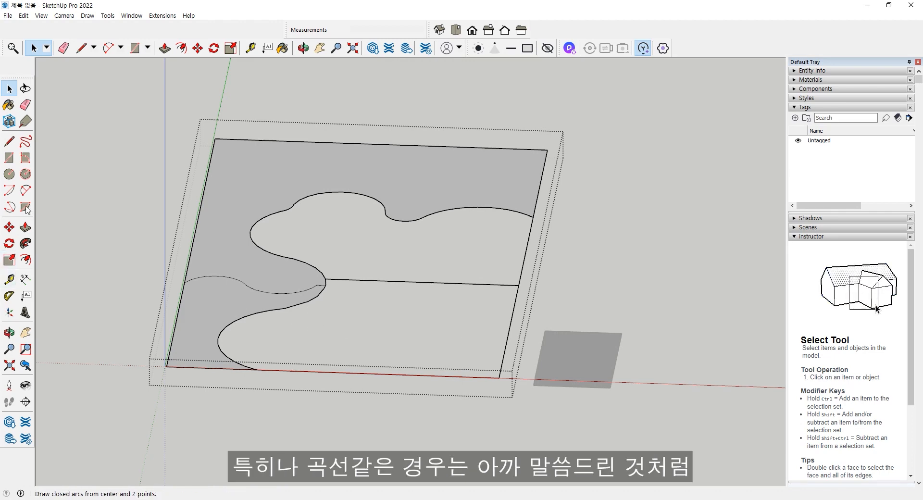
click(26, 190)
click(125, 259)
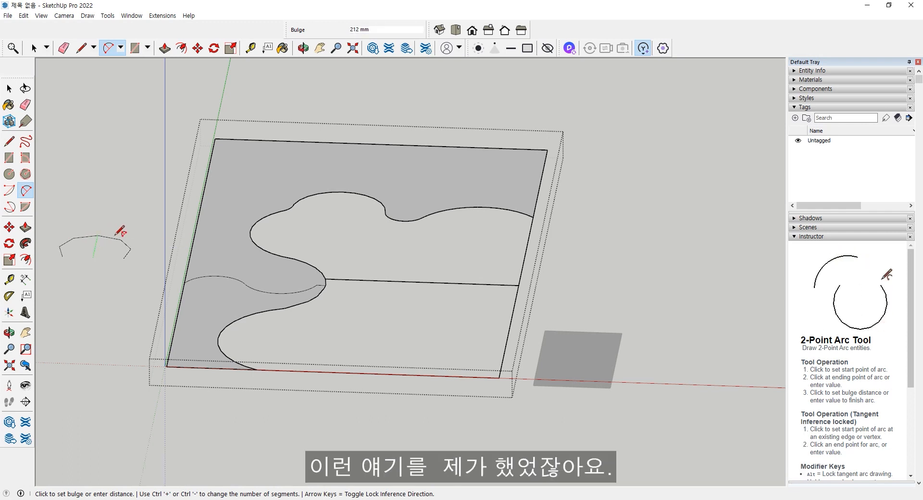
key(Escape)
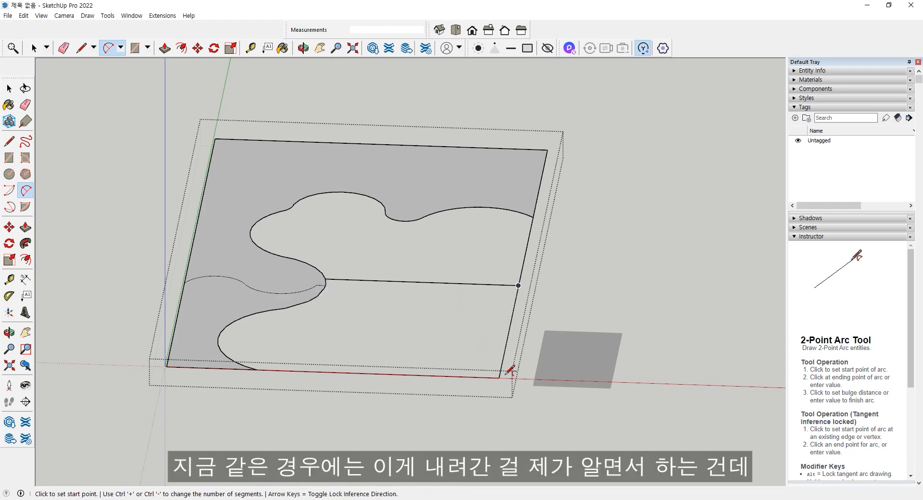
key(space)
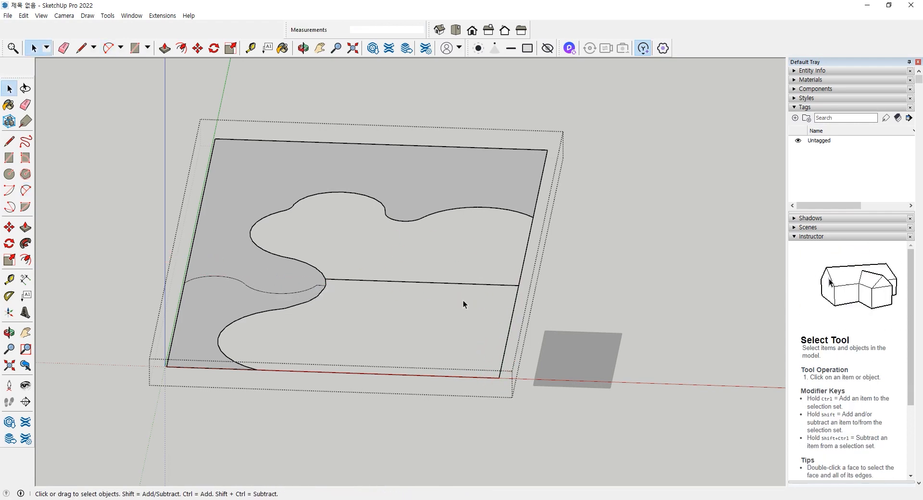
Step: Delete the line across the opening and draw one about 534 mm long across the mouth of the curve's far bay
click(465, 284)
key(Delete)
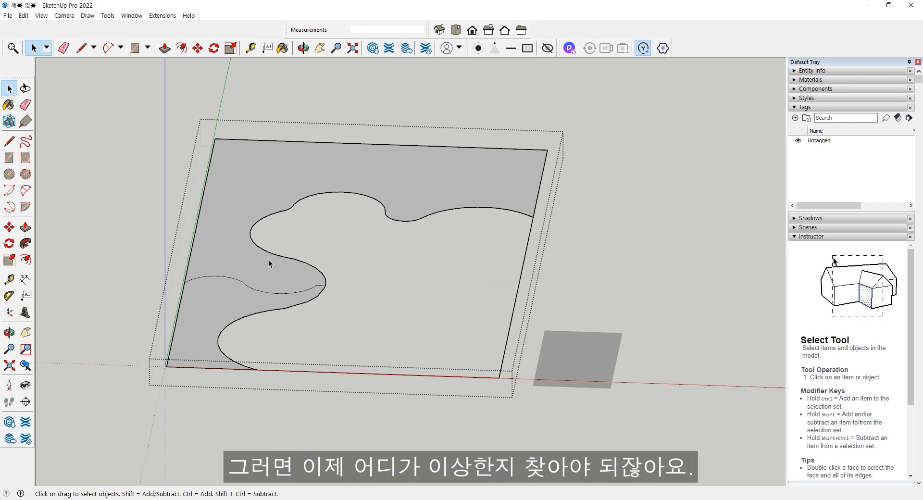
key(l)
click(306, 263)
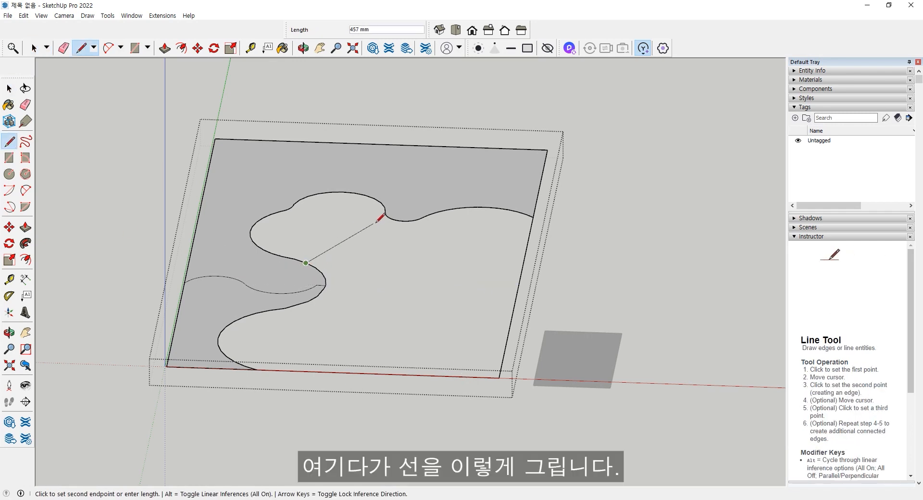
click(387, 218)
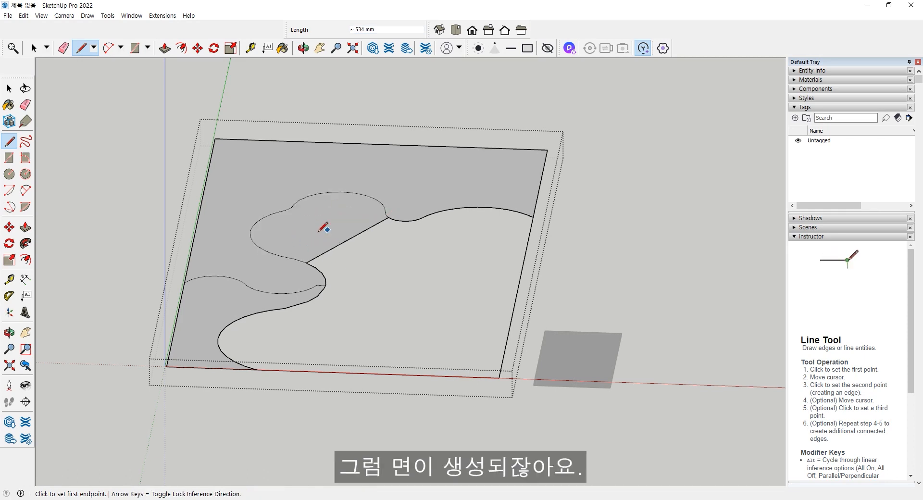
Step: Subdivide the opening with three zigzag lines about 708, 636 and 751 mm long between the end edge, the previous lines and the curve
click(362, 232)
click(522, 269)
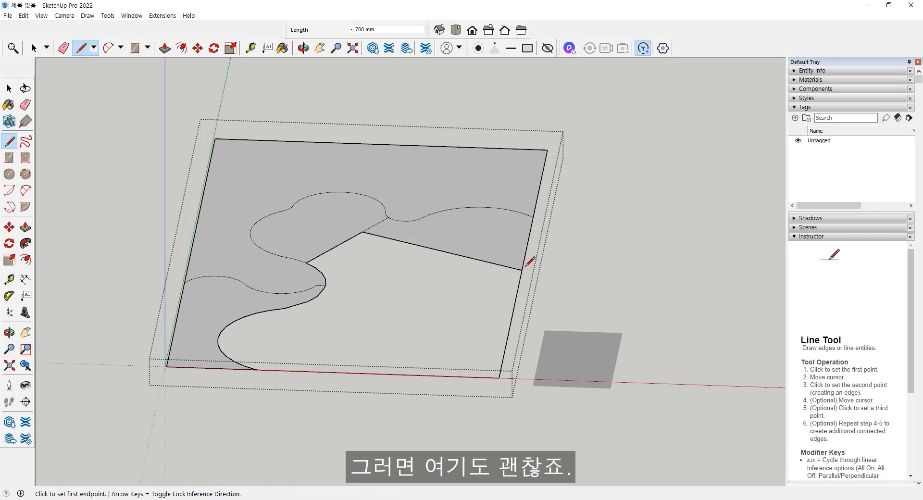
click(442, 250)
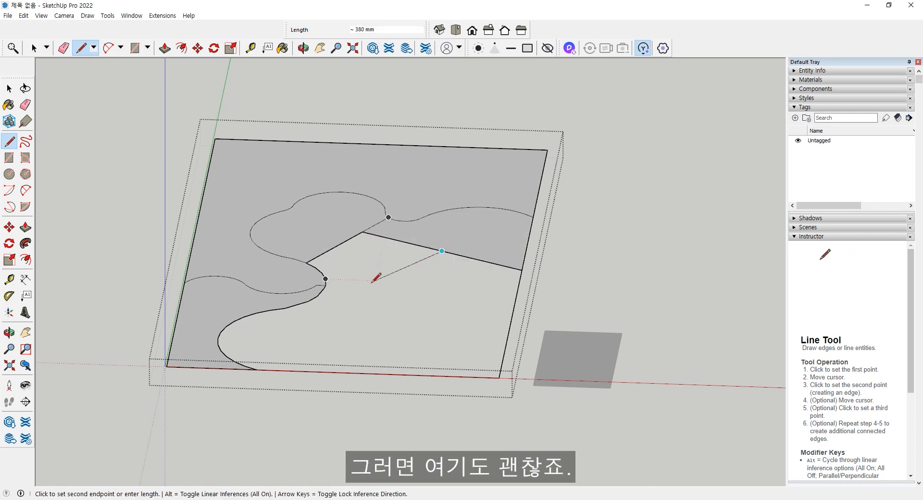
click(319, 295)
click(358, 281)
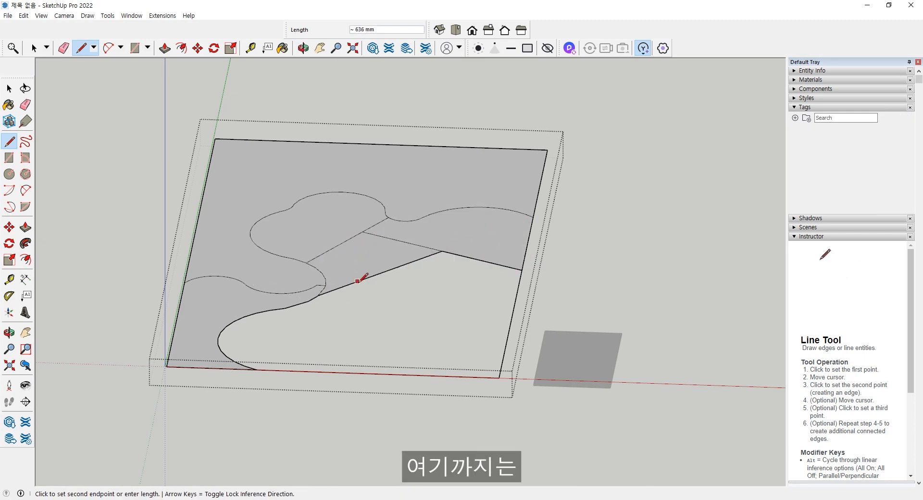
click(508, 332)
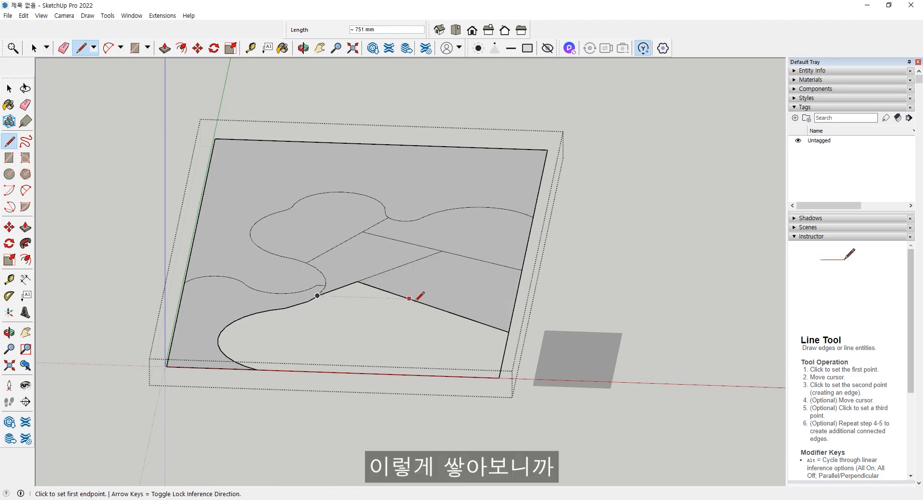
Step: Try splitting the remaining opening with an 822 mm line to the near edge and a 427 mm line from the curve, and undo both
click(430, 306)
click(288, 370)
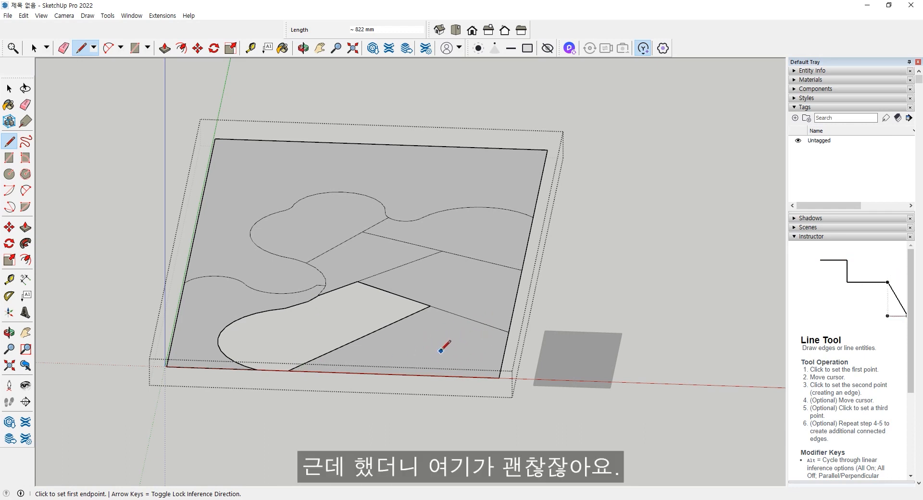
click(297, 305)
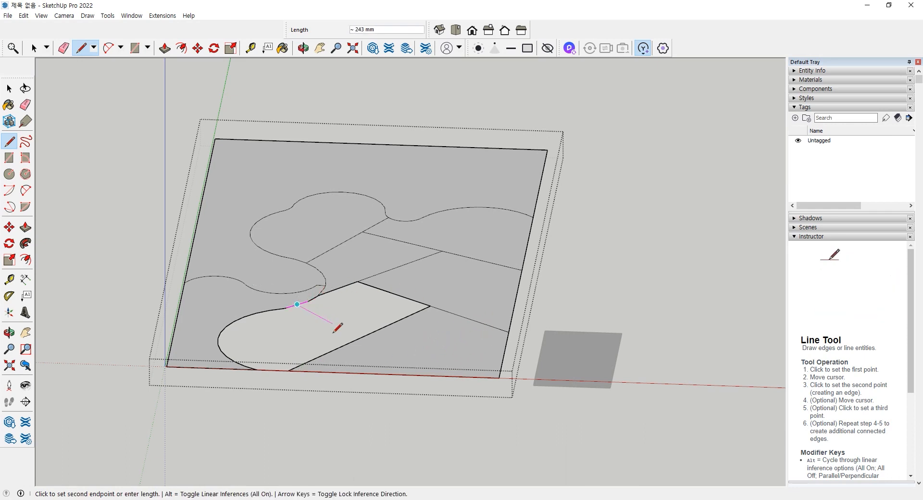
click(345, 344)
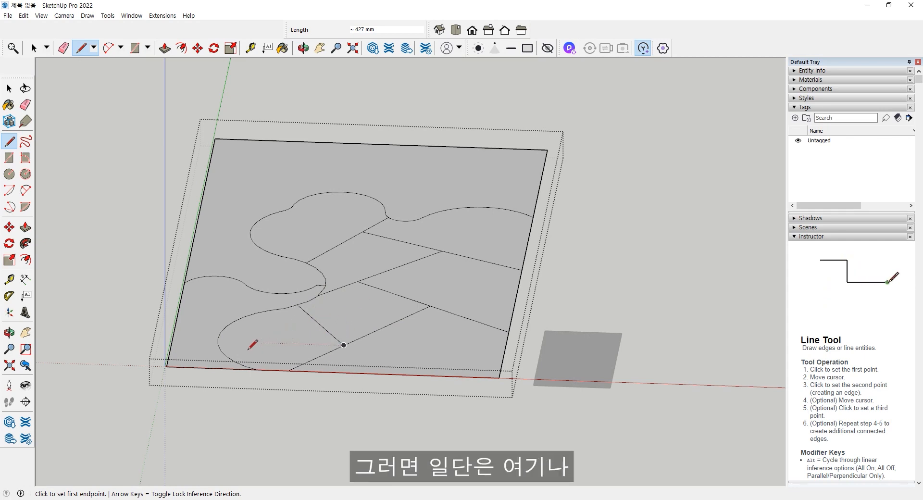
key(ctrl+z)
key(ctrl+z)
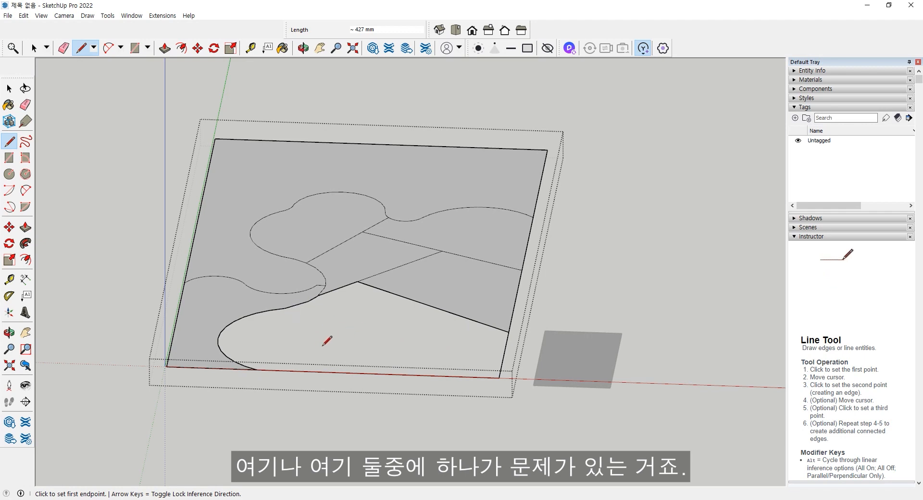
Step: Try a line about 878 mm long from the opening's far corner to the sheet's near edge, and undo it
click(358, 281)
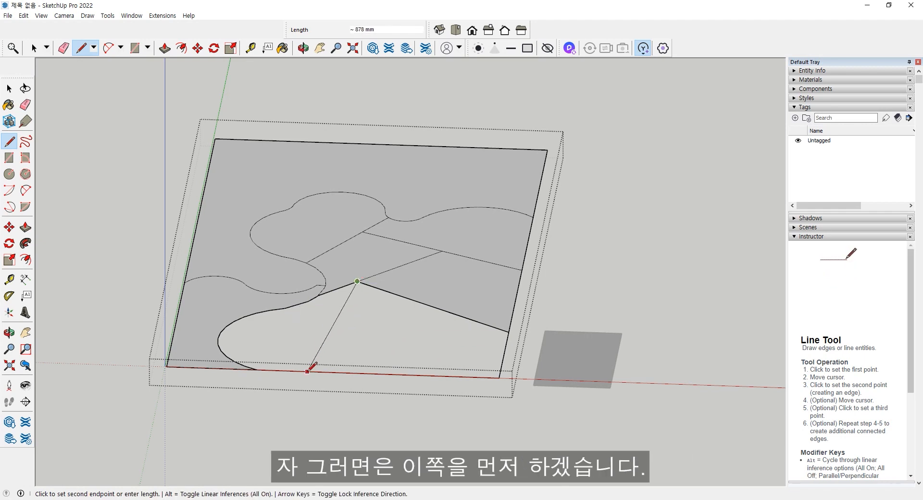
click(307, 372)
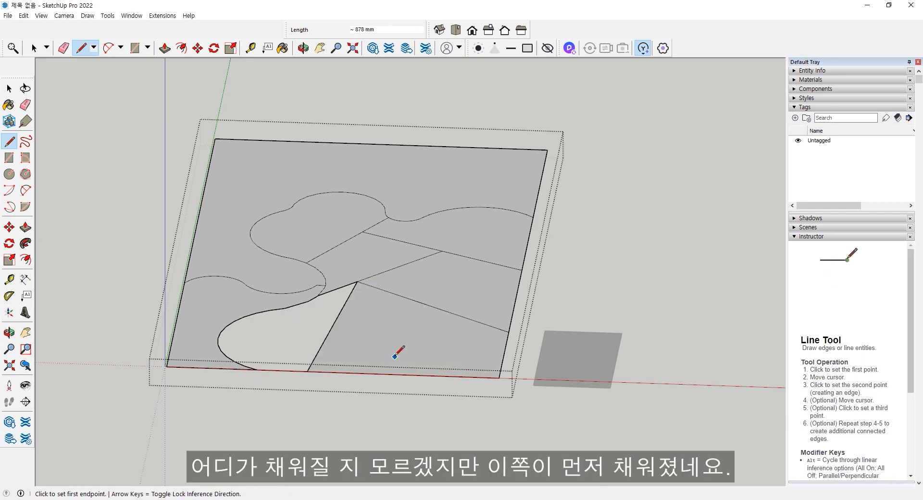
key(ctrl+z)
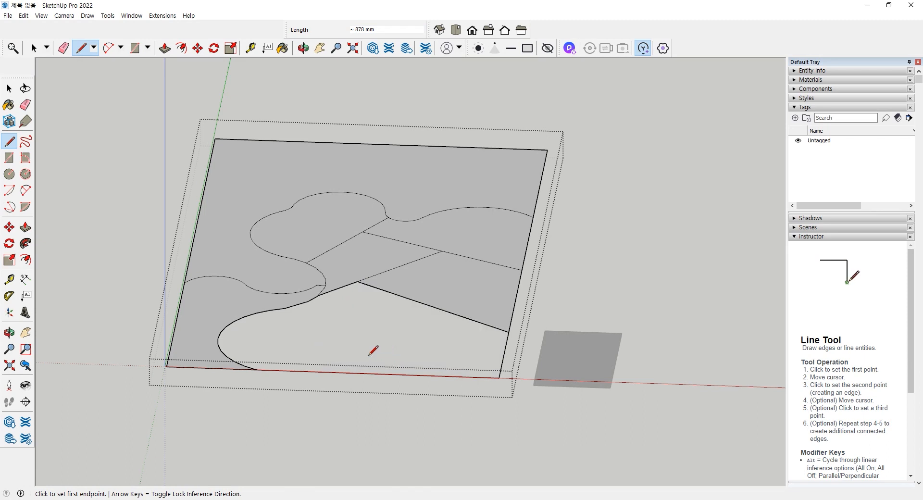
Step: Draw two lines from the curve to the sheet's near edge, about 591 mm and 705 mm long, to split the remaining opening
click(284, 307)
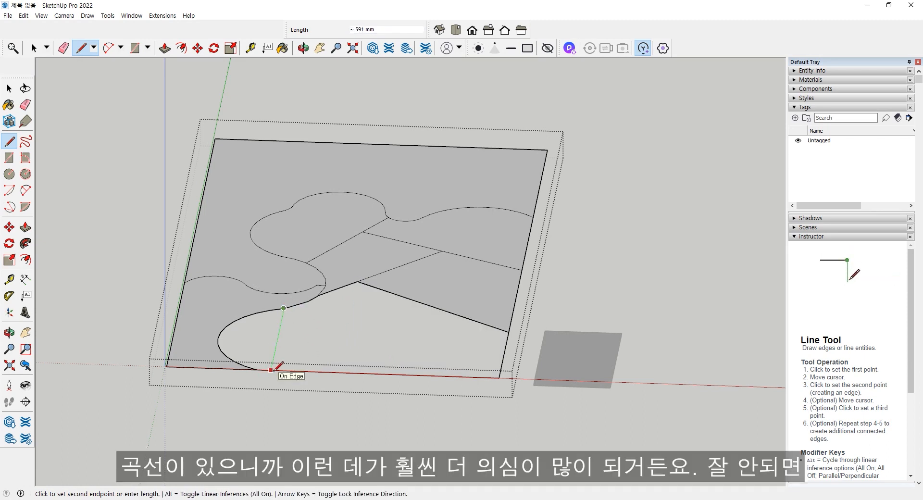
click(271, 370)
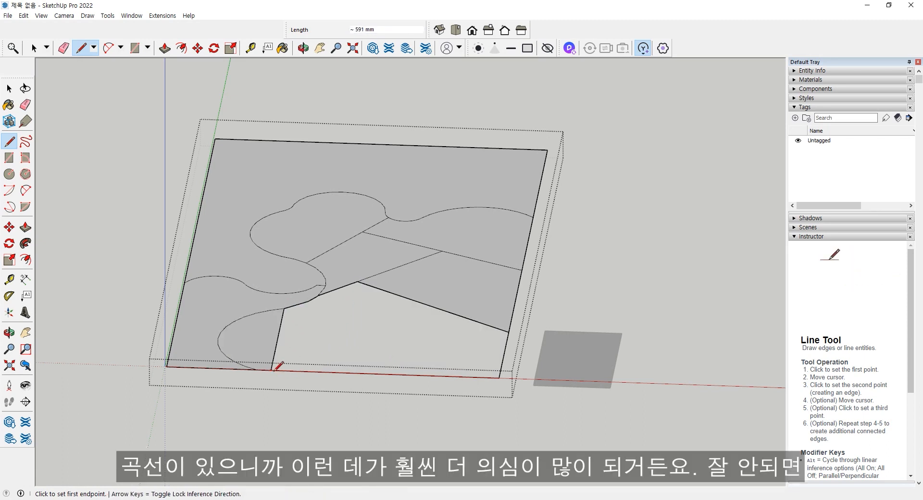
click(308, 301)
click(355, 371)
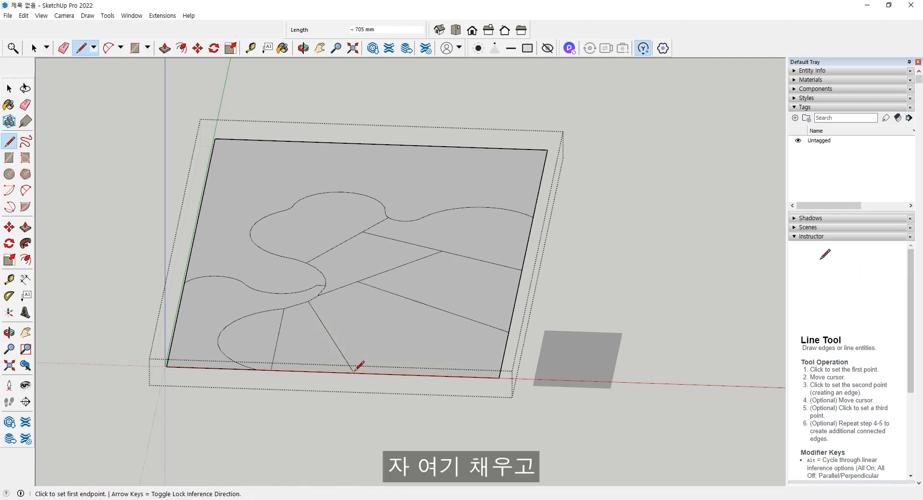
Step: Erase the dividing line closest to the curve's near bay, between the curve and the sheet's near edge
key(space)
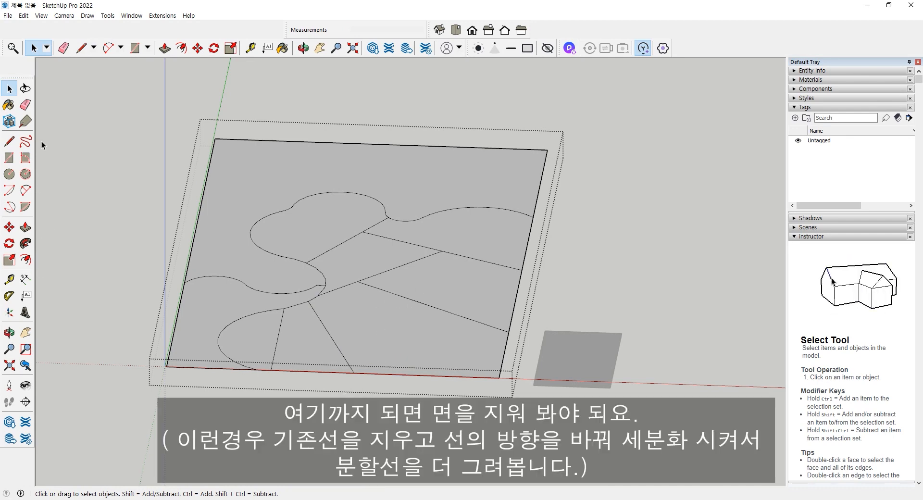
click(26, 105)
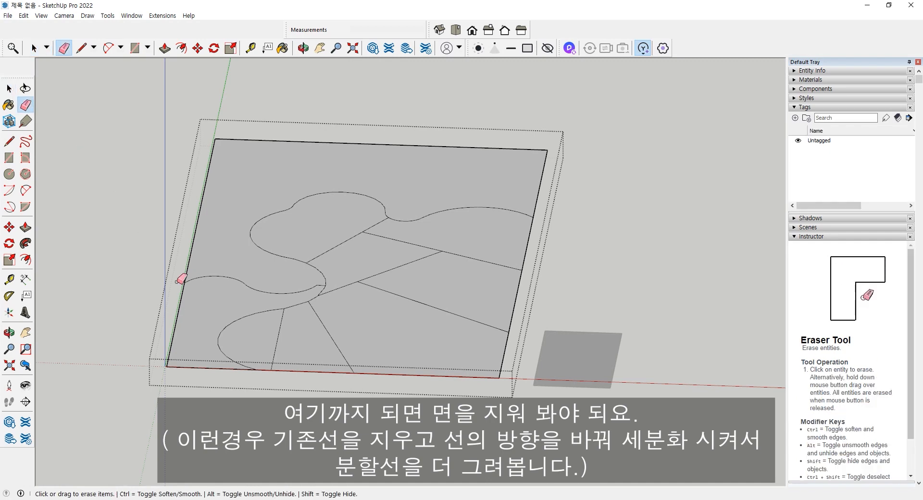
drag(284, 336, 279, 347)
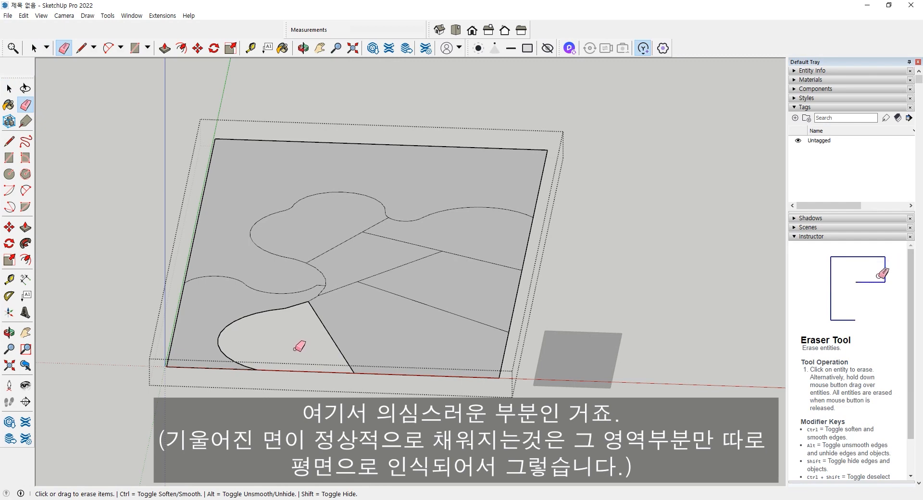
Step: Restore the last erased dividing line, and try erasing all the lines that split the area between the curve and the near edge
key(ctrl+z)
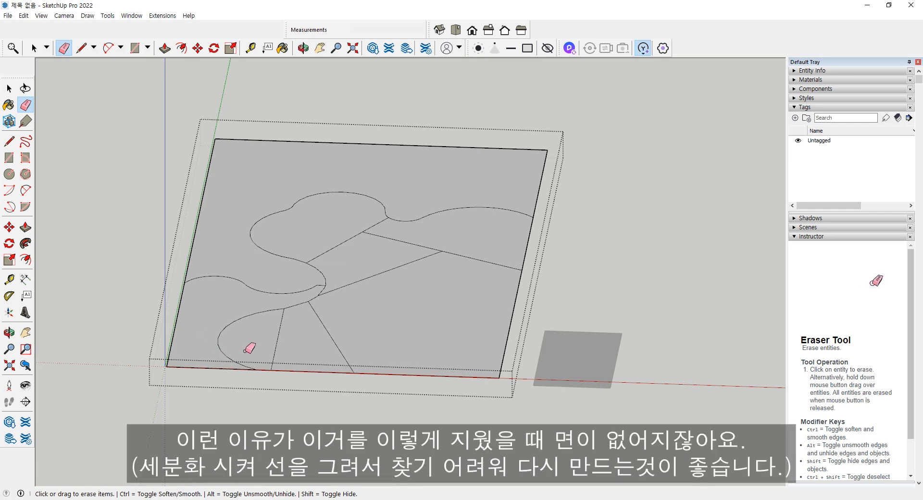
click(278, 331)
click(321, 324)
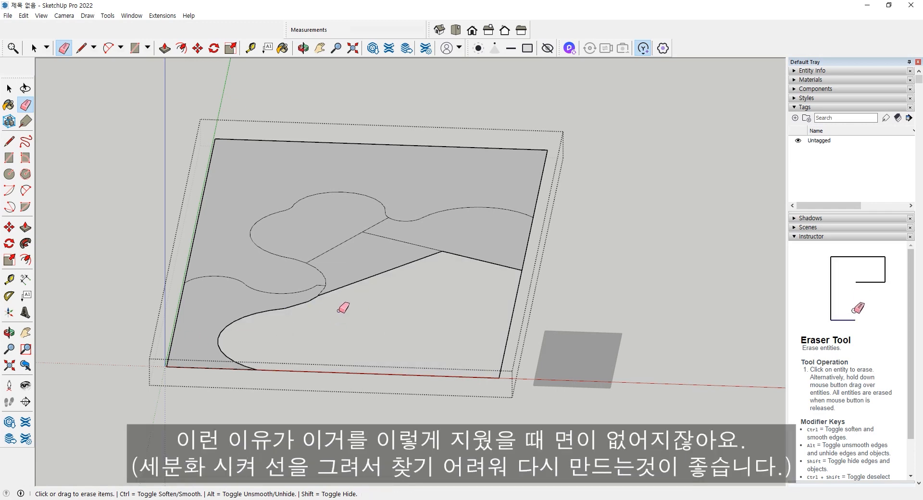
click(365, 280)
click(360, 237)
click(395, 240)
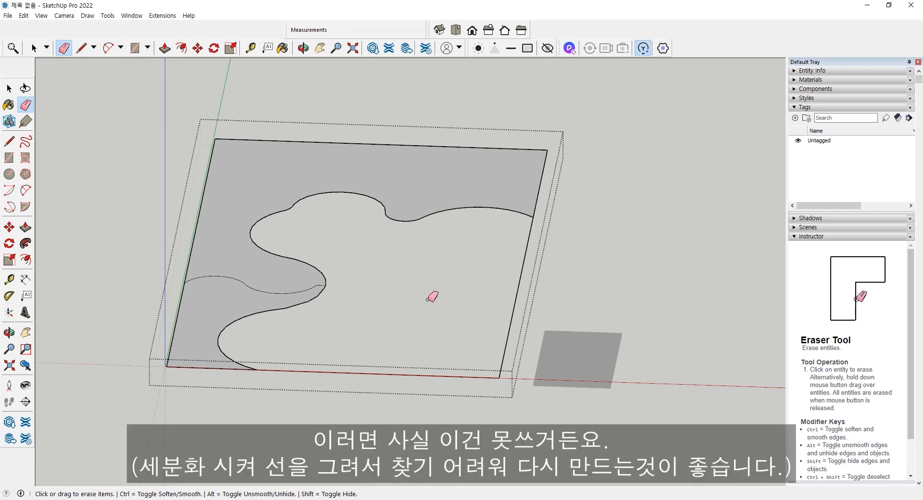
Step: Undo the erasures of all the dividing lines across the curve-bounded area
key(ctrl+z)
key(ctrl+z)
key(ctrl+z)
key(ctrl+z)
key(ctrl+z)
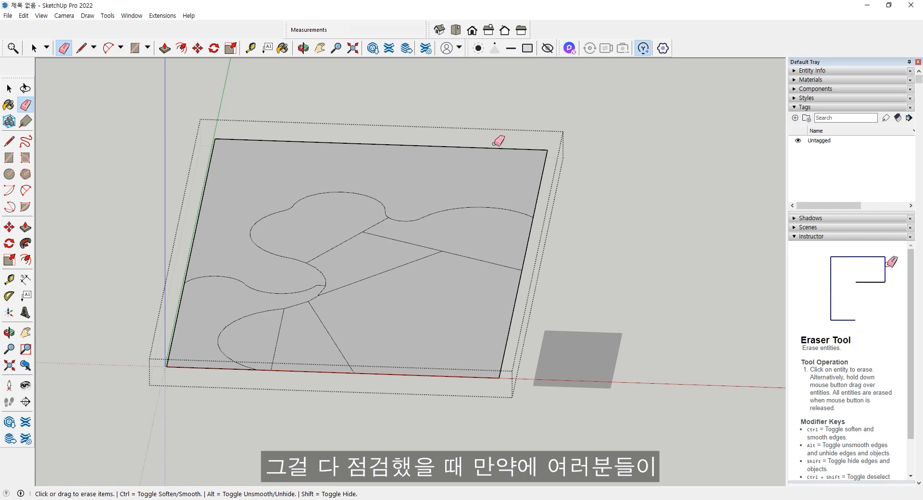
Step: Examine the end of the sheet in the front view for any visible thickness or height difference
click(472, 30)
scroll(535, 265, up, 10)
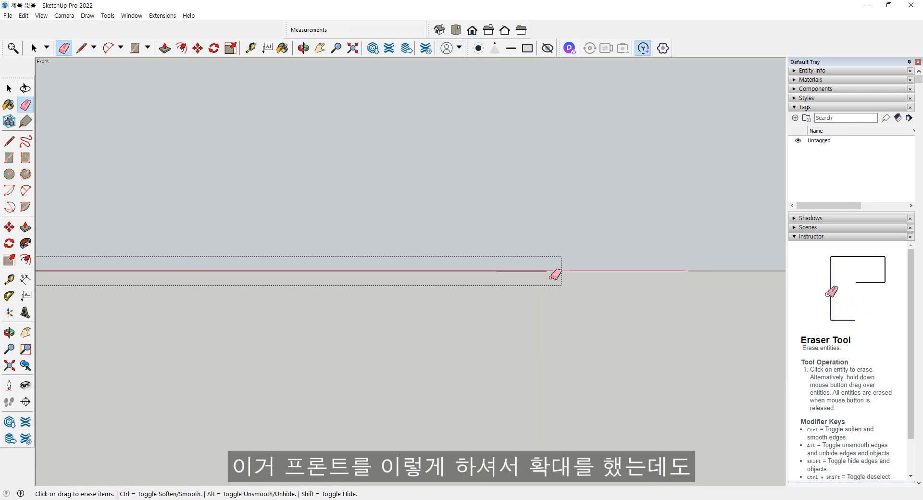
scroll(517, 286, up, 3)
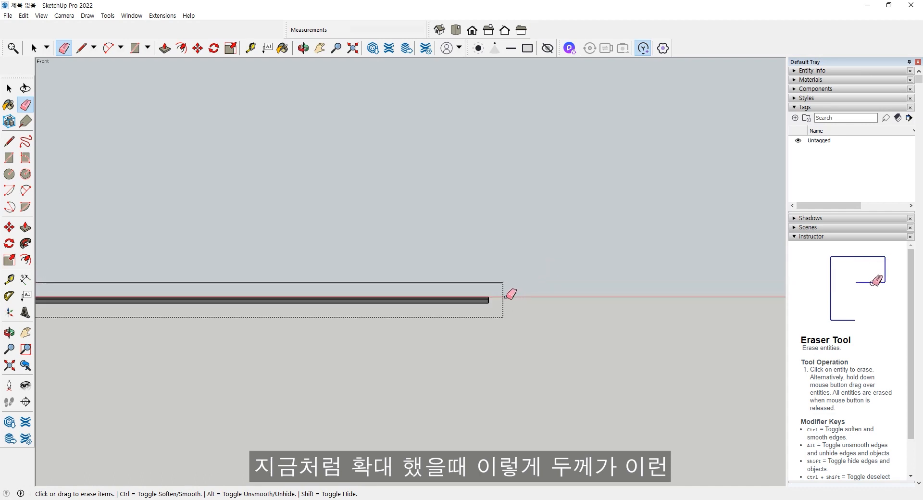
scroll(486, 303, up, 2)
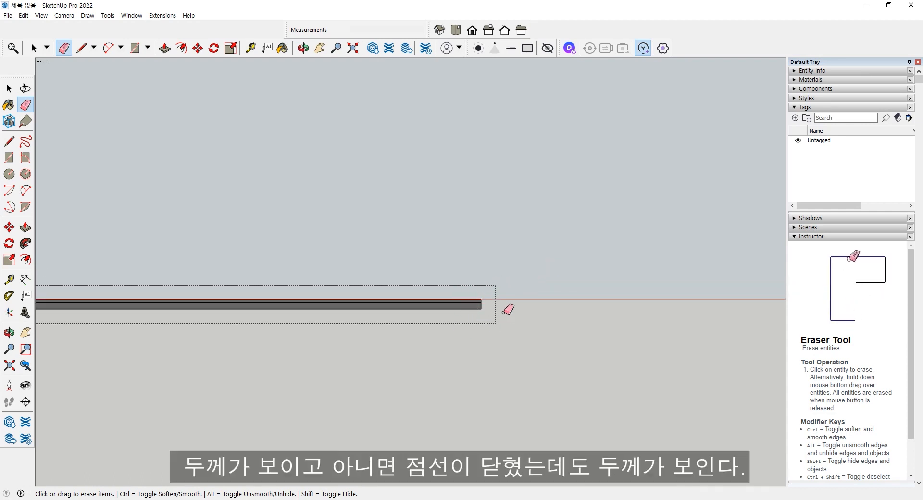
key(space)
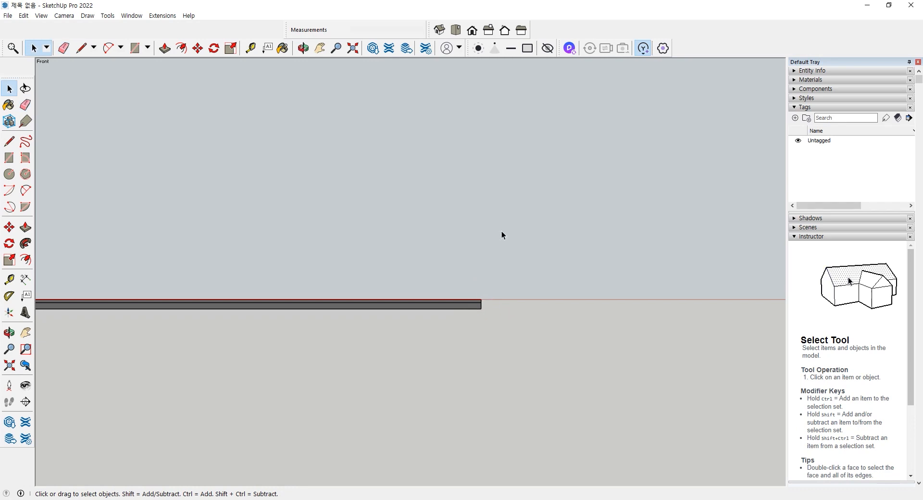
double_click(465, 304)
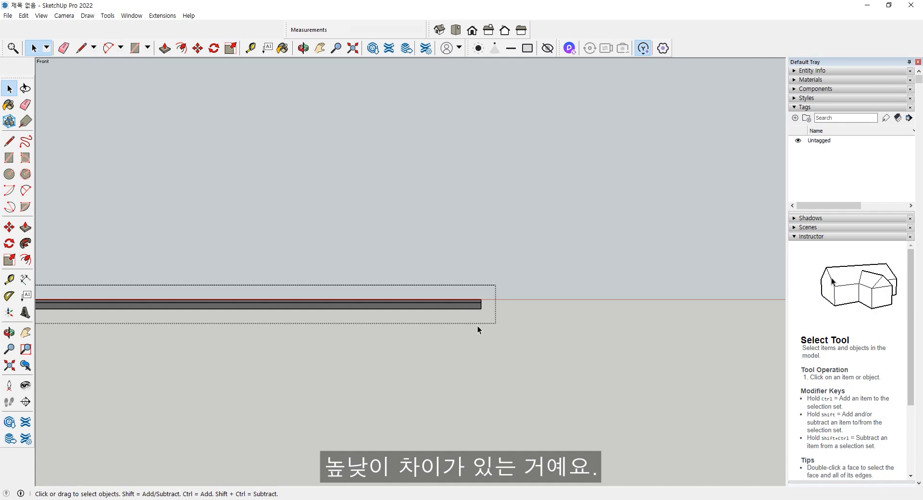
scroll(477, 325, down, 9)
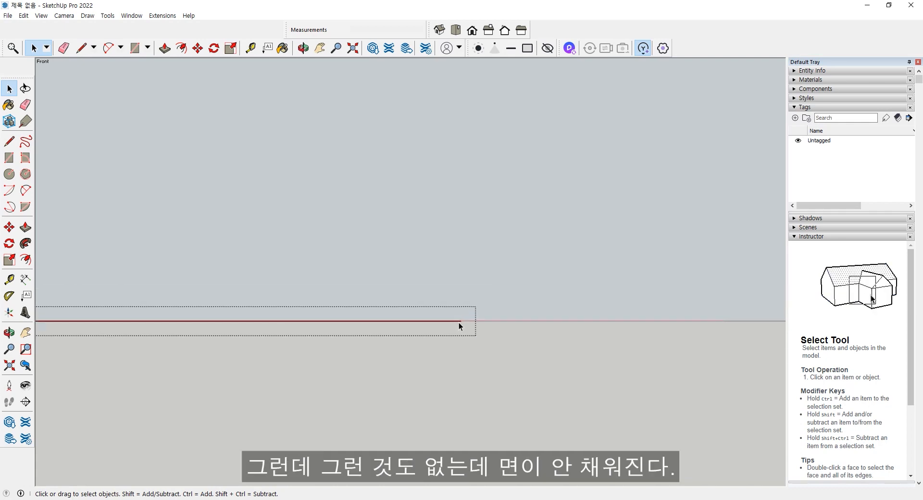
middle_drag(459, 322, 418, 383)
scroll(385, 360, down, 3)
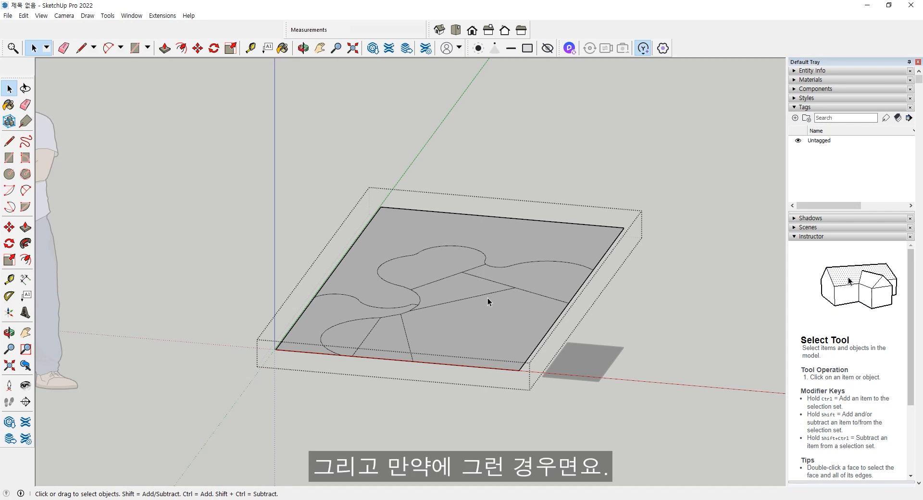
Step: Erase all the straight lines dividing the area between the curve and the sheet's near edge
click(25, 104)
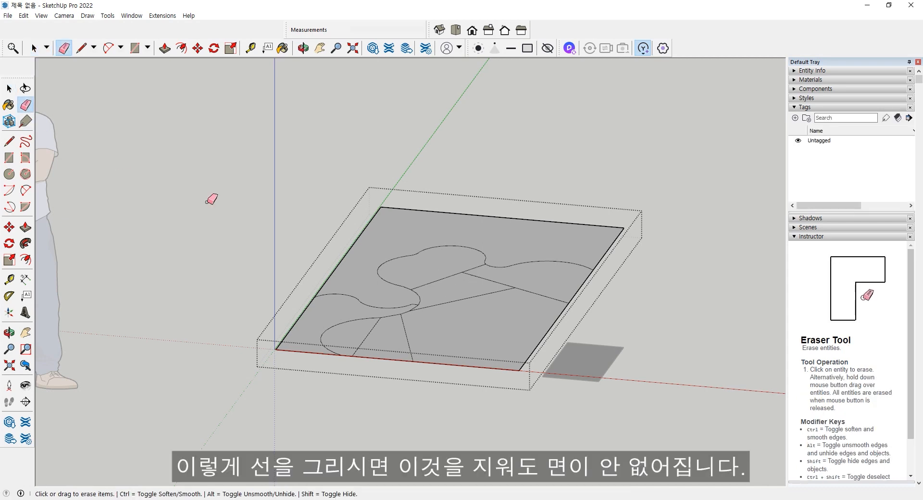
mouse_move(437, 279)
mouse_down()
mouse_move(466, 294)
mouse_move(487, 277)
mouse_move(477, 264)
mouse_up()
click(408, 338)
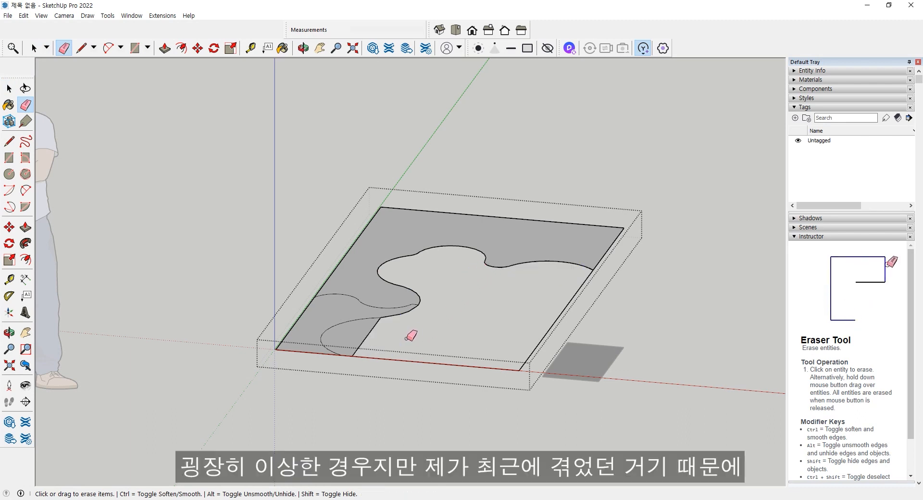
click(374, 326)
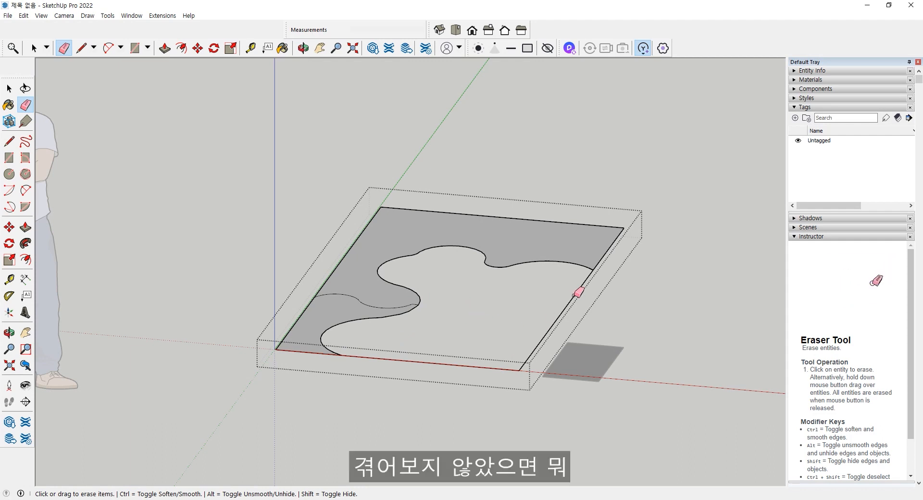
key(space)
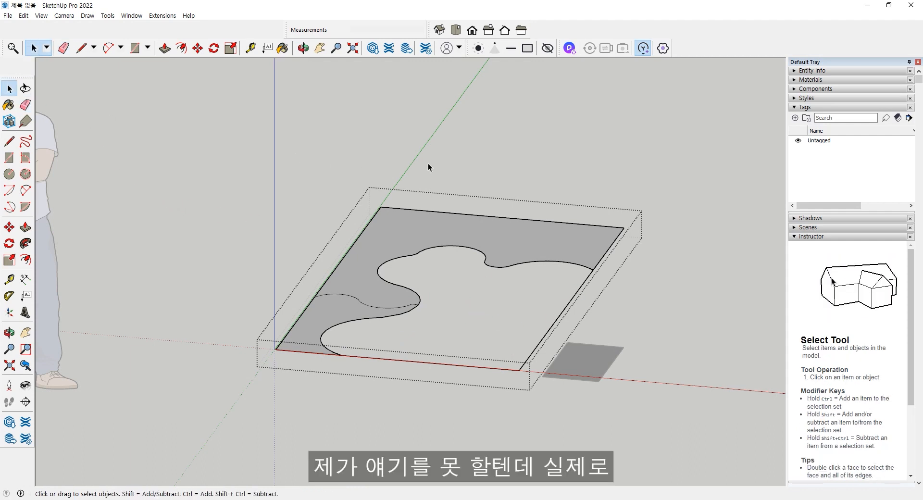
Step: Leave the sheet's group and examine up close the curve bordering the unfilled far area
click(487, 171)
click(586, 255)
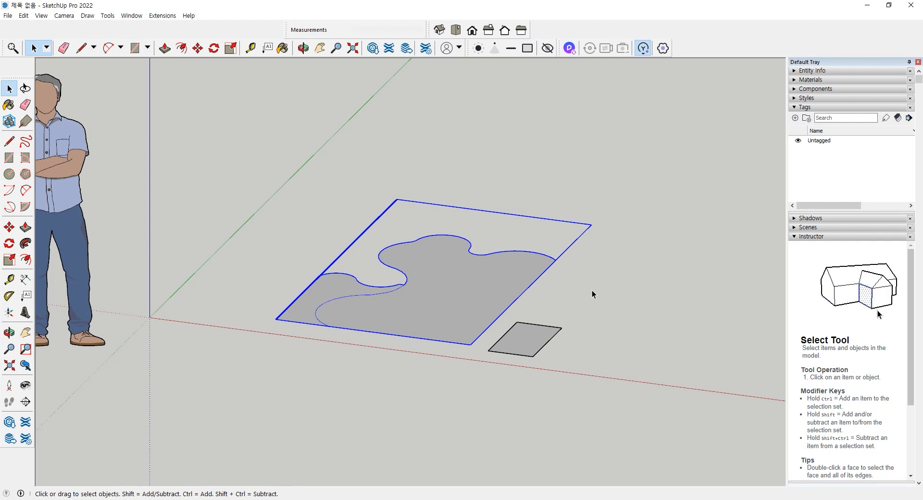
click(592, 290)
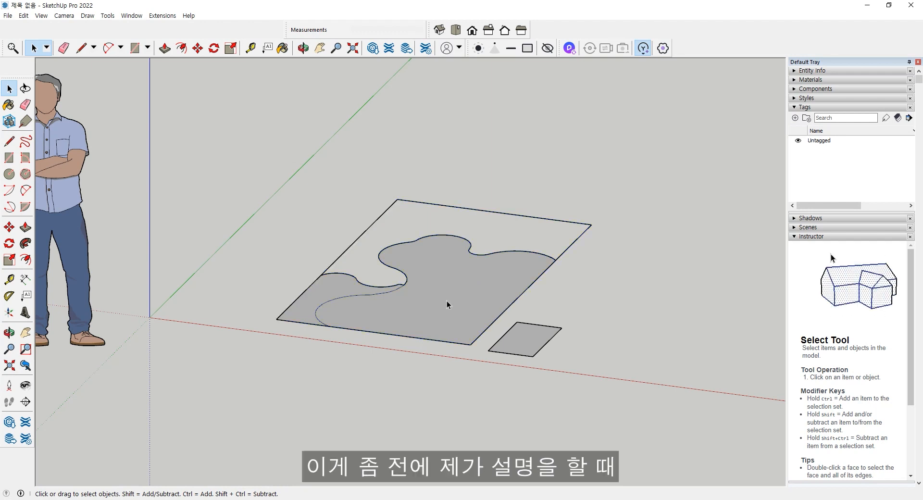
mouse_move(447, 304)
middle_down()
mouse_move(373, 313)
mouse_move(430, 287)
mouse_move(391, 258)
middle_up()
scroll(391, 258, up, 8)
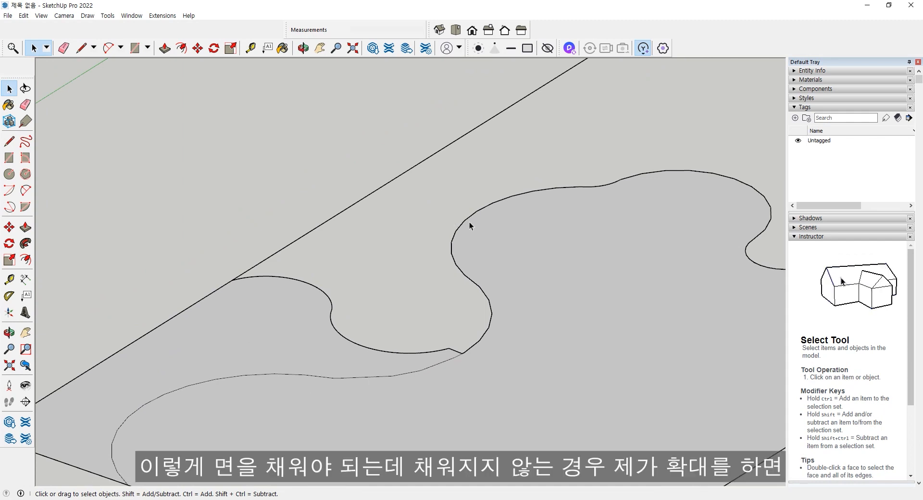
scroll(466, 225, up, 4)
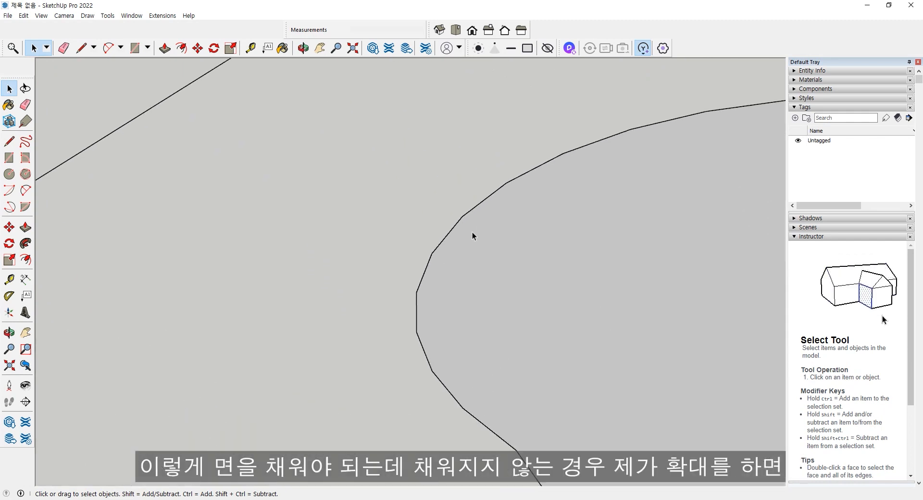
triple_click(469, 232)
scroll(470, 226, down, 2)
scroll(470, 223, down, 3)
Step: Inside the sheet's group, draw a line about 219 mm long from the curve to the sheet's side edge across the unfilled area
double_click(516, 237)
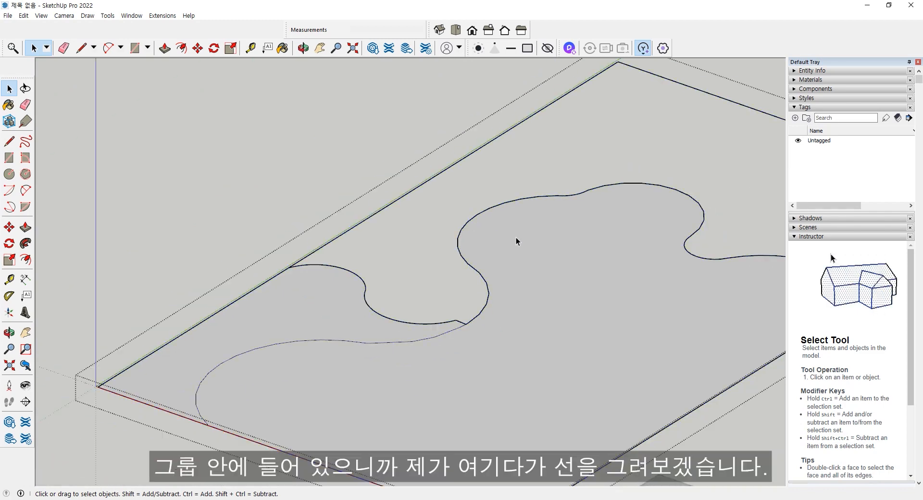
click(9, 141)
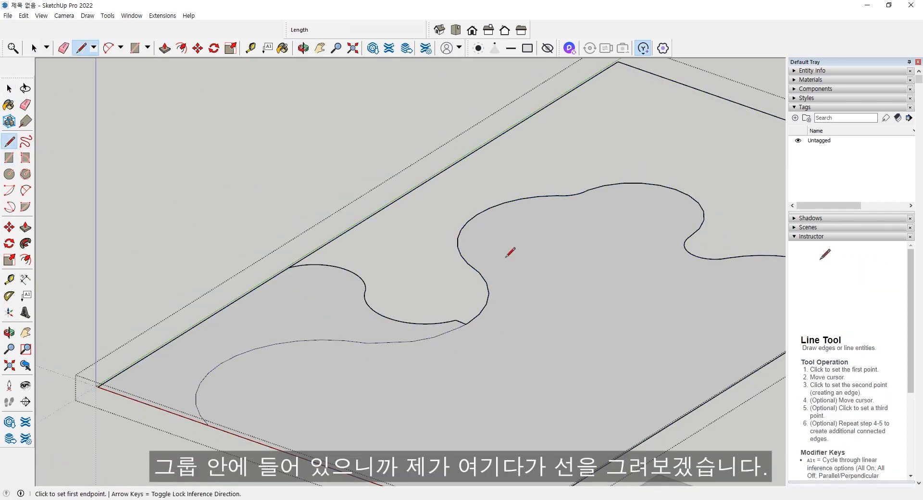
click(490, 208)
click(435, 176)
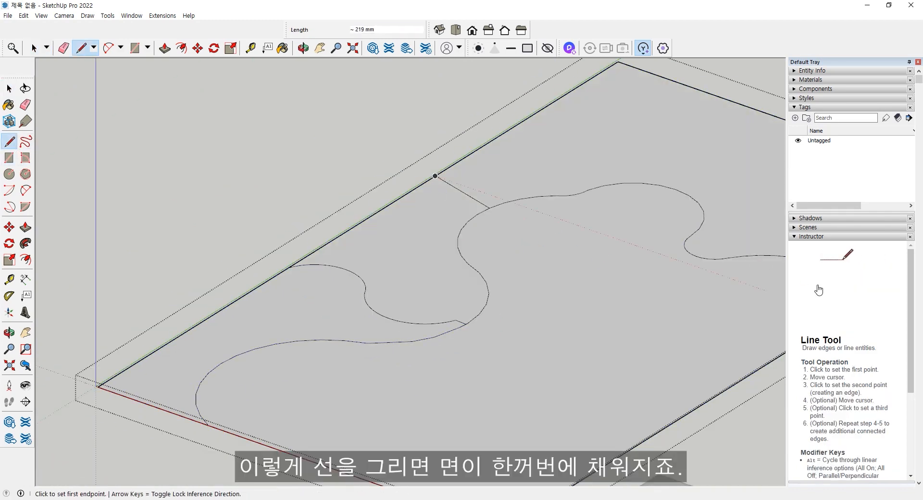
Step: Erase the line joining the curve to the sheet's side edge
middle_drag(422, 261, 207, 280)
middle_drag(423, 275, 270, 292)
middle_drag(365, 288, 208, 306)
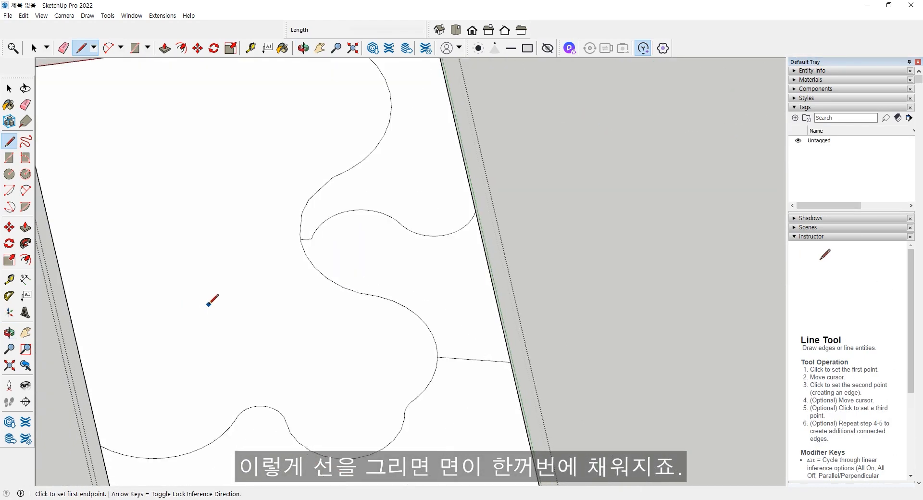
scroll(220, 291, down, 3)
shift+middle_drag(280, 356, 393, 316)
scroll(411, 315, up, 3)
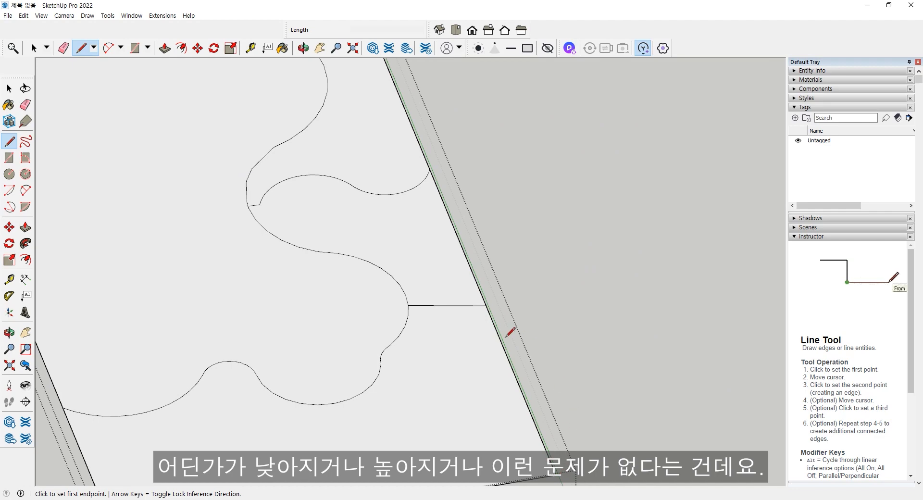
key(e)
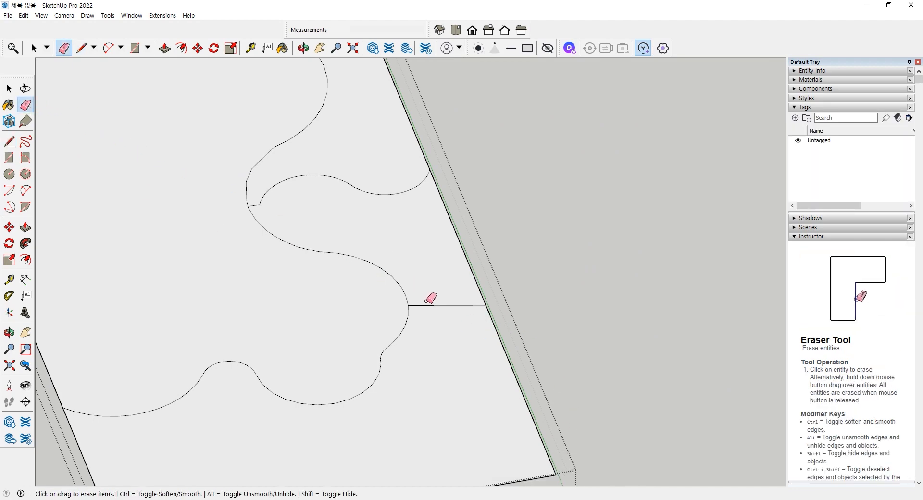
scroll(423, 307, up, 5)
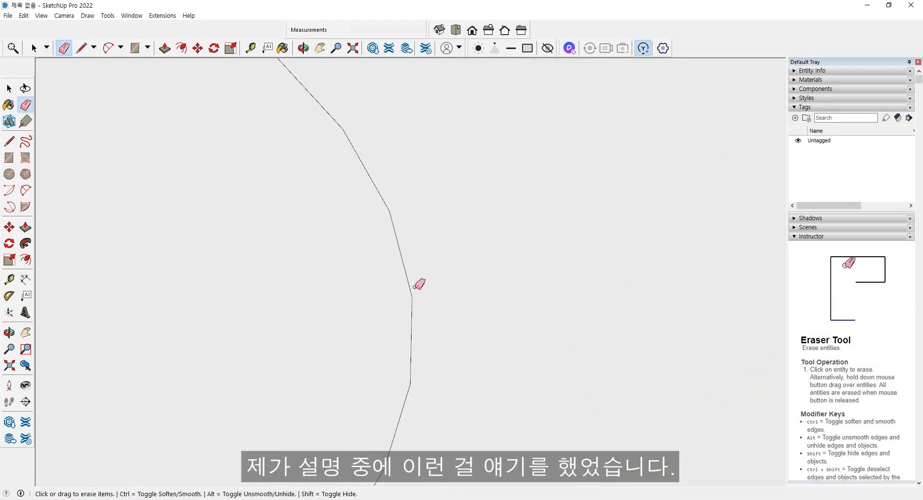
Step: Try doubling the curve's outline with two short lines across its corners, about 31 mm and 22 mm long
key(l)
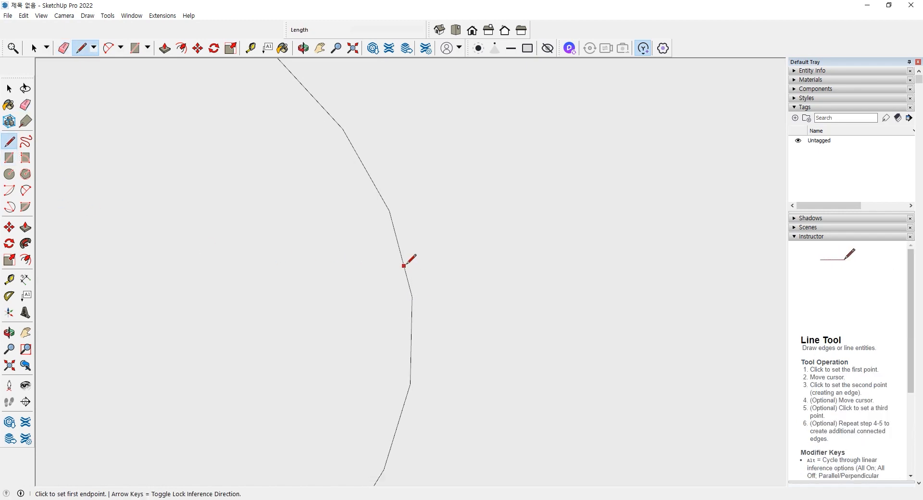
click(404, 265)
click(413, 319)
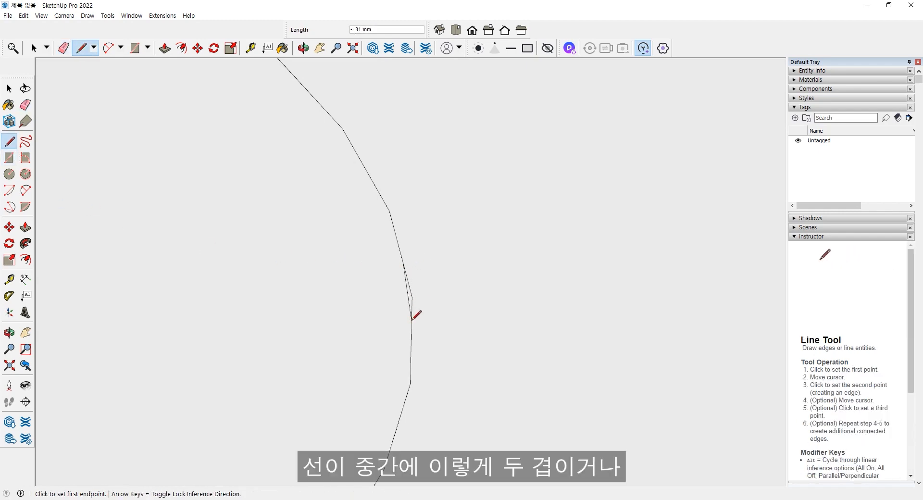
click(411, 365)
click(407, 399)
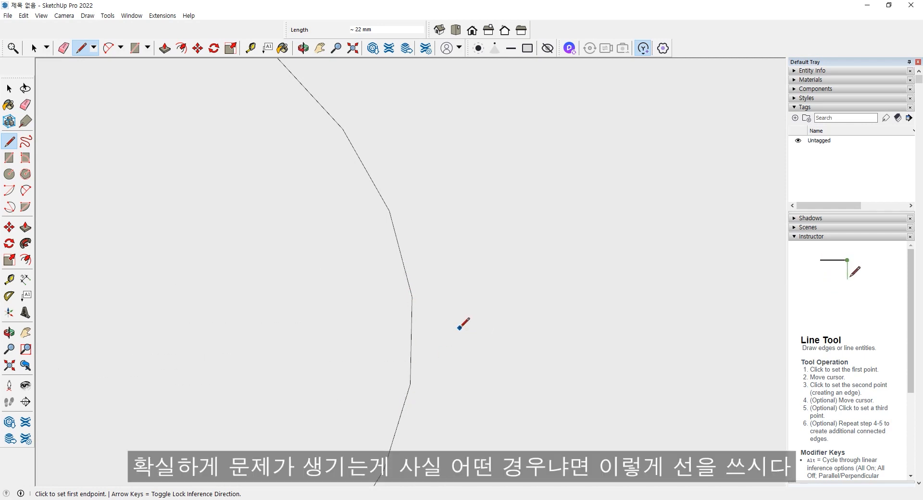
Step: Draw a short line that follows a curve segment and sticks out past the segment's corner into the neighbouring face
click(409, 285)
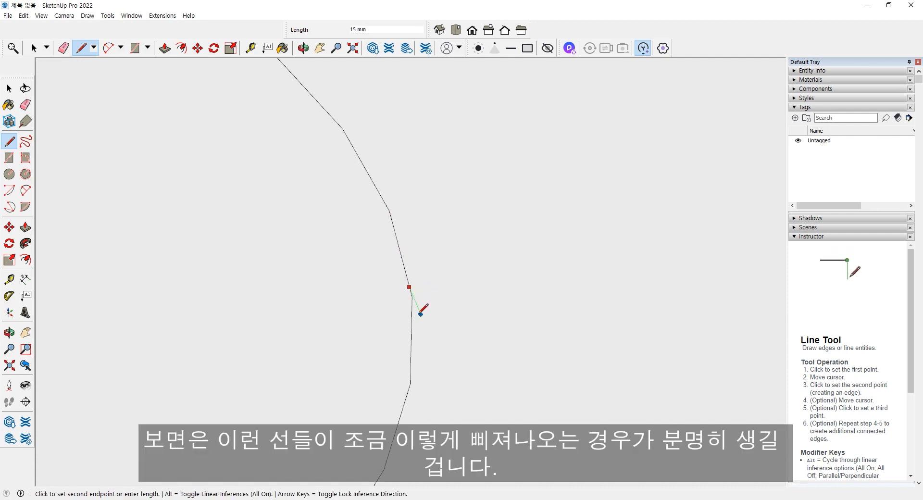
scroll(420, 314, up, 2)
middle_drag(417, 309, 416, 274)
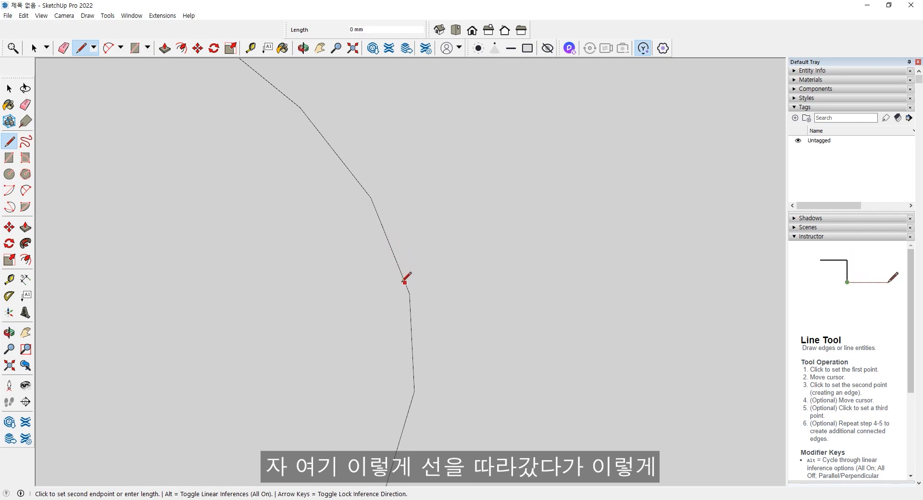
click(420, 322)
key(space)
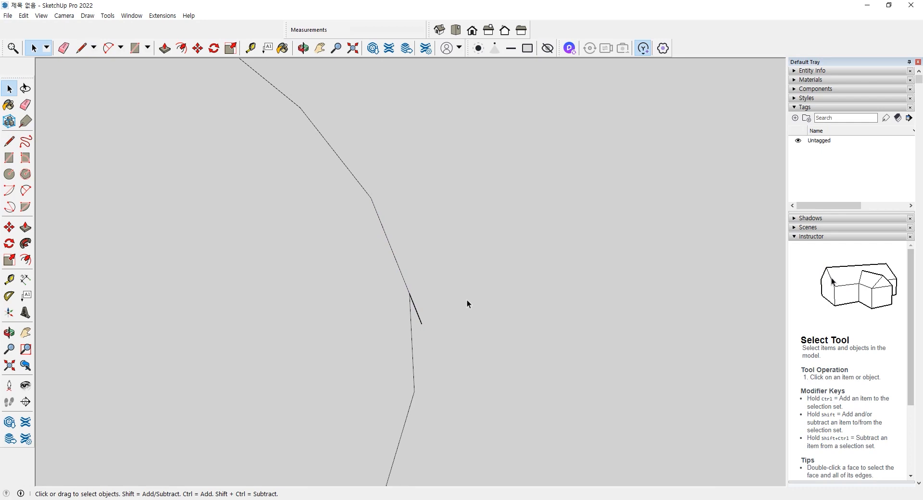
Step: Delete the face between the curve with the protruding line and the sheet's side edge
middle_drag(467, 299, 443, 312)
scroll(437, 302, down, 6)
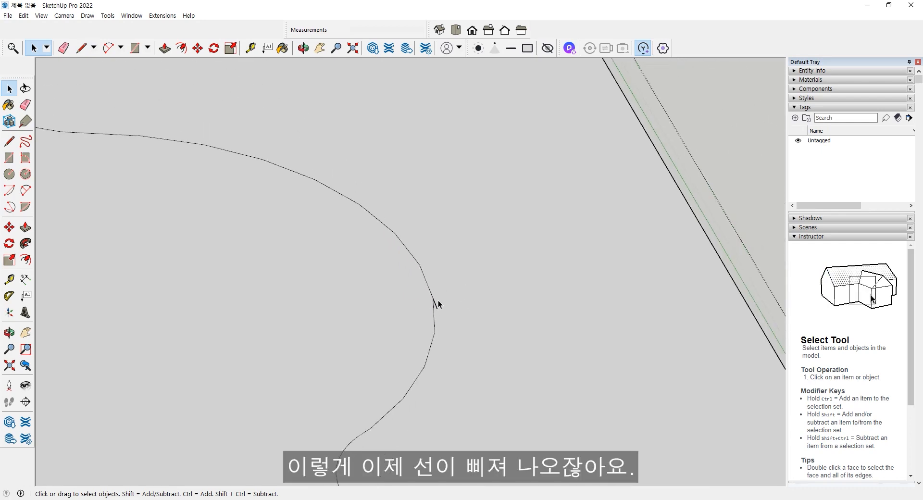
click(483, 286)
key(Delete)
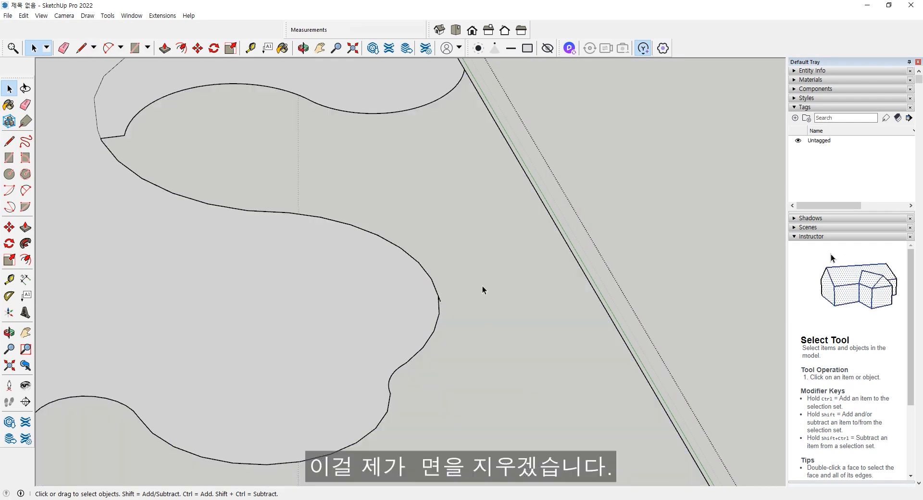
scroll(483, 286, down, 8)
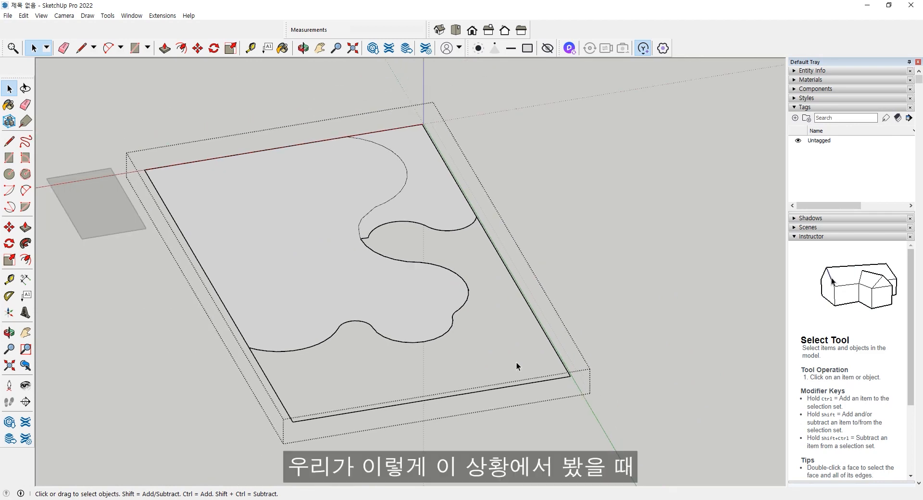
Step: Shorten the line protruding past the curve's corner by splitting it with a short cross line and deleting the outer piece
scroll(471, 297, up, 2)
middle_click(470, 293)
scroll(472, 287, up, 2)
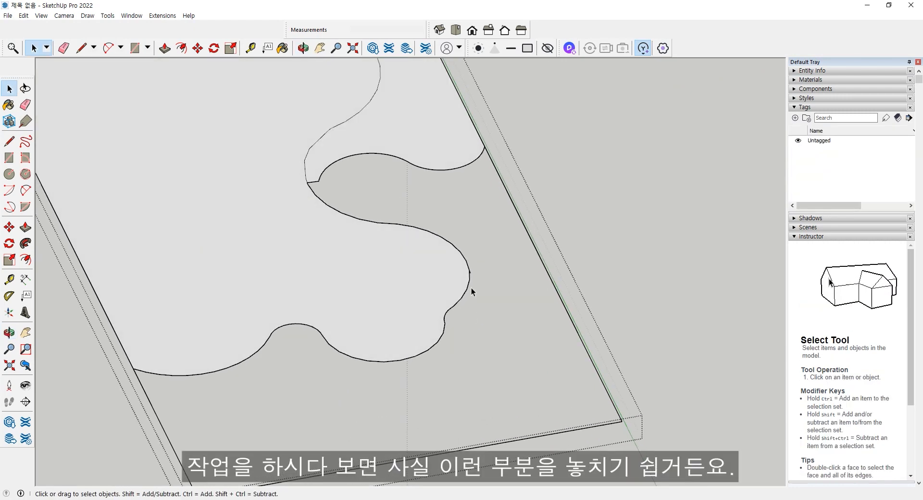
scroll(468, 274, up, 5)
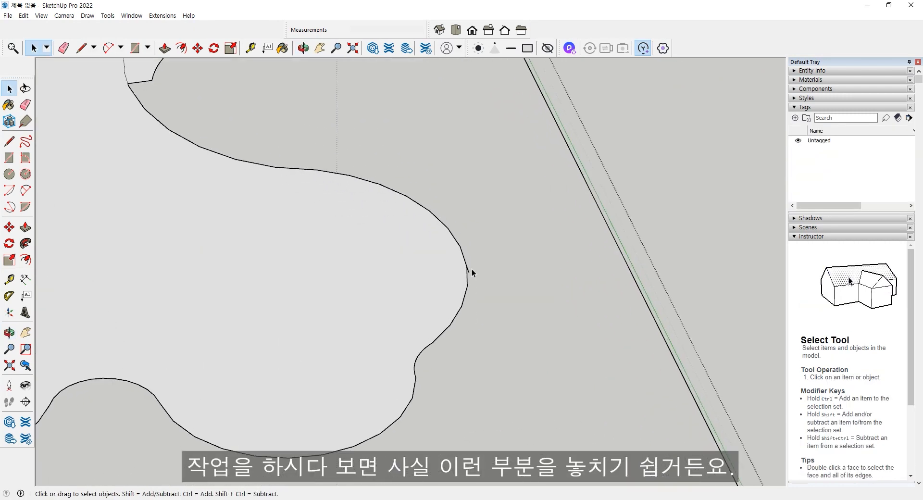
scroll(467, 275, up, 4)
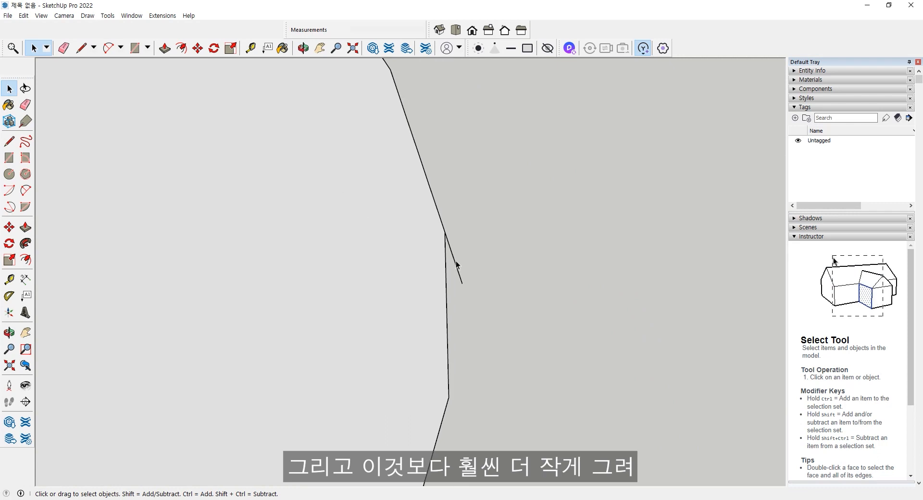
click(9, 141)
scroll(464, 243, up, 2)
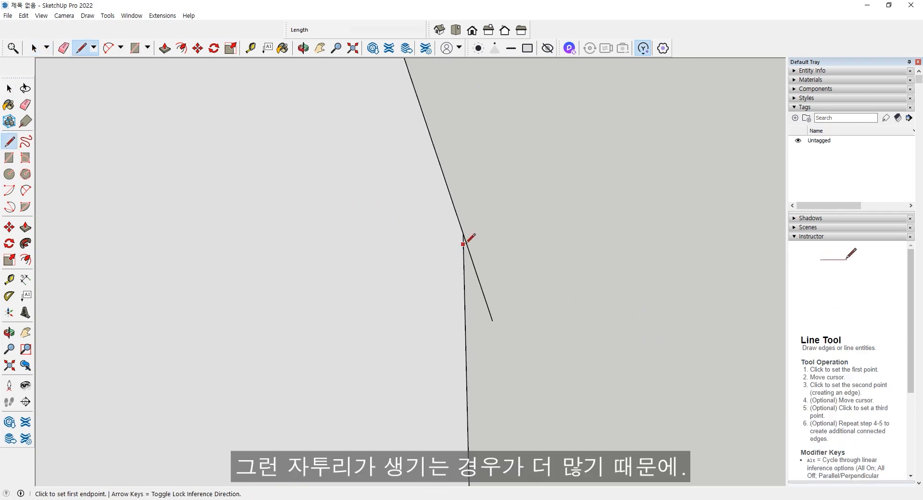
click(467, 245)
click(487, 242)
key(space)
click(480, 286)
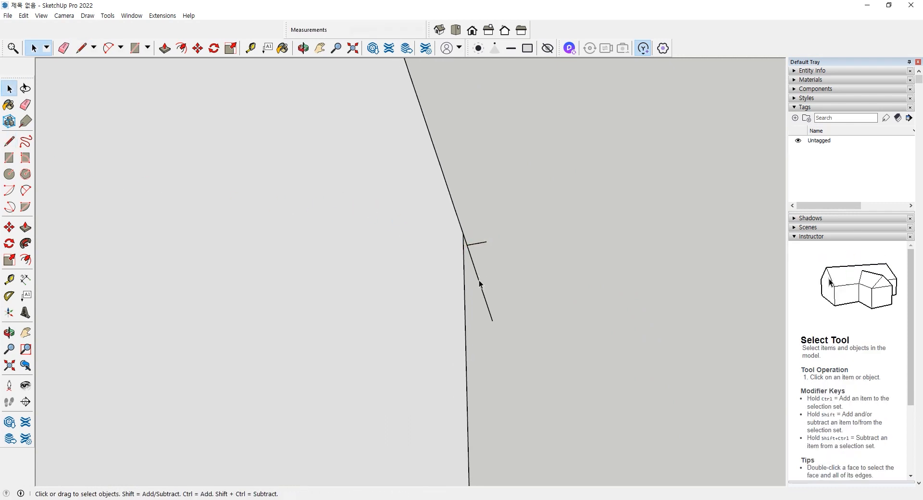
key(Delete)
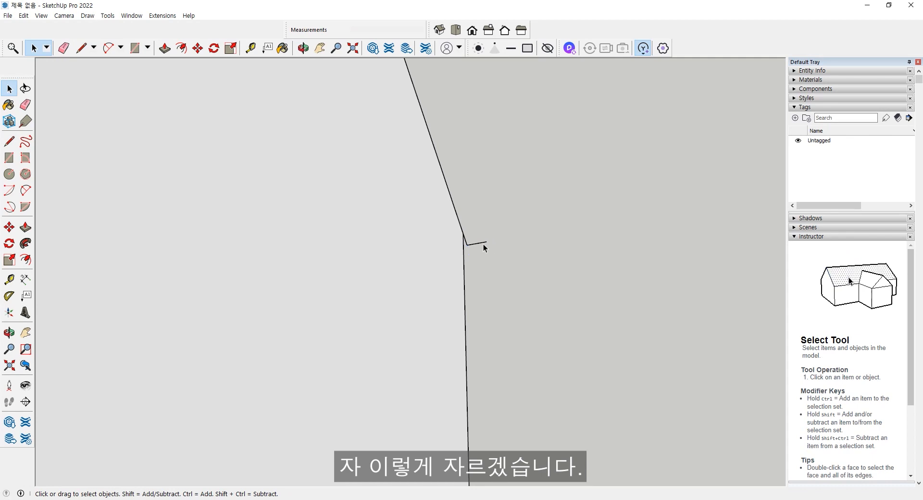
Step: Draw a line about 487 mm long from the curve's lower bulge to the sheet's near edge
scroll(474, 240, down, 2)
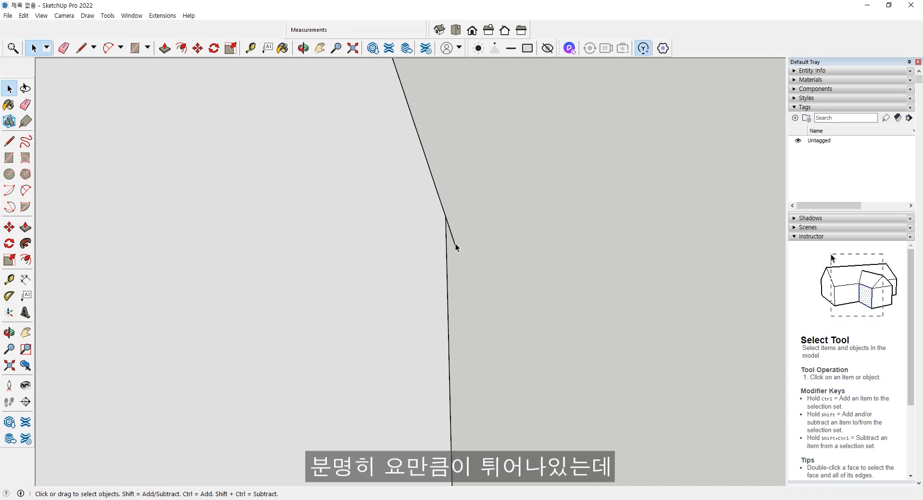
scroll(459, 263, down, 6)
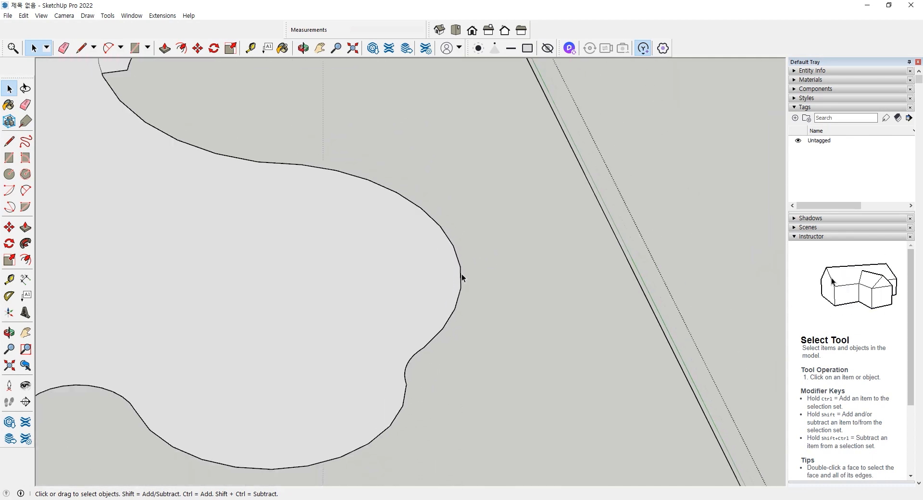
scroll(466, 289, down, 3)
scroll(478, 298, up, 3)
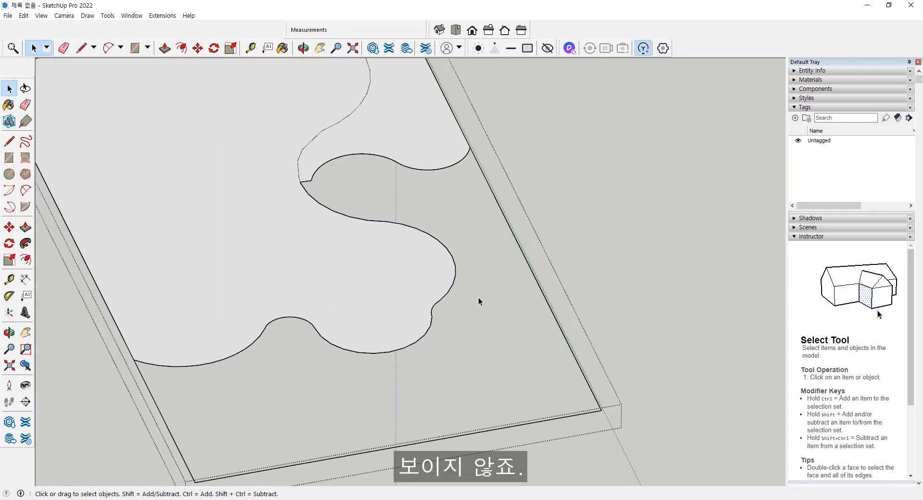
key(l)
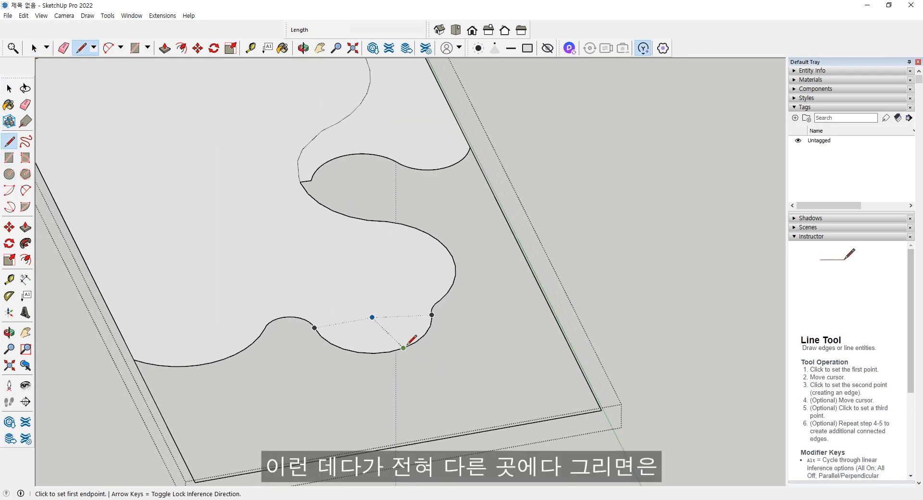
click(404, 347)
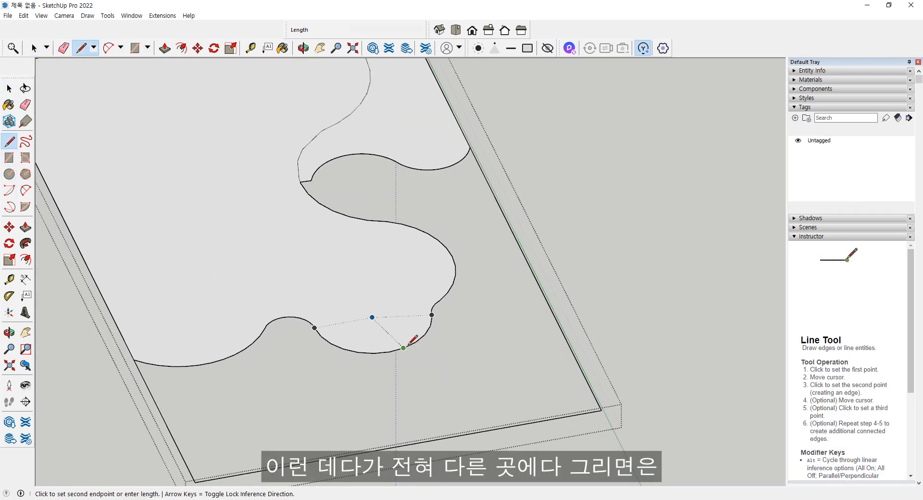
click(490, 429)
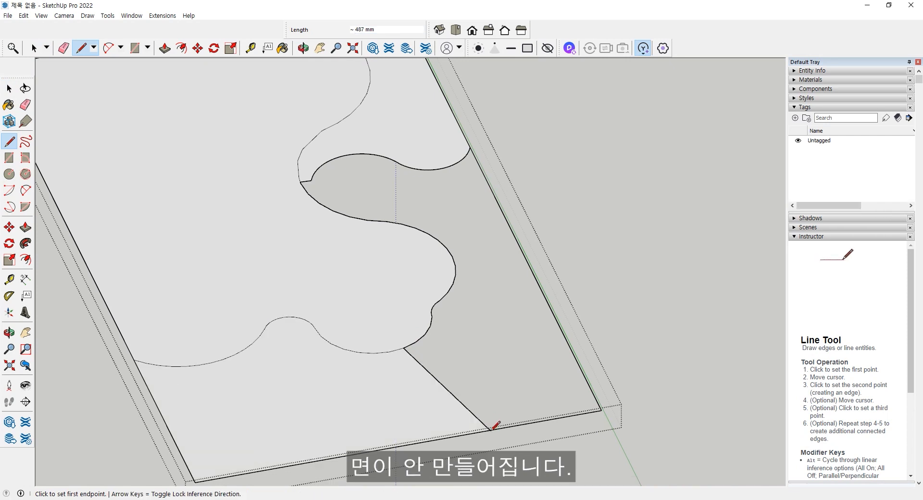
Step: Draw a line about 288 mm long across the curve's inlet and one about 592 mm long from the curve to the sheet's side edge
click(378, 221)
click(404, 166)
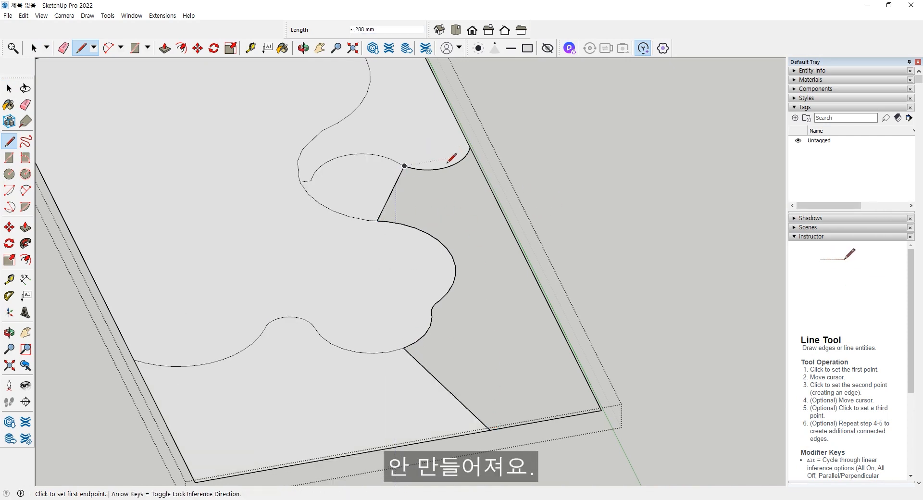
click(433, 169)
click(533, 271)
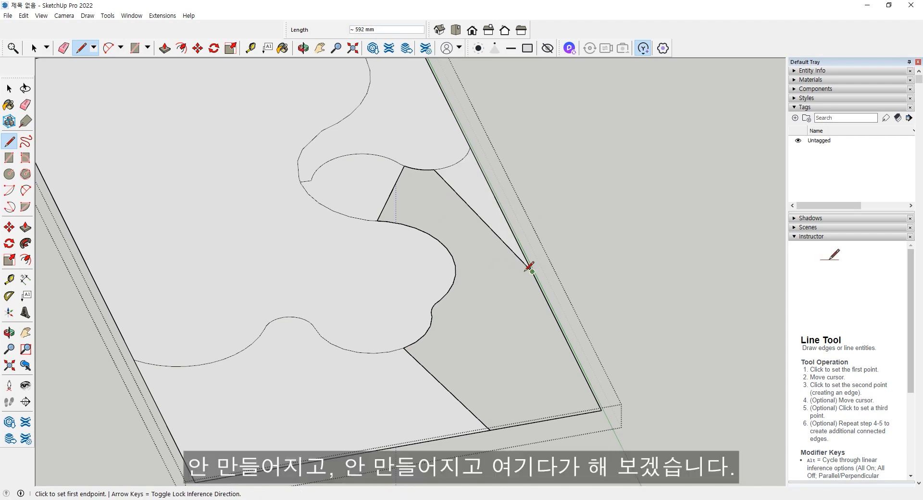
Step: Join the two long dividing lines with a line about 705 mm long, and connect the curve to it with one about 140 mm long
click(516, 255)
click(446, 389)
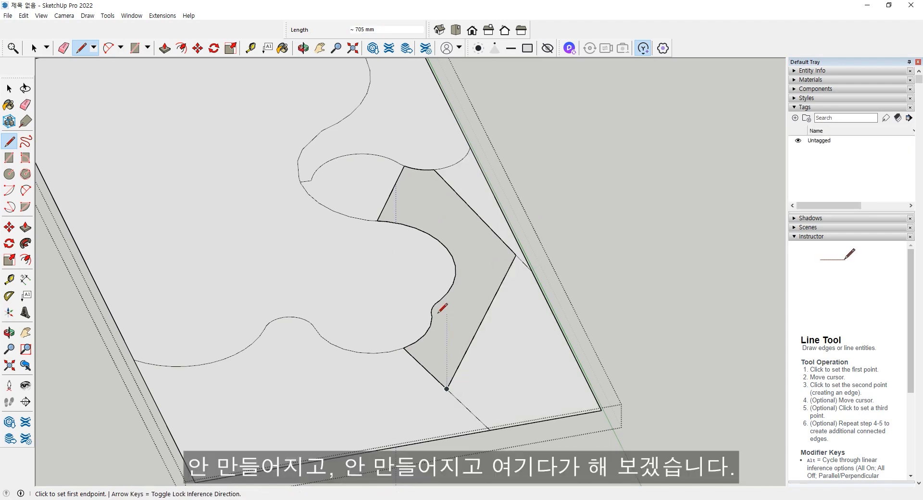
click(447, 292)
click(492, 301)
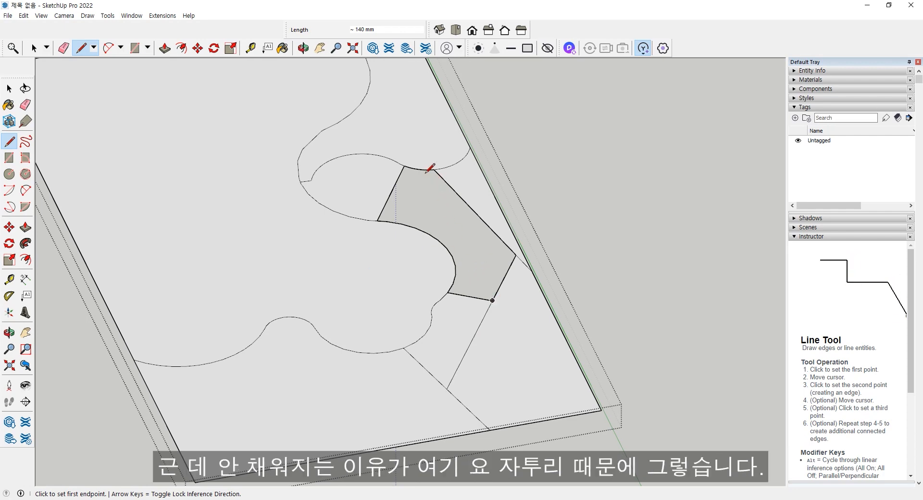
Step: Delete the tiny leftover line sticking out past the curve's corner inside the unfilled area
scroll(445, 263, up, 6)
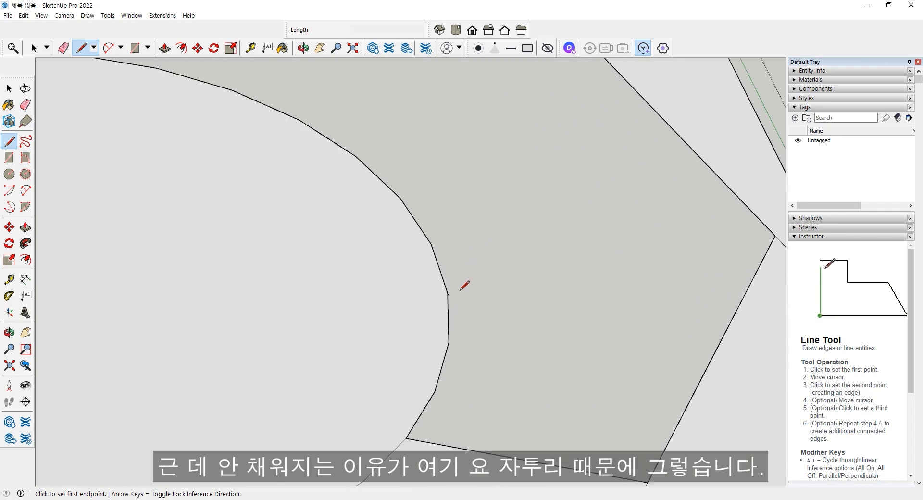
scroll(445, 300, up, 3)
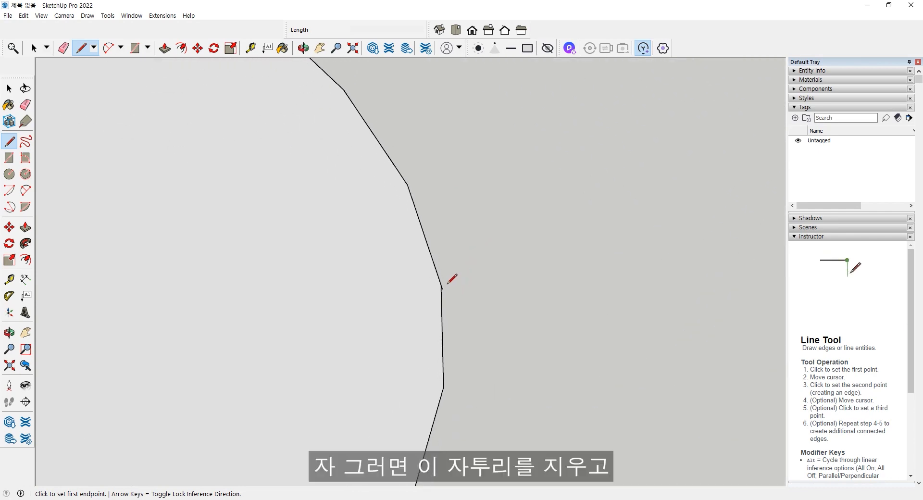
key(space)
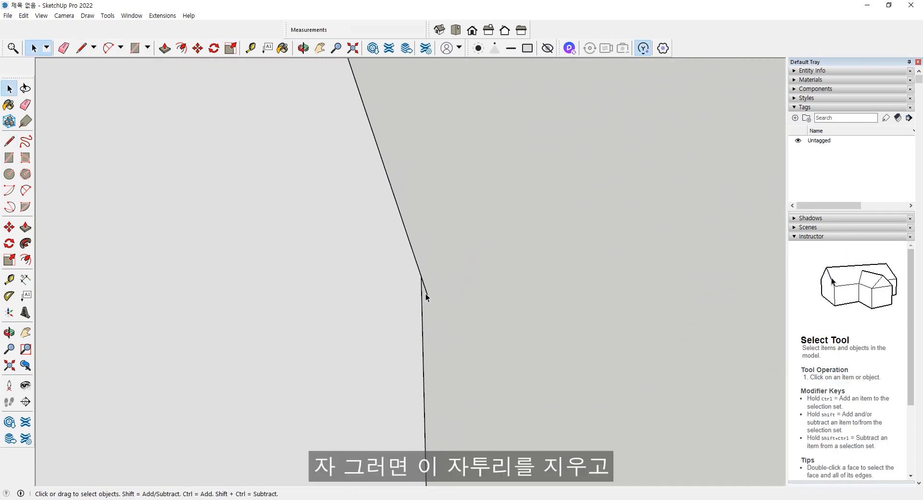
click(426, 293)
key(Delete)
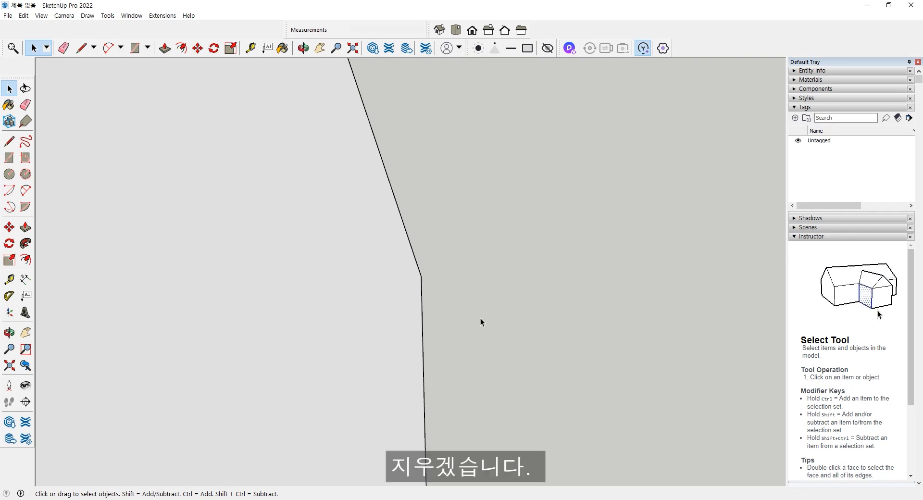
Step: Draw a line about 248 mm long across the unfilled area, between the inlet line and the long diagonal dividing line
scroll(480, 318, down, 6)
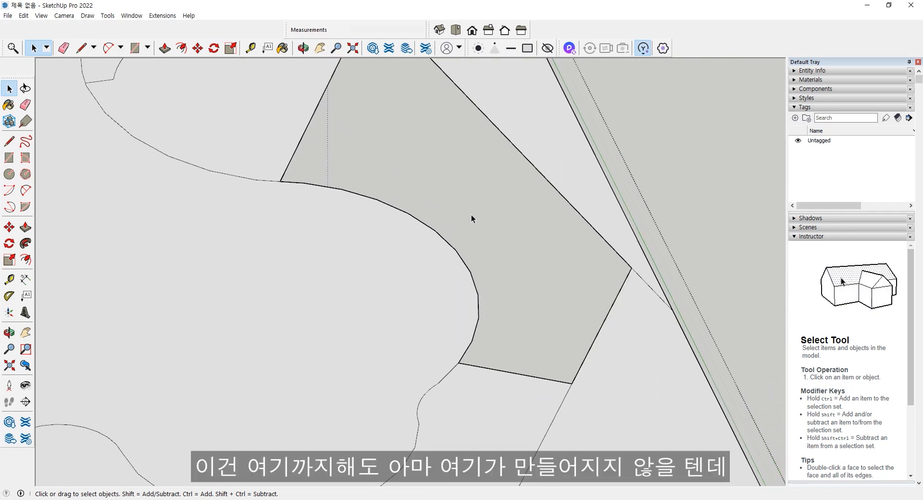
scroll(451, 199, down, 1)
key(l)
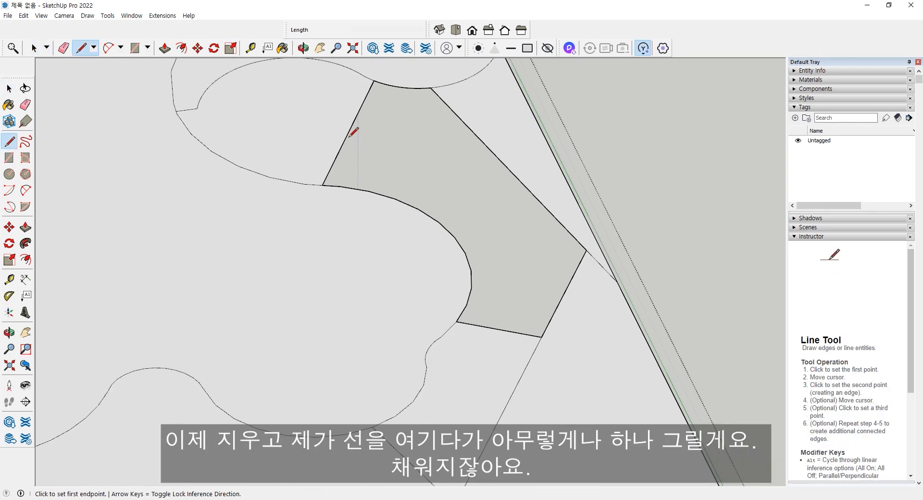
click(348, 133)
click(498, 158)
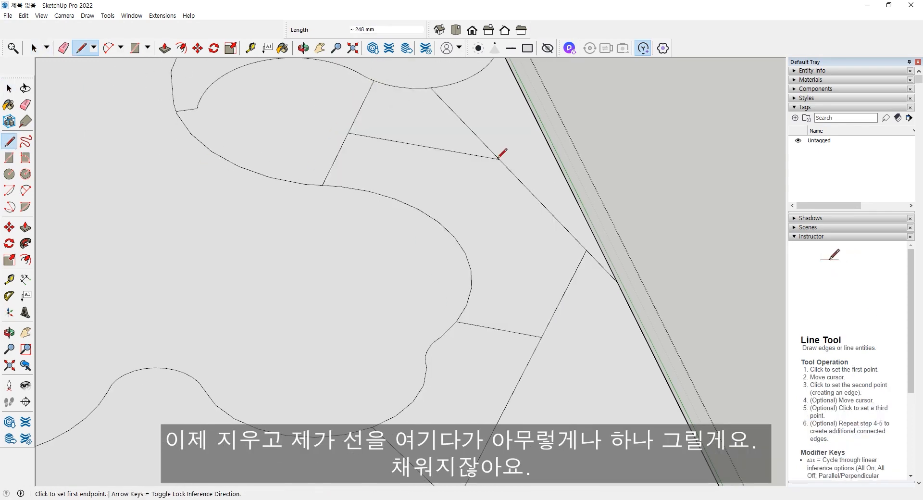
Step: Erase all the dividing lines between the curve and the sheet's edges, and leave the sheet's group
click(25, 105)
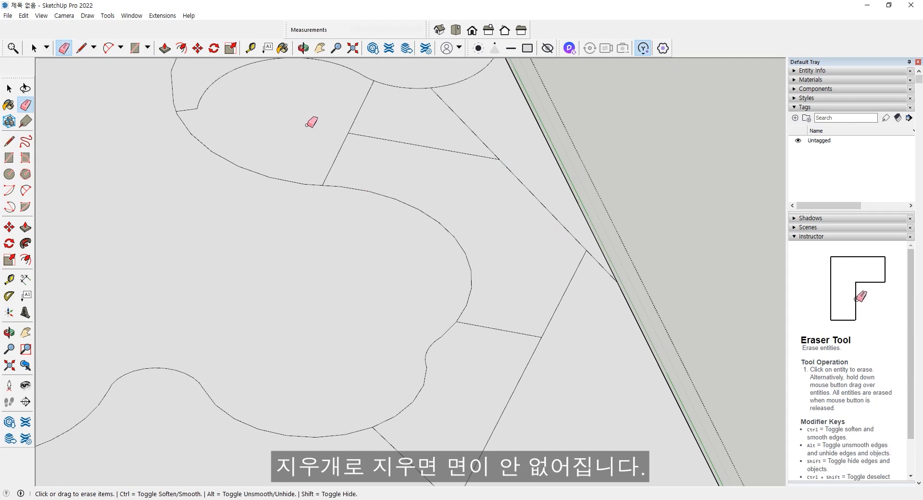
mouse_move(309, 120)
mouse_down()
mouse_move(396, 143)
mouse_move(334, 148)
mouse_move(476, 113)
mouse_move(572, 236)
mouse_move(533, 367)
mouse_move(514, 371)
mouse_move(525, 382)
mouse_up()
drag(518, 329, 520, 353)
drag(556, 213, 542, 241)
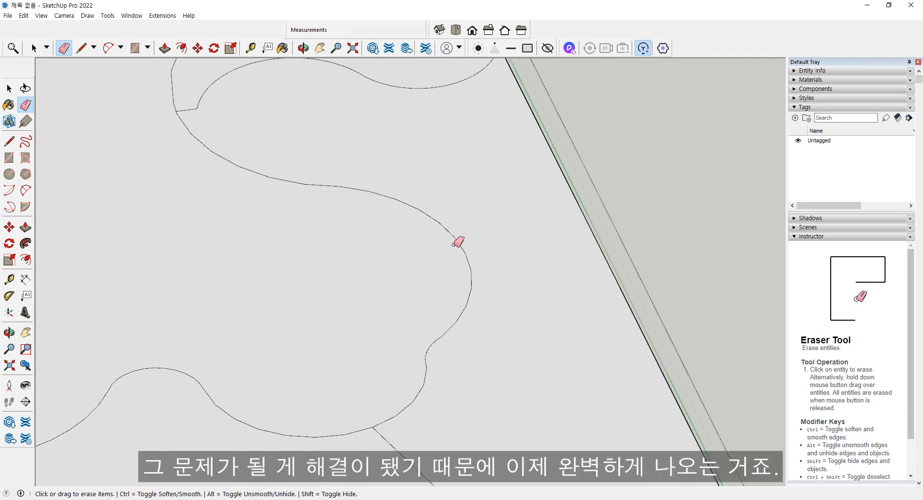
scroll(424, 365, down, 2)
drag(428, 443, 429, 444)
scroll(434, 440, down, 5)
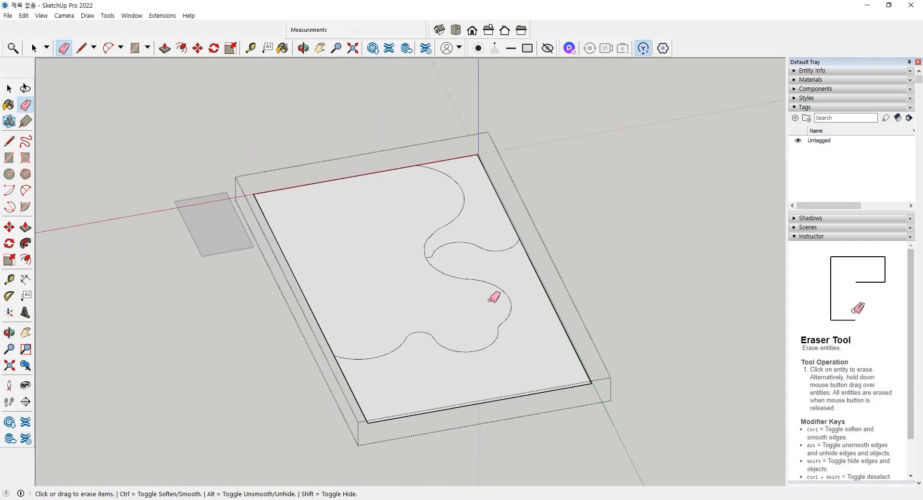
key(space)
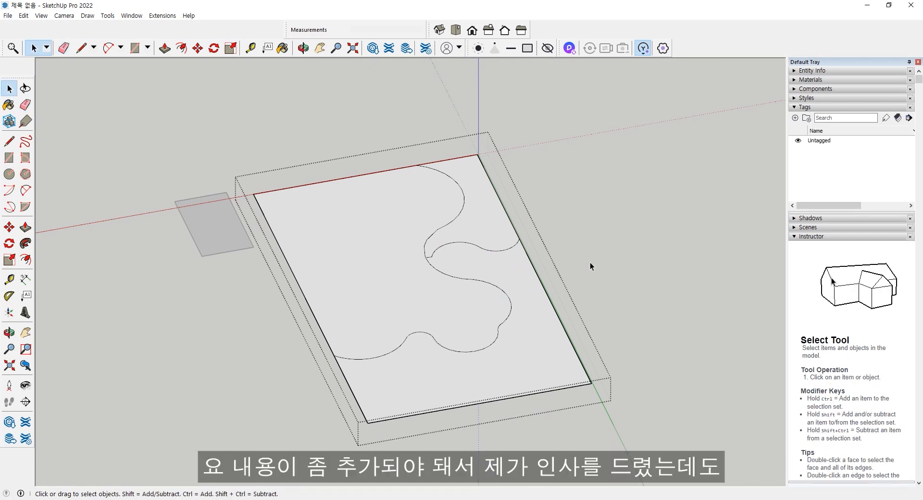
click(590, 262)
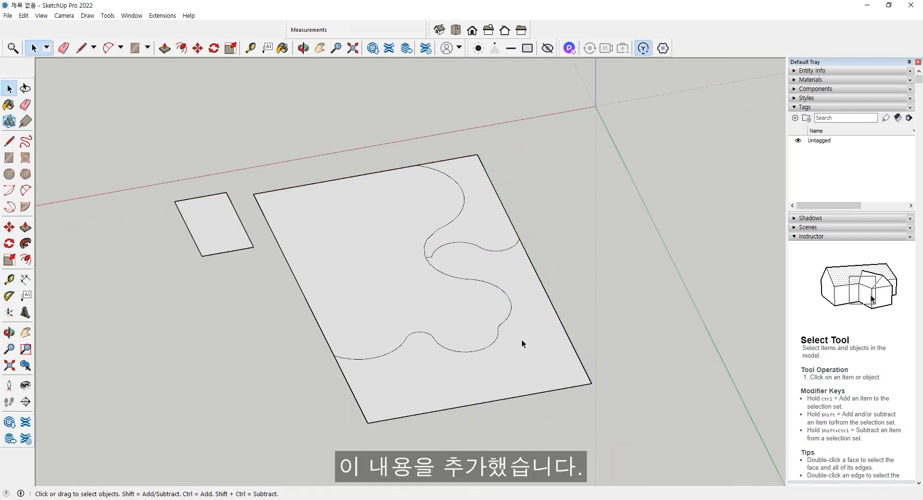